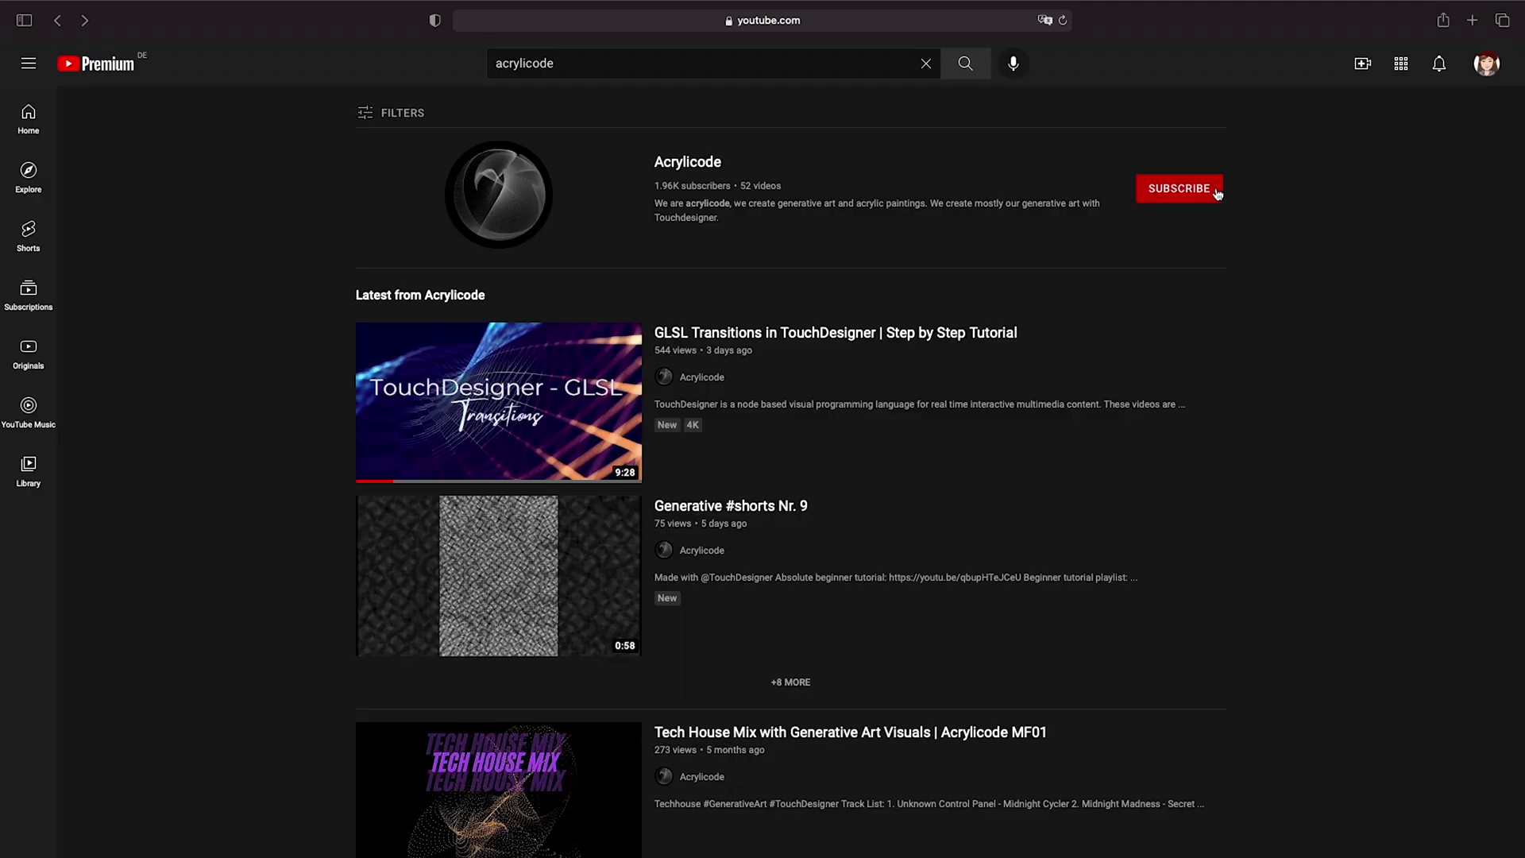
Subscribe to the Acrylicode YouTube channel and open its notification options.
click(1198, 194)
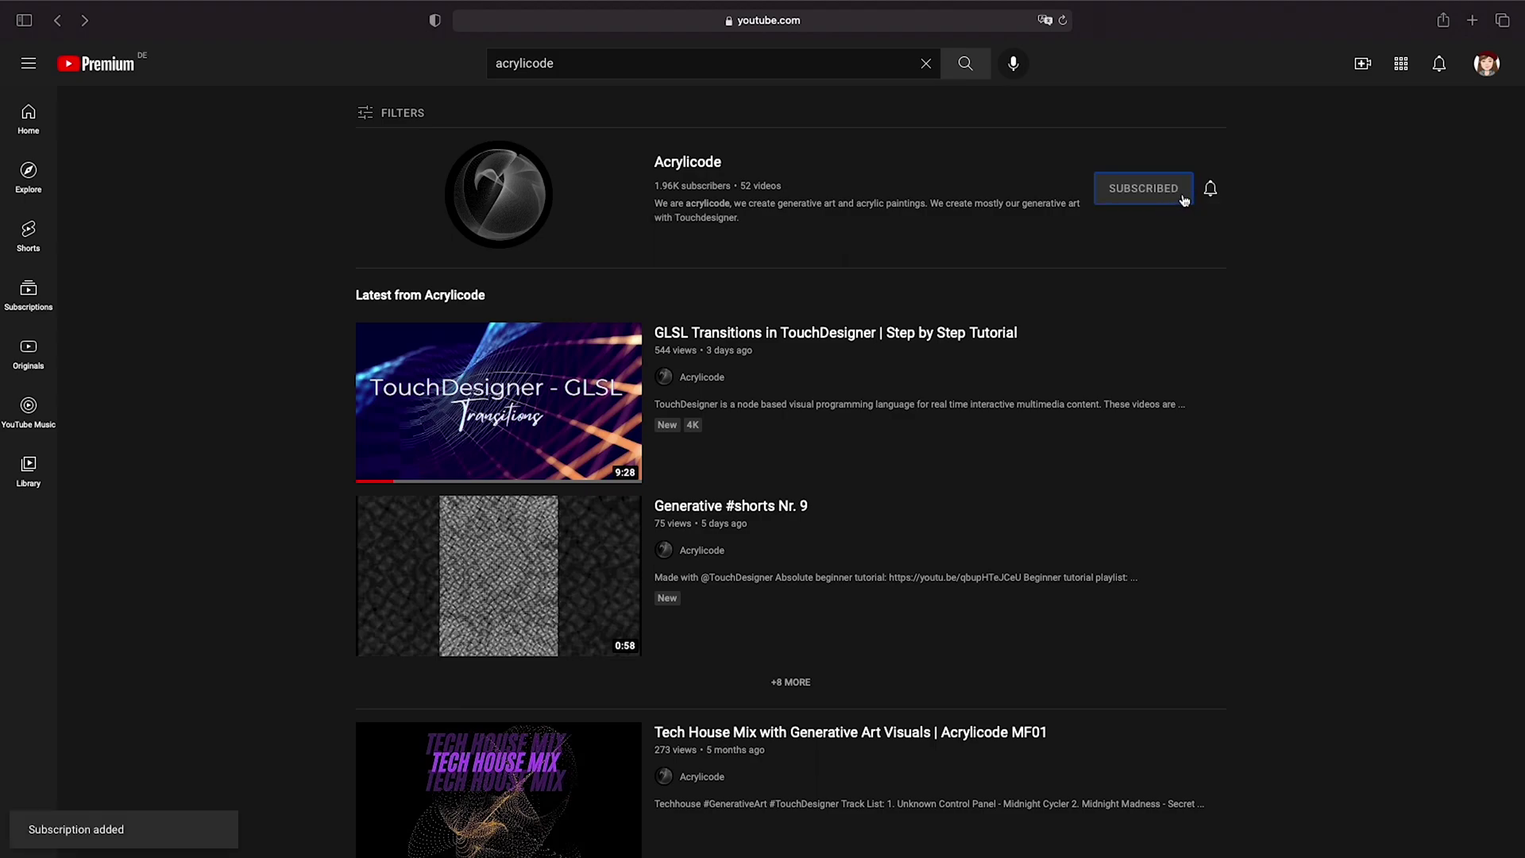
click(1209, 191)
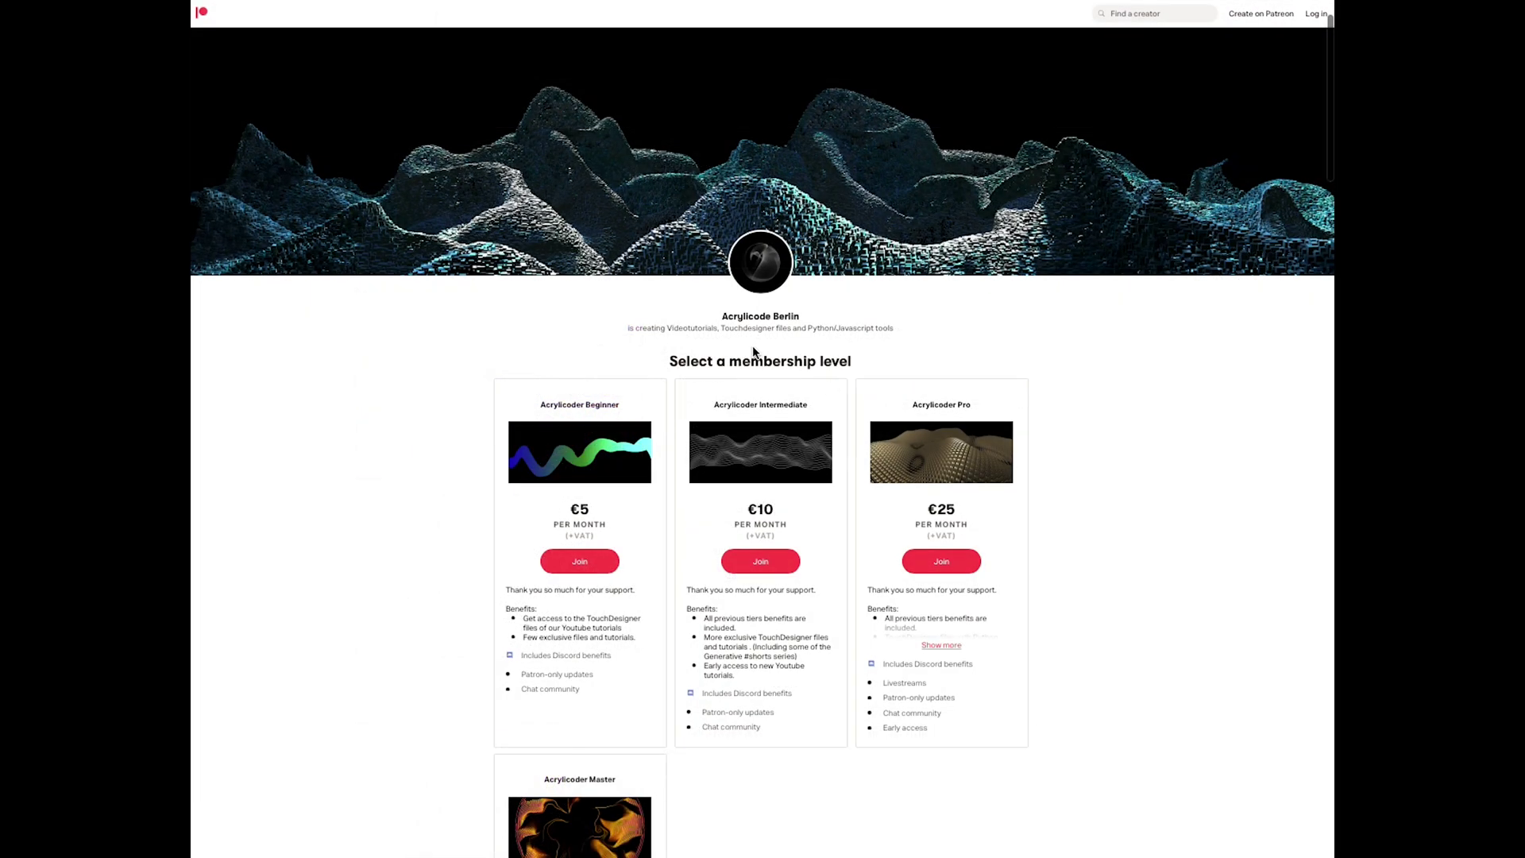
Review the membership levels and benefits on the Acrylicode Patreon page, including the Acrylicoder Pro tier's full benefits.
scroll(795, 353, down, 3)
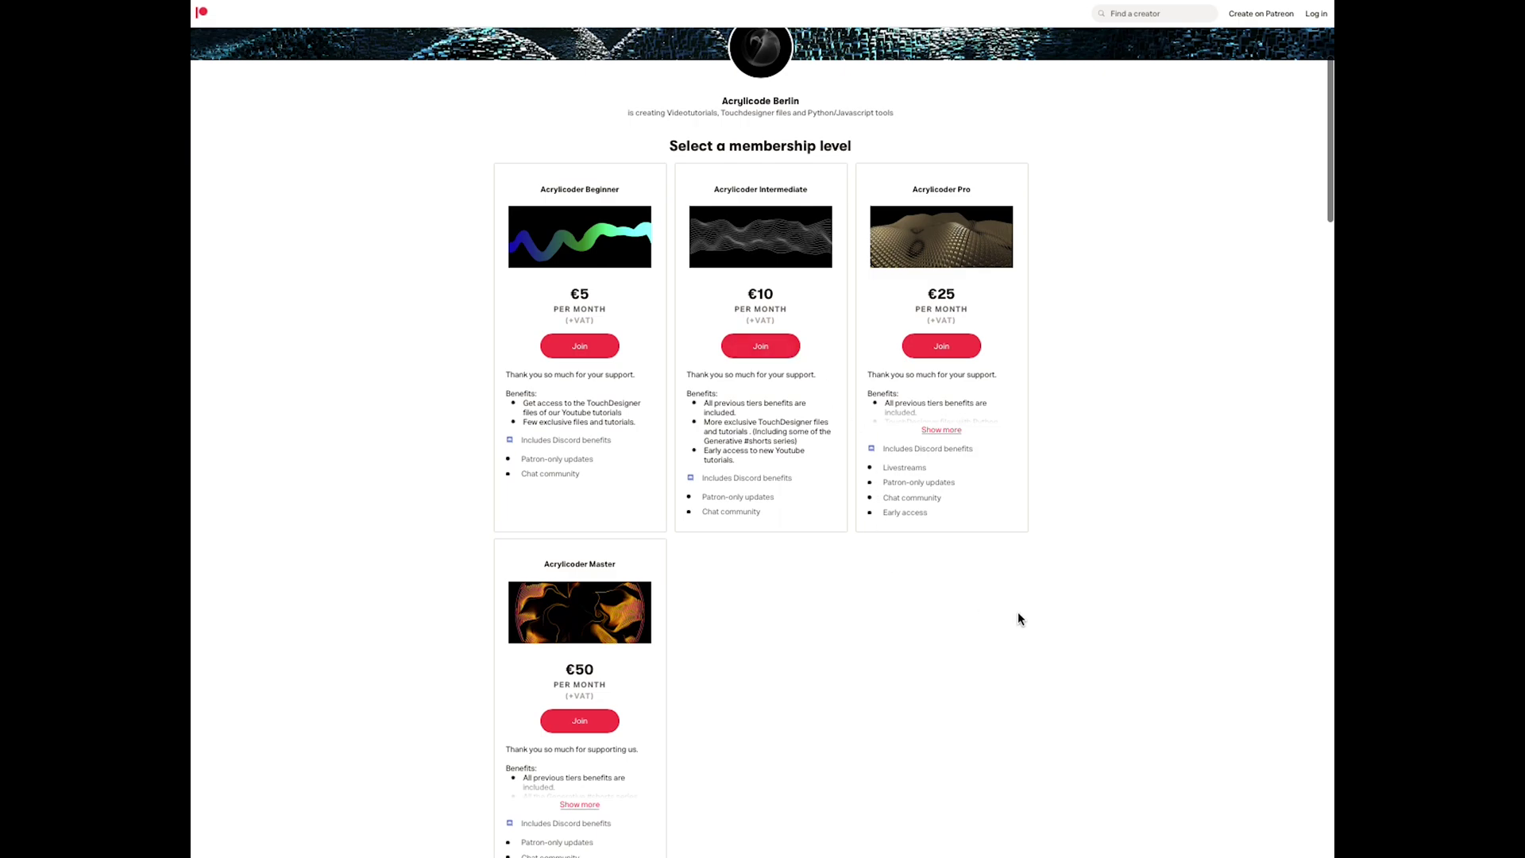
scroll(1118, 548, down, 1)
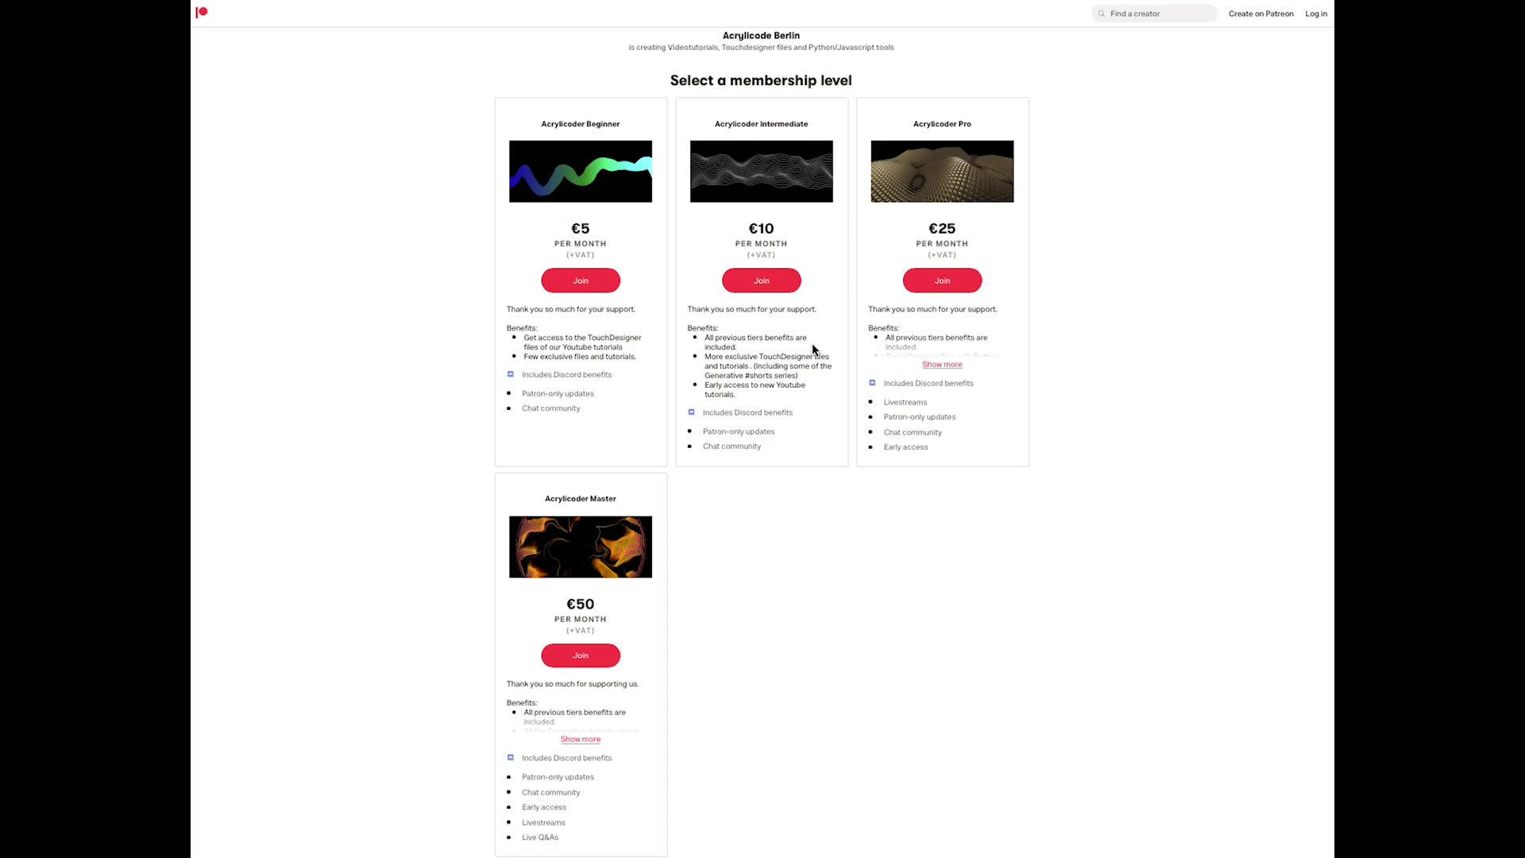
click(942, 365)
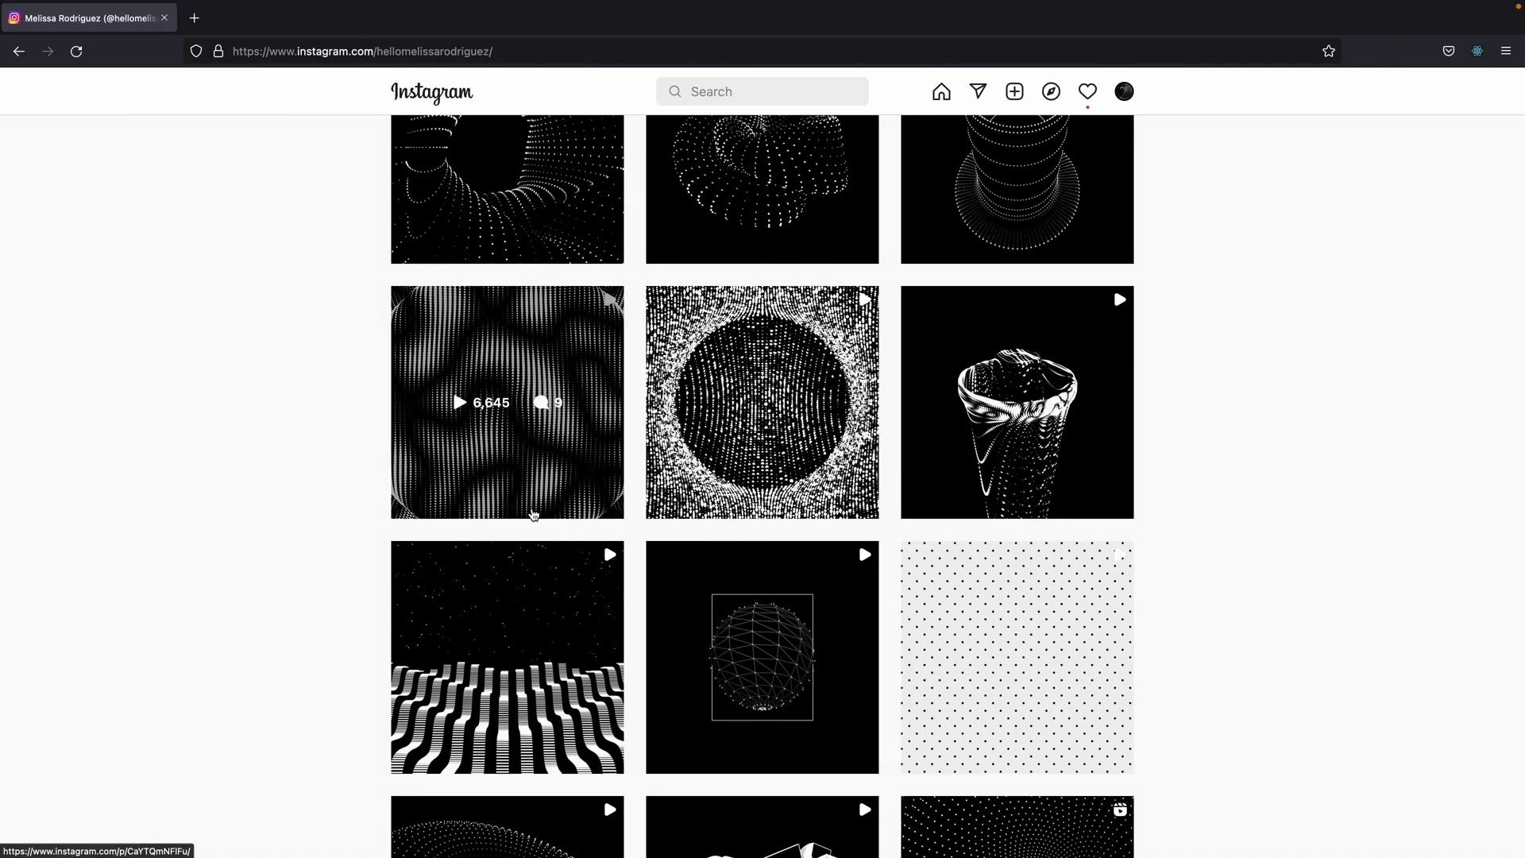
Browse the artist's Instagram posts and open the one with small black dots on a light background.
scroll(532, 515, up, 15)
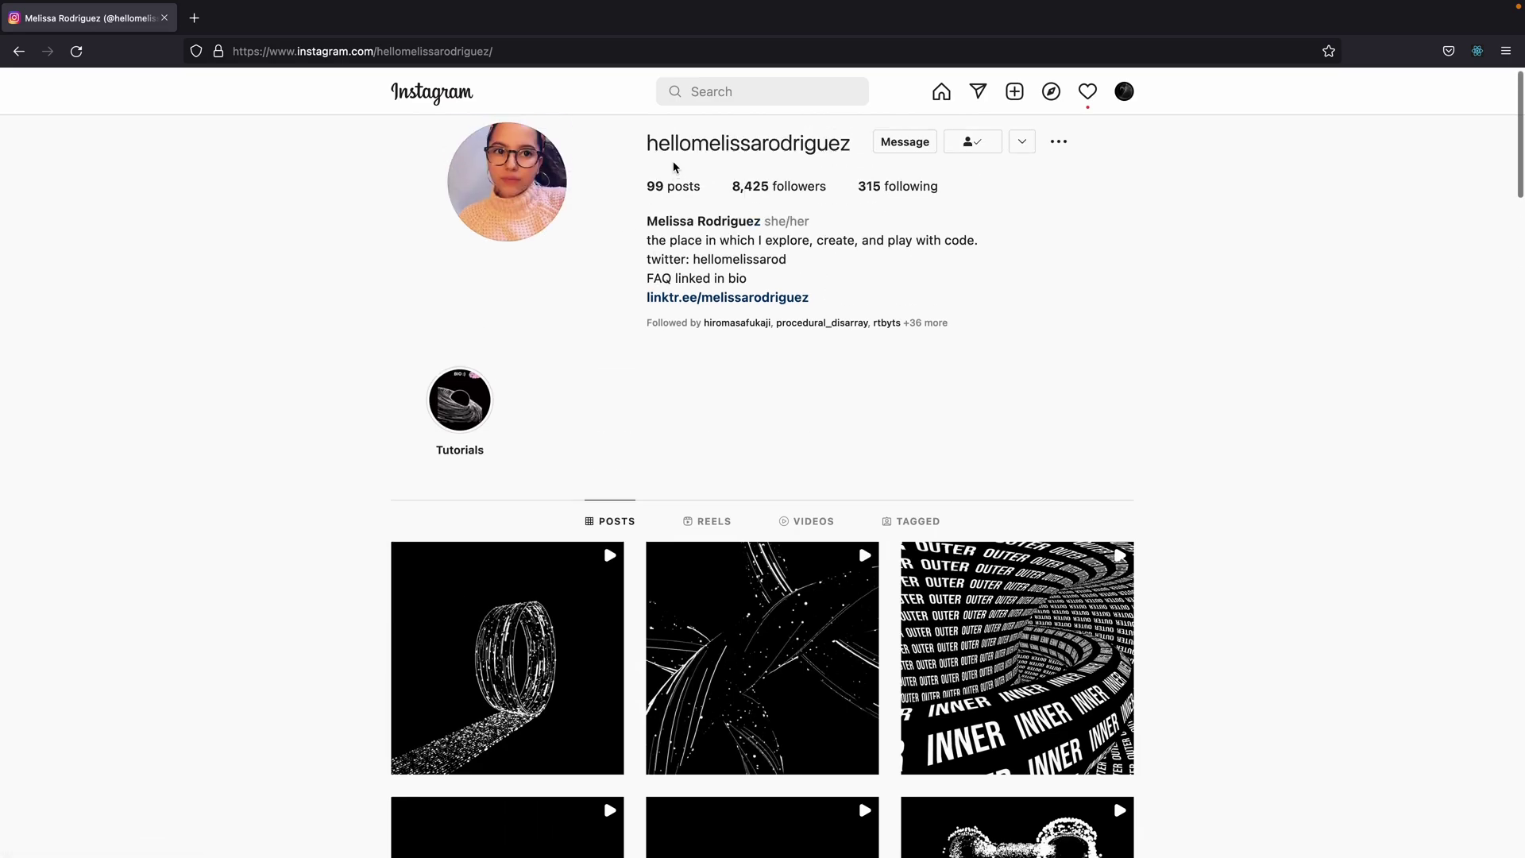
scroll(803, 401, down, 17)
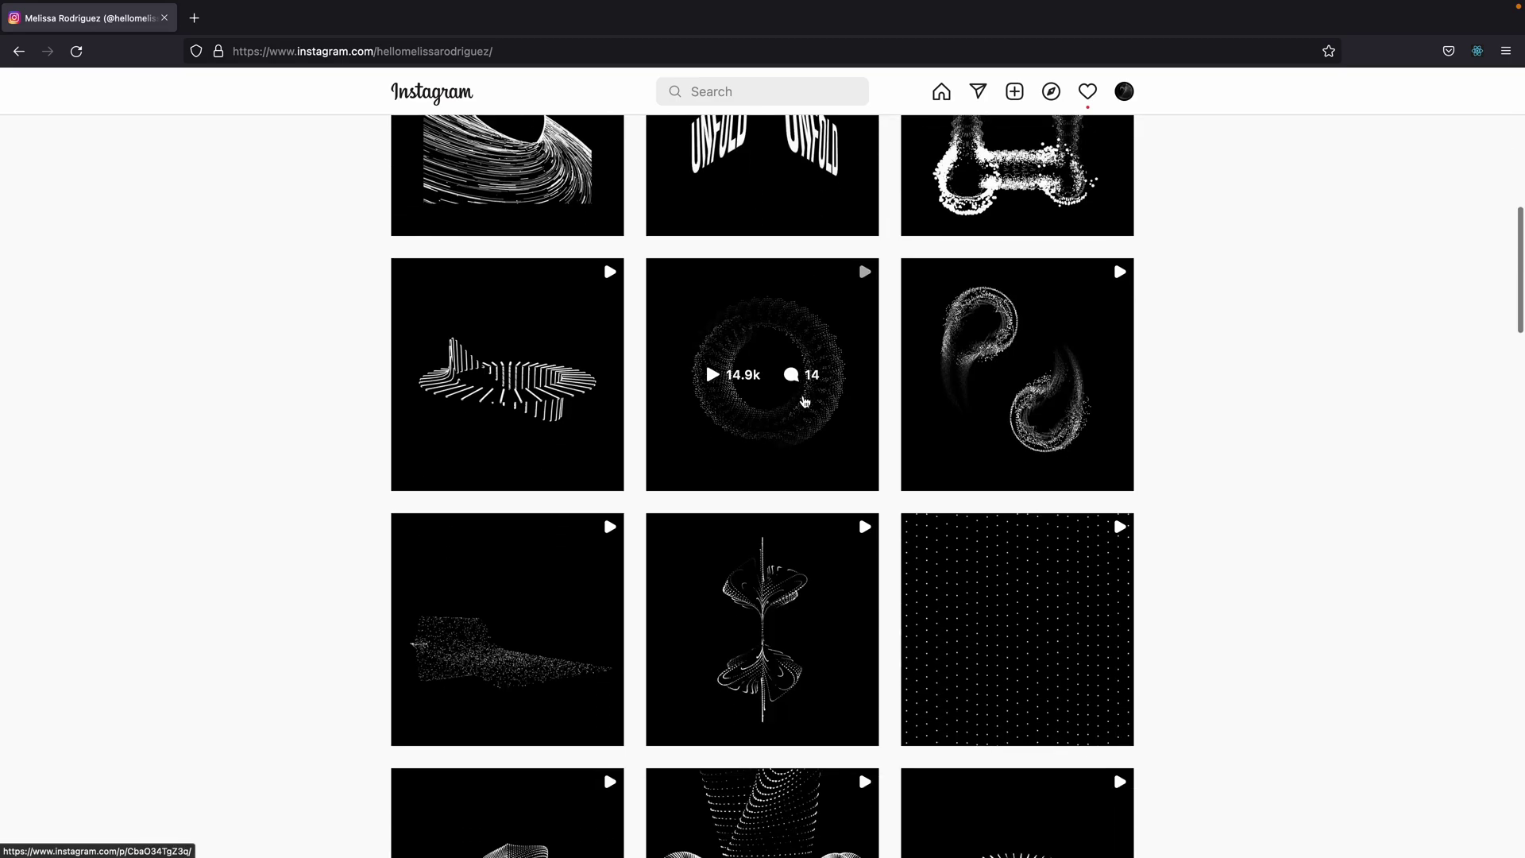
scroll(804, 401, down, 6)
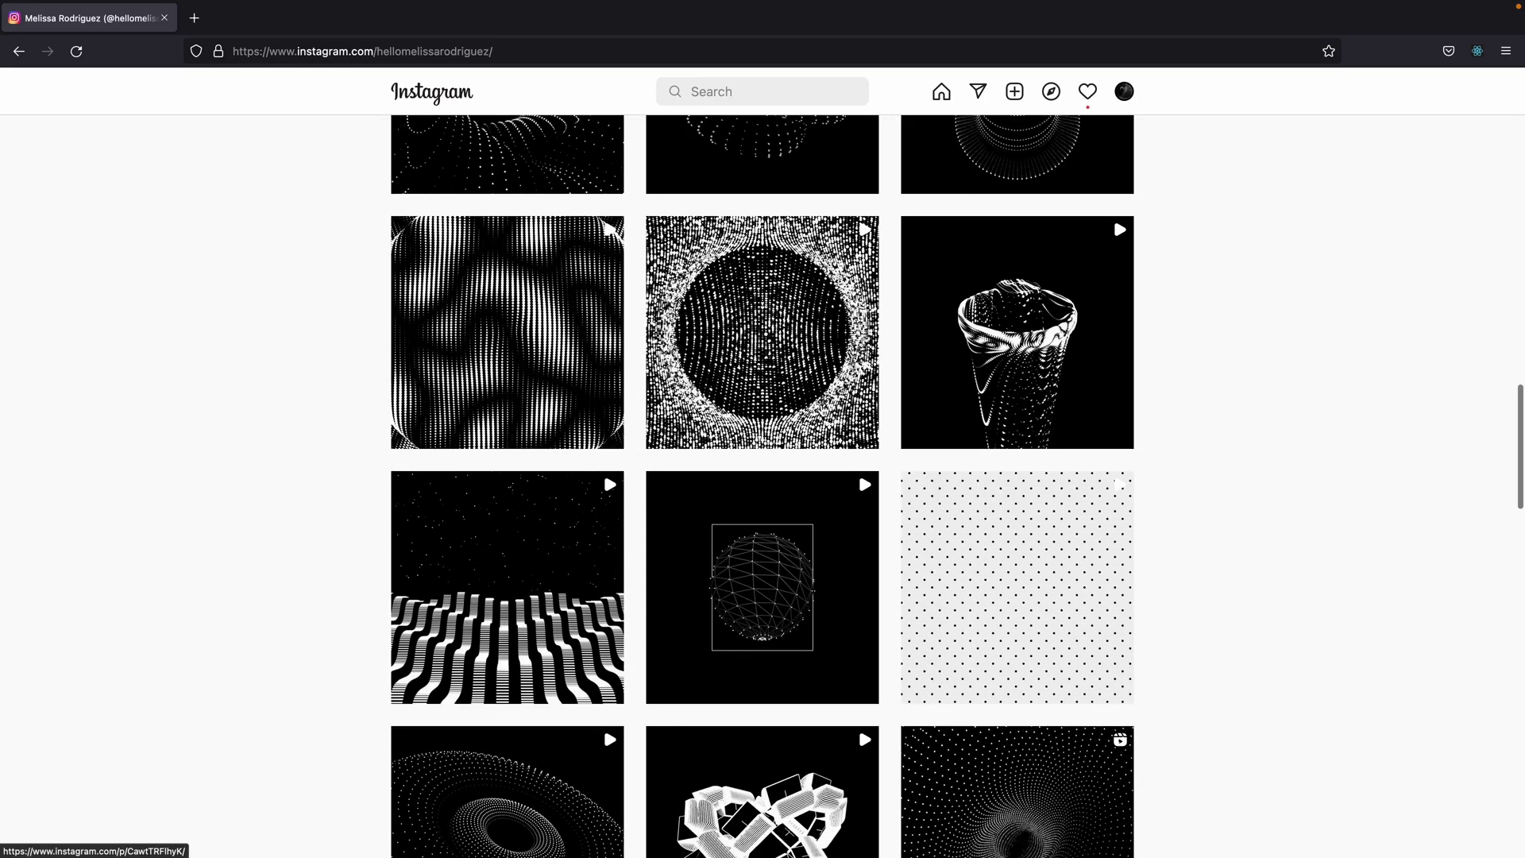
click(1031, 544)
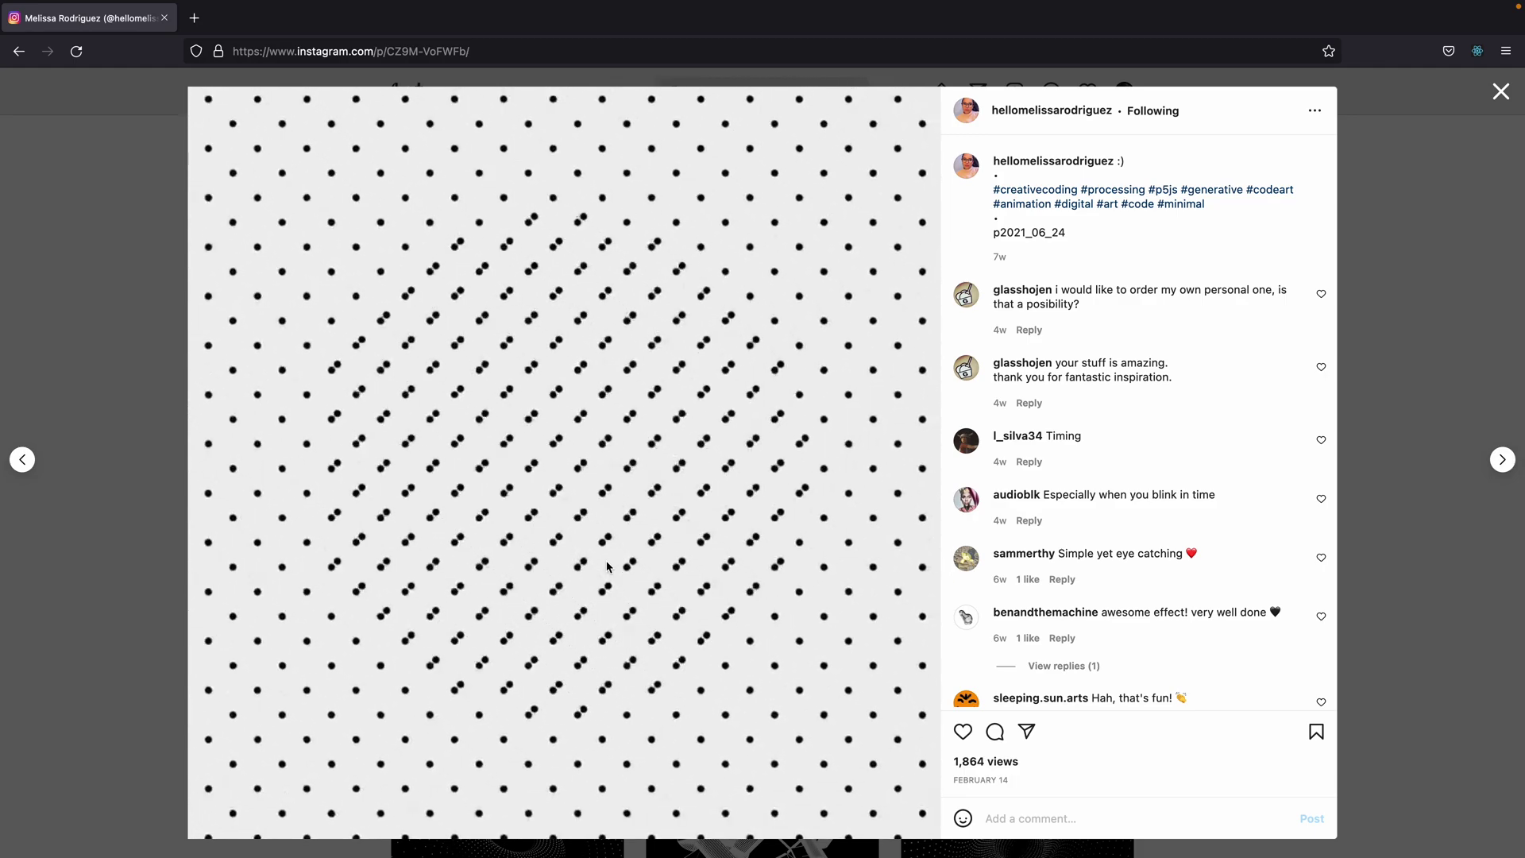
Switch to TouchDesigner and add a Circle TOP to the empty network.
key(ctrl+Left)
key(Tab)
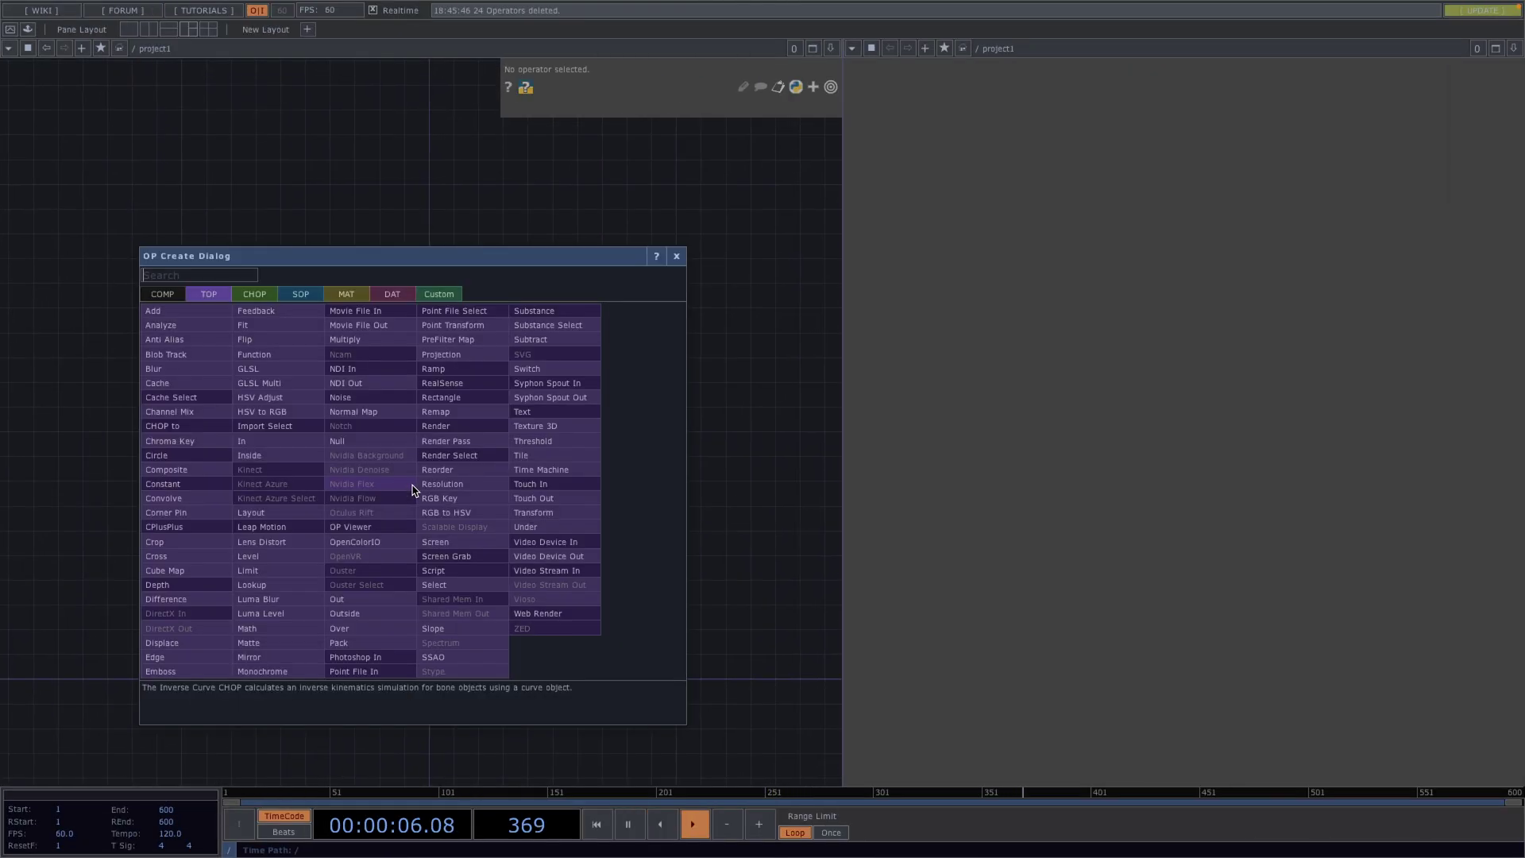
click(169, 469)
click(376, 506)
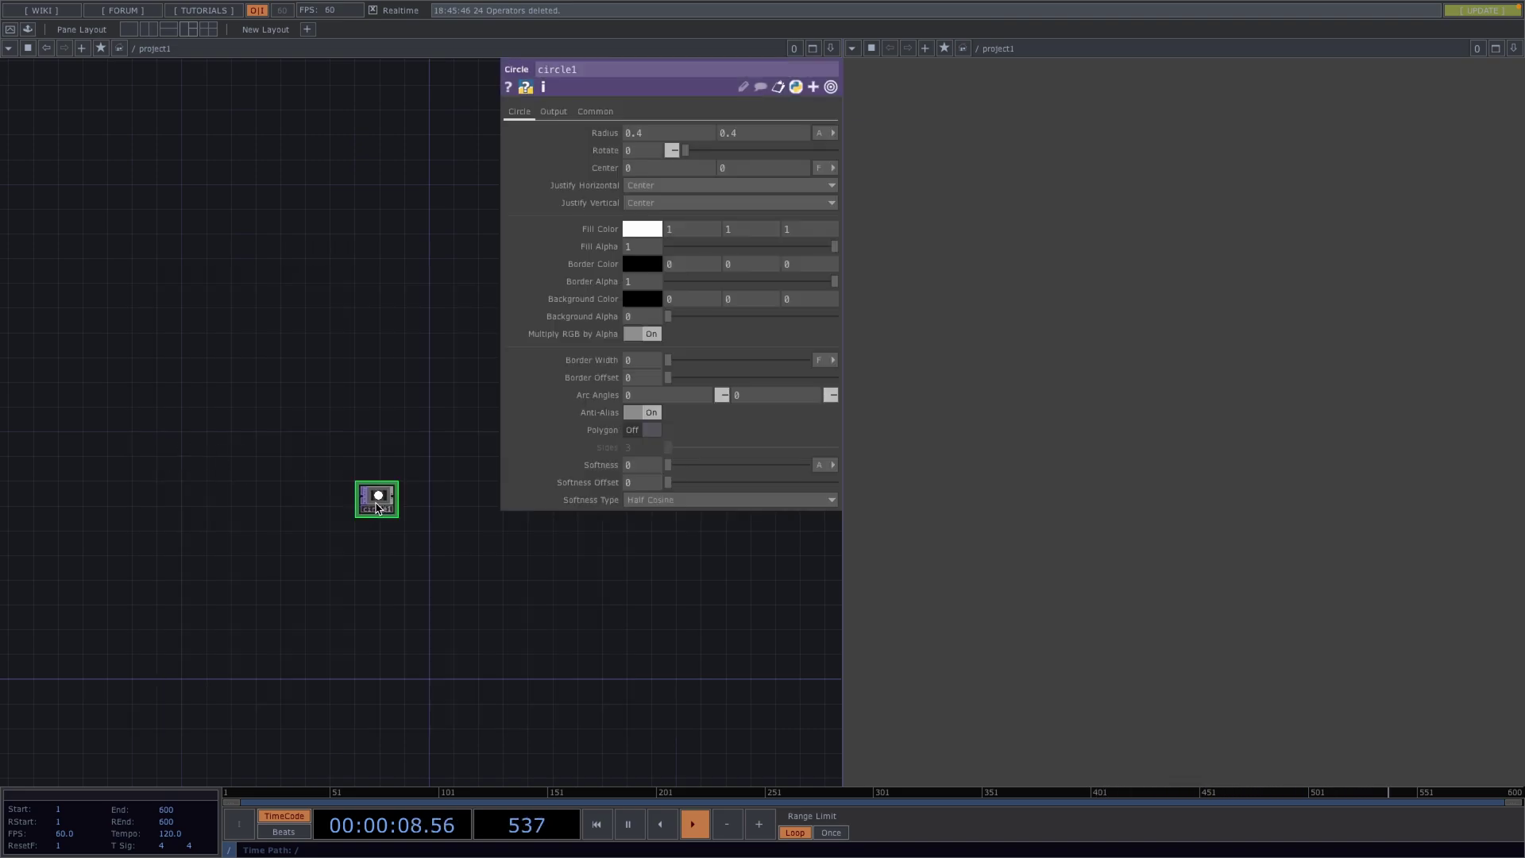
Set the circle's resolution to 1280 by 1280.
click(593, 112)
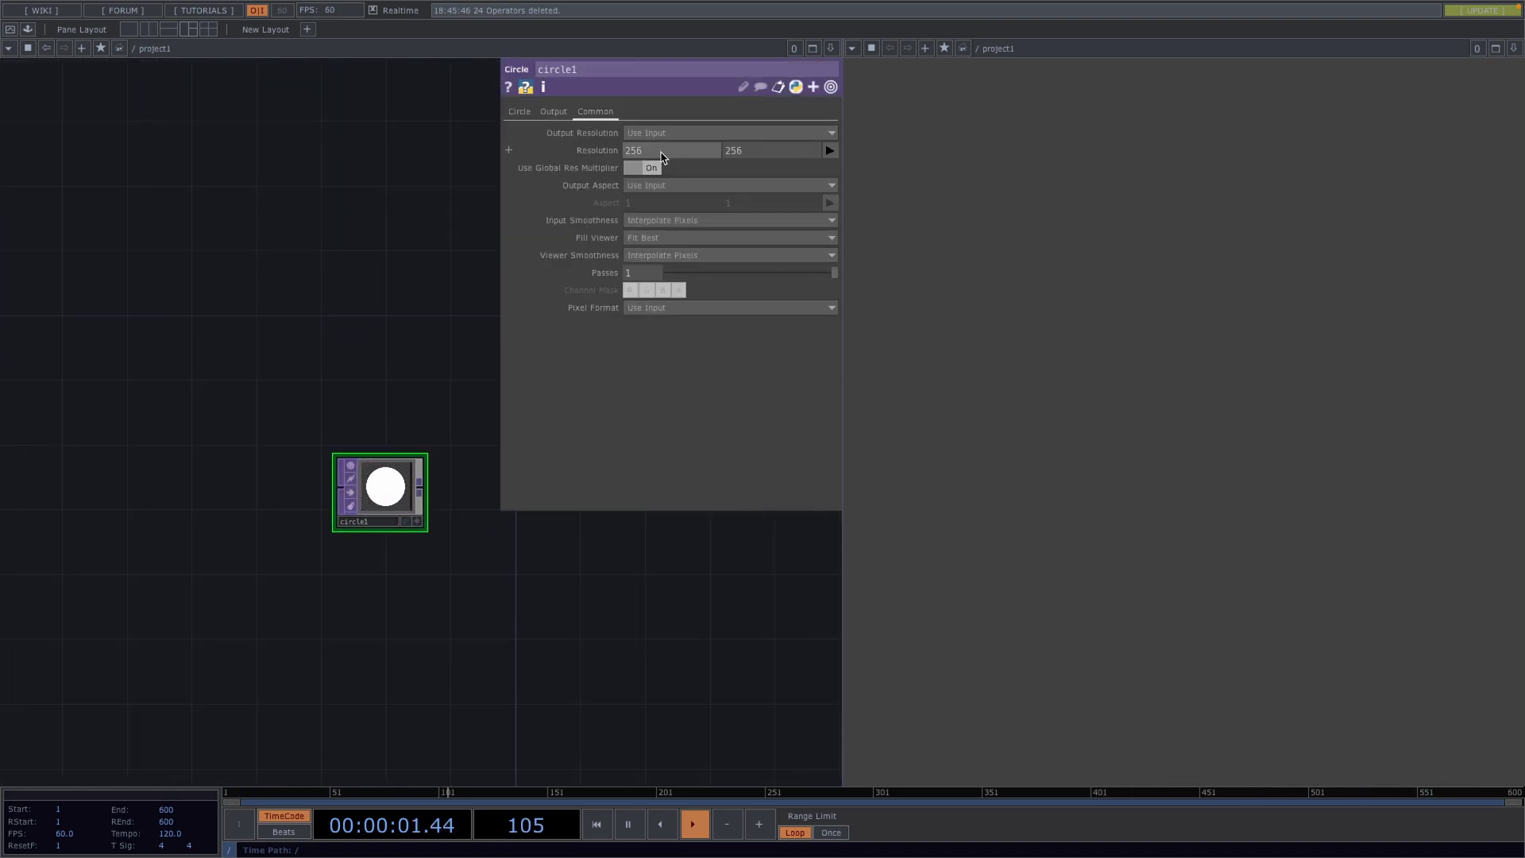
key(Tab)
text(1280)
key(Return)
Add a Null TOP fed by the circle, well apart from it, and show its output in the viewer pane.
scroll(405, 588, down, 3)
drag(428, 616, 208, 633)
click(177, 540)
click(759, 551)
click(780, 563)
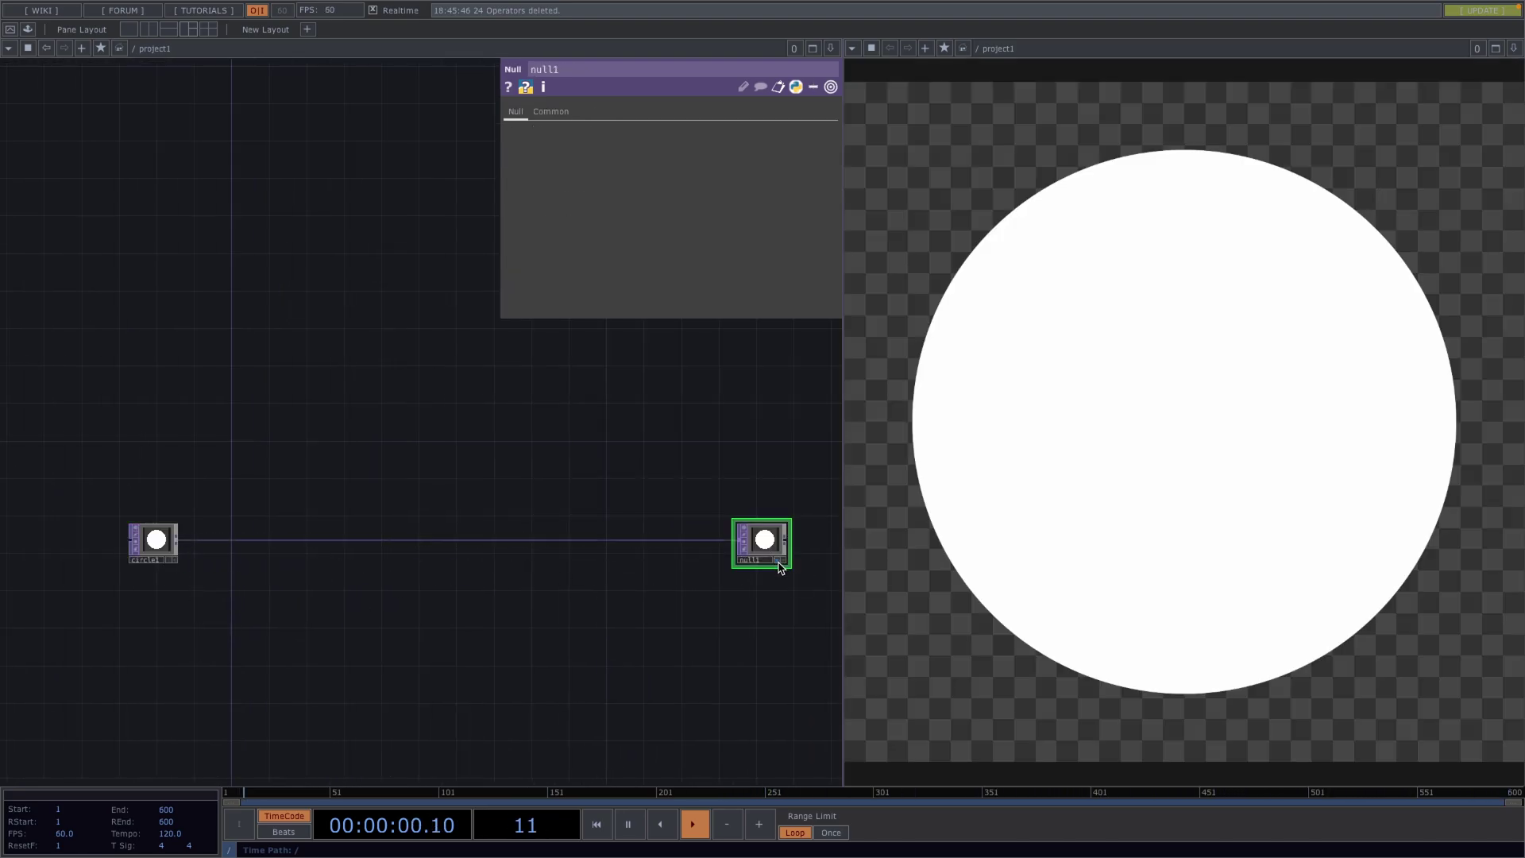
Insert a Transform TOP between the circle and the null and composite it over a black background with alpha 1.
right_click(726, 541)
click(750, 523)
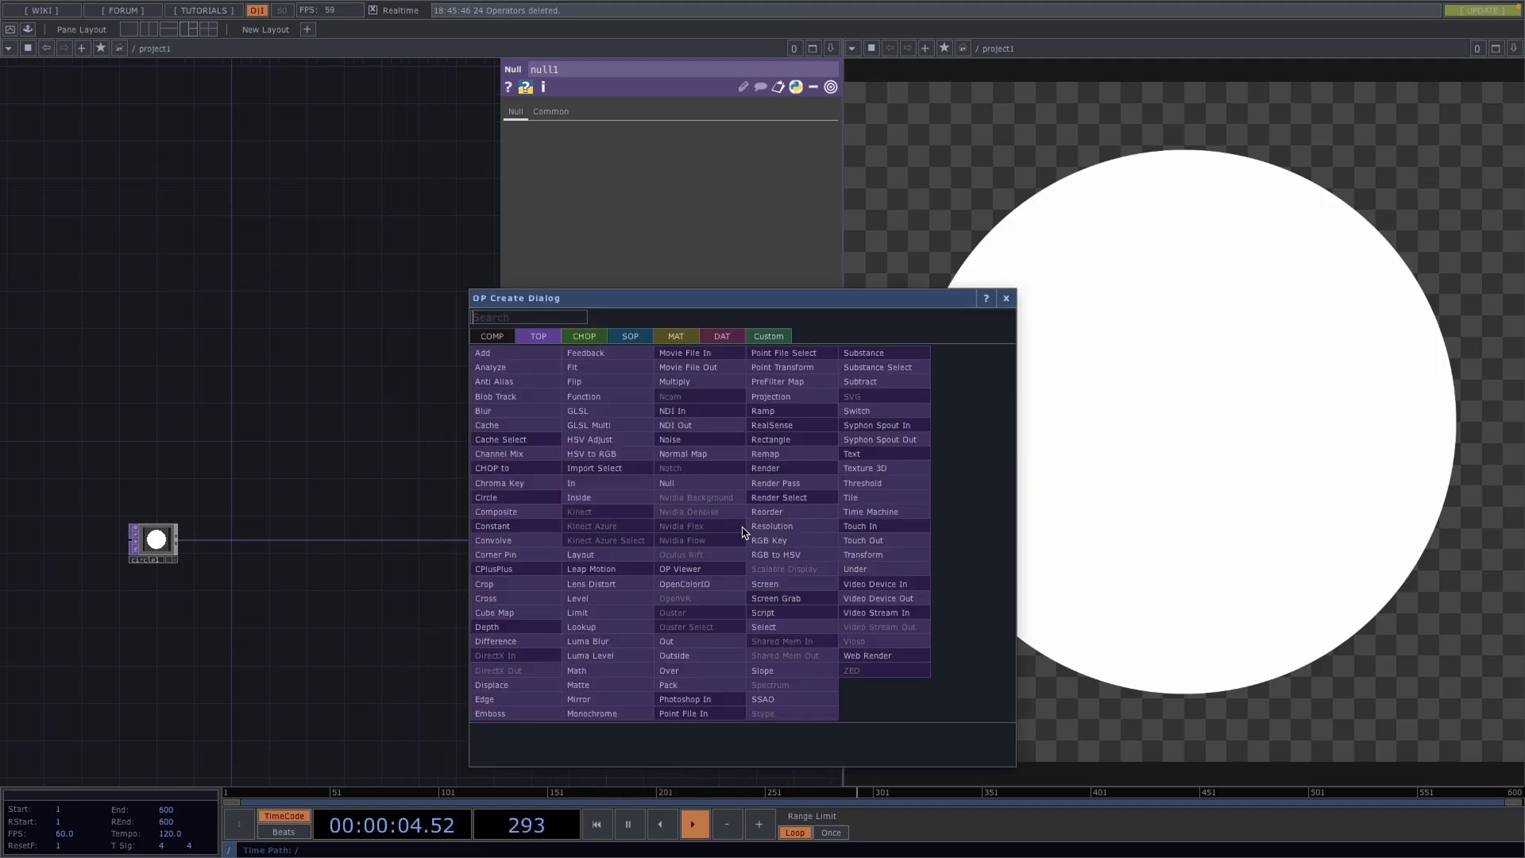
text(tr)
key(Return)
click(728, 545)
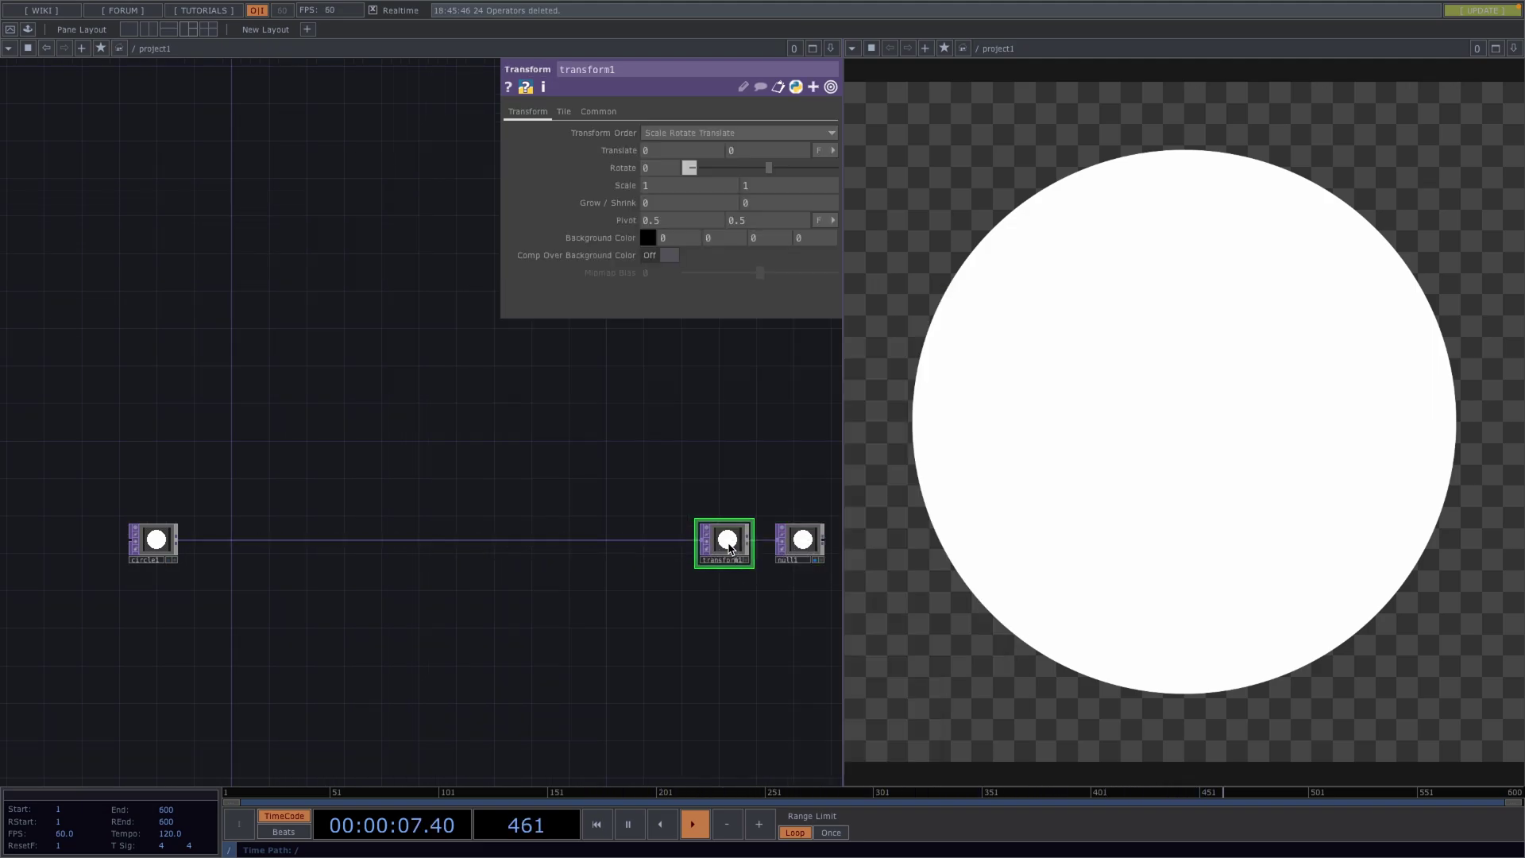
click(675, 255)
Insert a second Transform TOP between the circle and the first transform.
scroll(402, 589, down, 2)
drag(402, 589, 486, 571)
scroll(469, 583, down, 2)
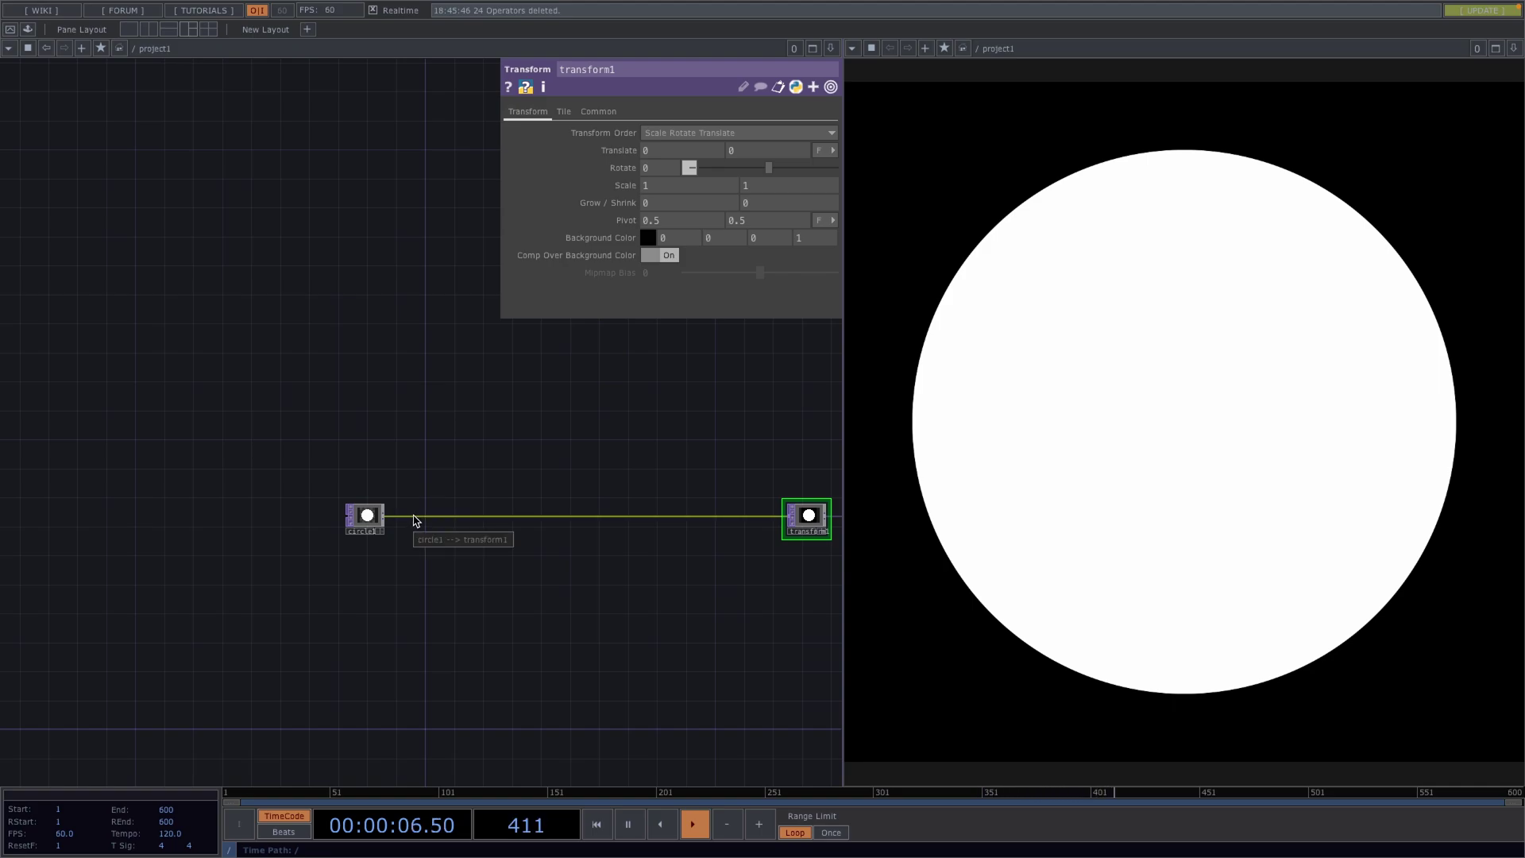
right_click(439, 521)
click(453, 498)
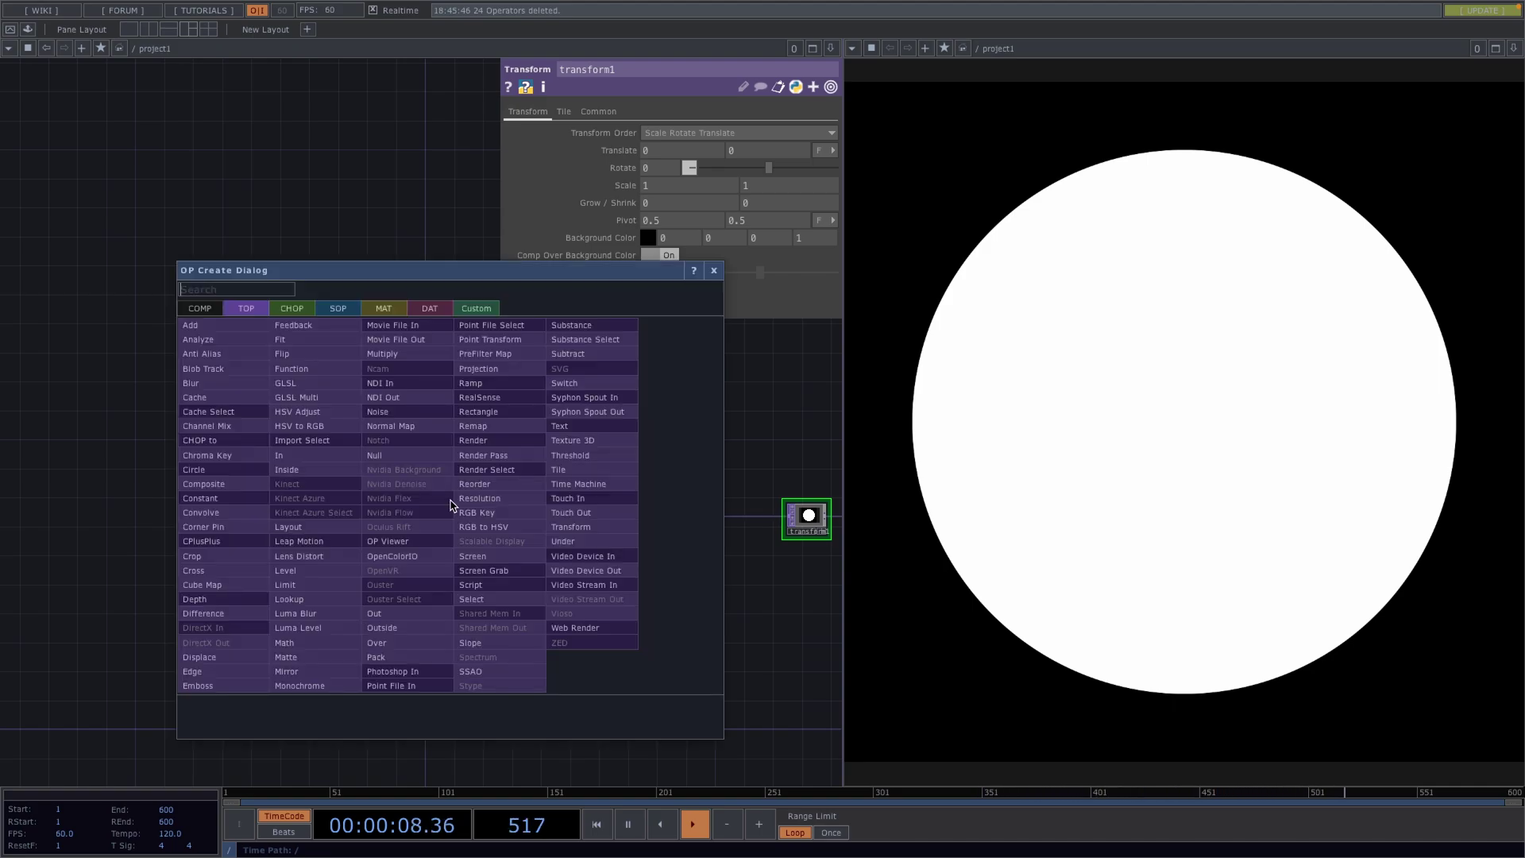
text(tr)
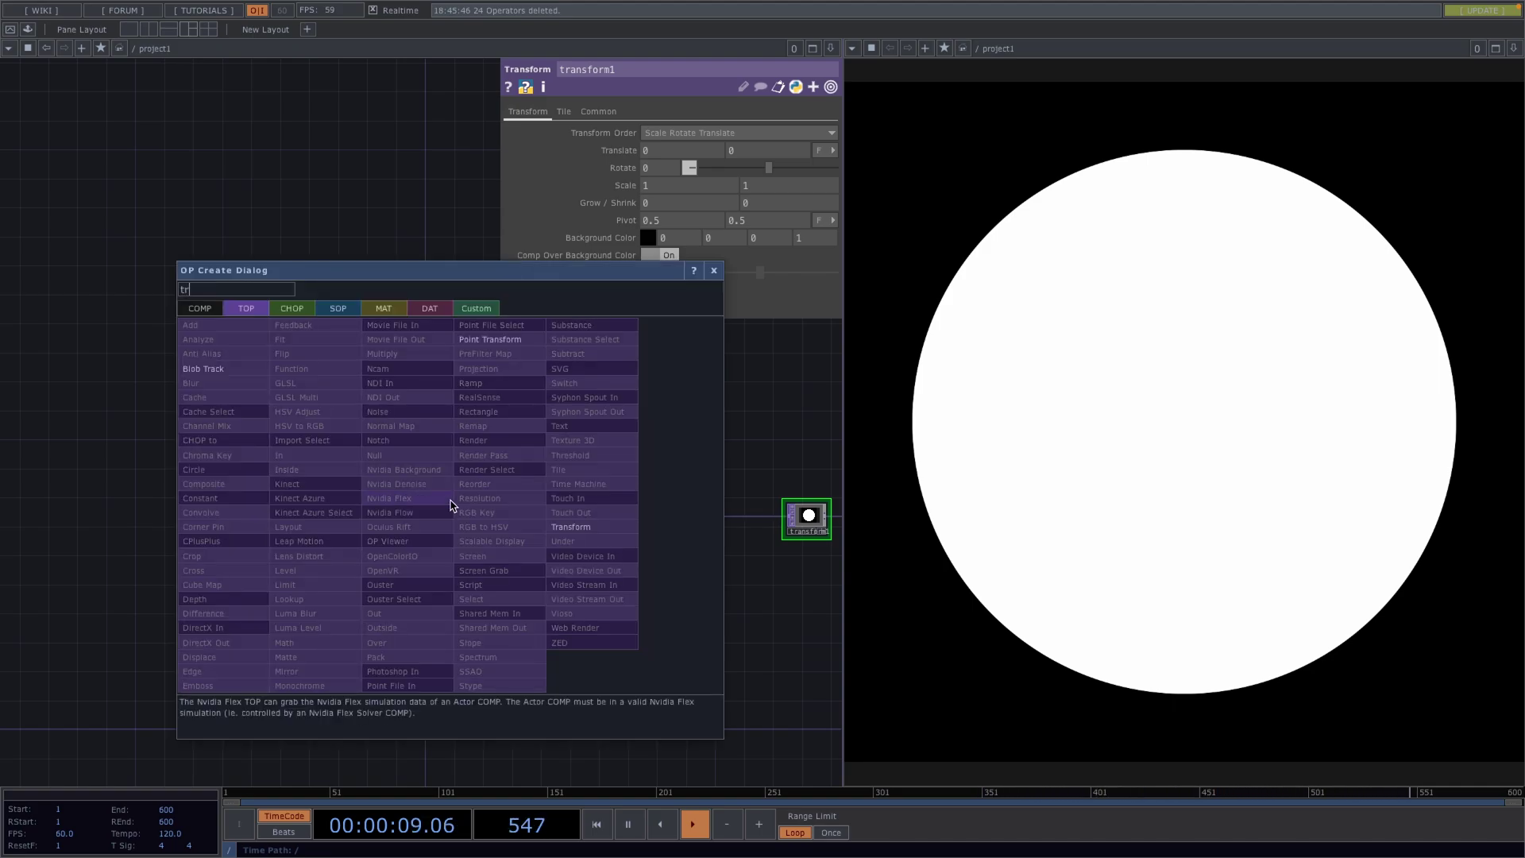
click(581, 528)
click(455, 531)
scroll(459, 524, up, 3)
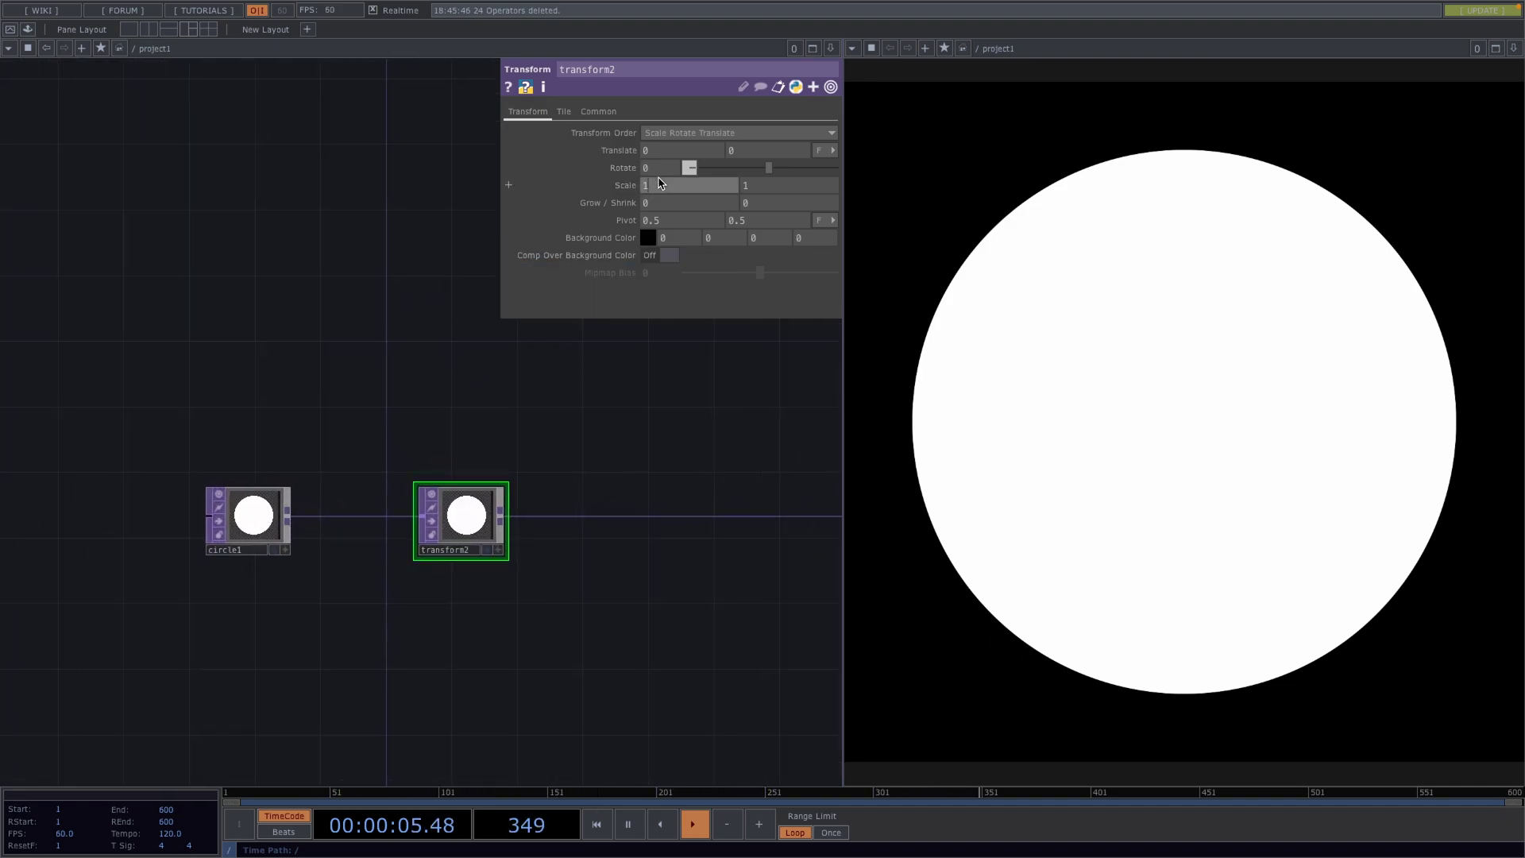
Set the second transform's scale to 0.05 on both axes and its tile extend mode to Mirror.
key(Tab)
text(0.05)
key(Return)
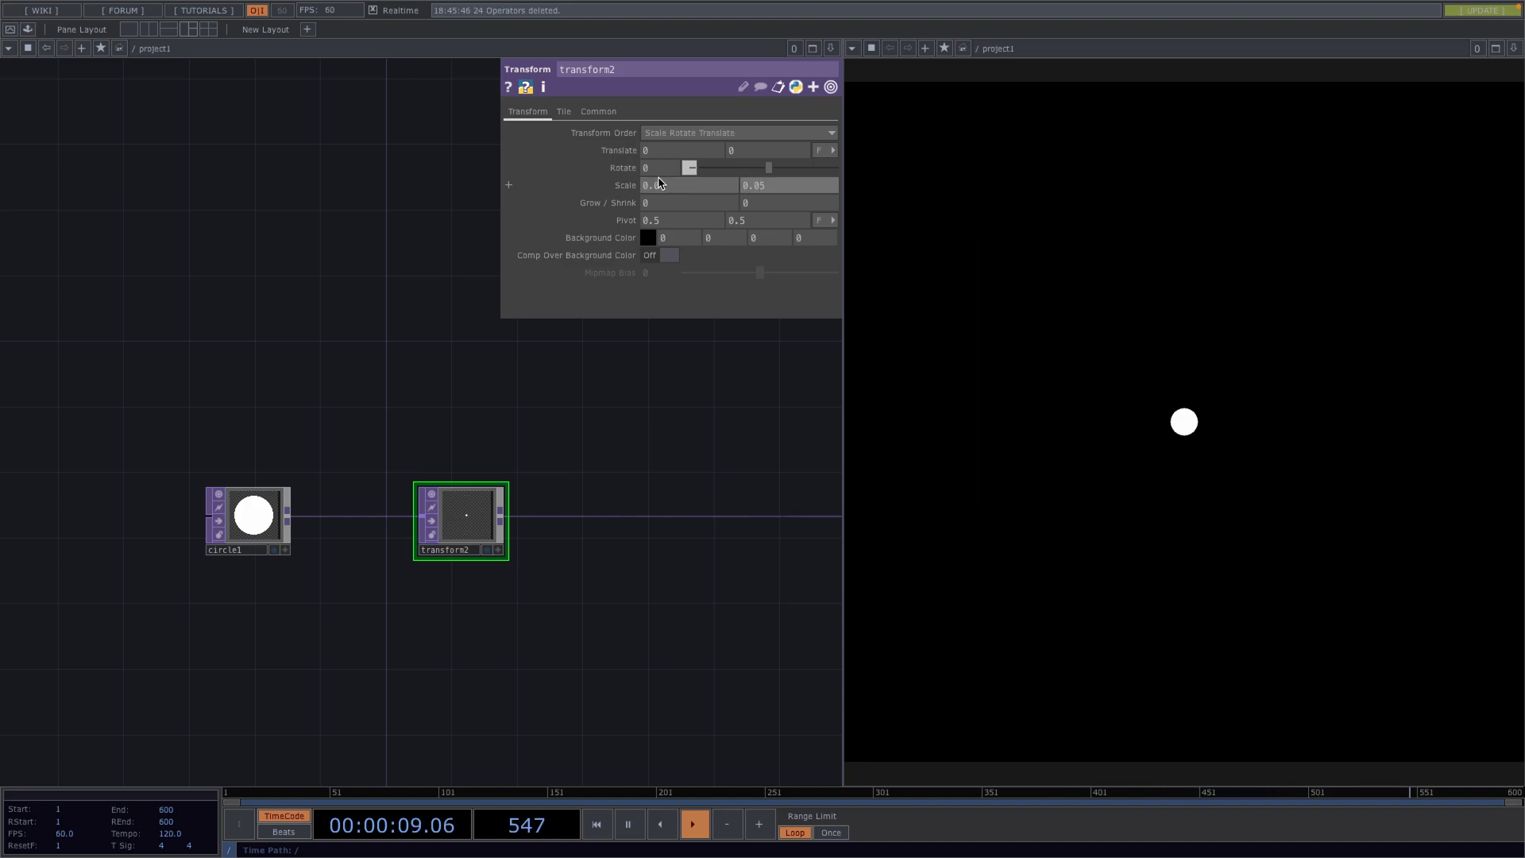
click(565, 113)
click(665, 134)
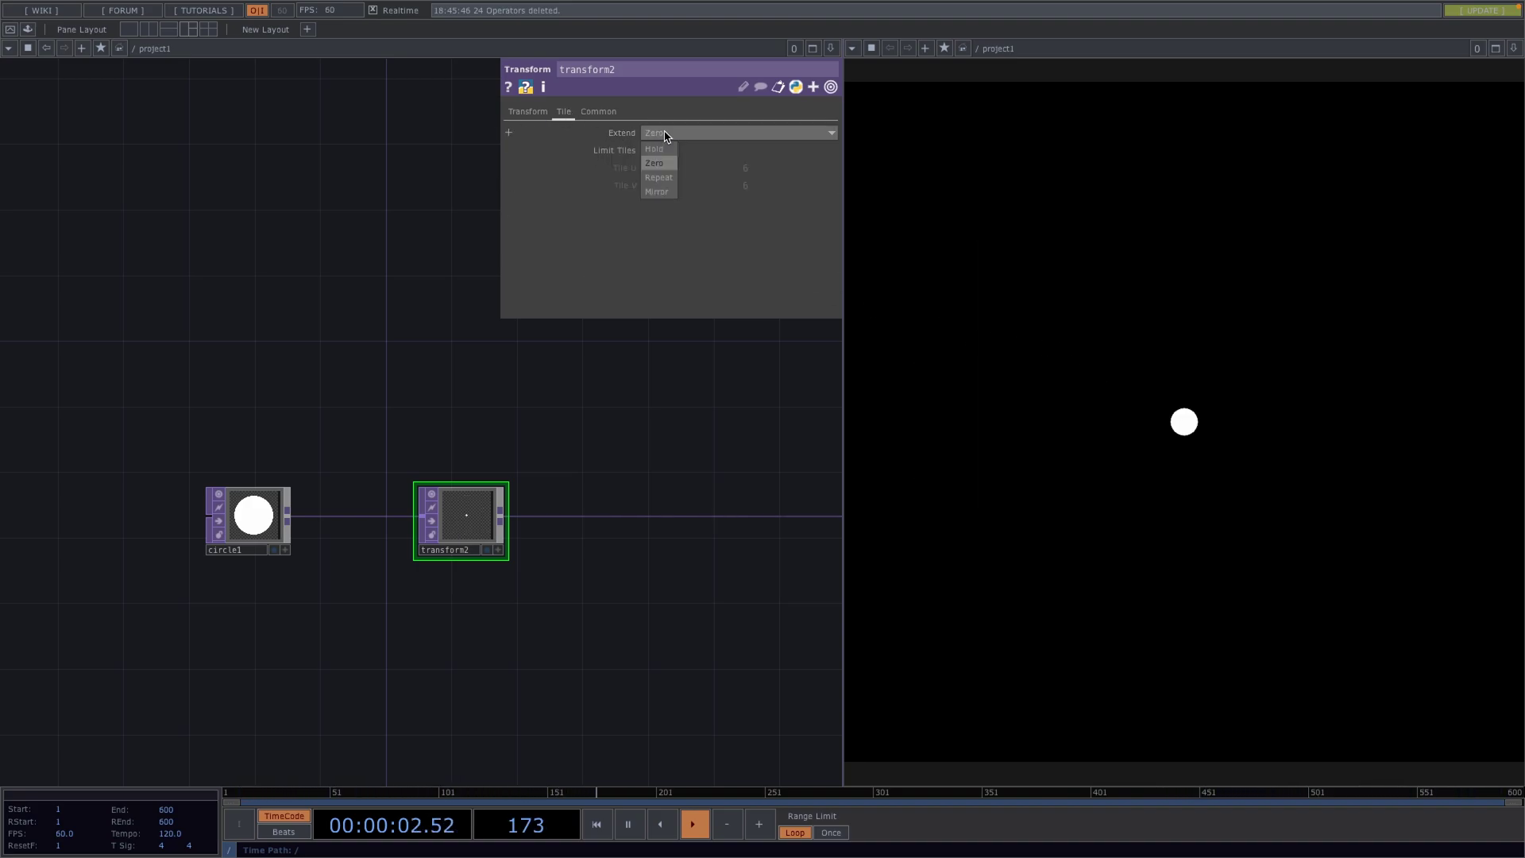
click(659, 191)
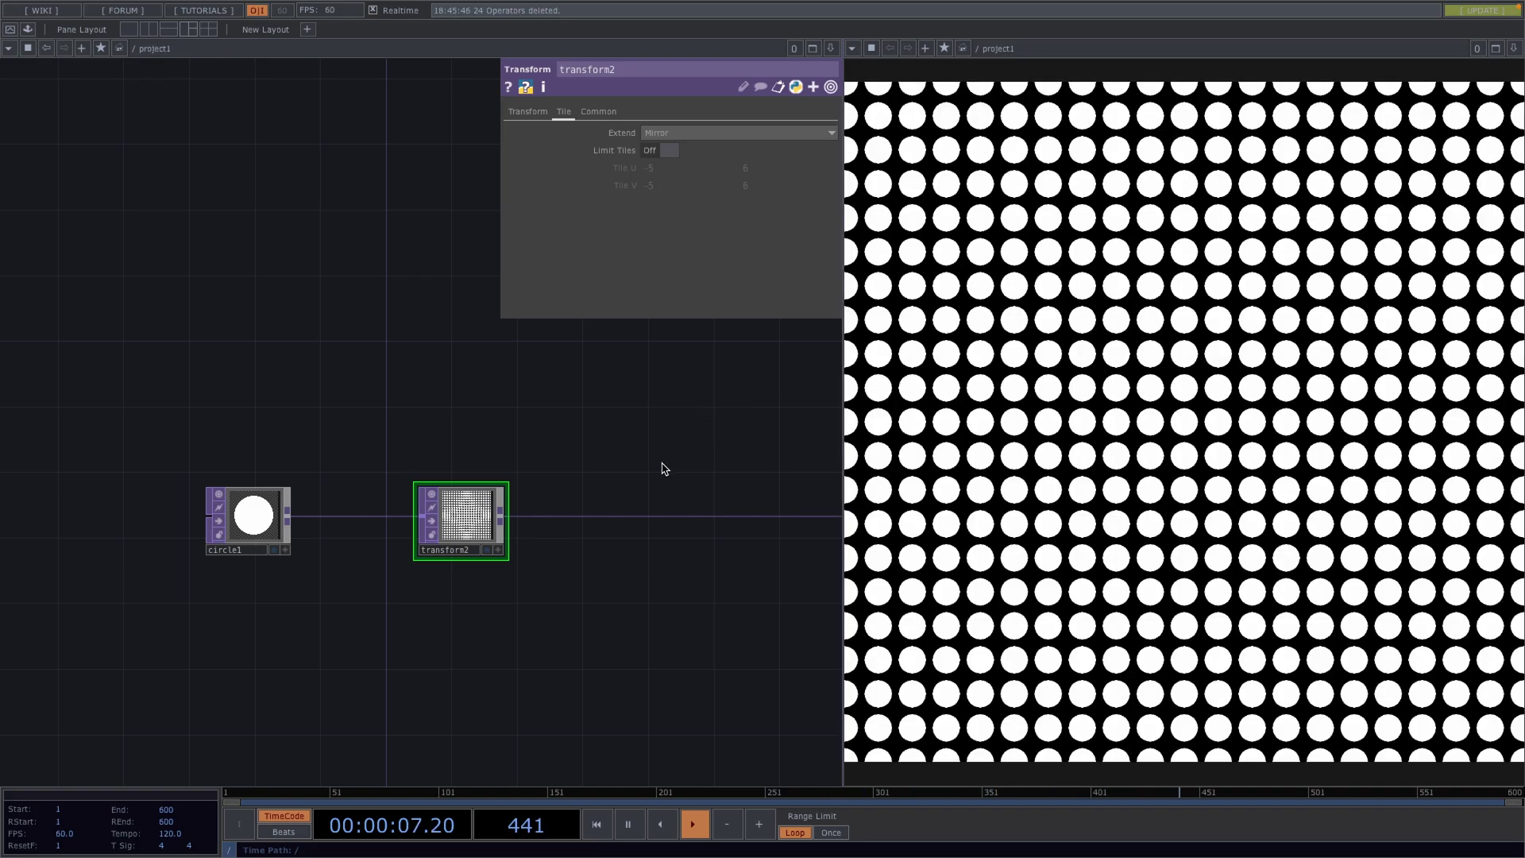
Reduce the circle's radius to 0.19 on both axes and hide the parameter window.
click(252, 516)
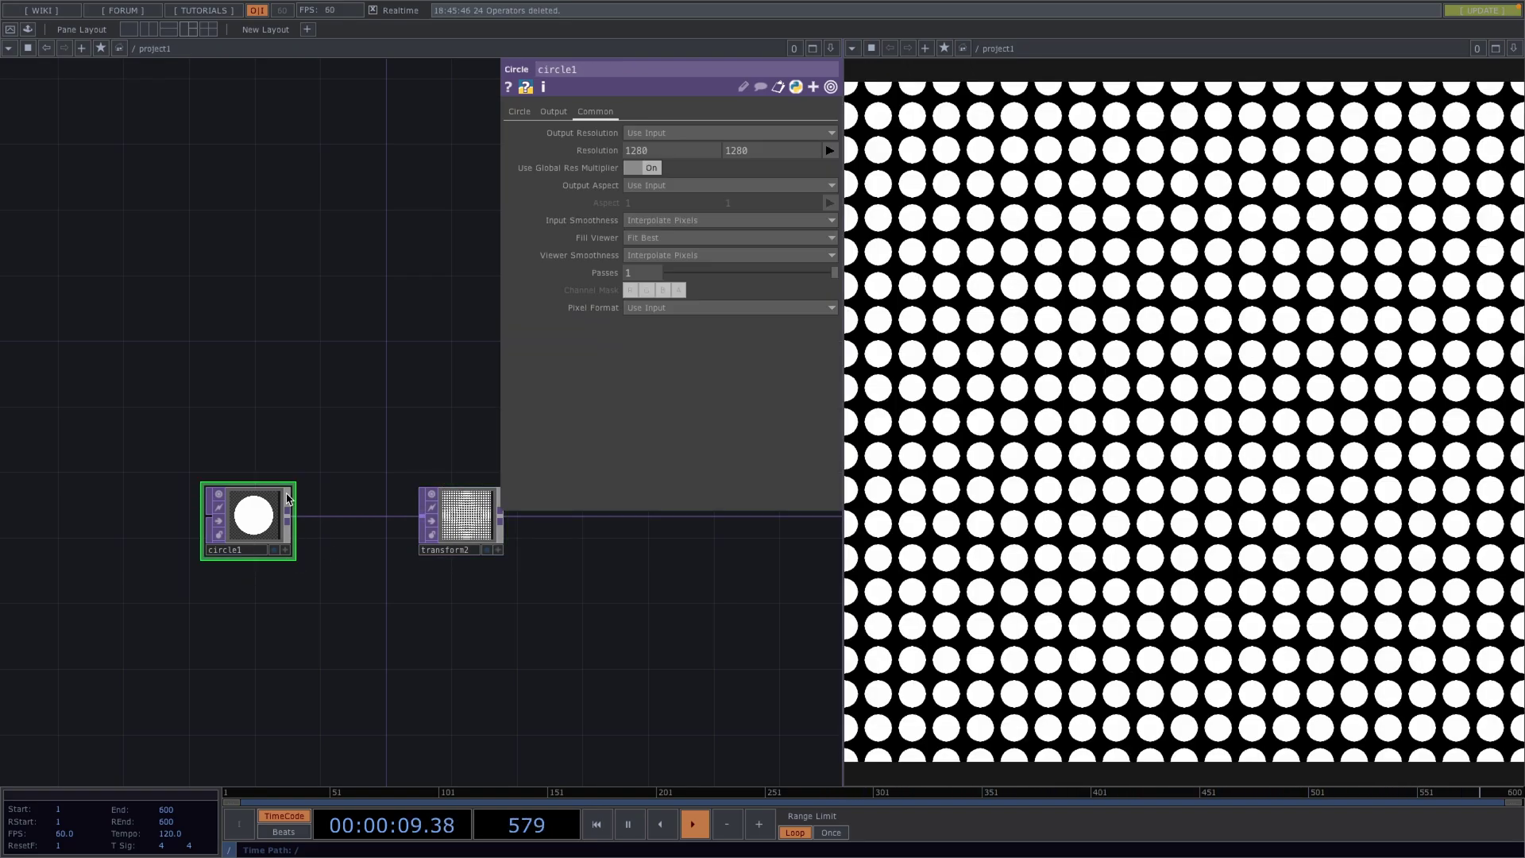
click(509, 113)
middle_drag(606, 134, 540, 150)
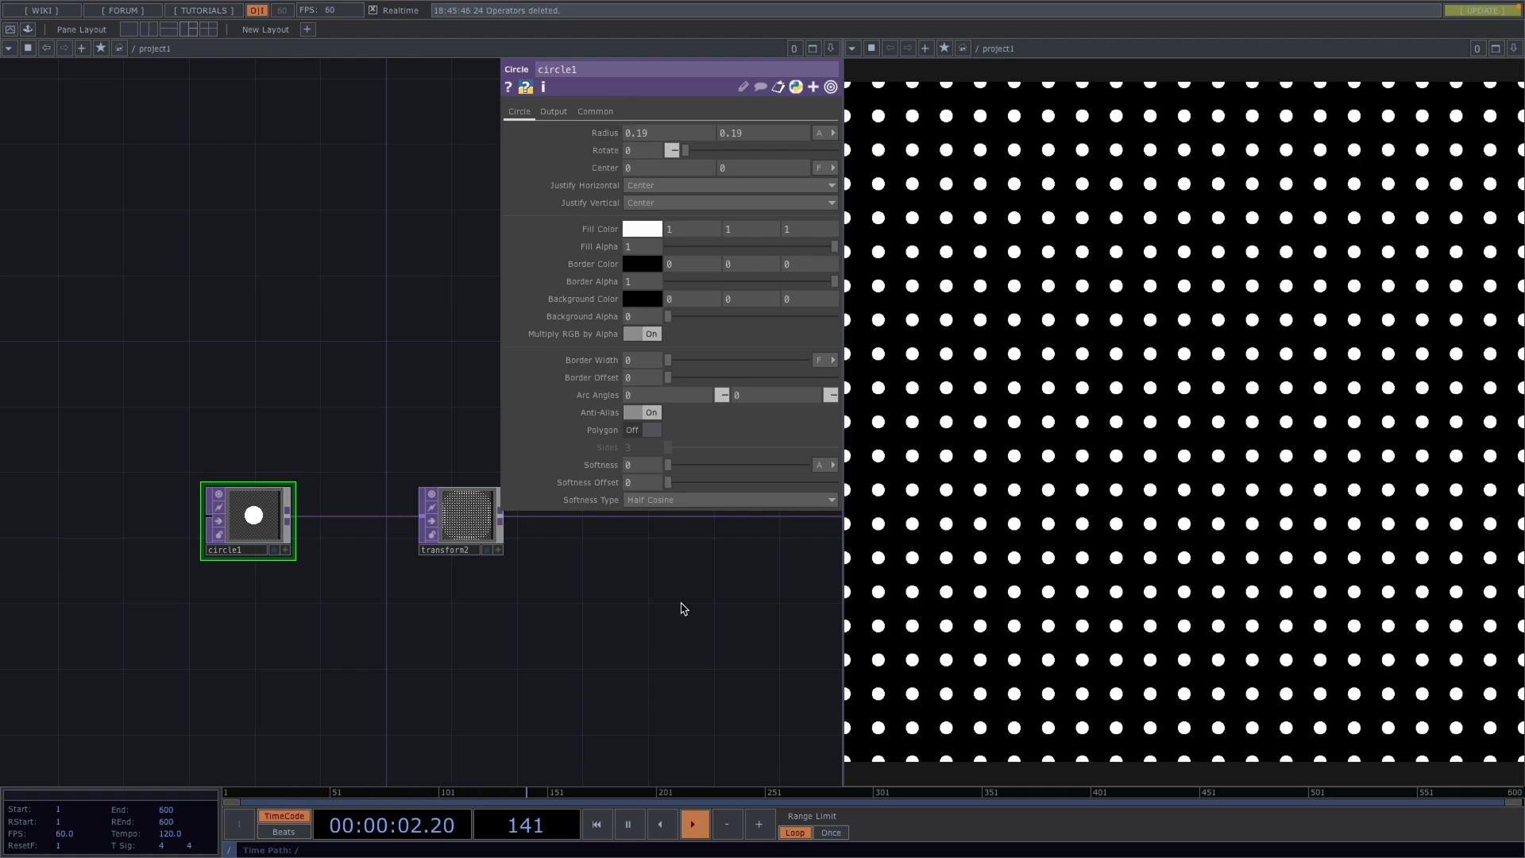
key(p)
Add a Rectangle TOP as a branch off the tiled transform, placed above the main connection.
scroll(683, 636, down, 2)
drag(681, 636, 436, 606)
scroll(435, 599, down, 1)
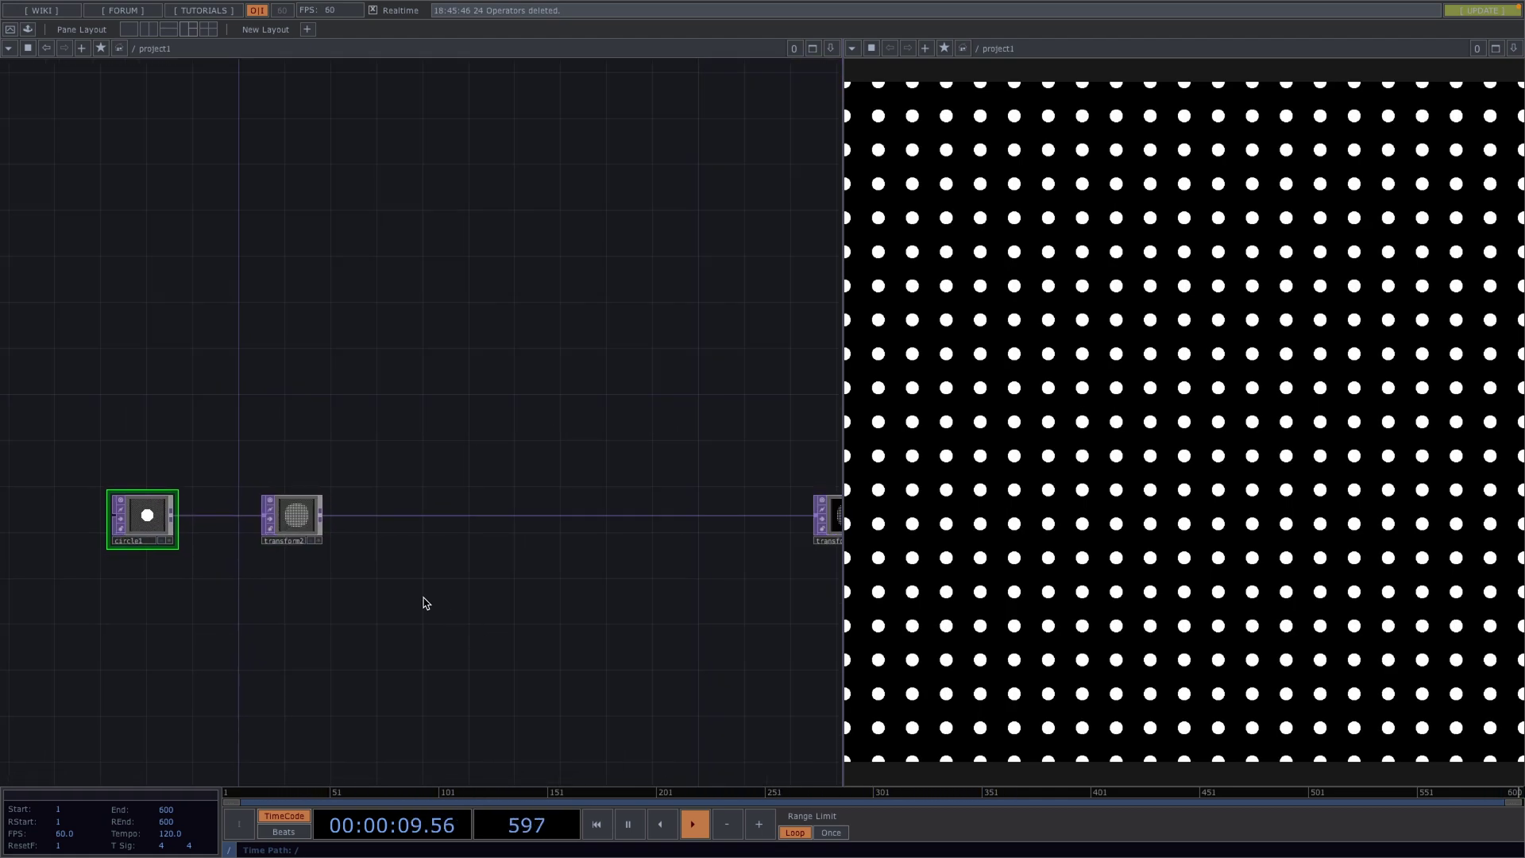
scroll(420, 601, up, 2)
right_click(376, 502)
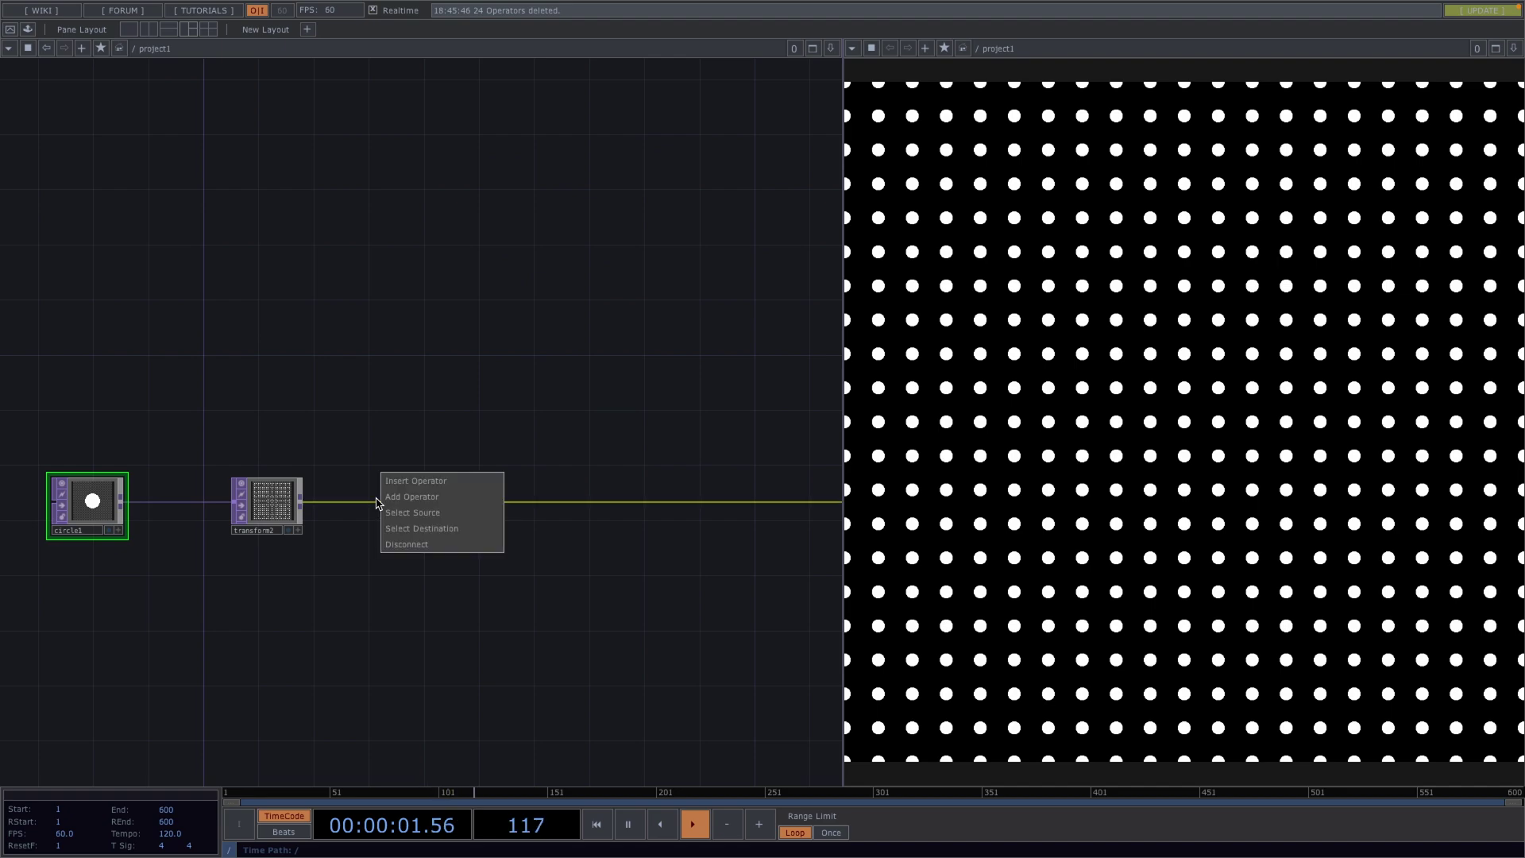
click(405, 498)
text(re)
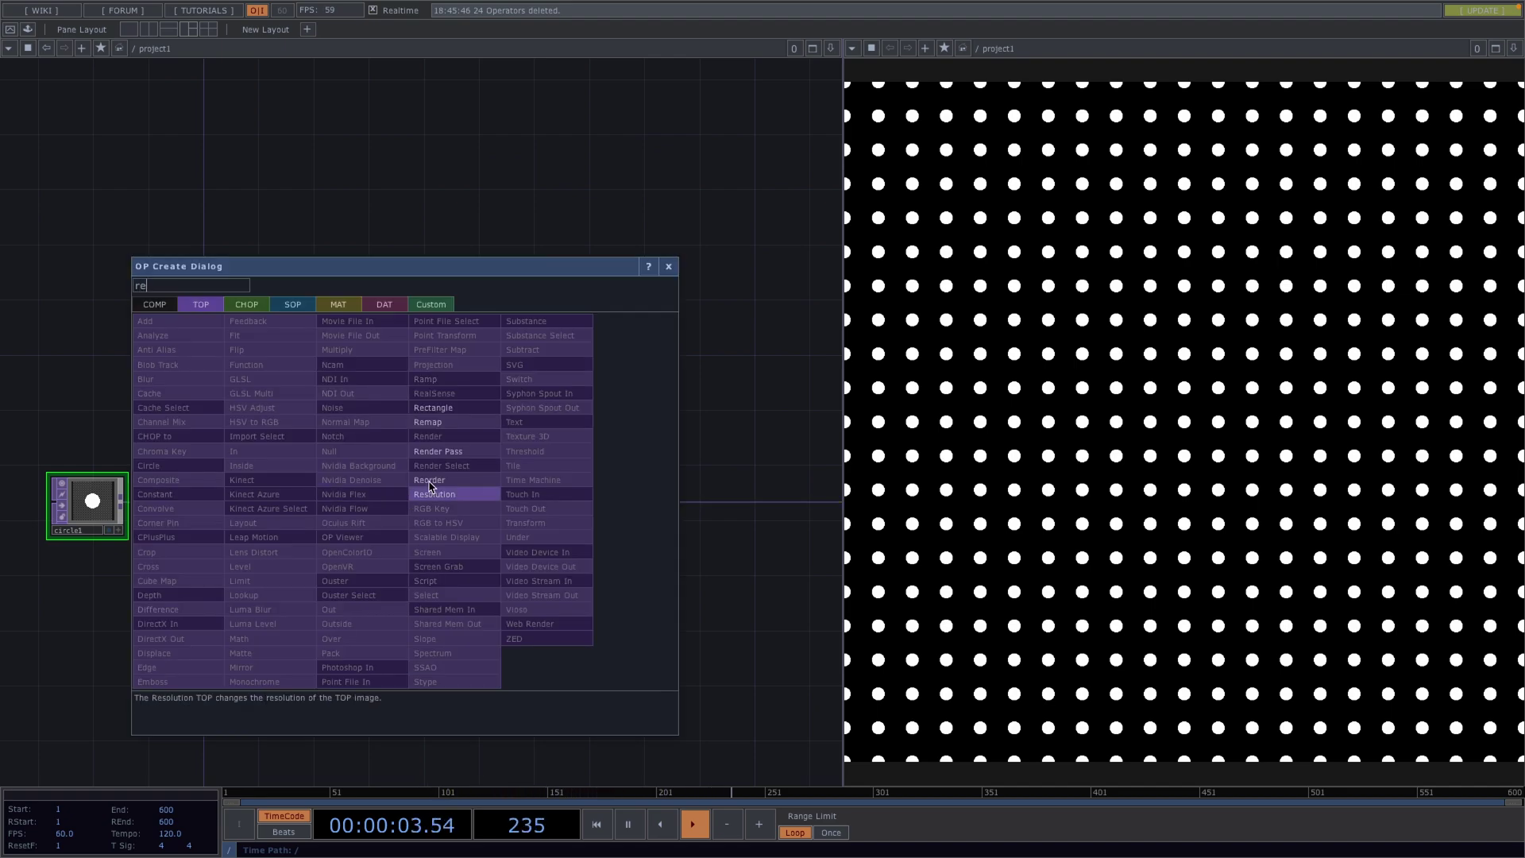
click(433, 407)
click(424, 389)
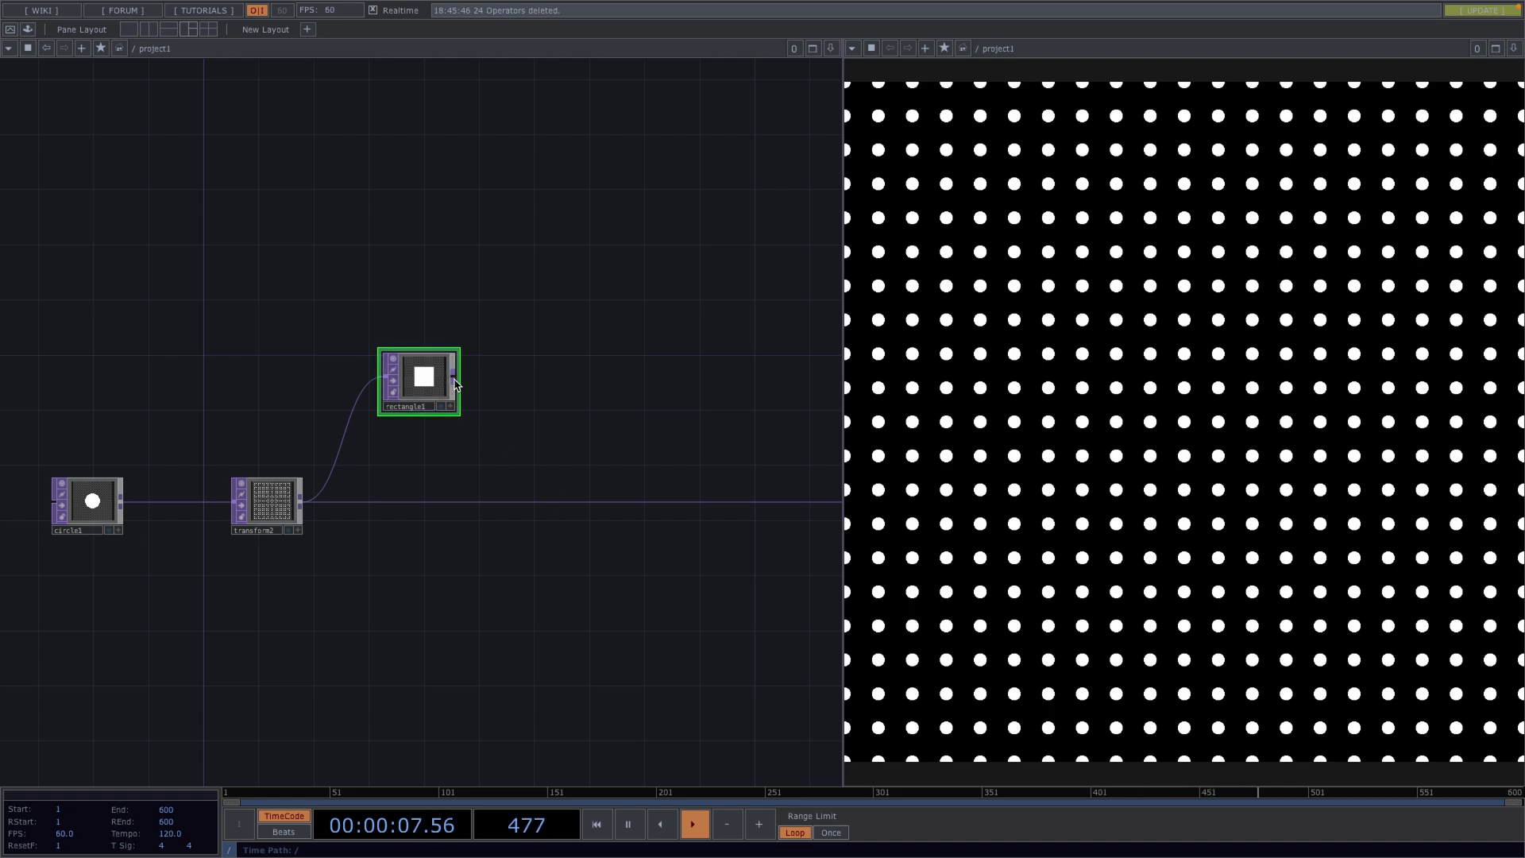
Add an Over TOP after the rectangle, feed the tiled transform into it, and place it in the main chain.
right_click(457, 385)
text(ov)
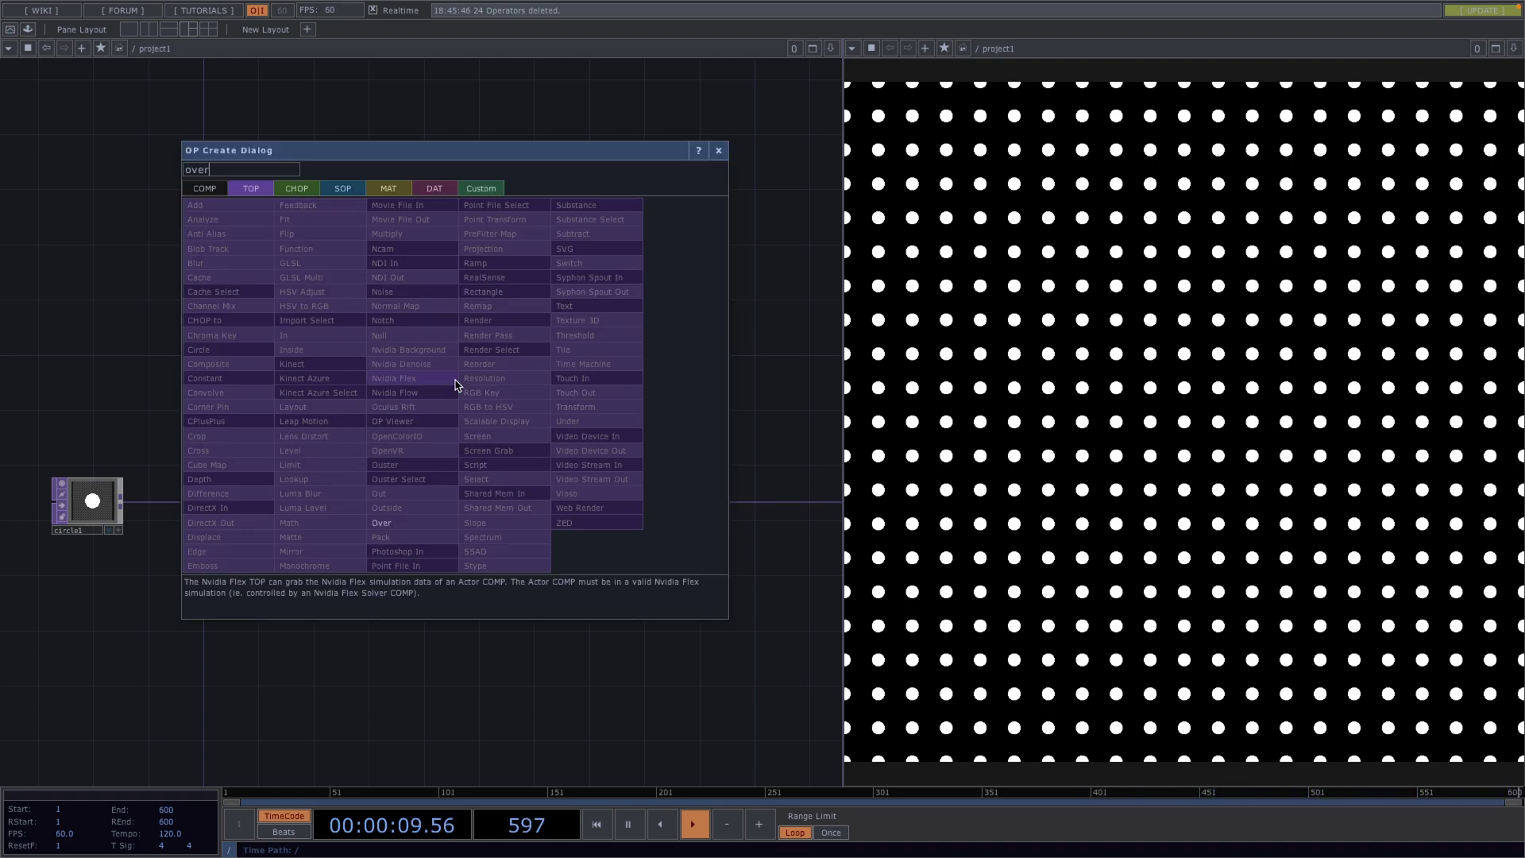
text(er)
click(435, 522)
click(545, 467)
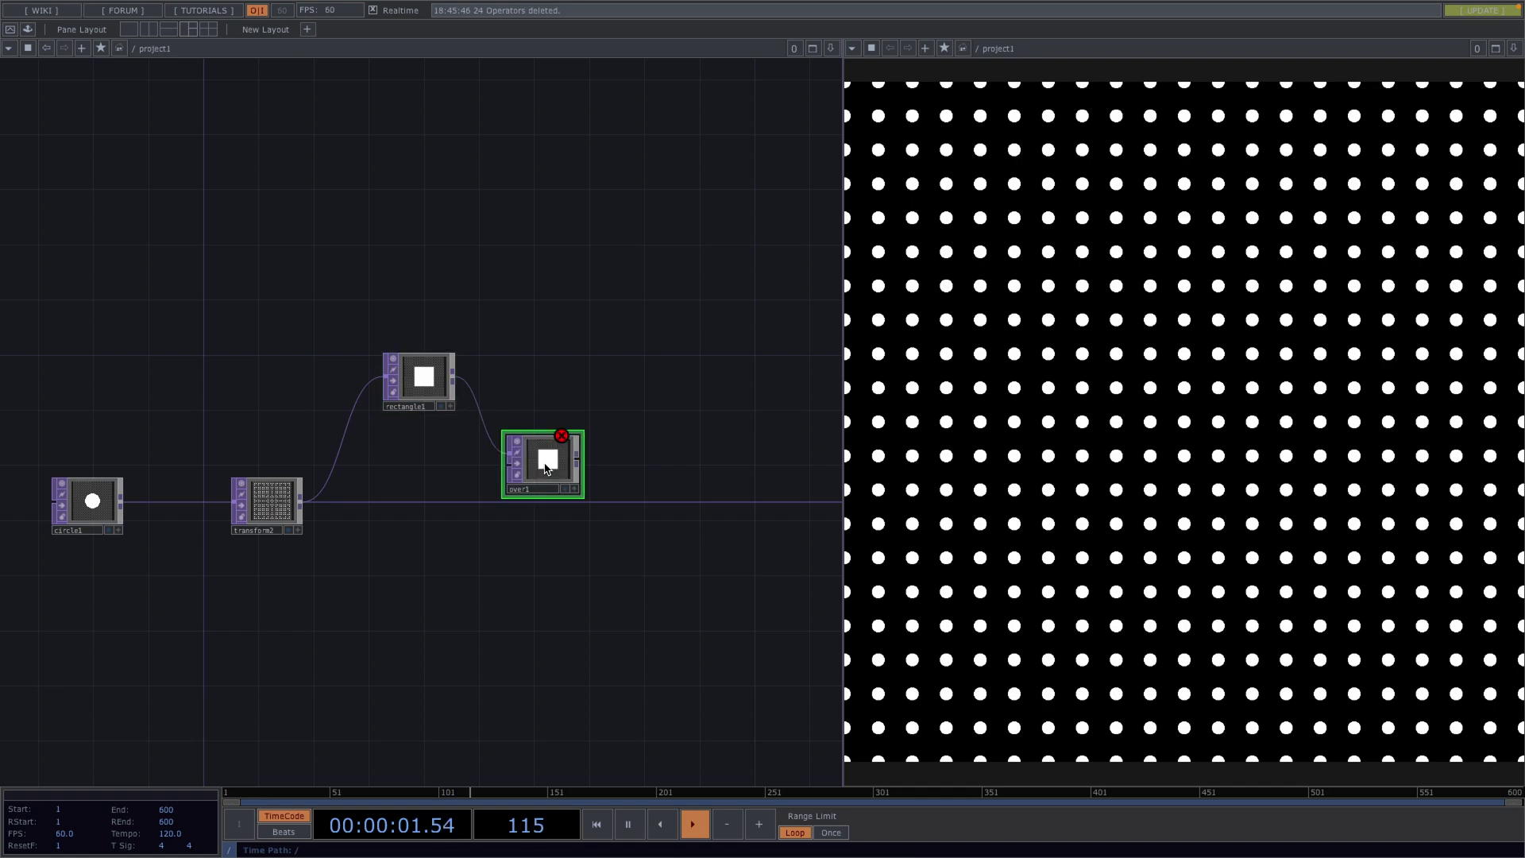
drag(307, 510, 640, 502)
drag(548, 461, 561, 503)
Set the rectangle's fill alpha to 0 and its border width to 0.046.
click(418, 380)
key(p)
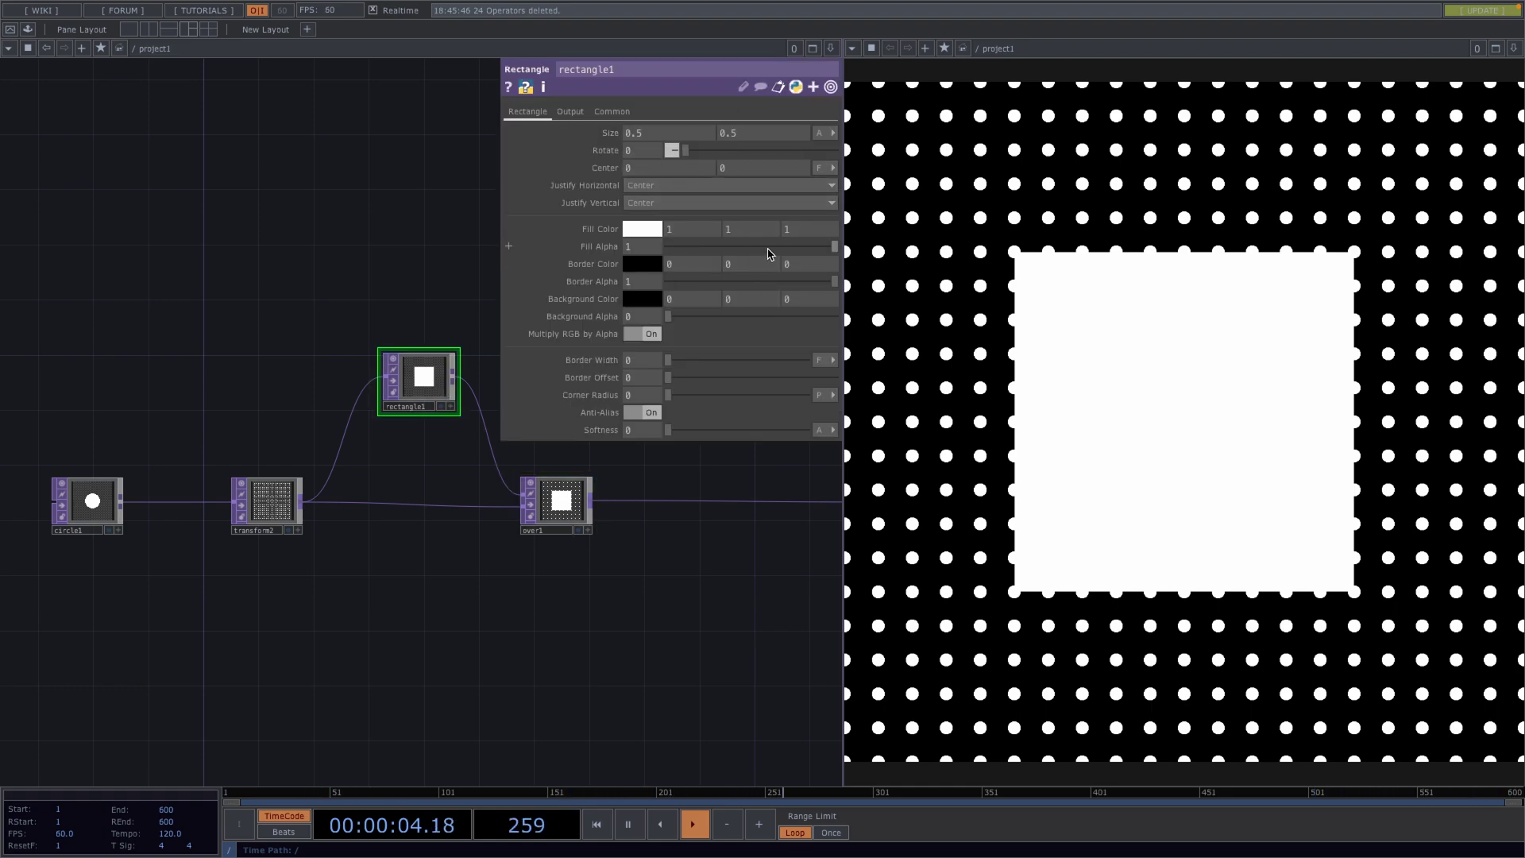
drag(767, 249, 577, 255)
drag(669, 363, 736, 379)
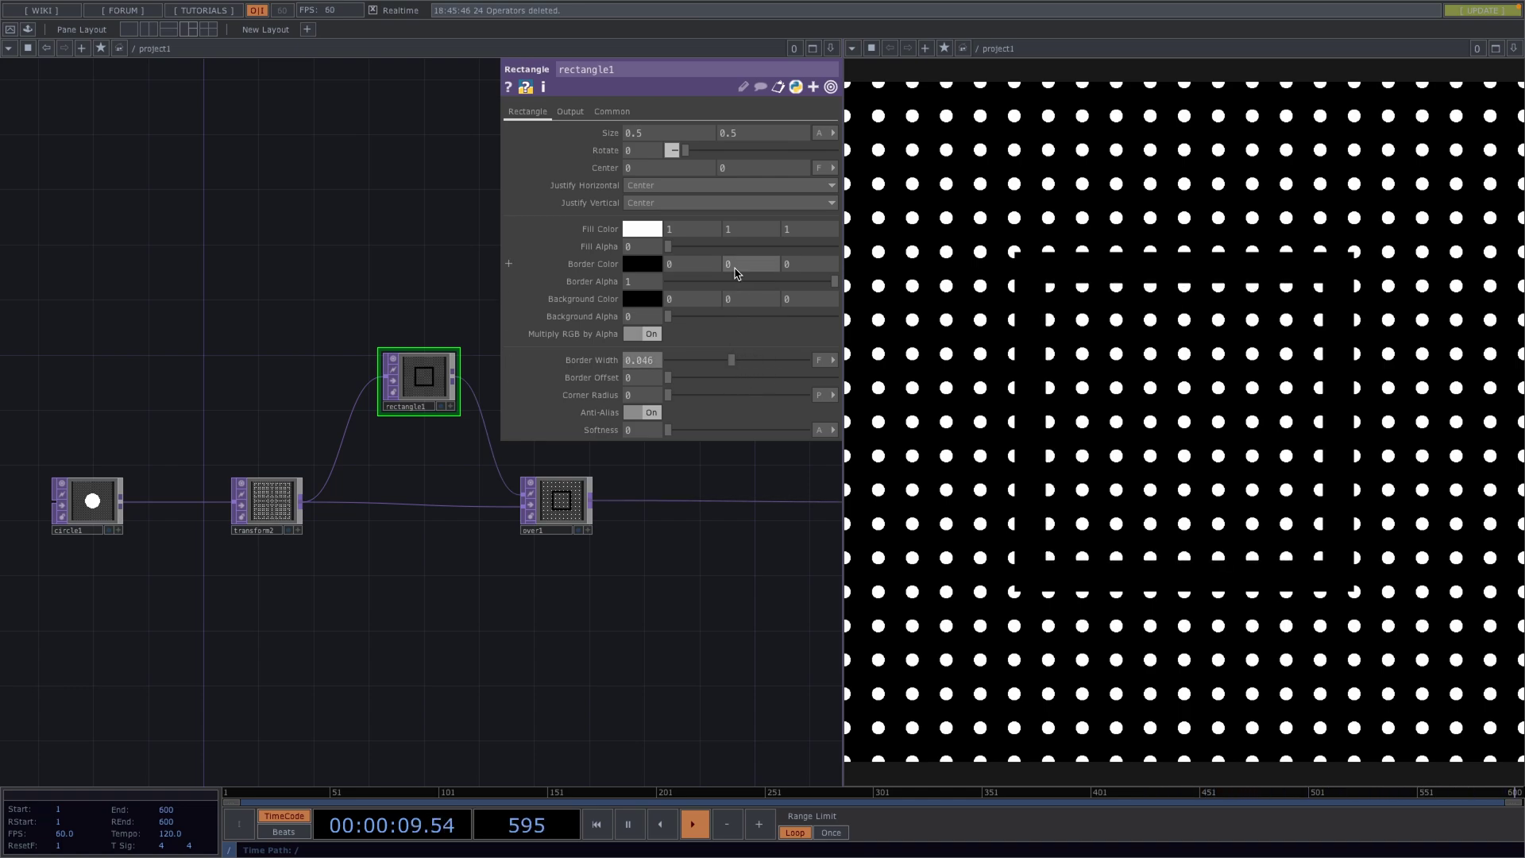
Make the rectangle's border white and set its size to 1.03 on both axes.
click(647, 267)
click(750, 230)
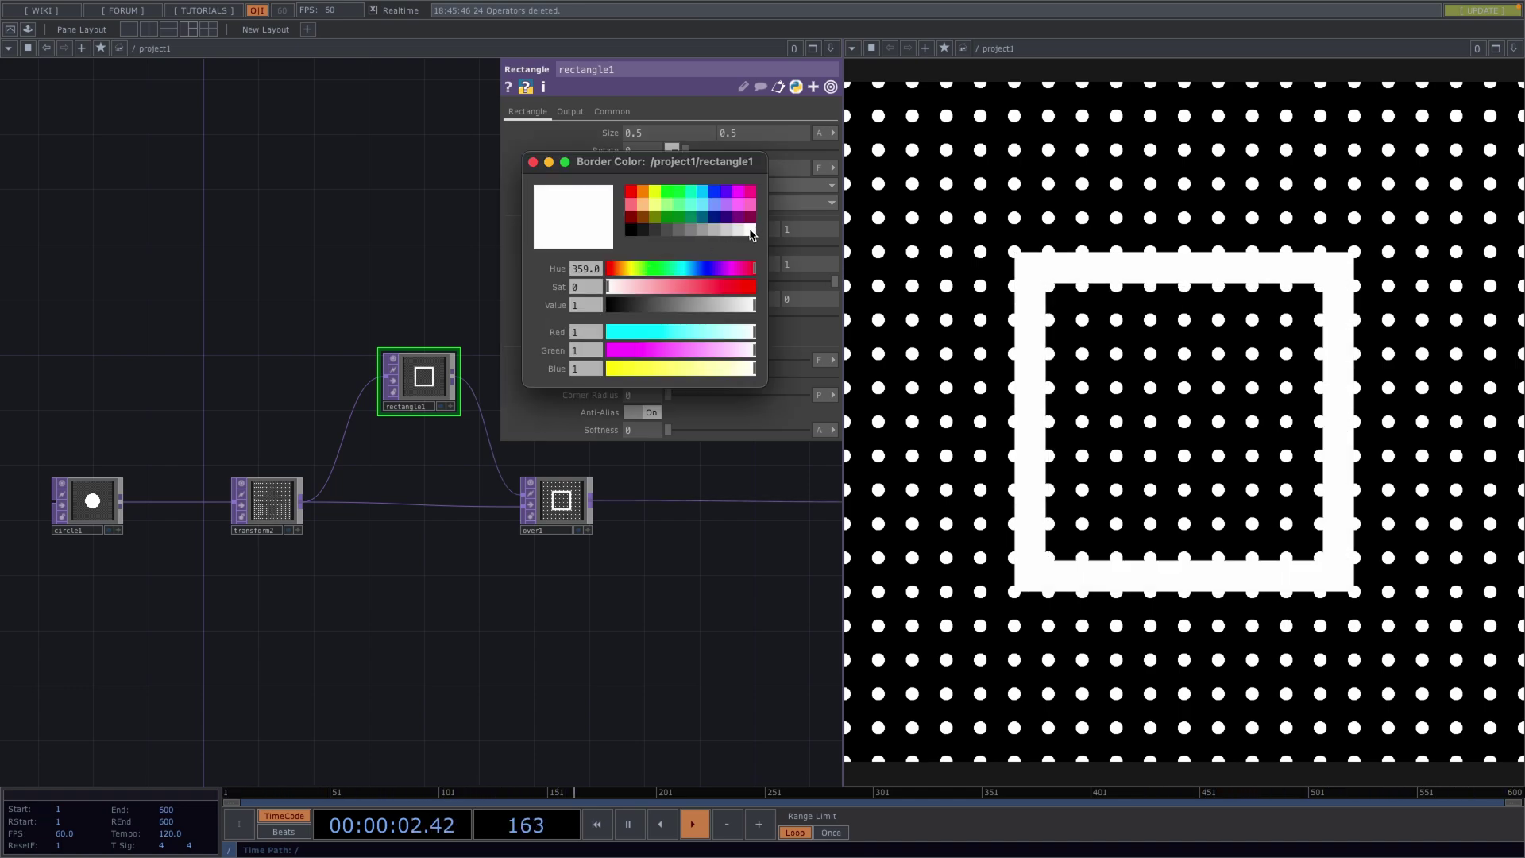
click(533, 163)
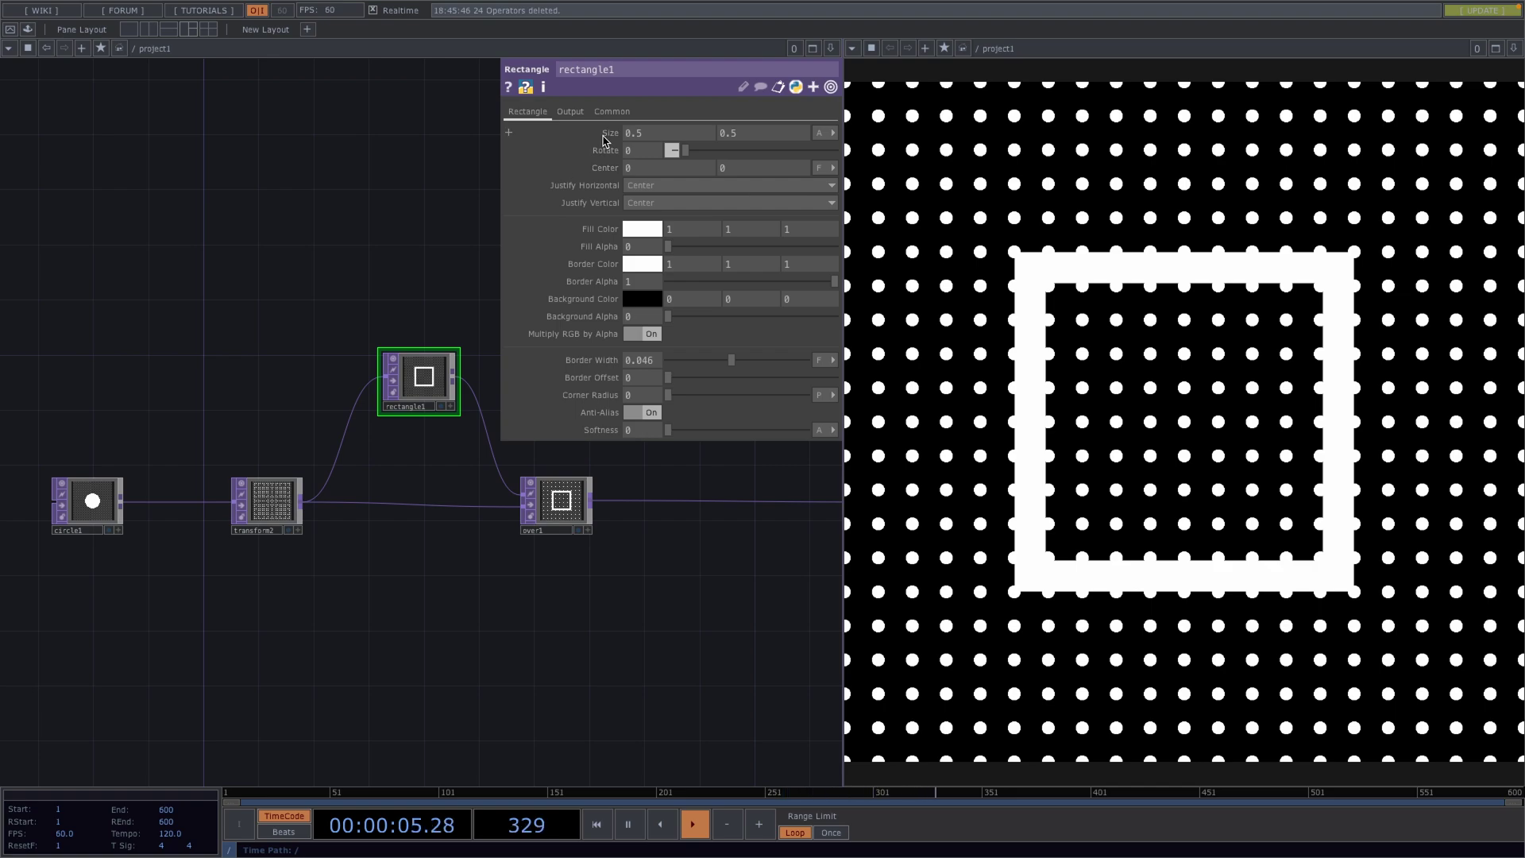
middle_drag(603, 140, 608, 105)
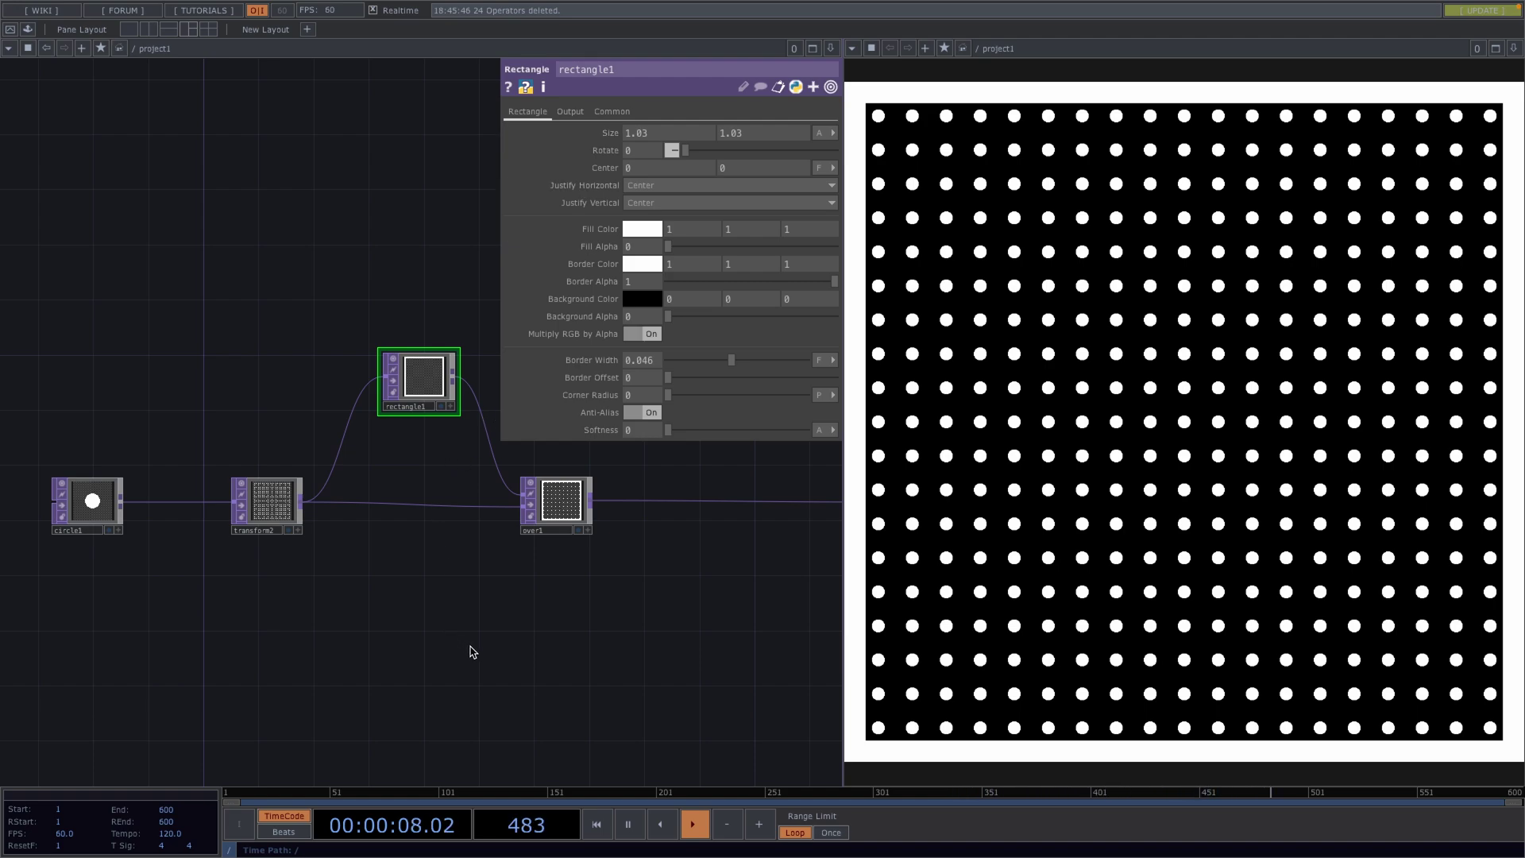
Duplicate the circle TOP that starts the chain and place the copy below the original.
key(p)
scroll(469, 640, down, 2)
drag(469, 640, 459, 579)
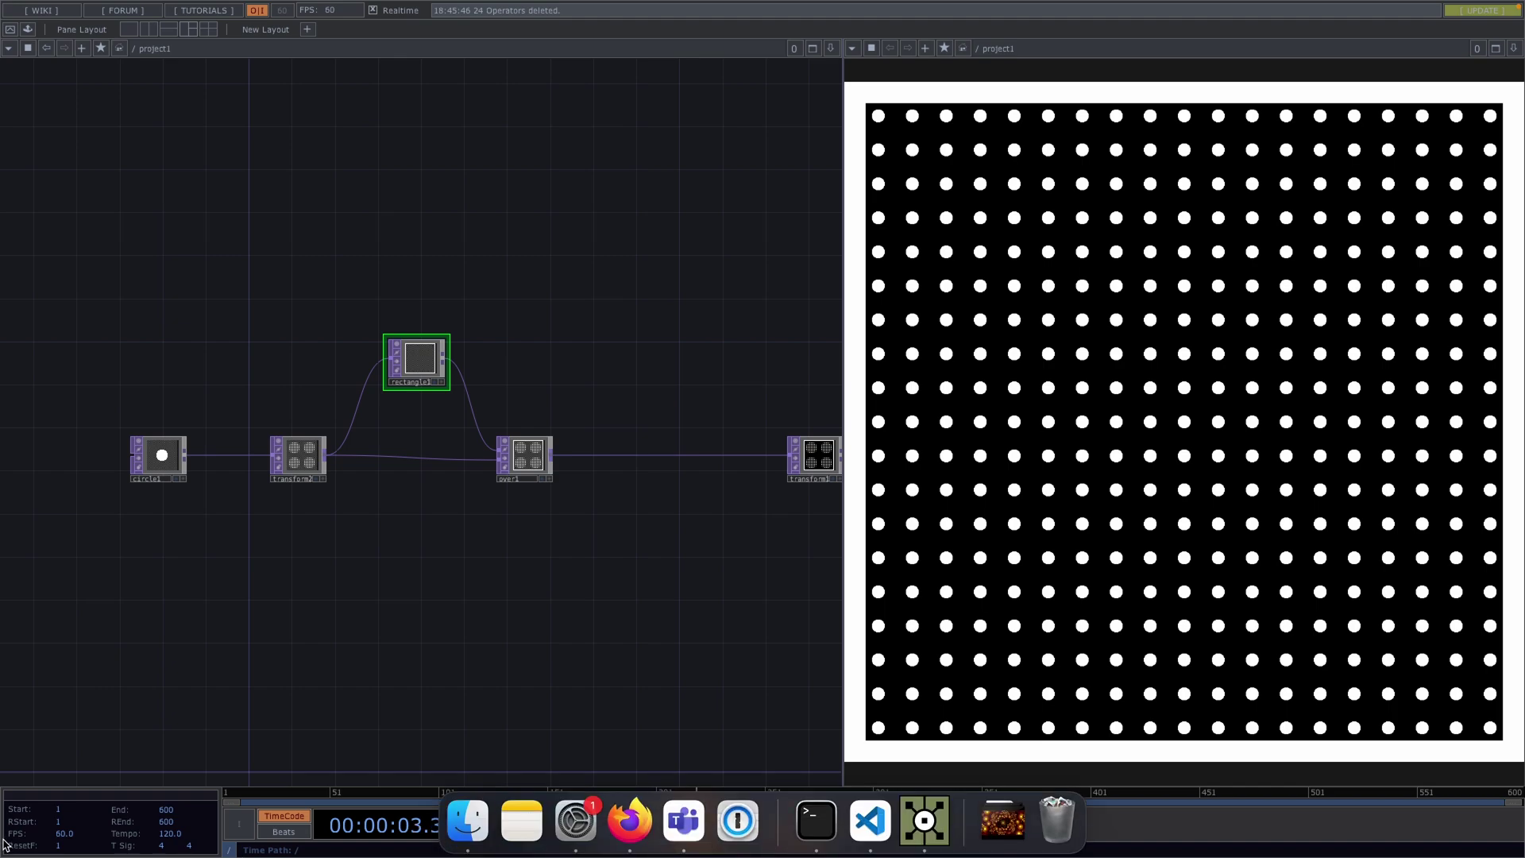
scroll(343, 561, up, 2)
click(94, 432)
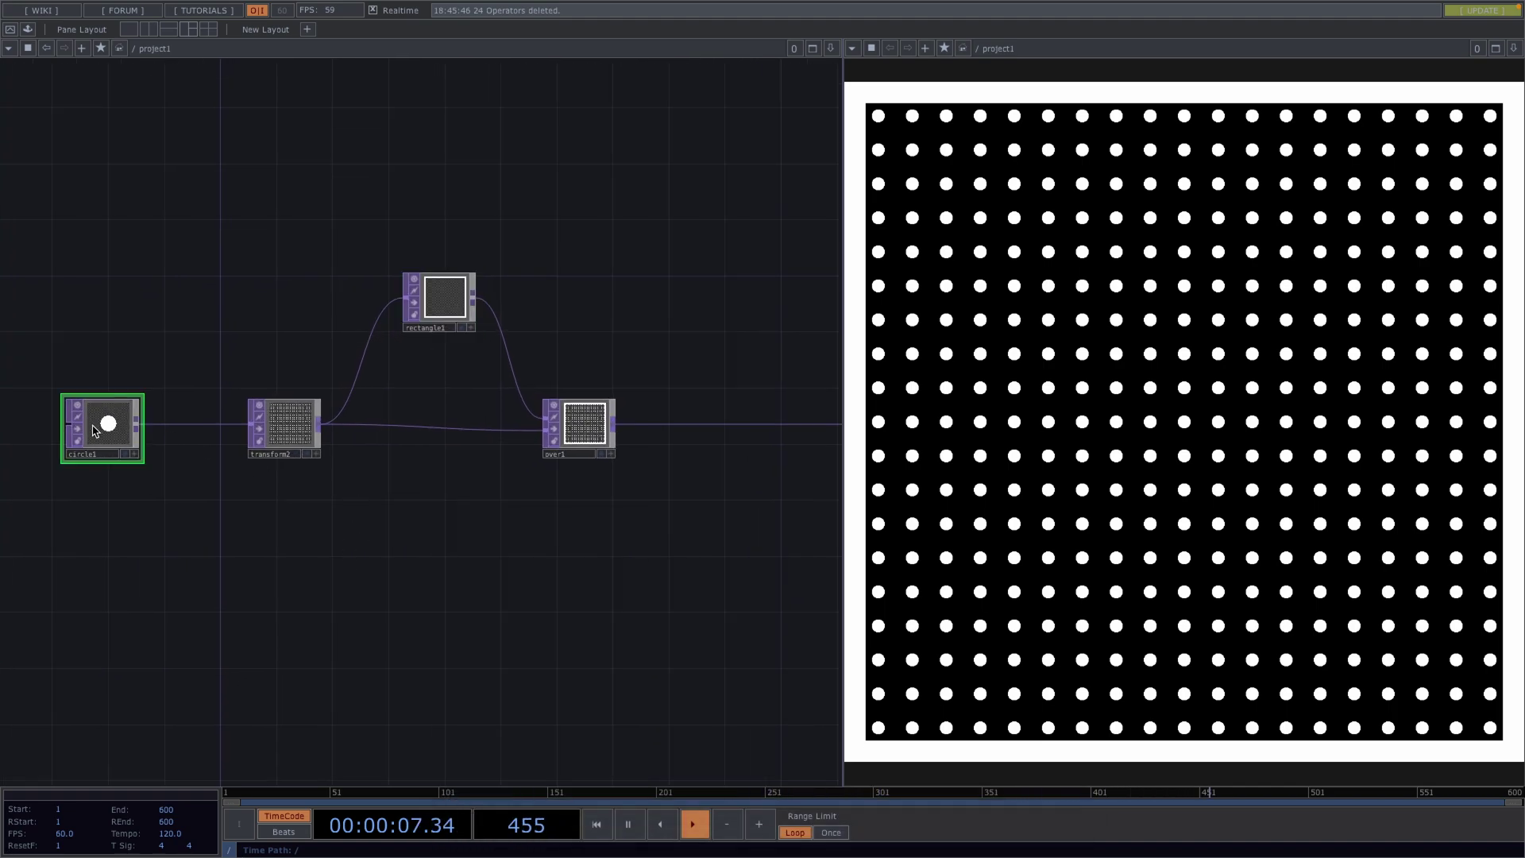
key(ctrl+c)
key(ctrl+v)
click(102, 707)
Insert a Multiply TOP below the tiled transform's output and reconnect the transform directly to the Over TOP.
scroll(323, 456, up, 3)
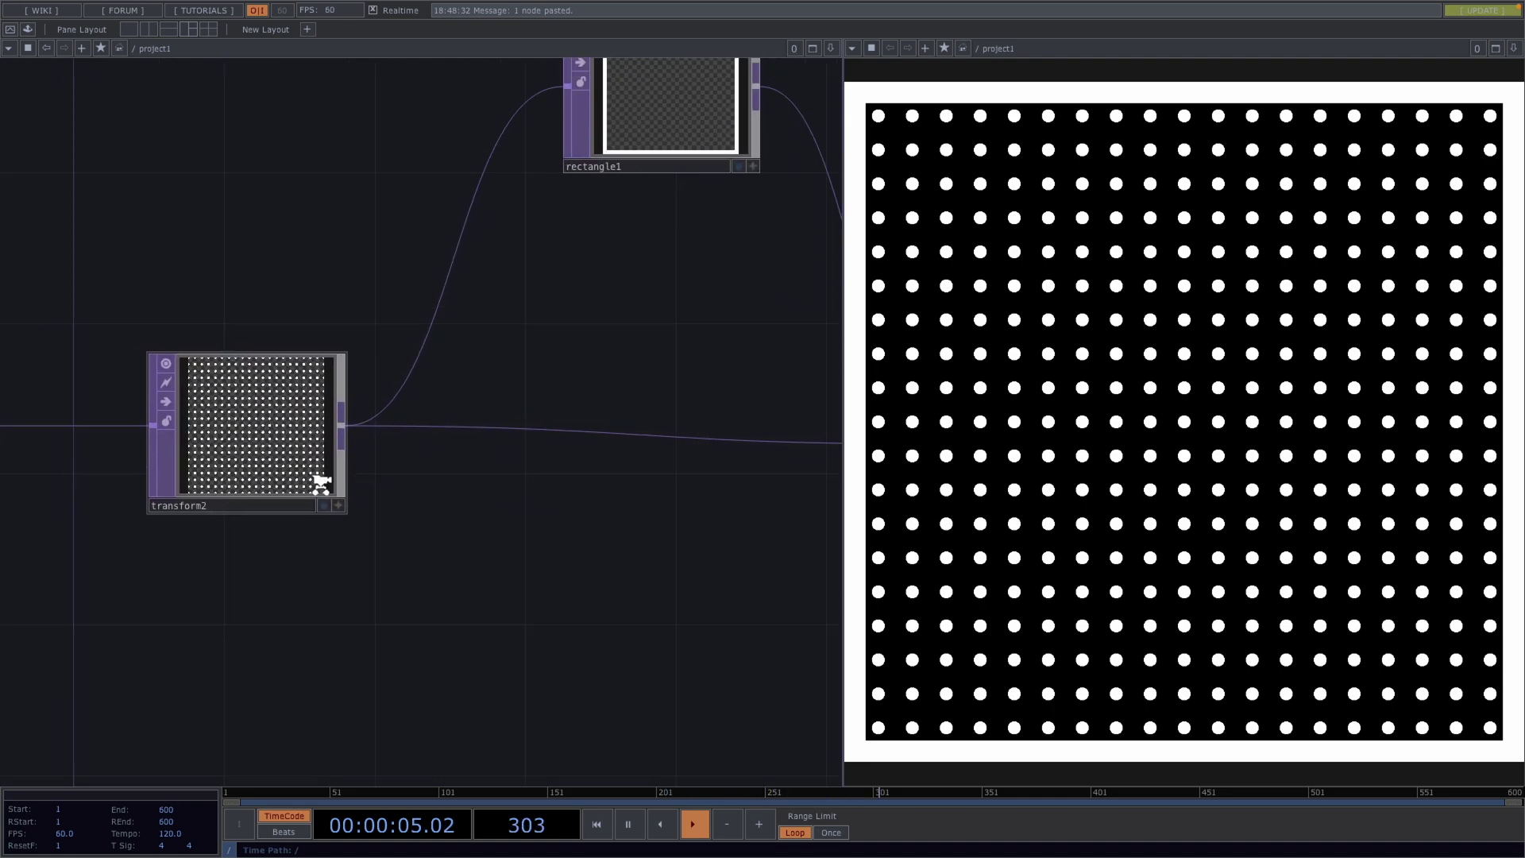
scroll(321, 482, down, 3)
right_click(442, 456)
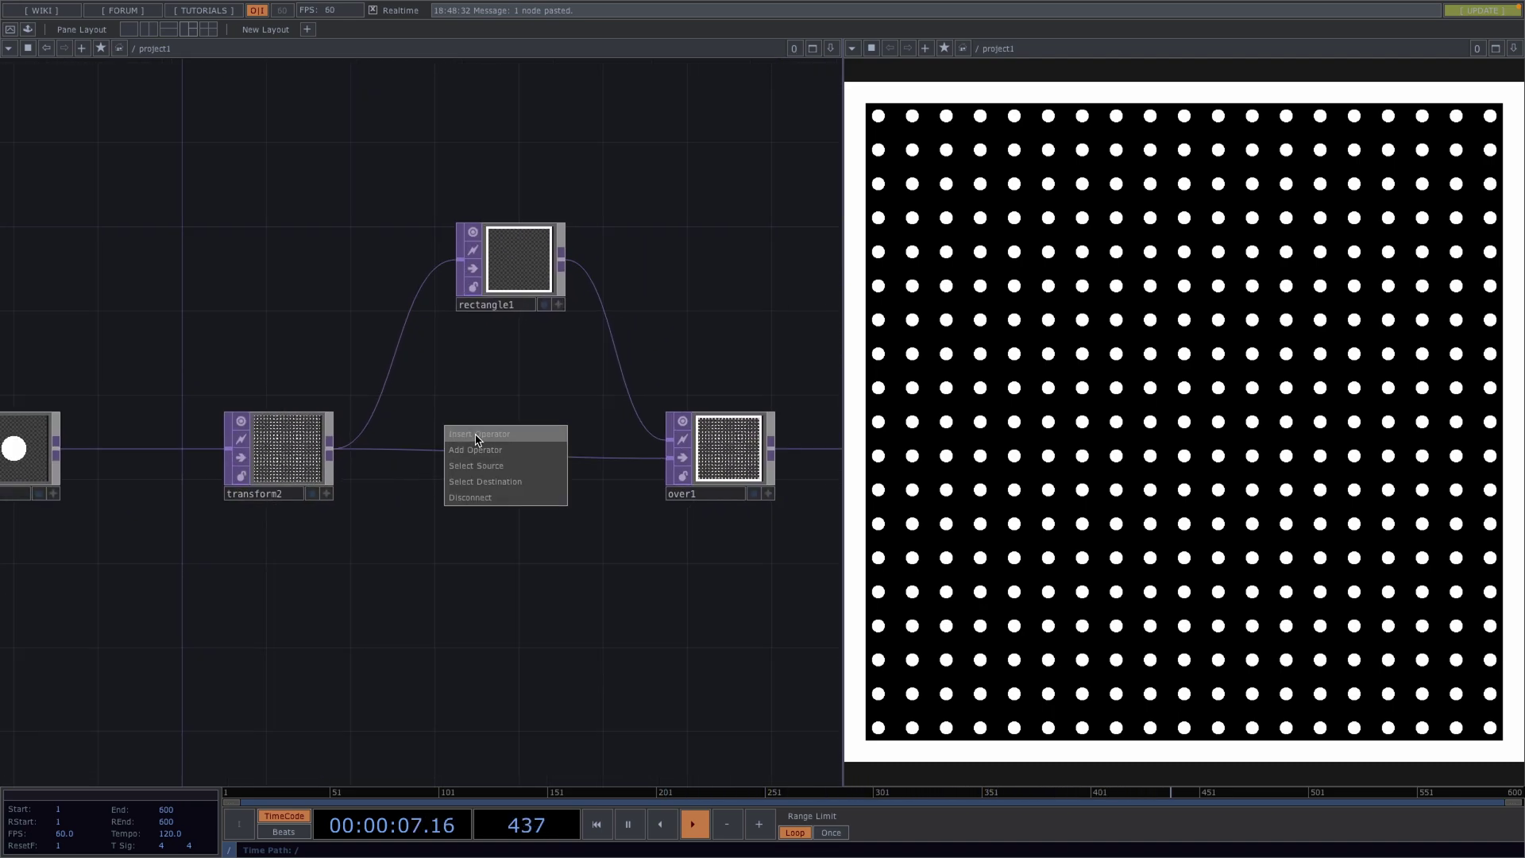
click(477, 436)
text(mu)
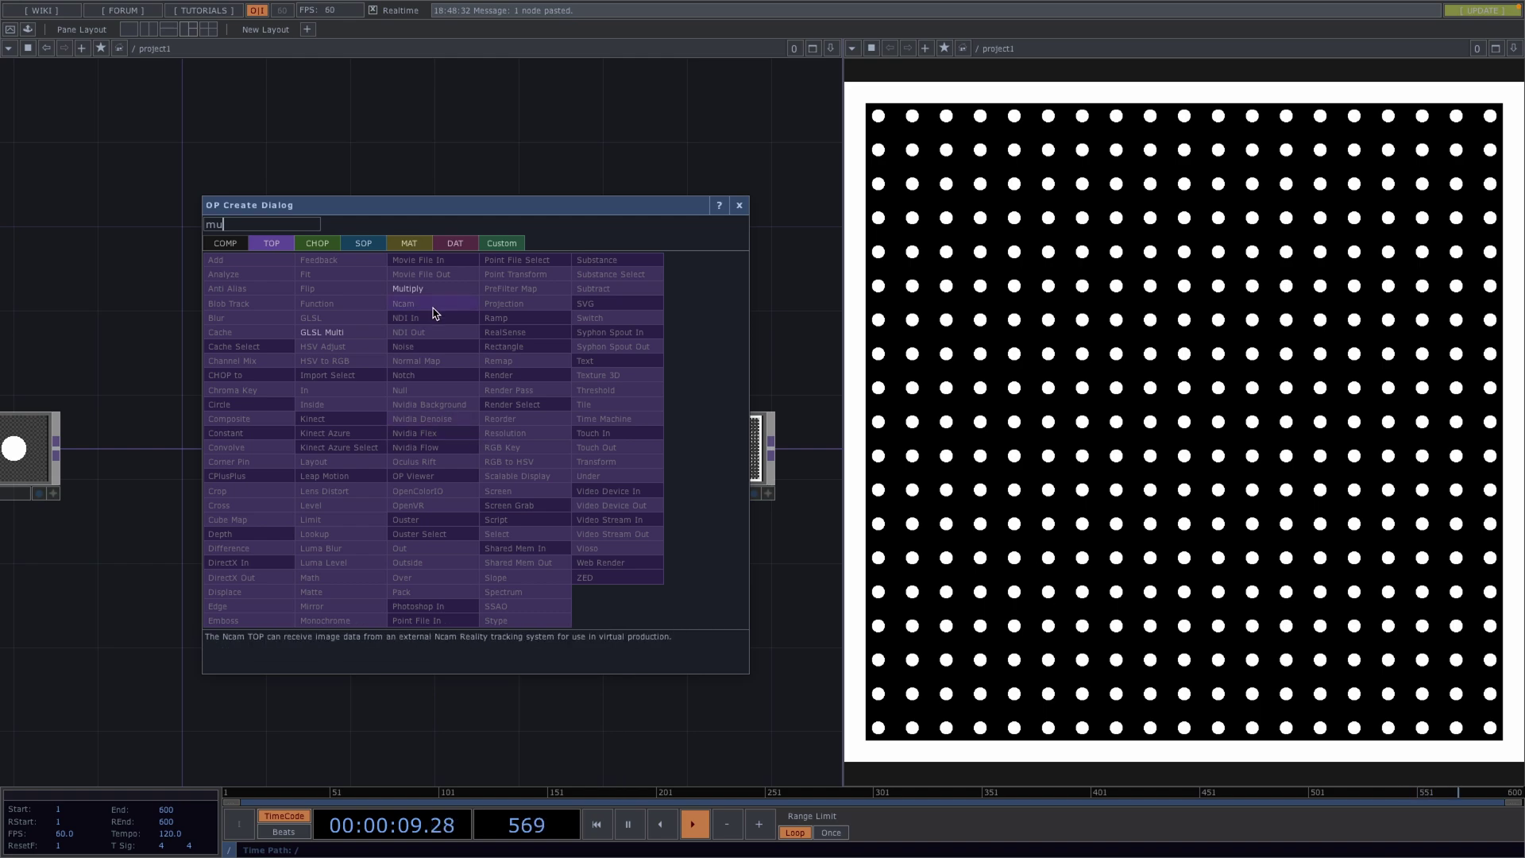
click(409, 289)
click(477, 683)
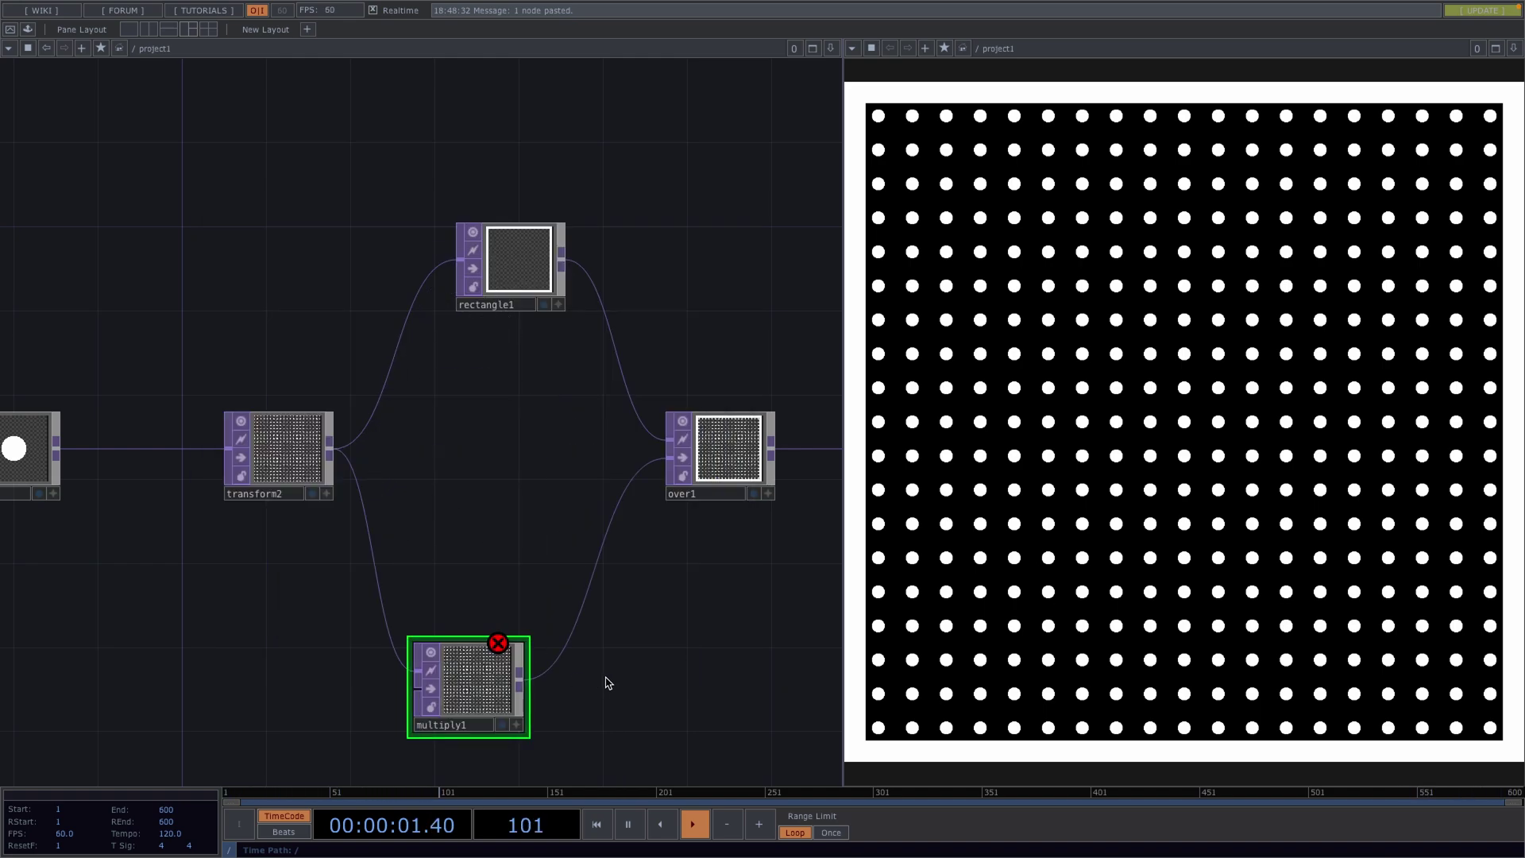
drag(608, 683, 600, 547)
drag(328, 318, 609, 378)
drag(622, 506, 603, 427)
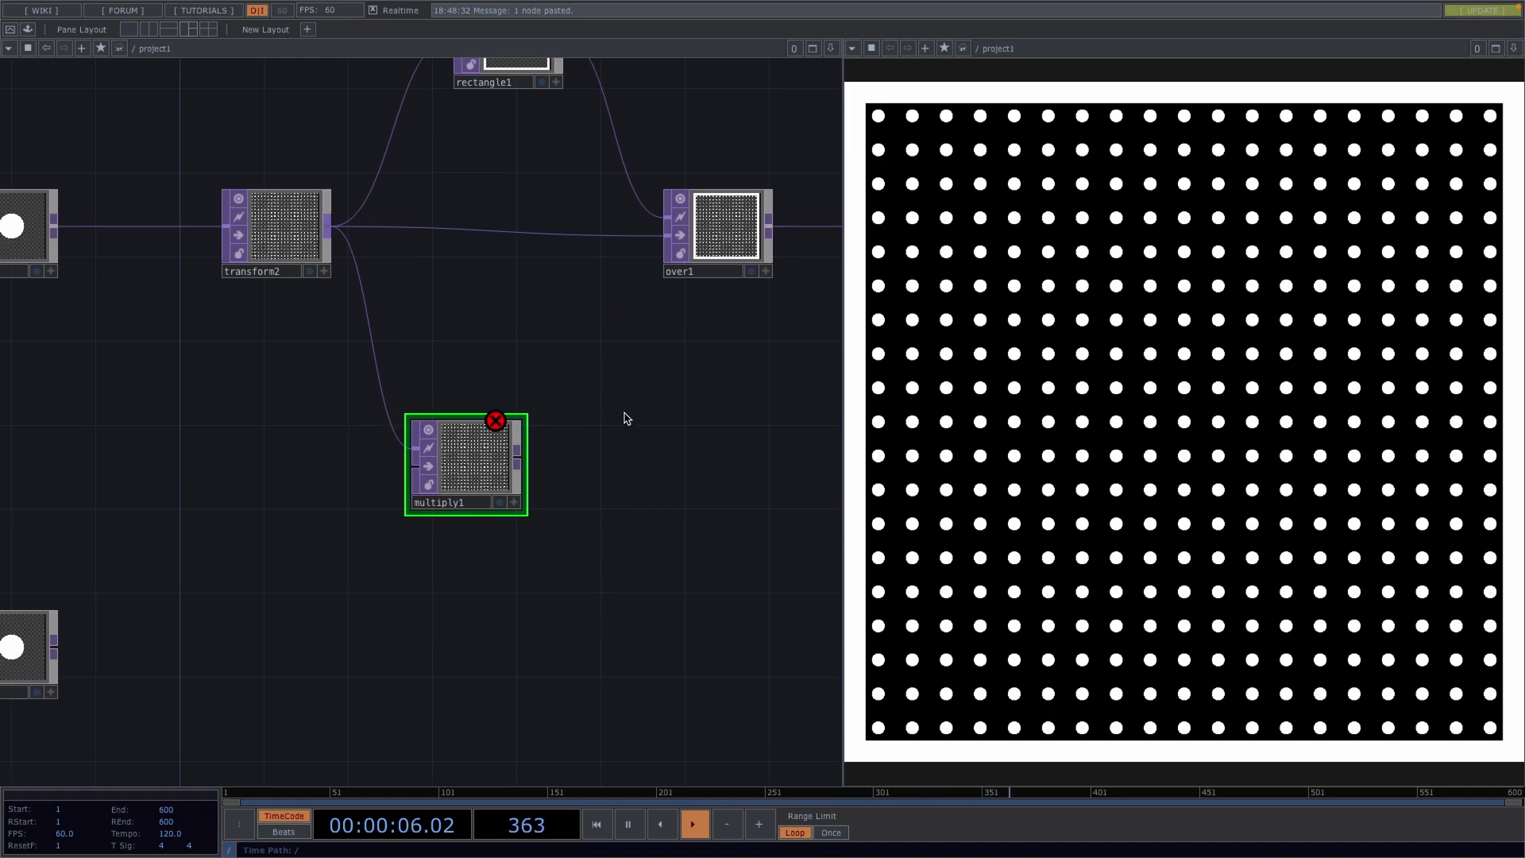
Feed the copied circle into the second input of the Multiply TOP.
drag(64, 654, 411, 472)
scroll(497, 456, up, 5)
scroll(497, 457, up, 2)
scroll(398, 534, down, 10)
drag(425, 647, 575, 509)
Set the copied circle's radius to 0.3 on both axes.
click(127, 559)
key(p)
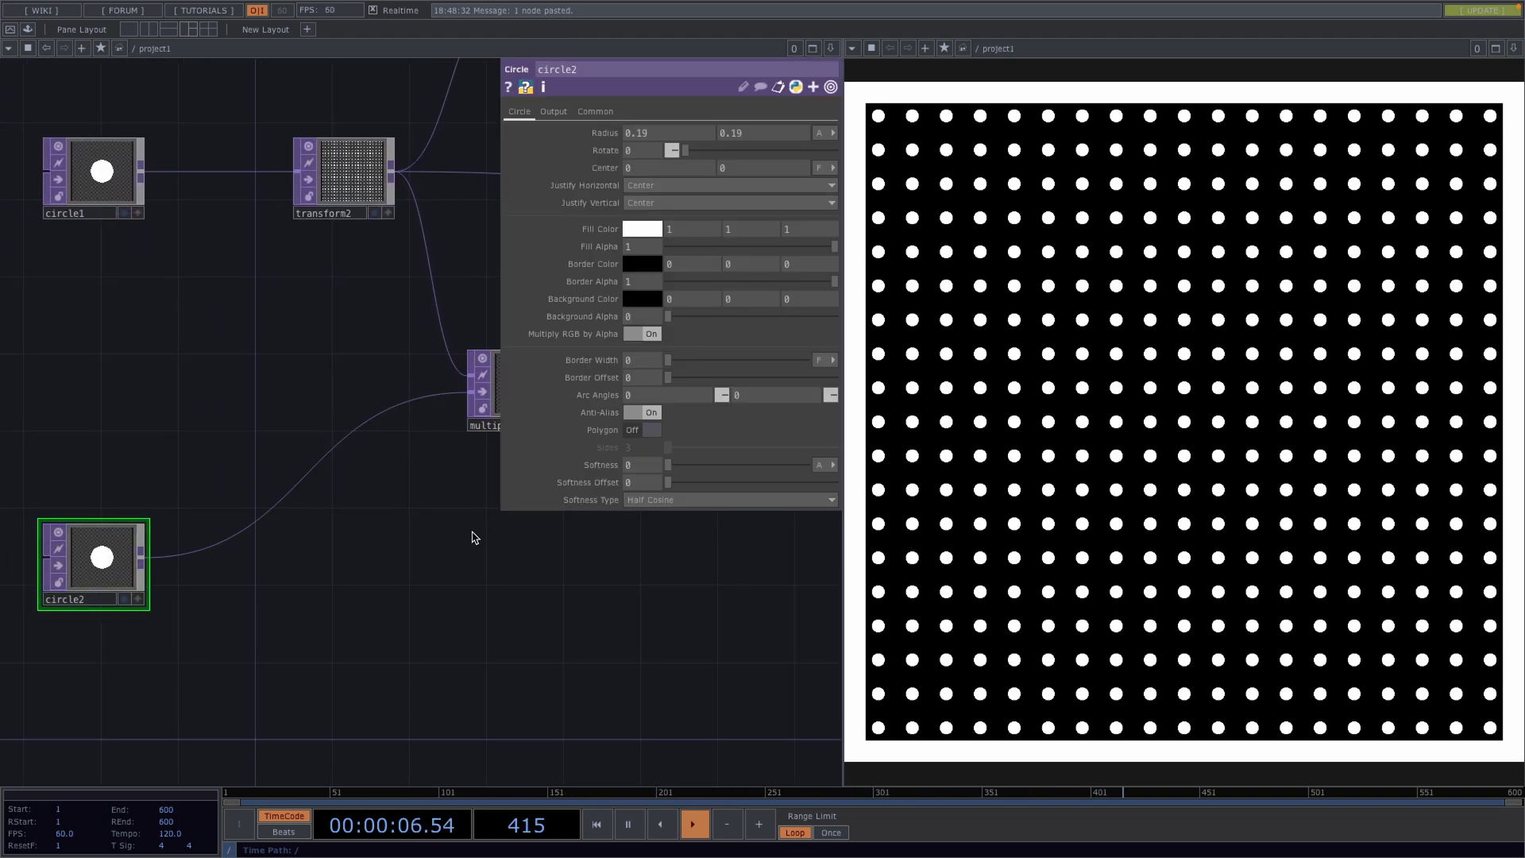
drag(472, 538, 426, 599)
scroll(446, 576, up, 4)
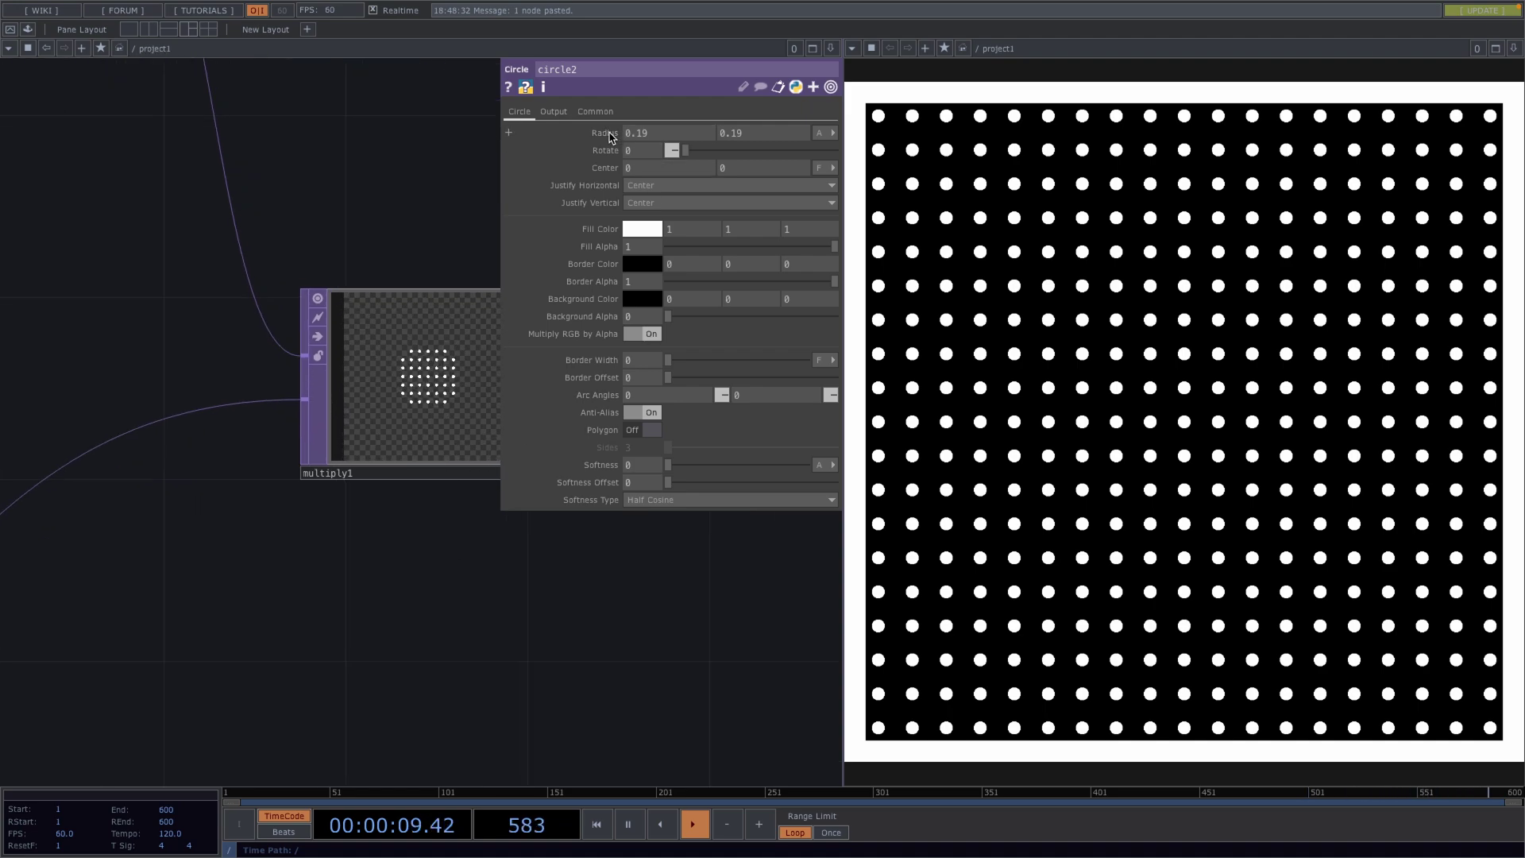
middle_drag(609, 138, 609, 138)
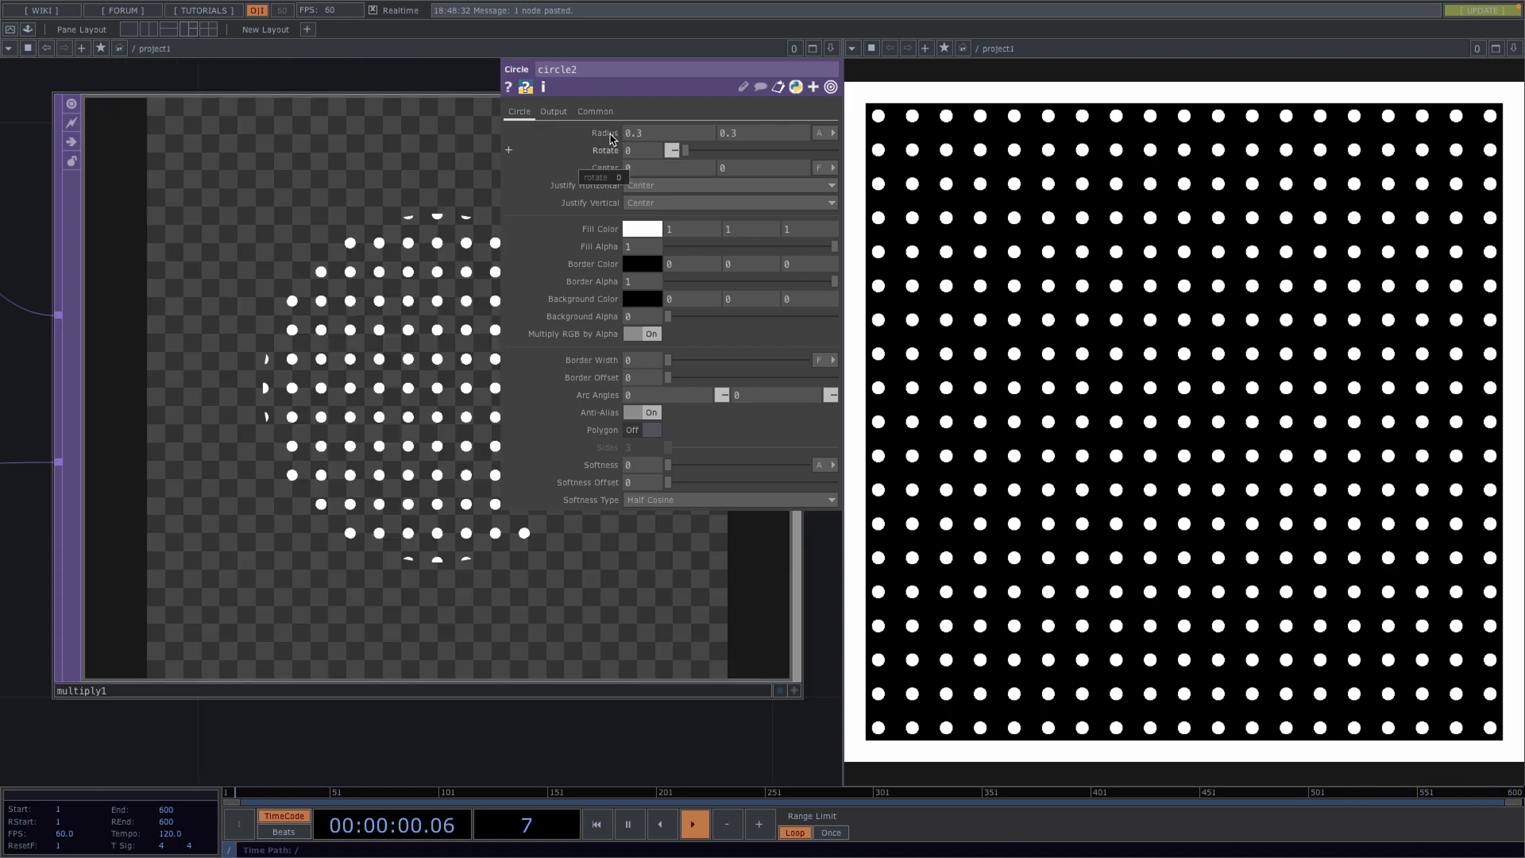
scroll(367, 476, down, 8)
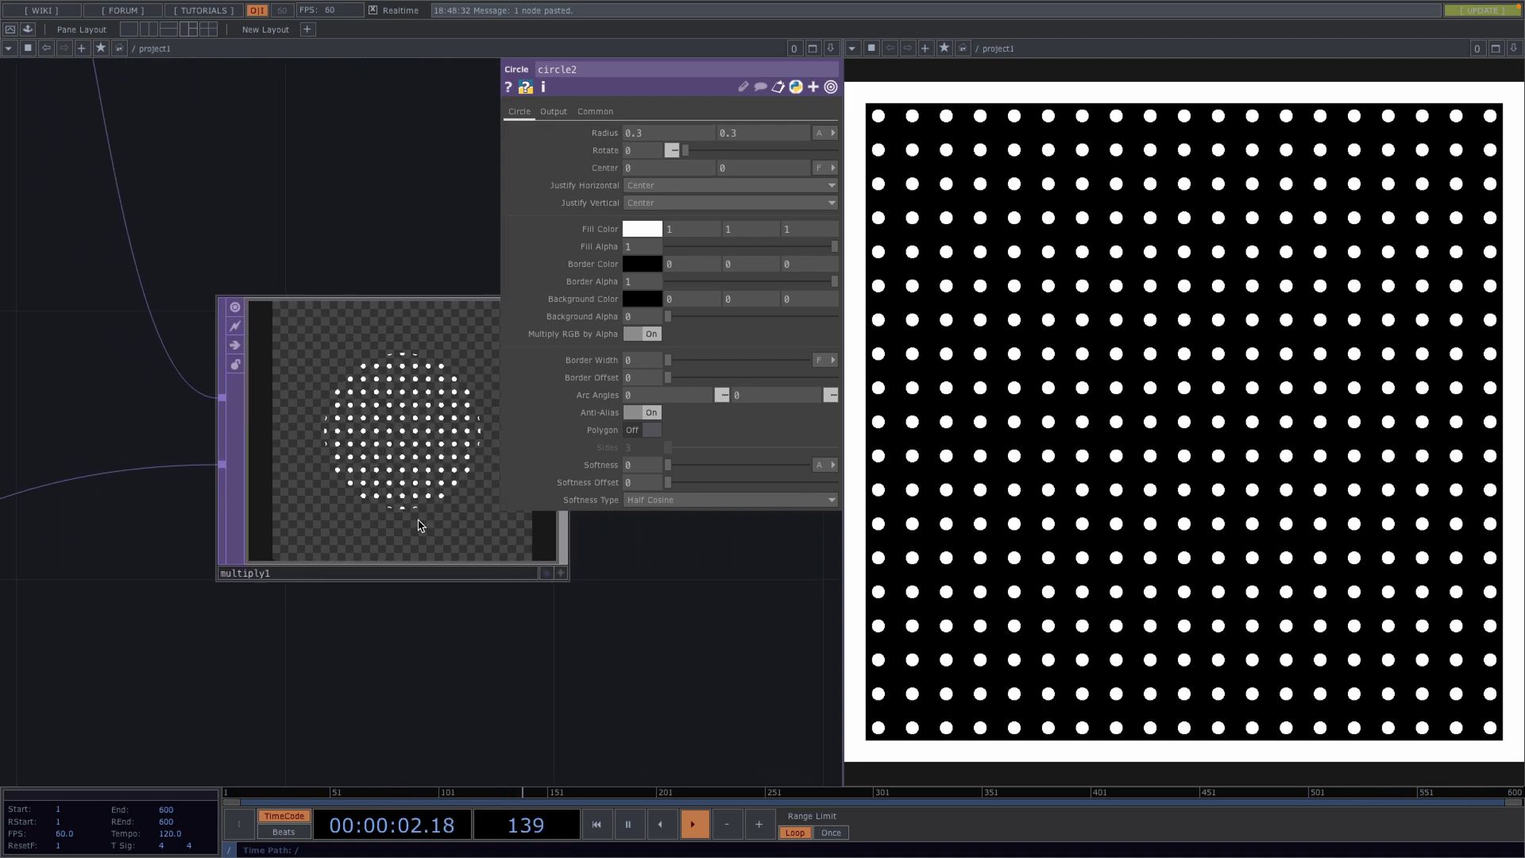
scroll(476, 540, down, 5)
key(p)
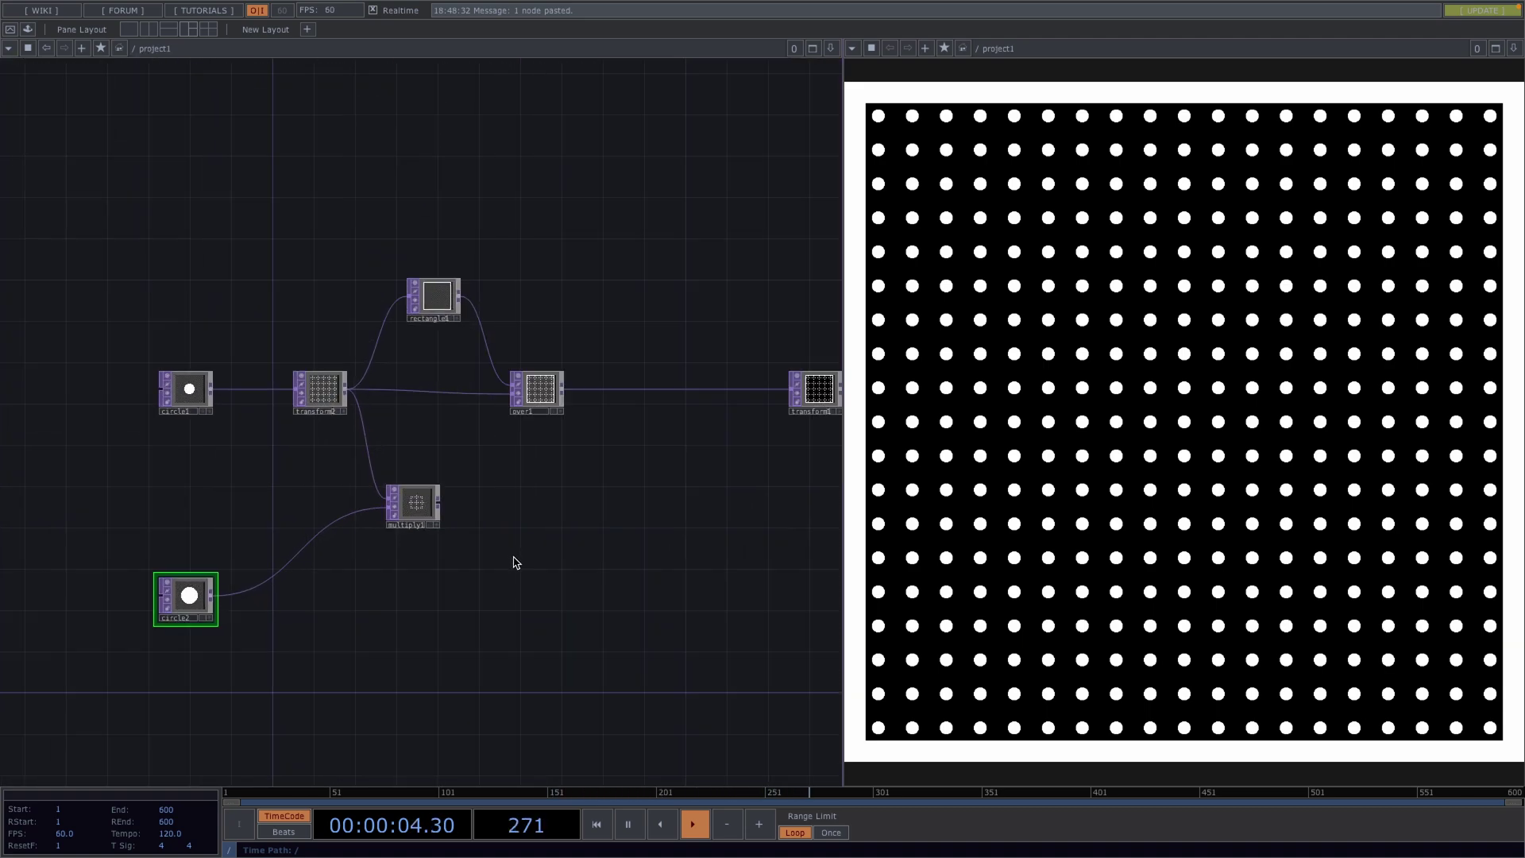
Insert a second Over TOP after the first one and feed the Multiply TOP into its second input.
drag(514, 558, 380, 572)
drag(317, 521, 336, 552)
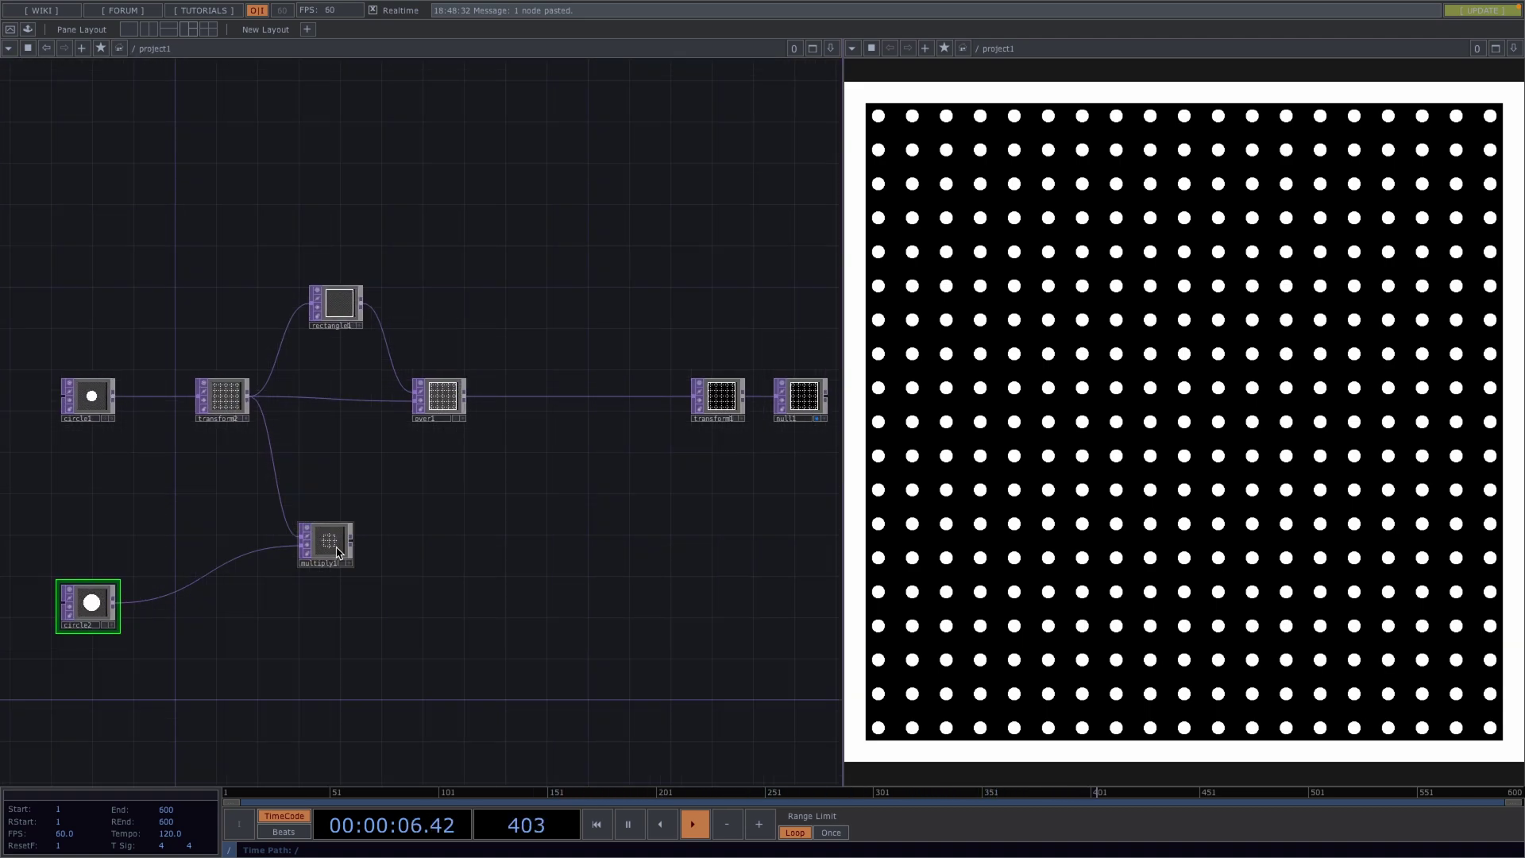
right_click(541, 397)
click(578, 380)
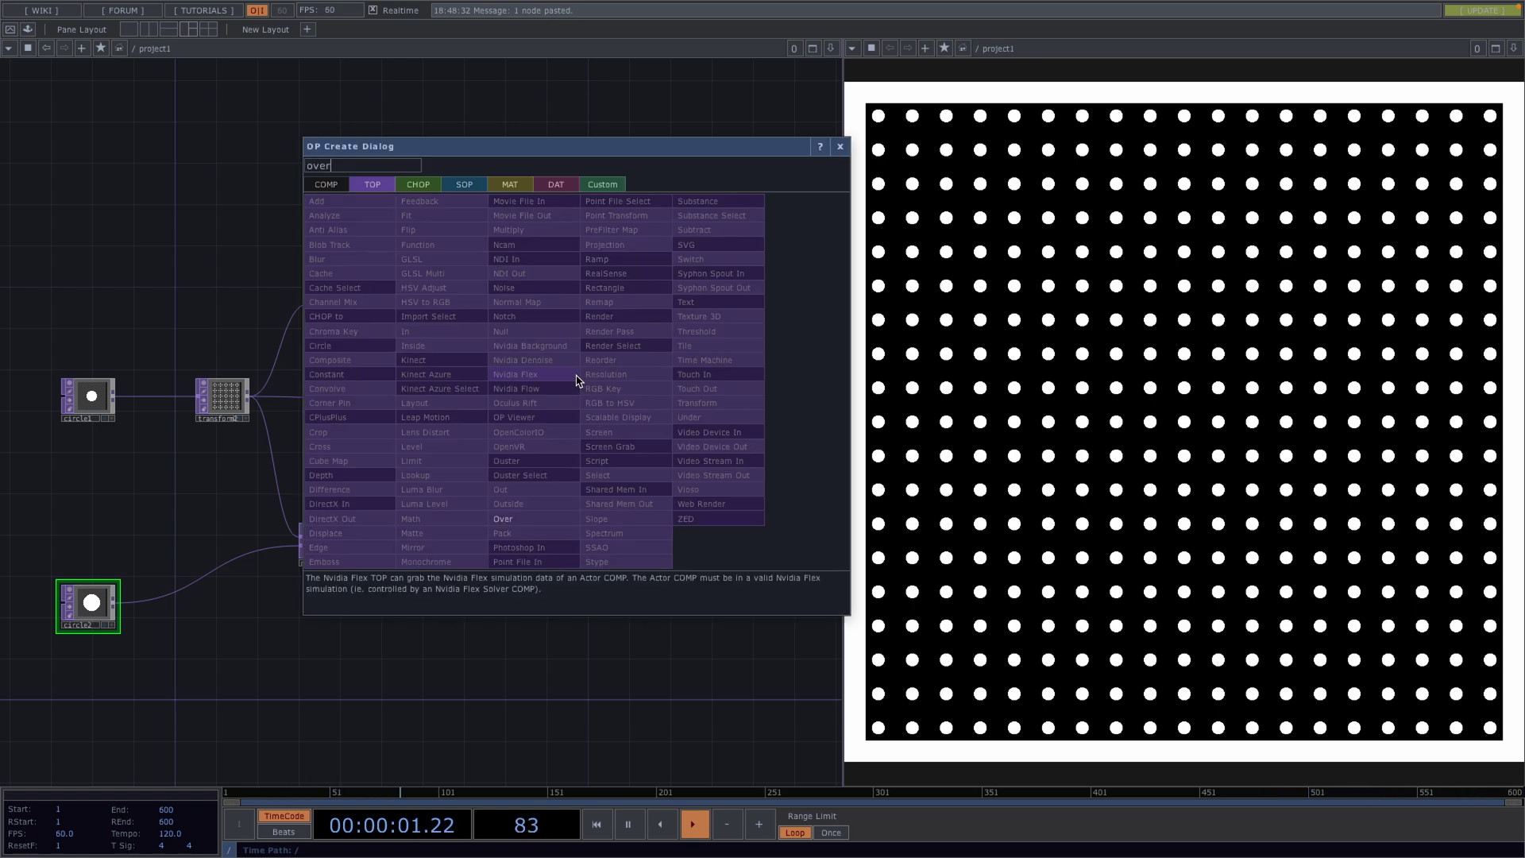
click(536, 531)
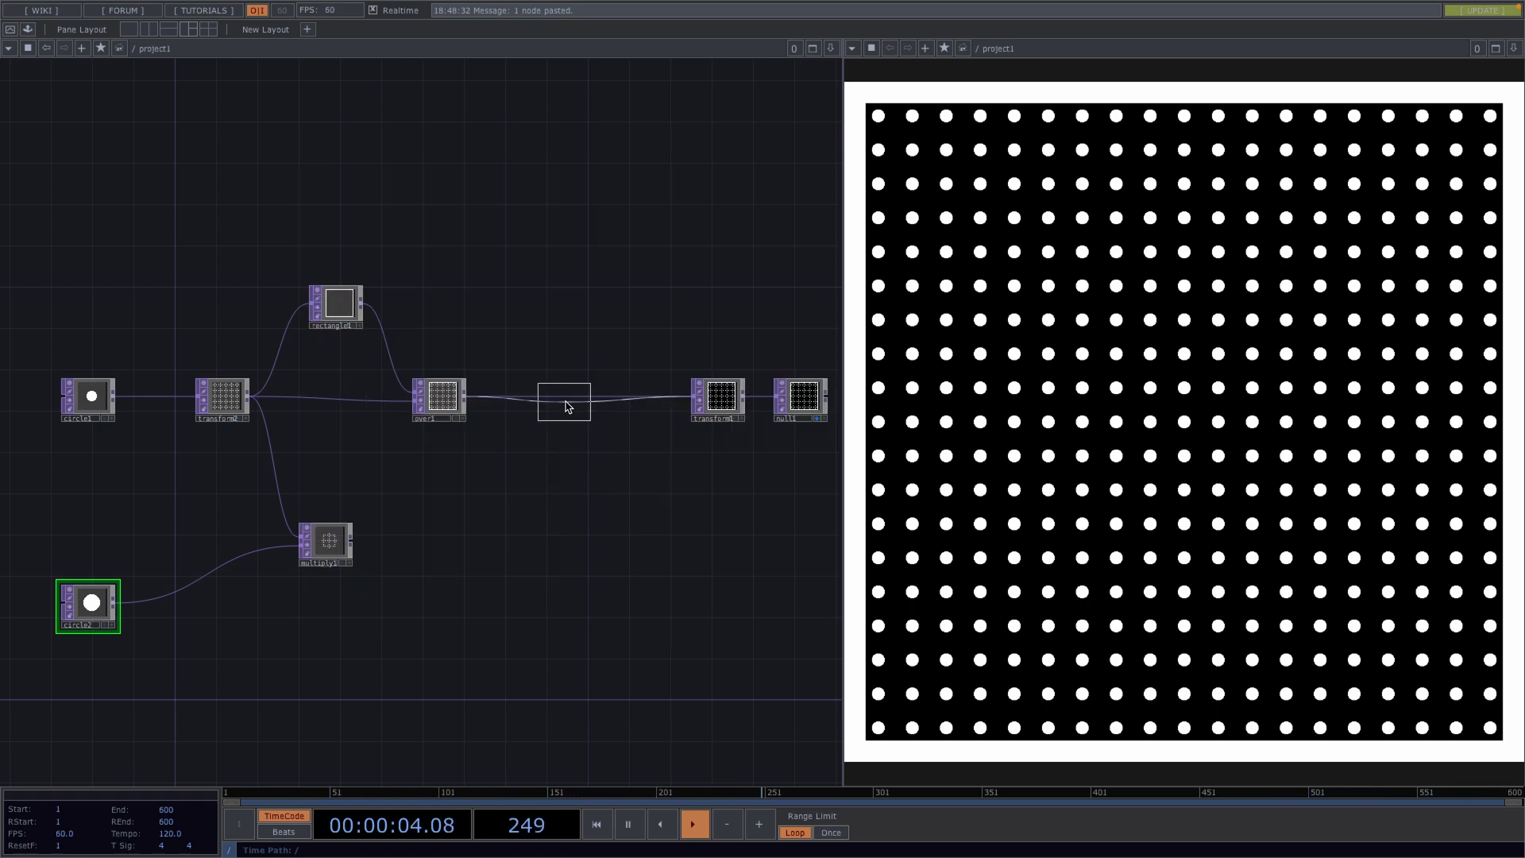
click(563, 400)
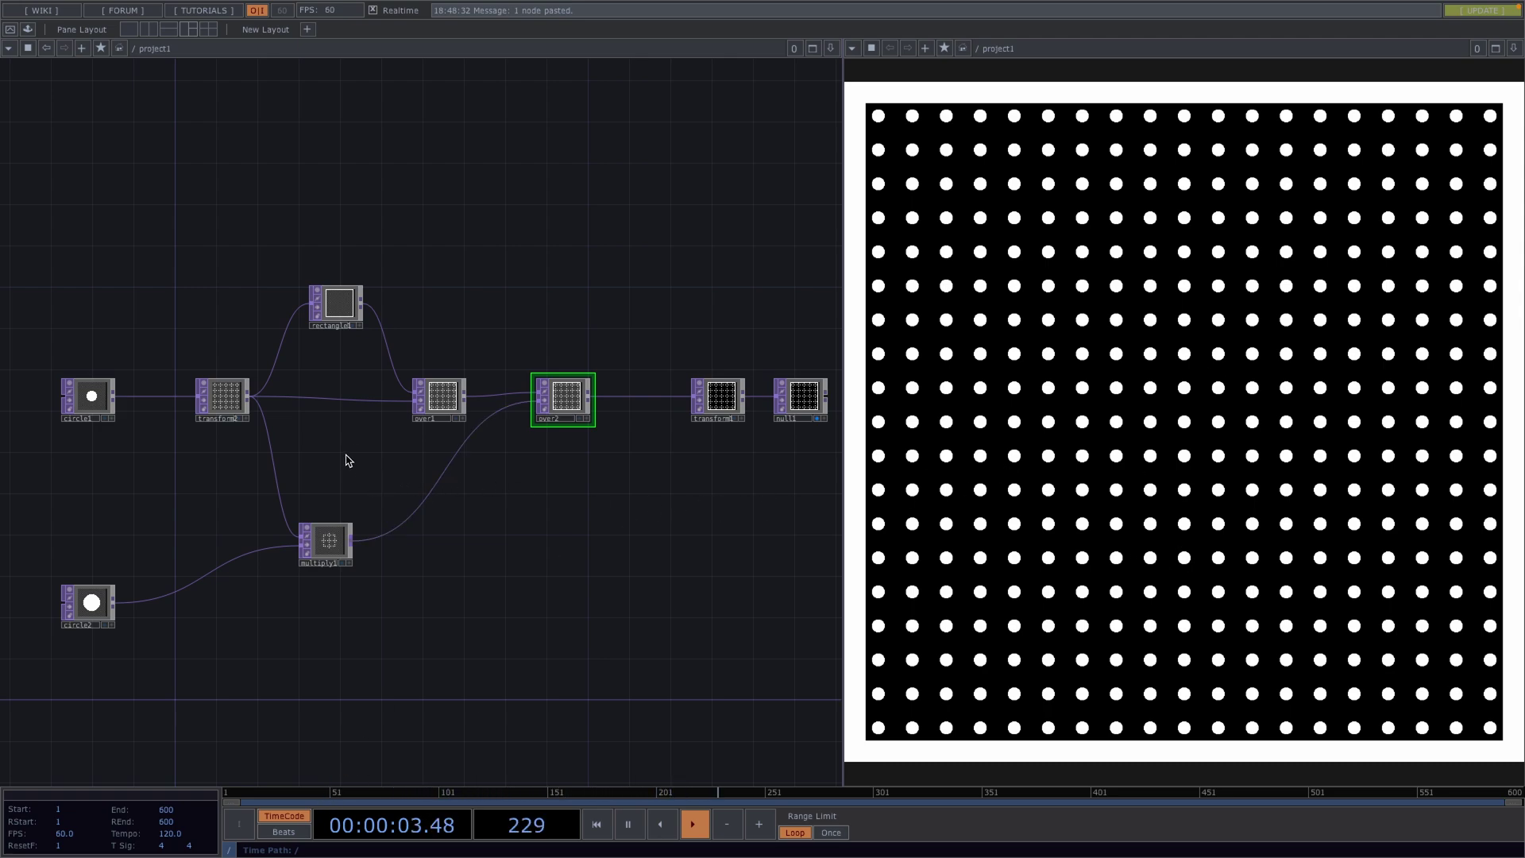
Insert a Transform TOP between the tiled transform and the first Over TOP and open its parameters.
scroll(347, 455, up, 2)
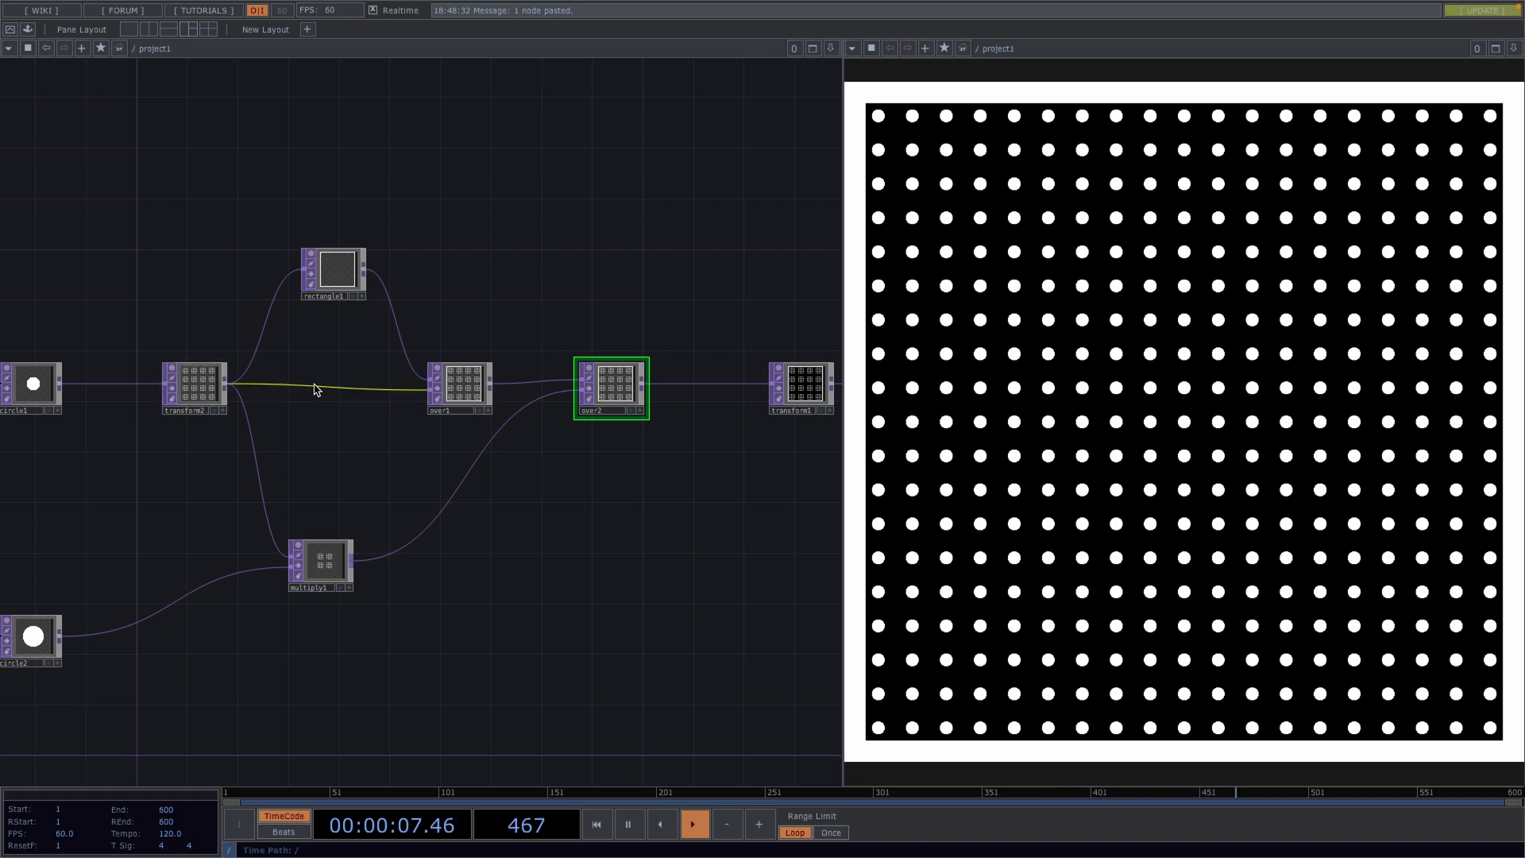
right_click(316, 389)
click(355, 366)
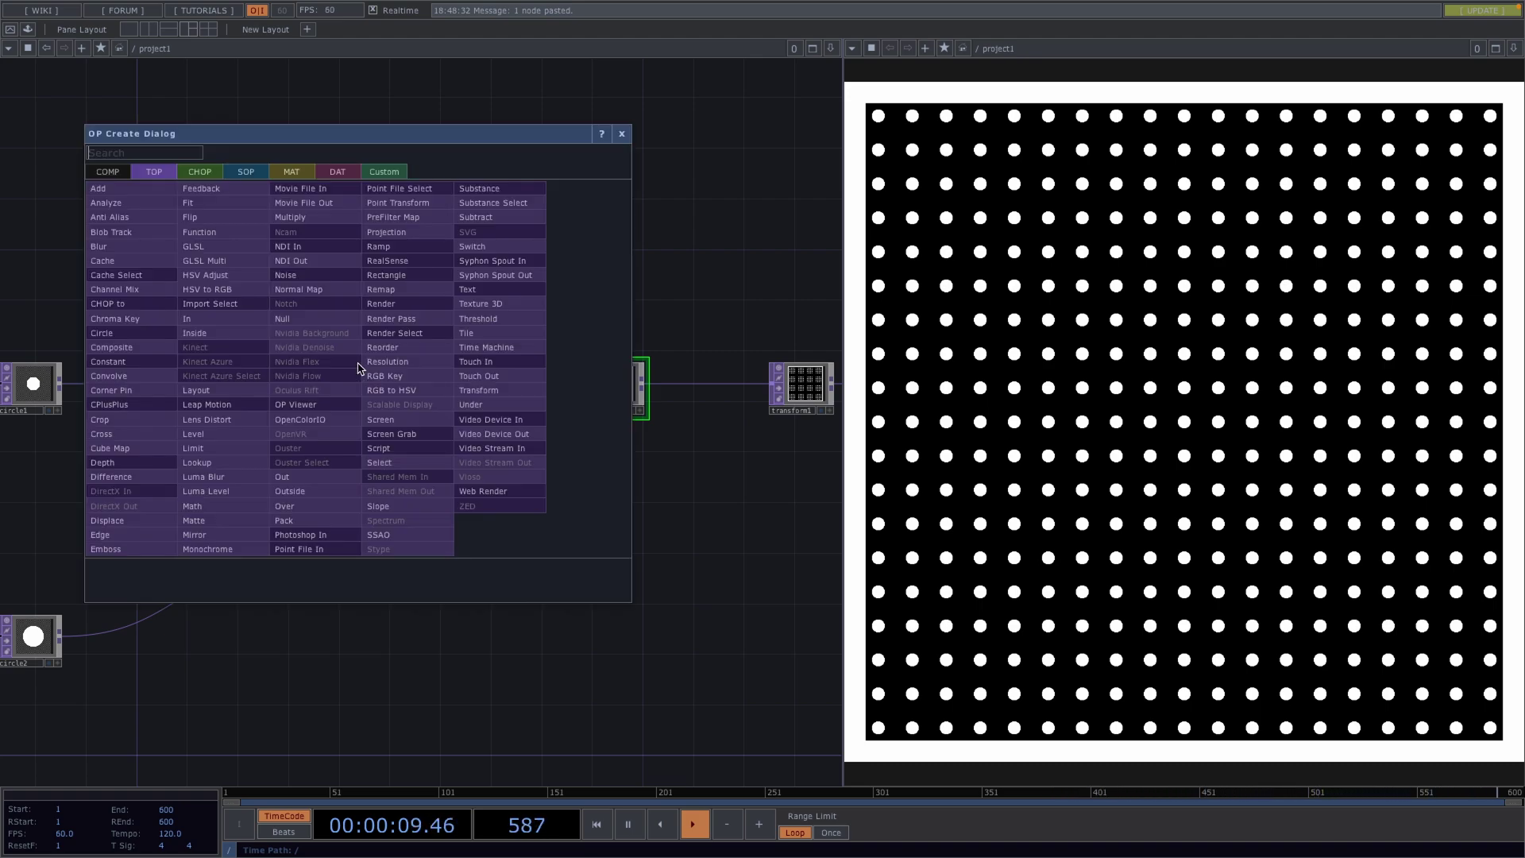
text(tr)
click(489, 392)
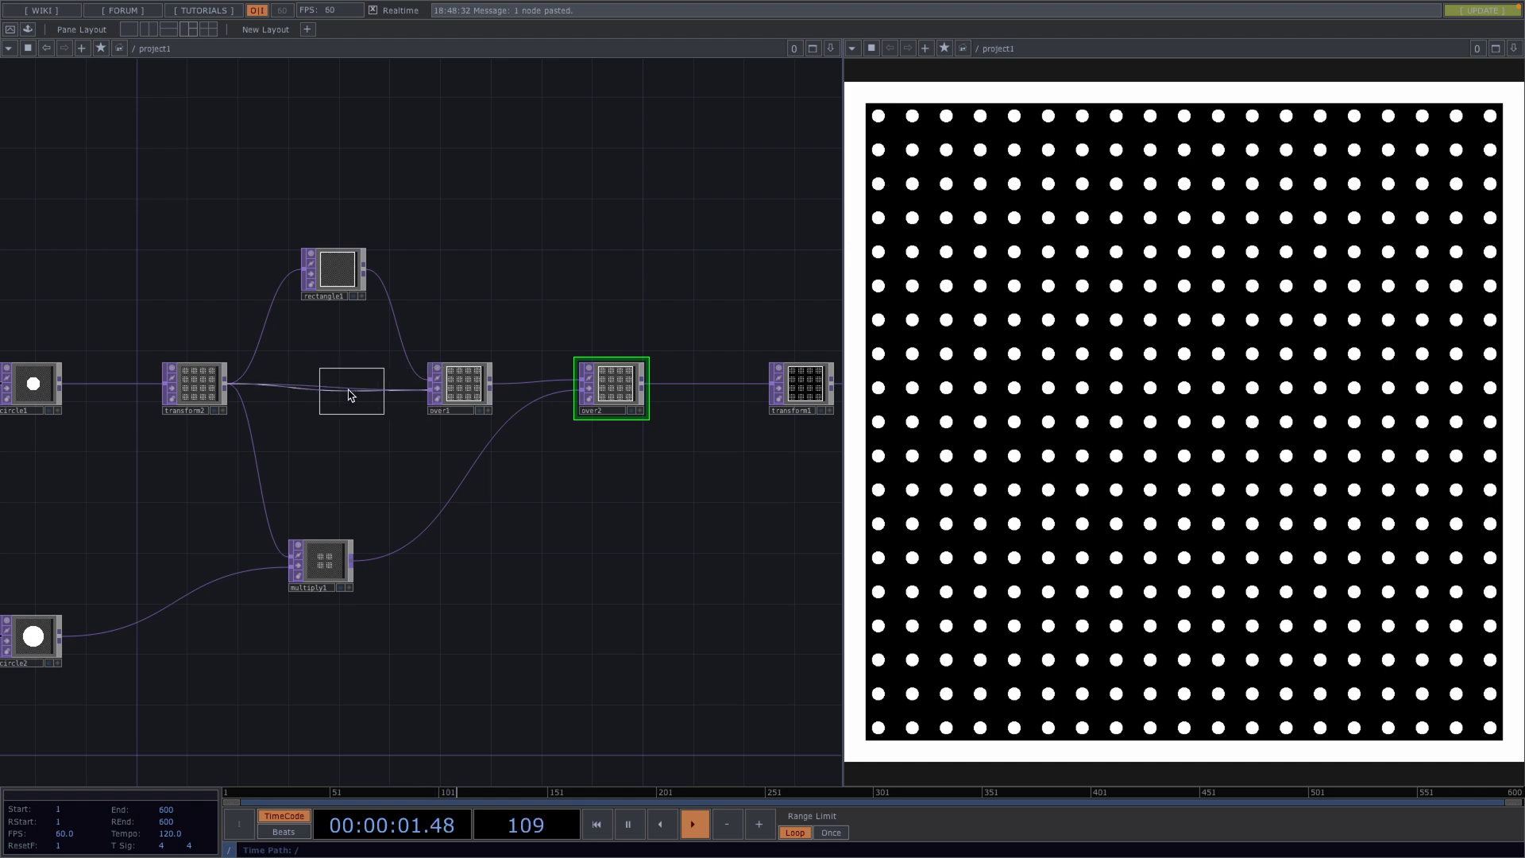
click(330, 393)
key(p)
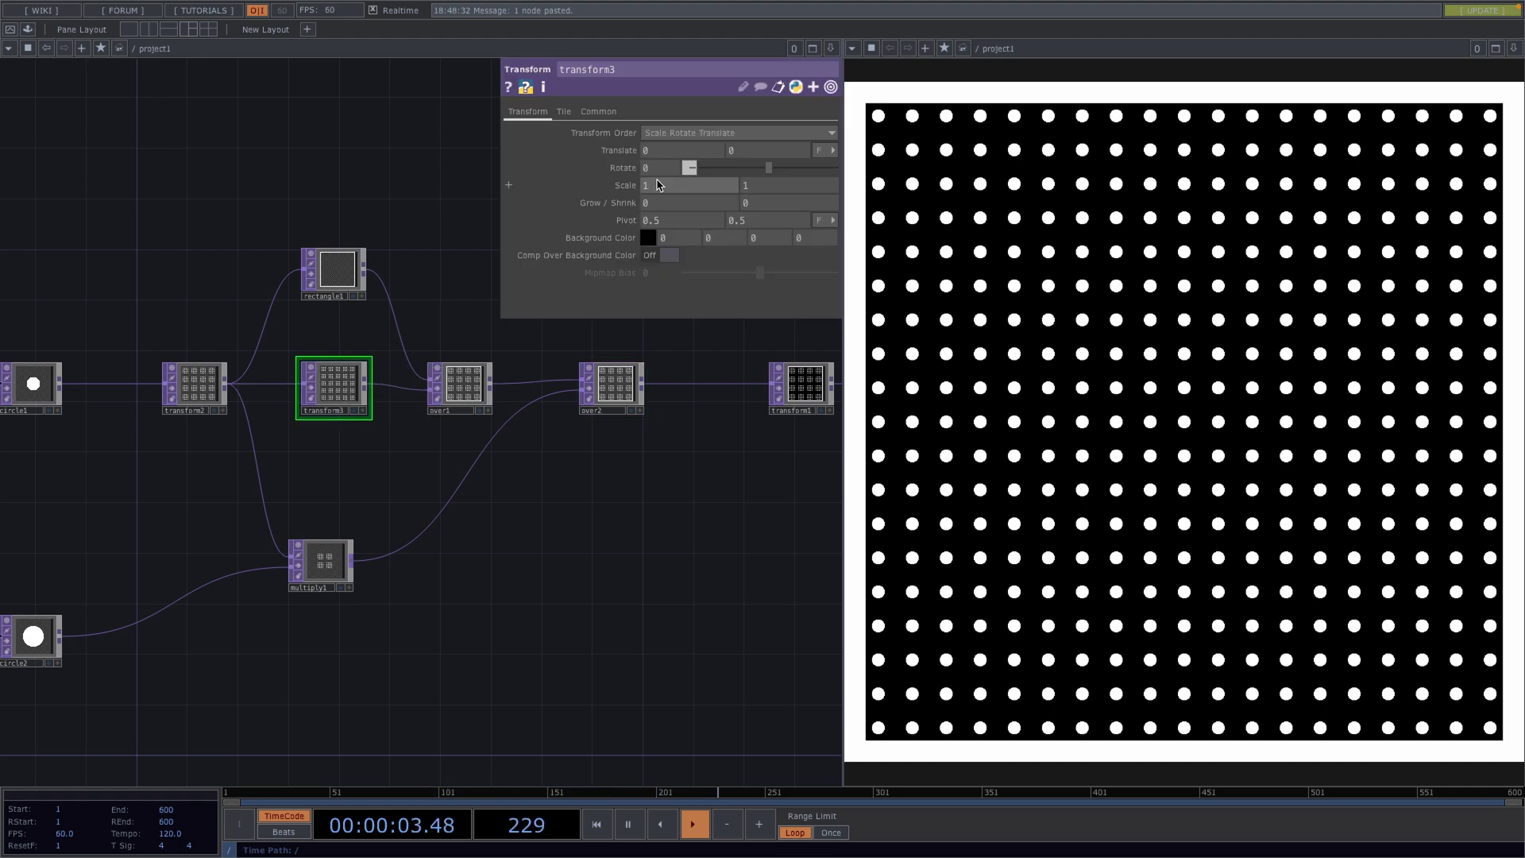
Try translating the new transform by 0.048 on both axes, check the tiled transform's scale, and reset the translation to 0.
middle_drag(620, 150, 814, 183)
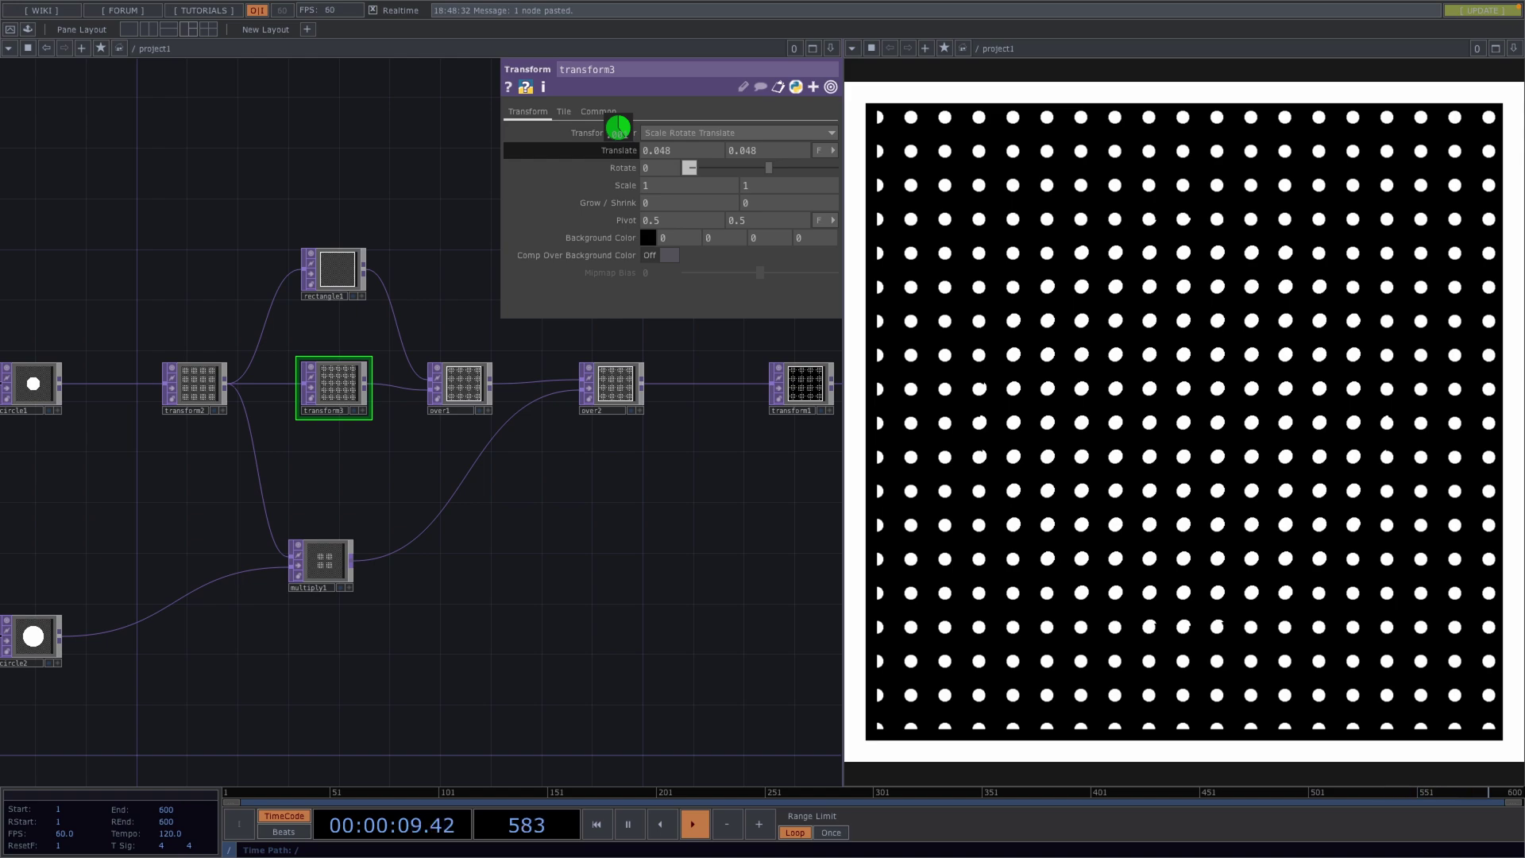
middle_drag(617, 127, 618, 129)
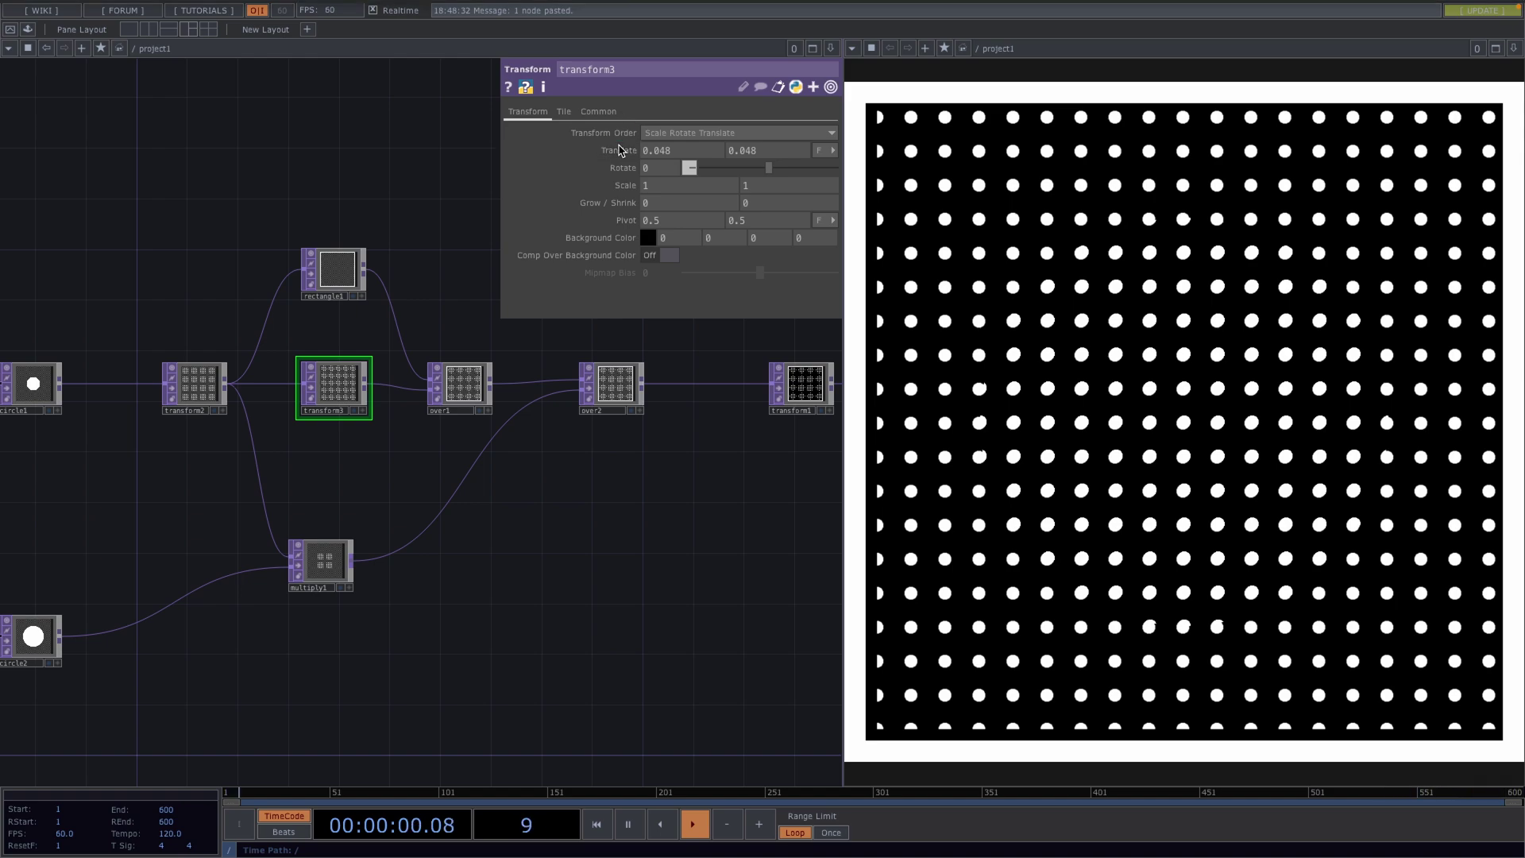
click(189, 392)
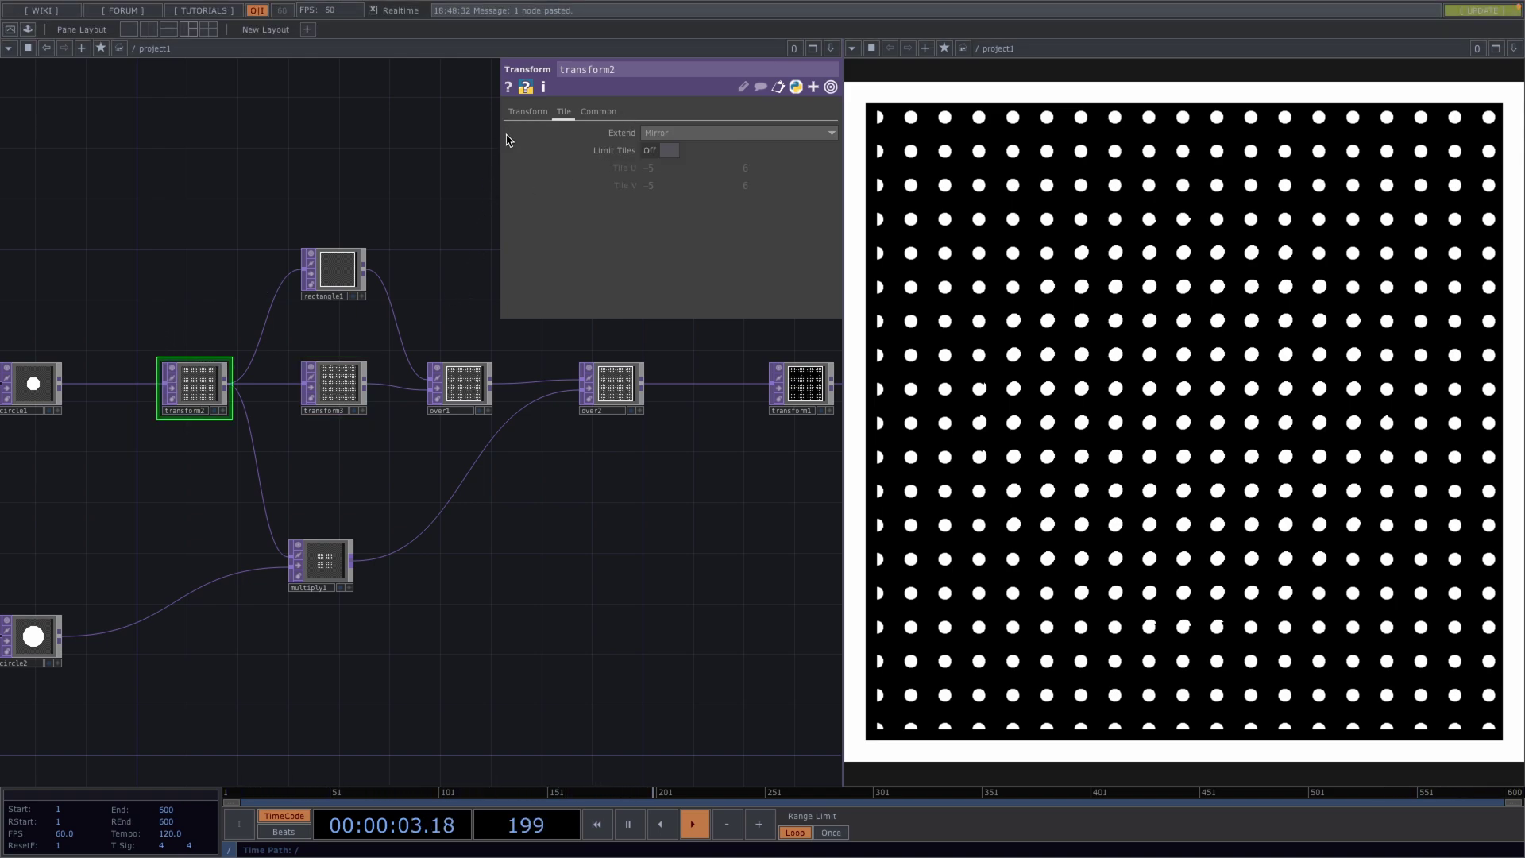
click(528, 112)
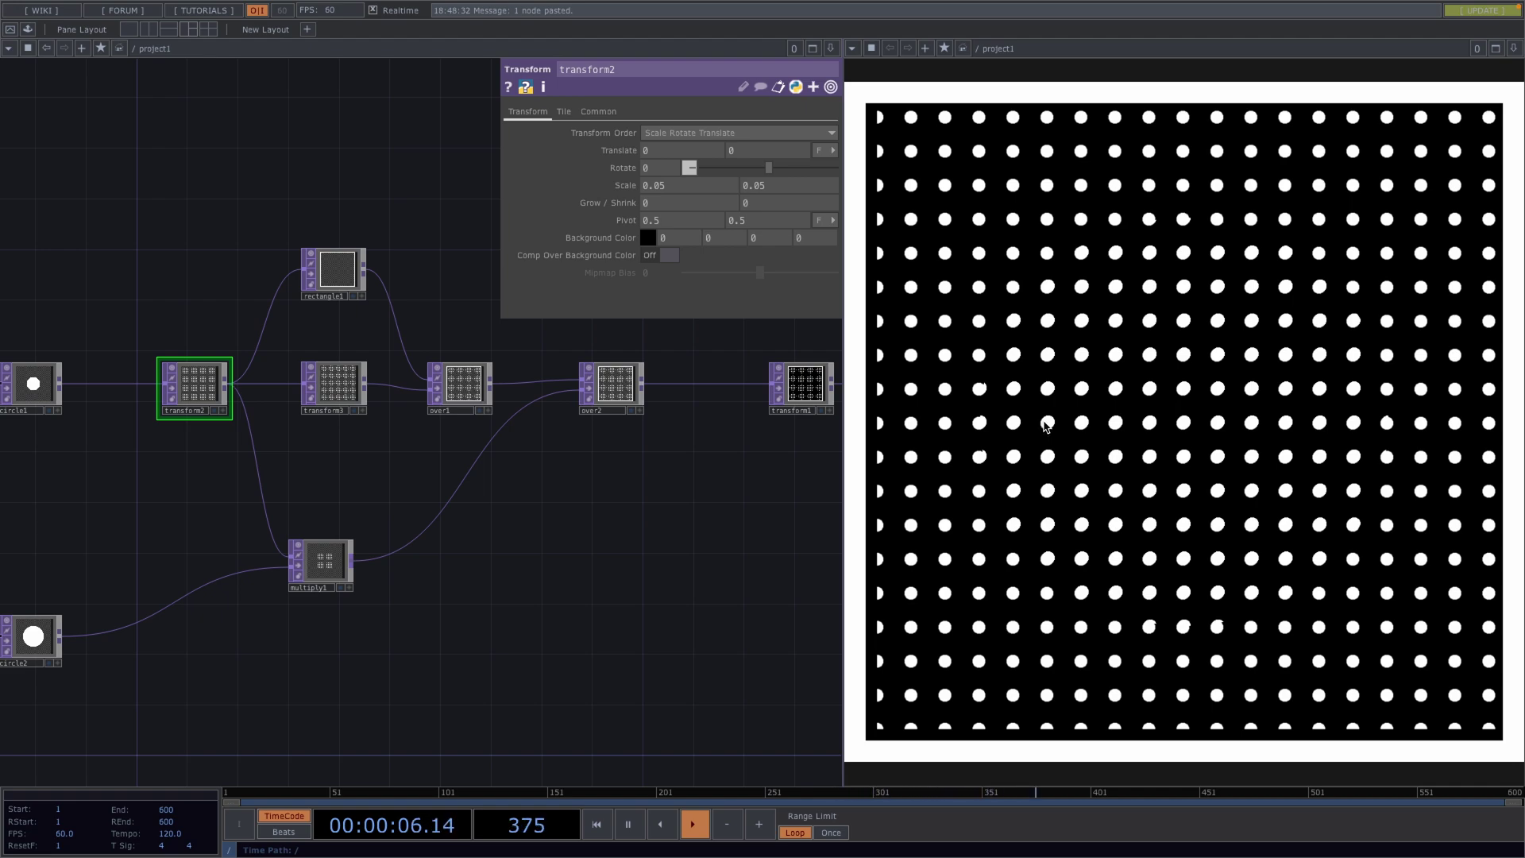
click(346, 389)
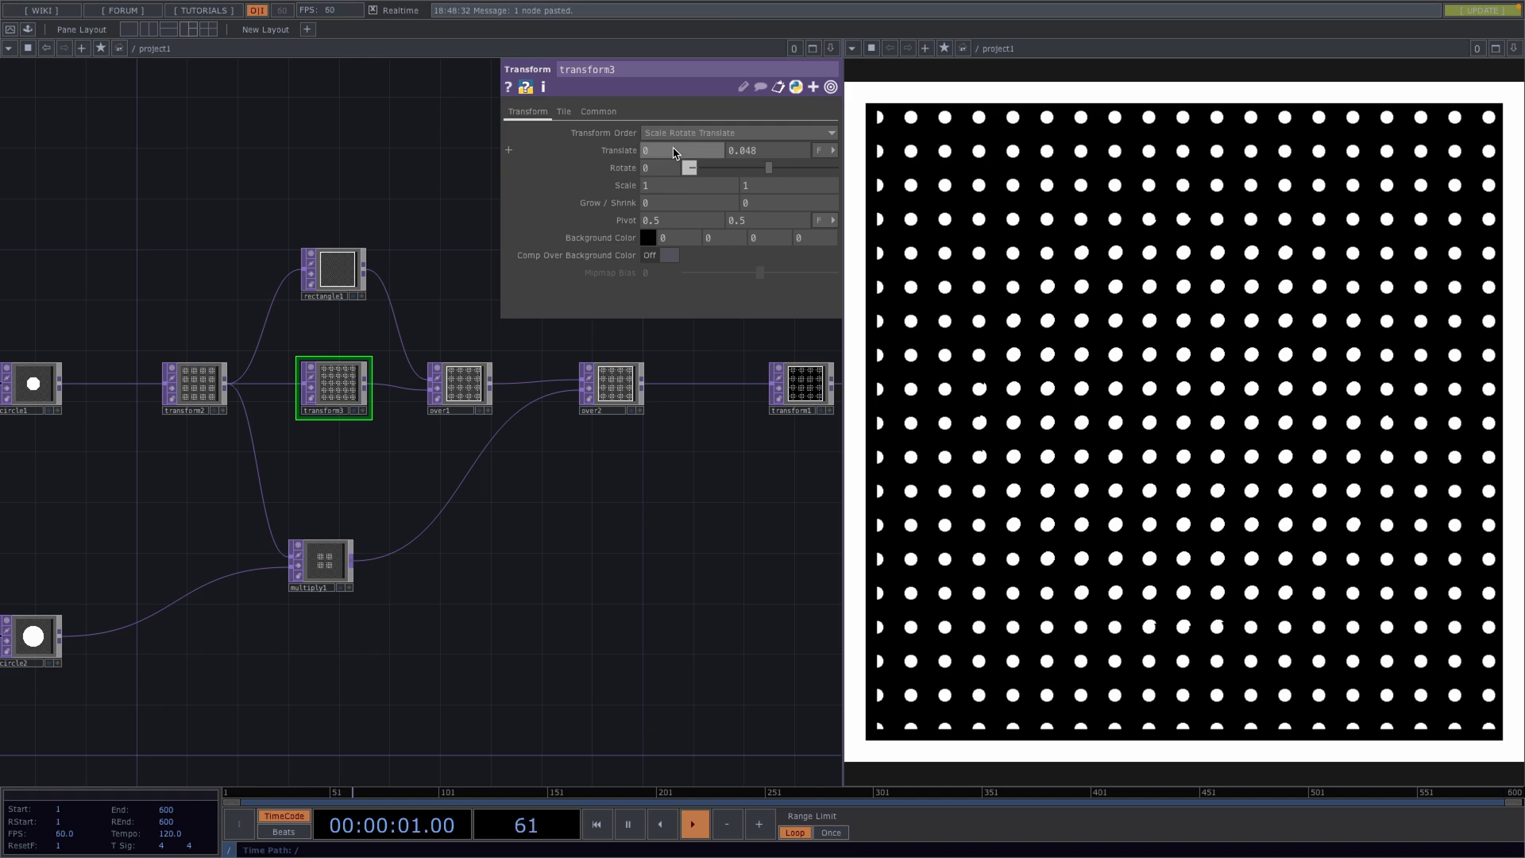
key(ctrl+z)
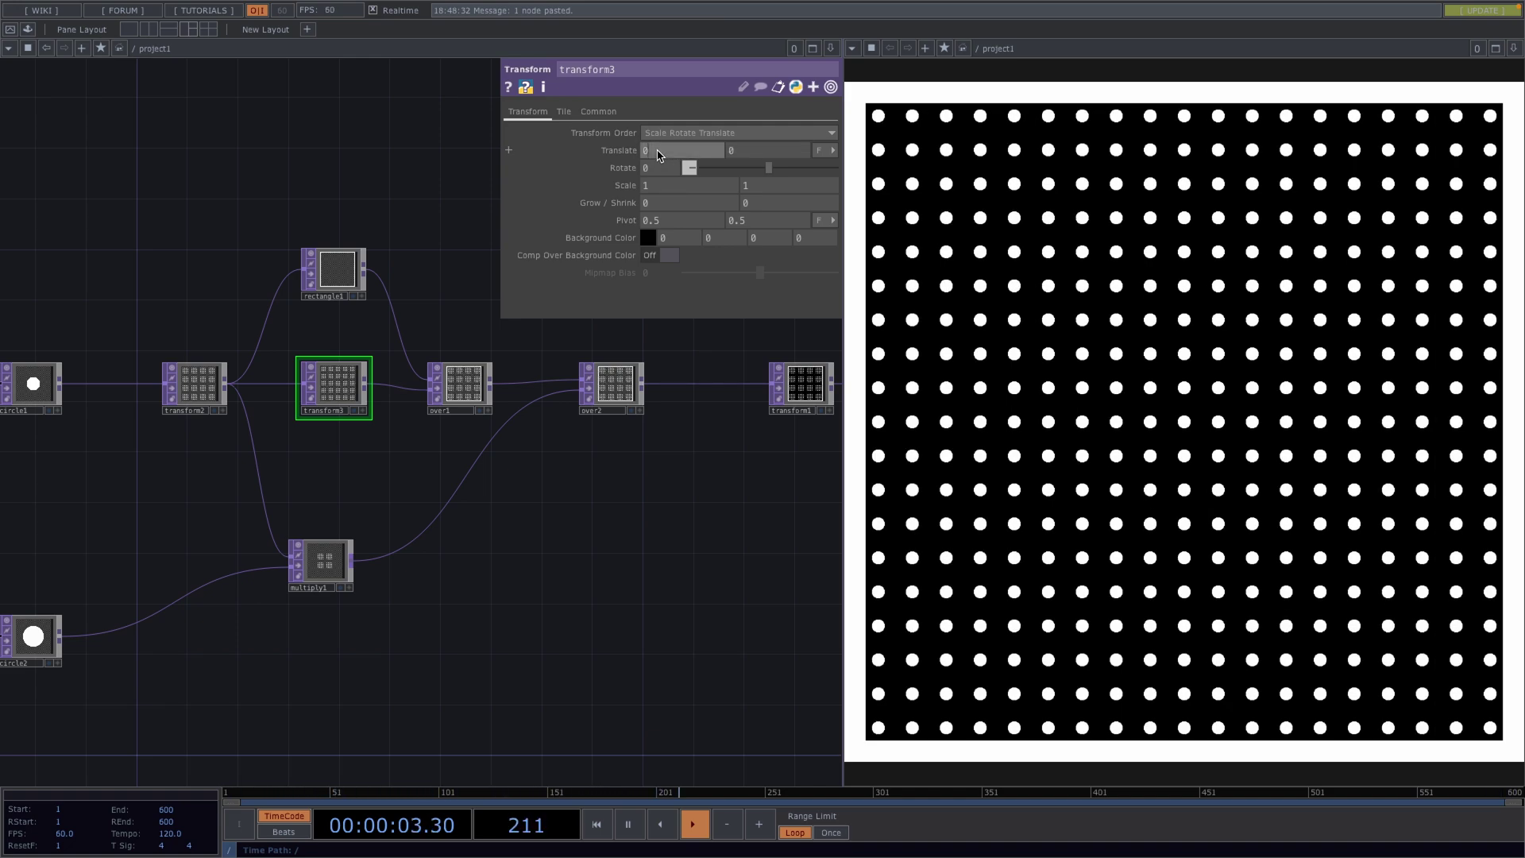
Set the new transform's X translation to 0.2 and its extend mode to Mirror.
drag(658, 155, 659, 154)
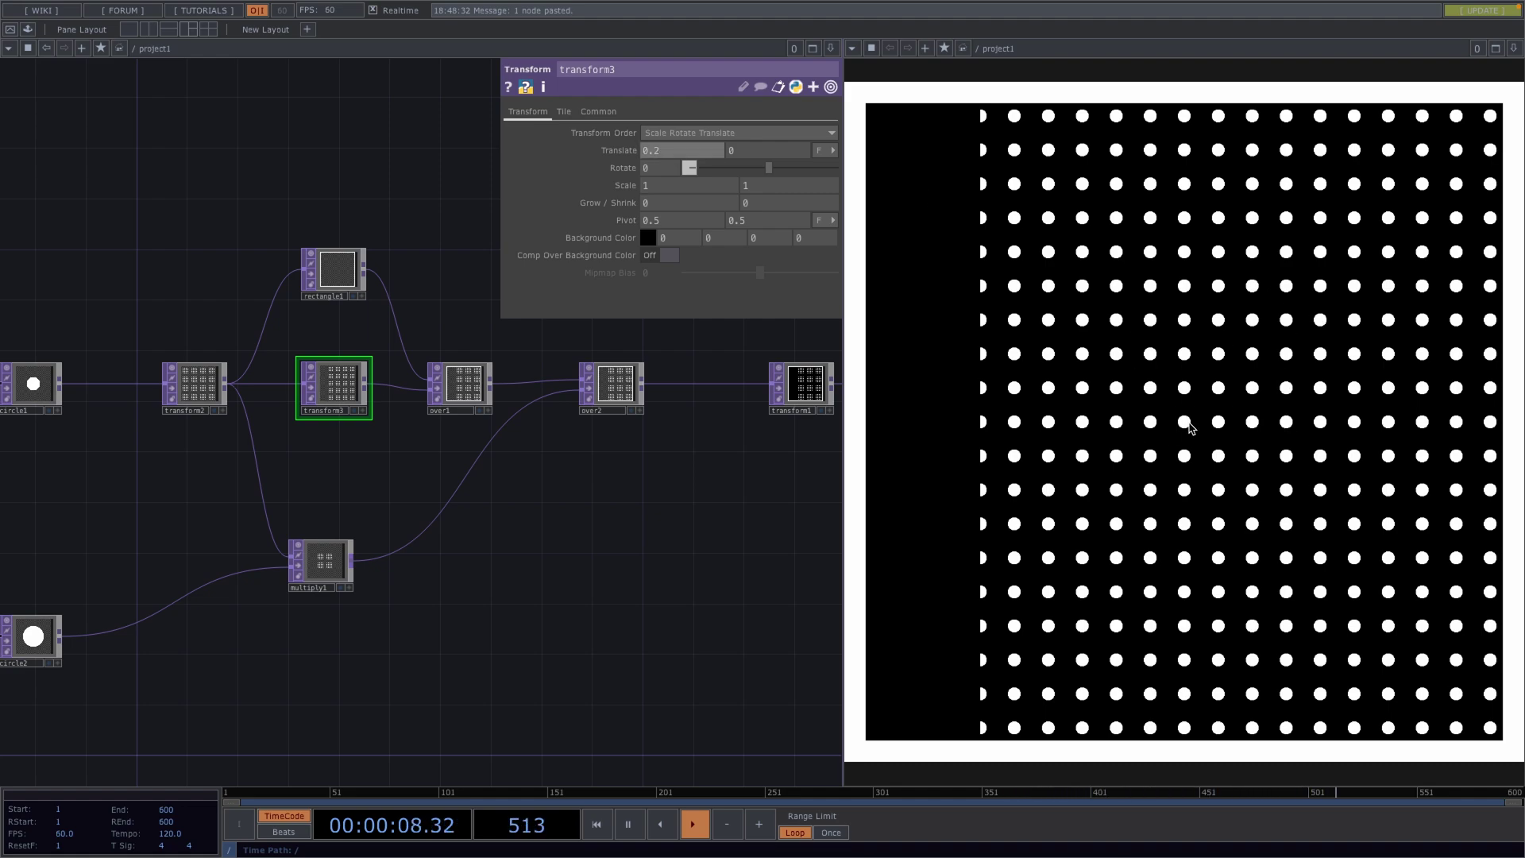
click(563, 112)
click(664, 134)
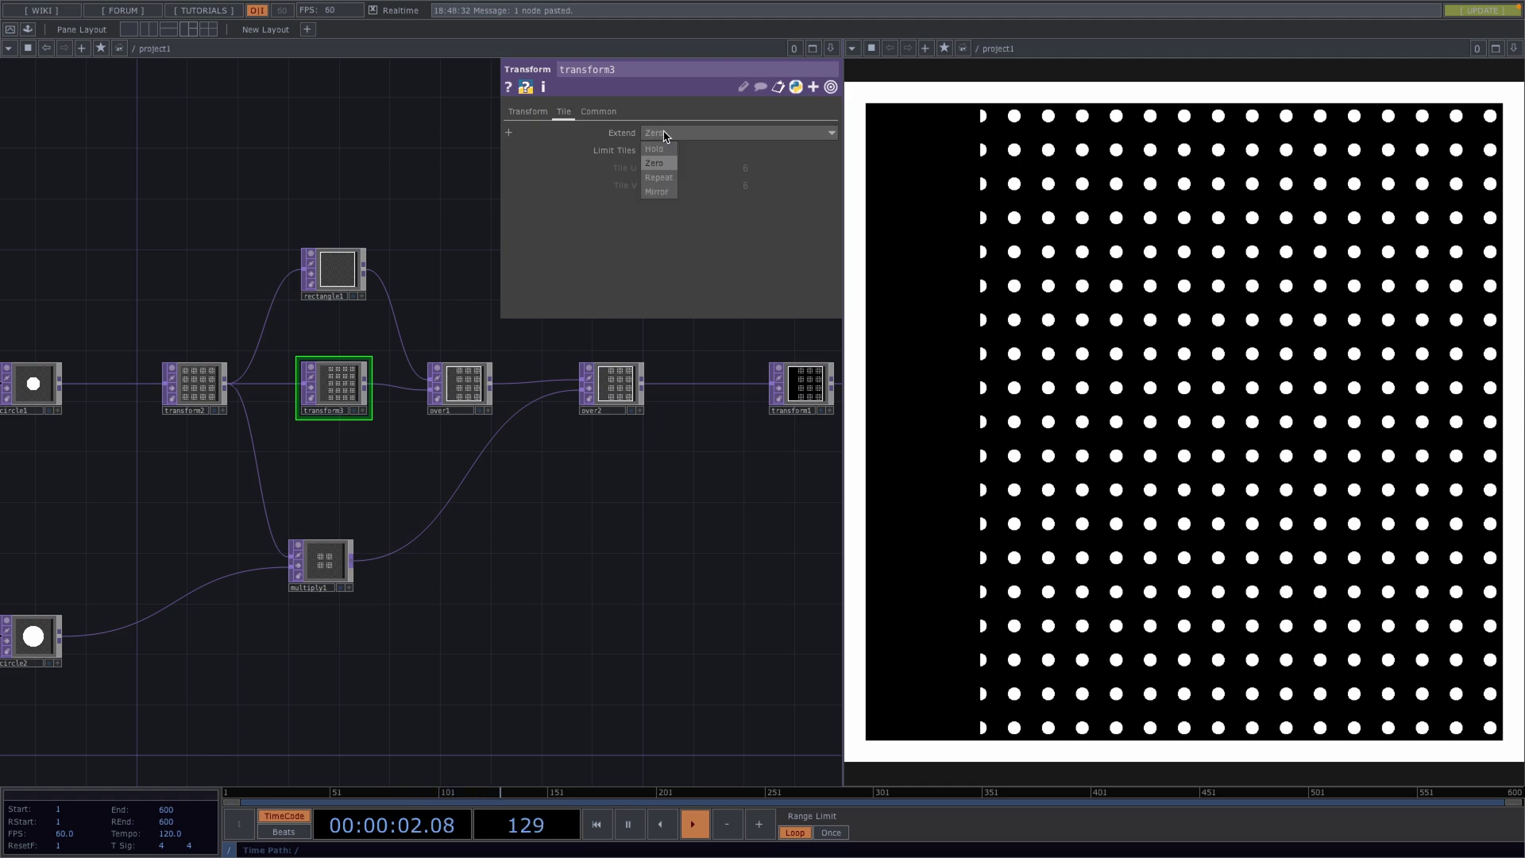
click(659, 192)
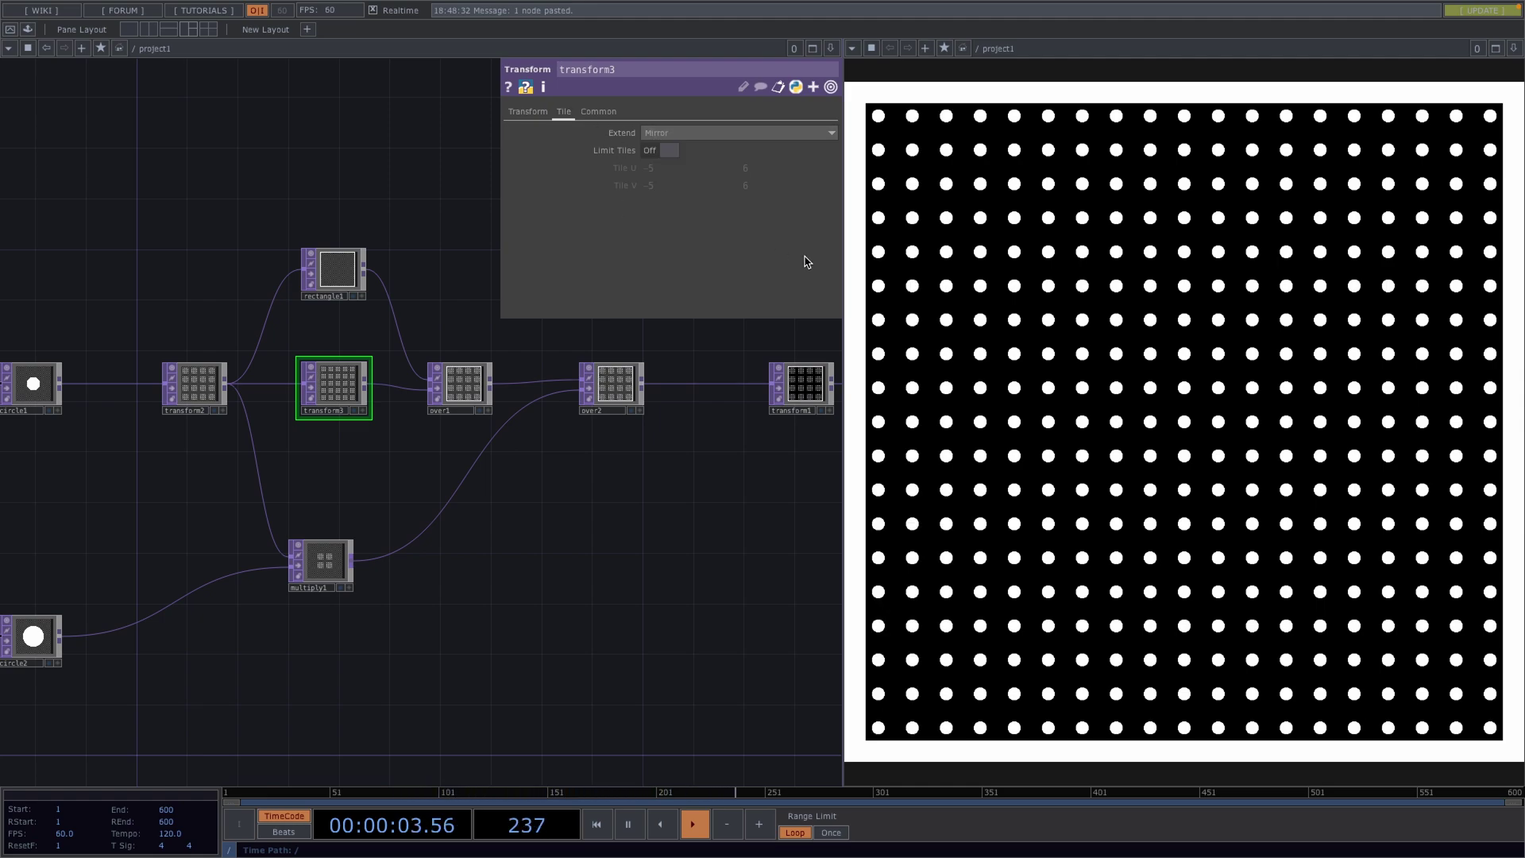
Test an X translation of 0.4 on the new transform and reset it to 0.
click(535, 113)
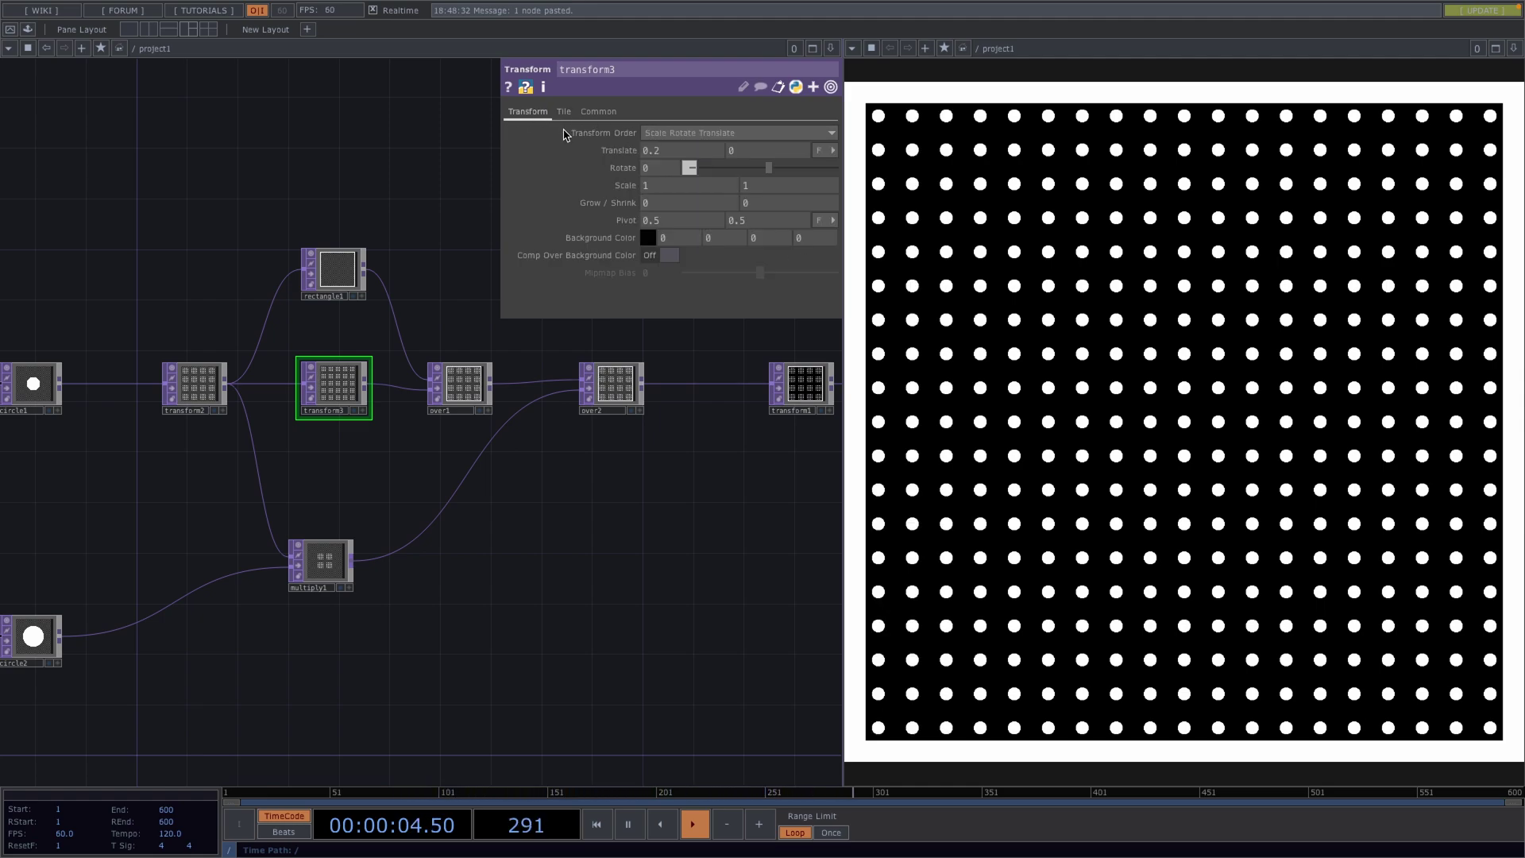
click(666, 155)
text(0.4)
key(Return)
middle_drag(666, 156, 667, 171)
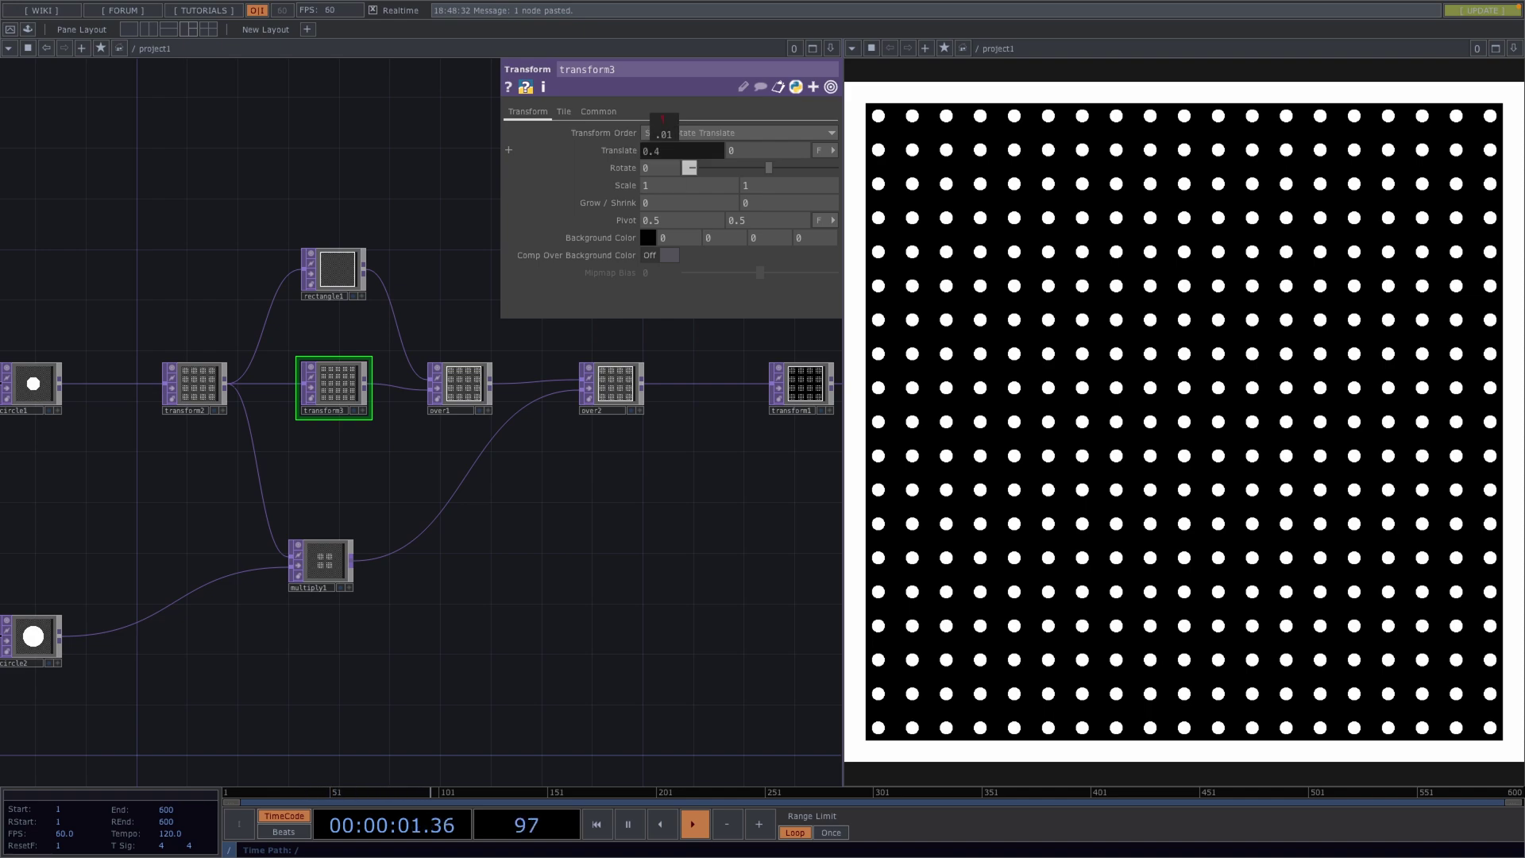
click(666, 150)
text(0)
key(Return)
Add a Beat CHOP in the empty network area above the dot-grid nodes.
scroll(552, 560, down, 5)
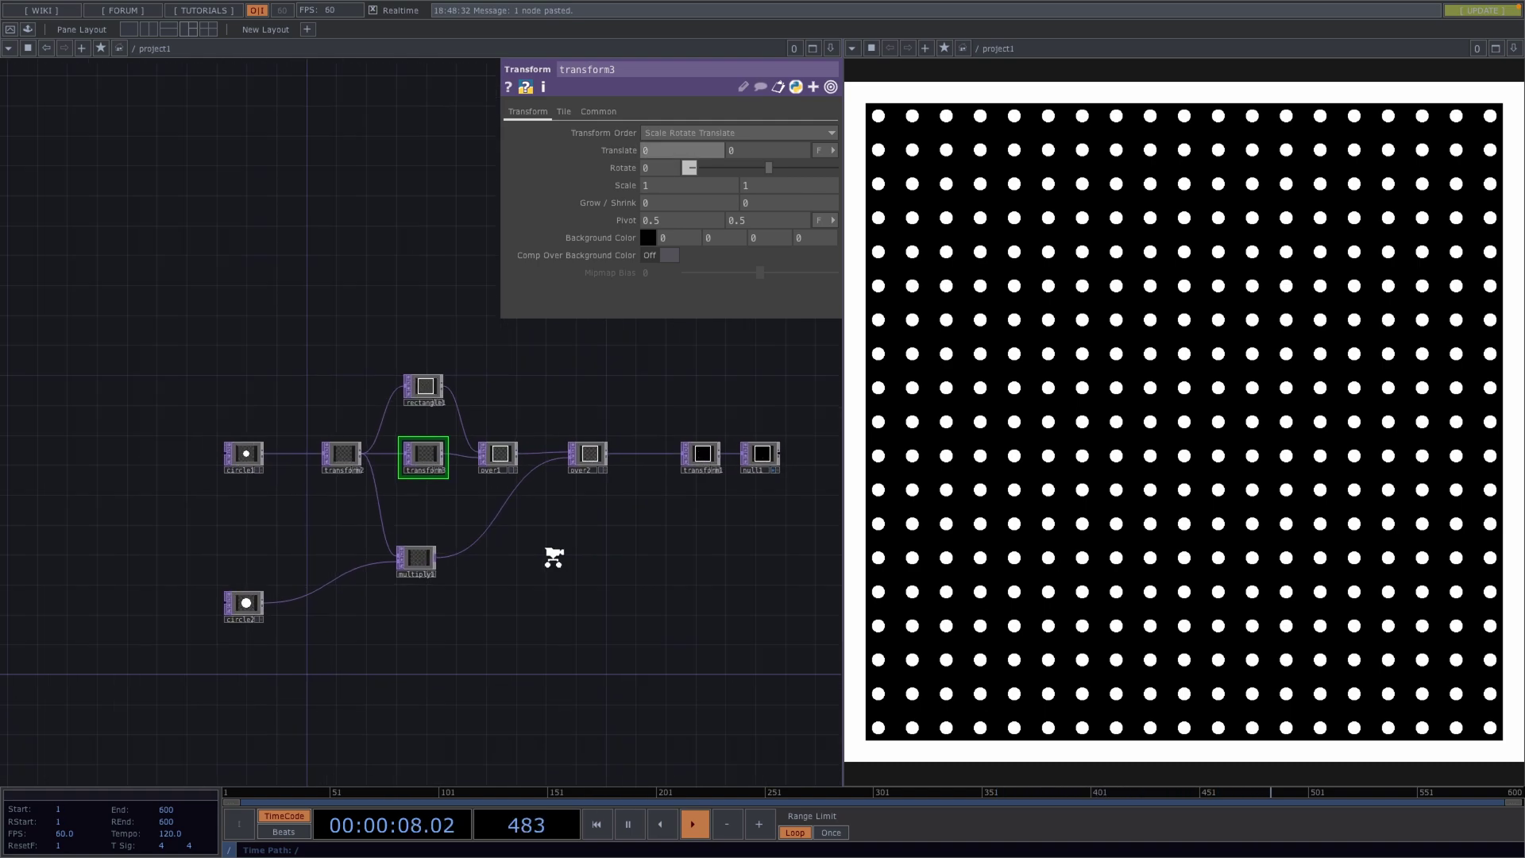
drag(346, 429, 483, 534)
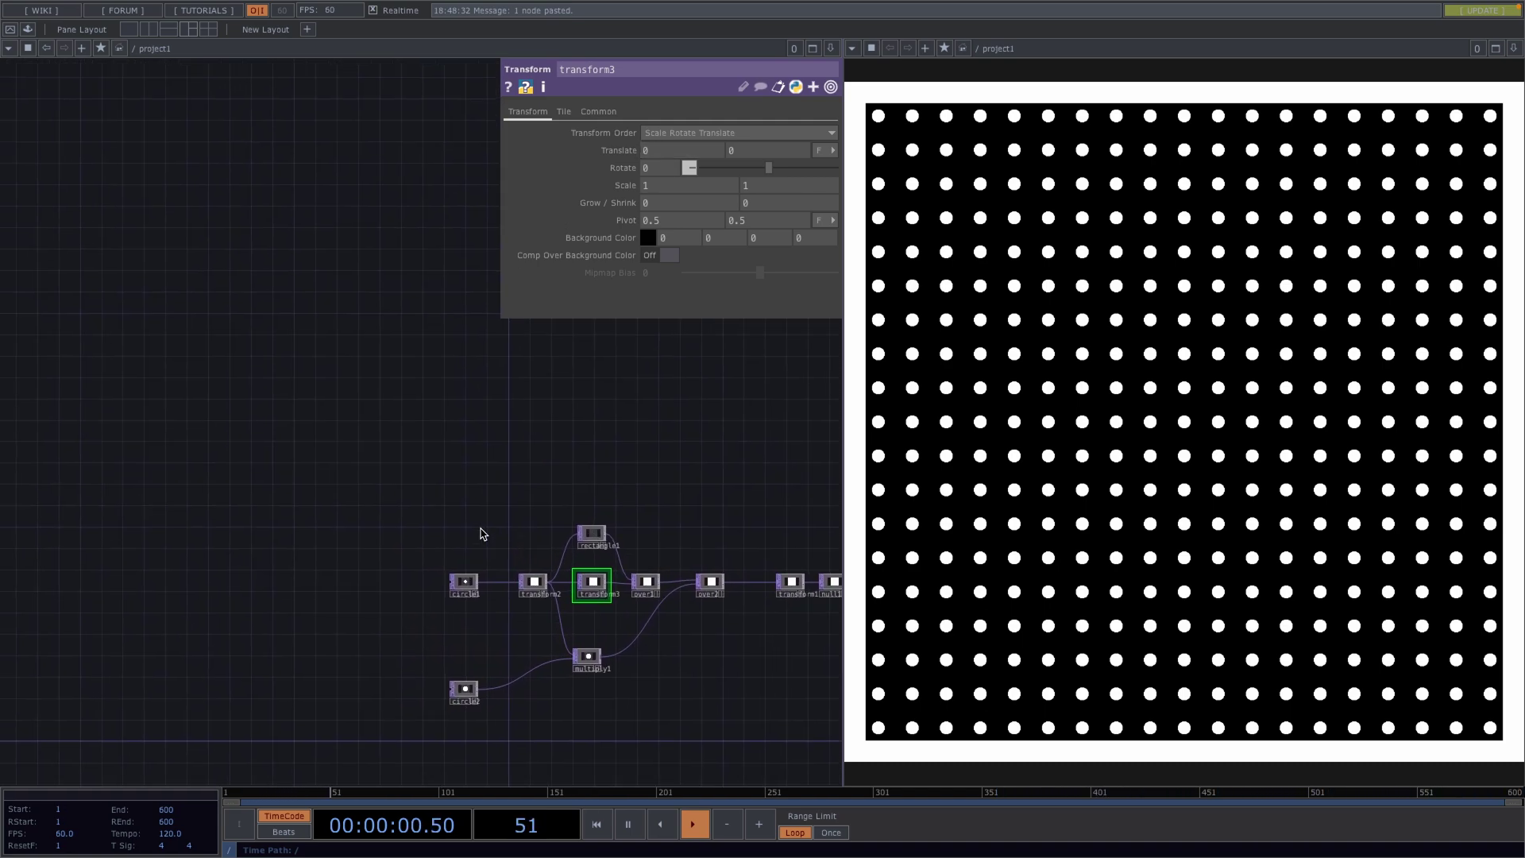
key(p)
scroll(425, 443, up, 3)
key(Tab)
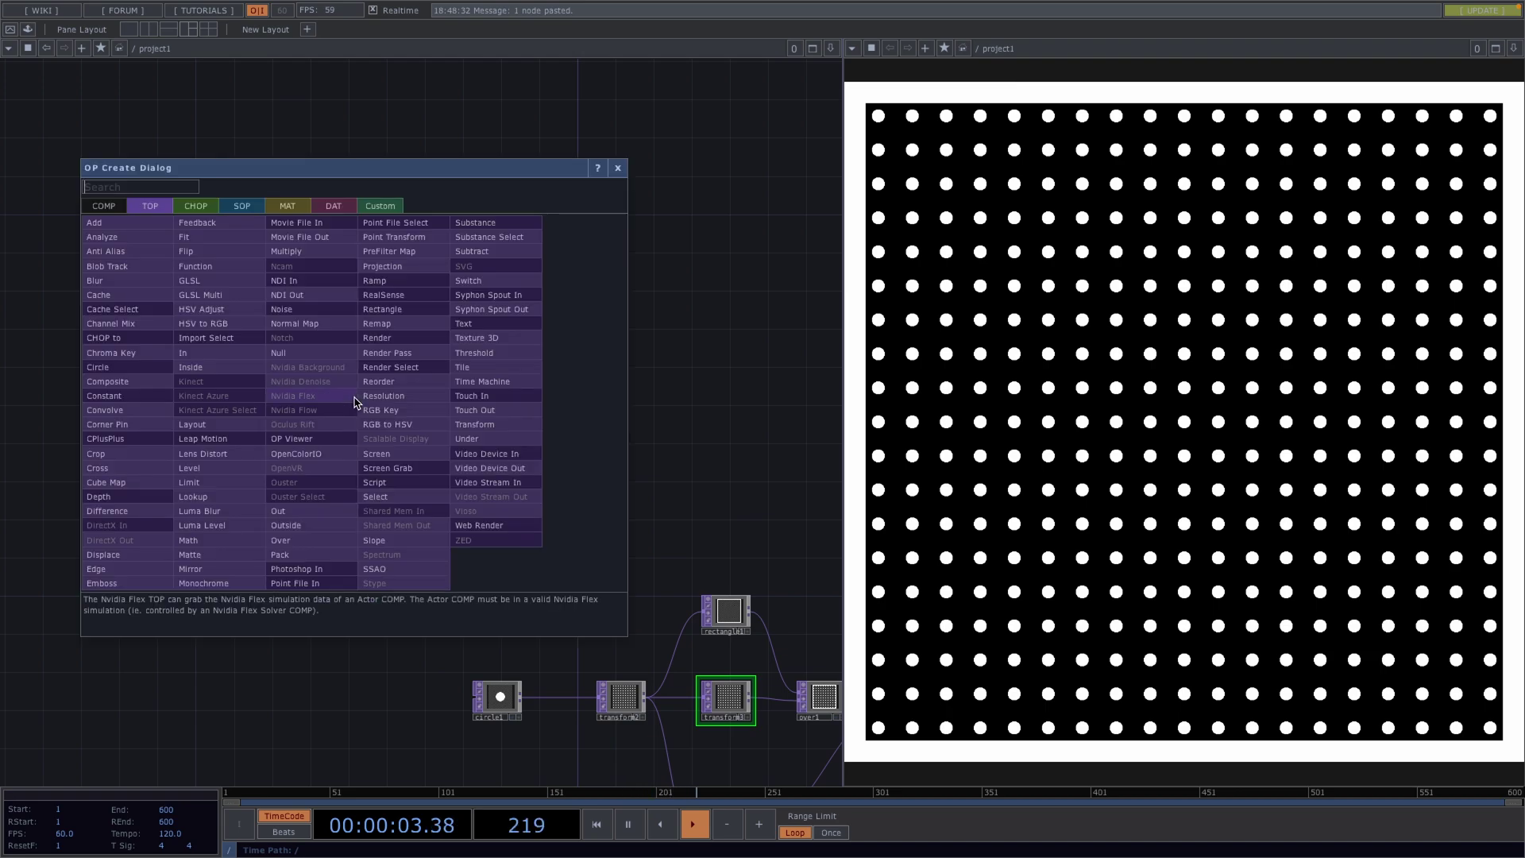
text(bea)
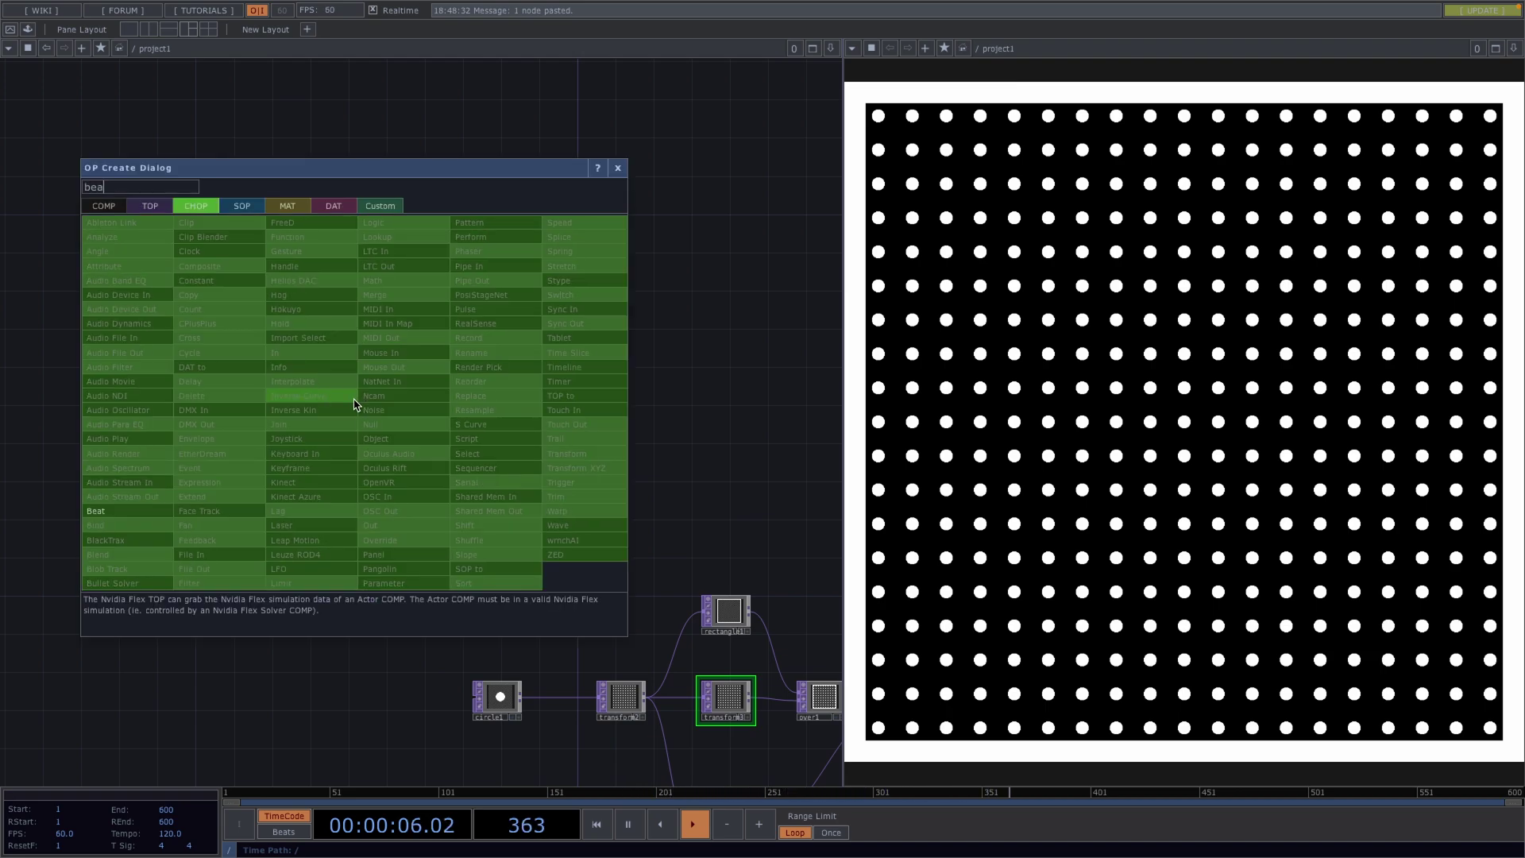
click(115, 513)
click(337, 367)
scroll(338, 367, up, 3)
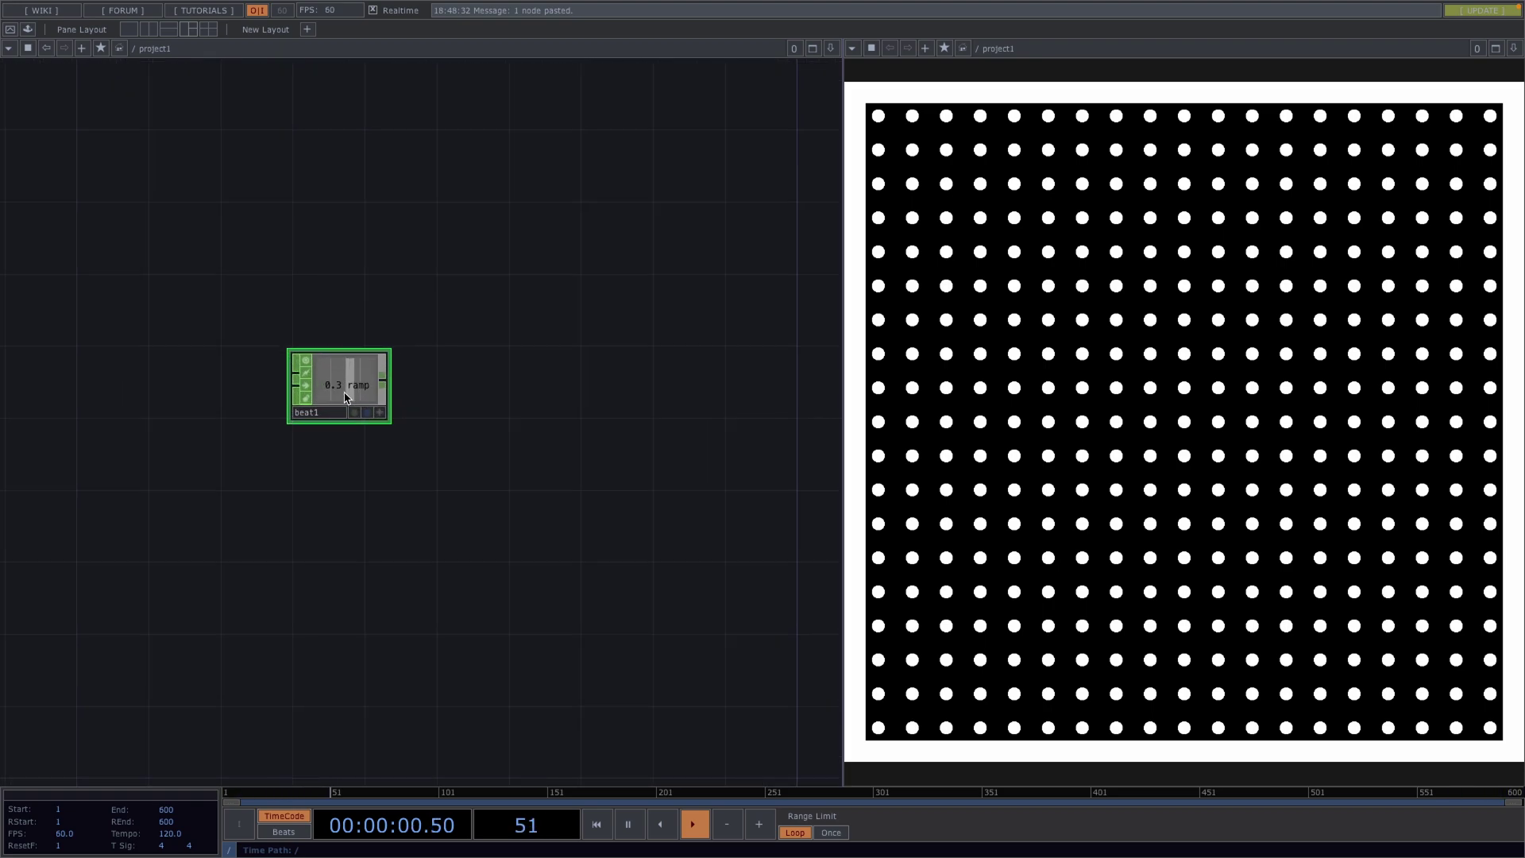
Attach a Lookup CHOP to the Beat's output and wire a new Pattern CHOP into the Lookup's second input.
right_click(388, 384)
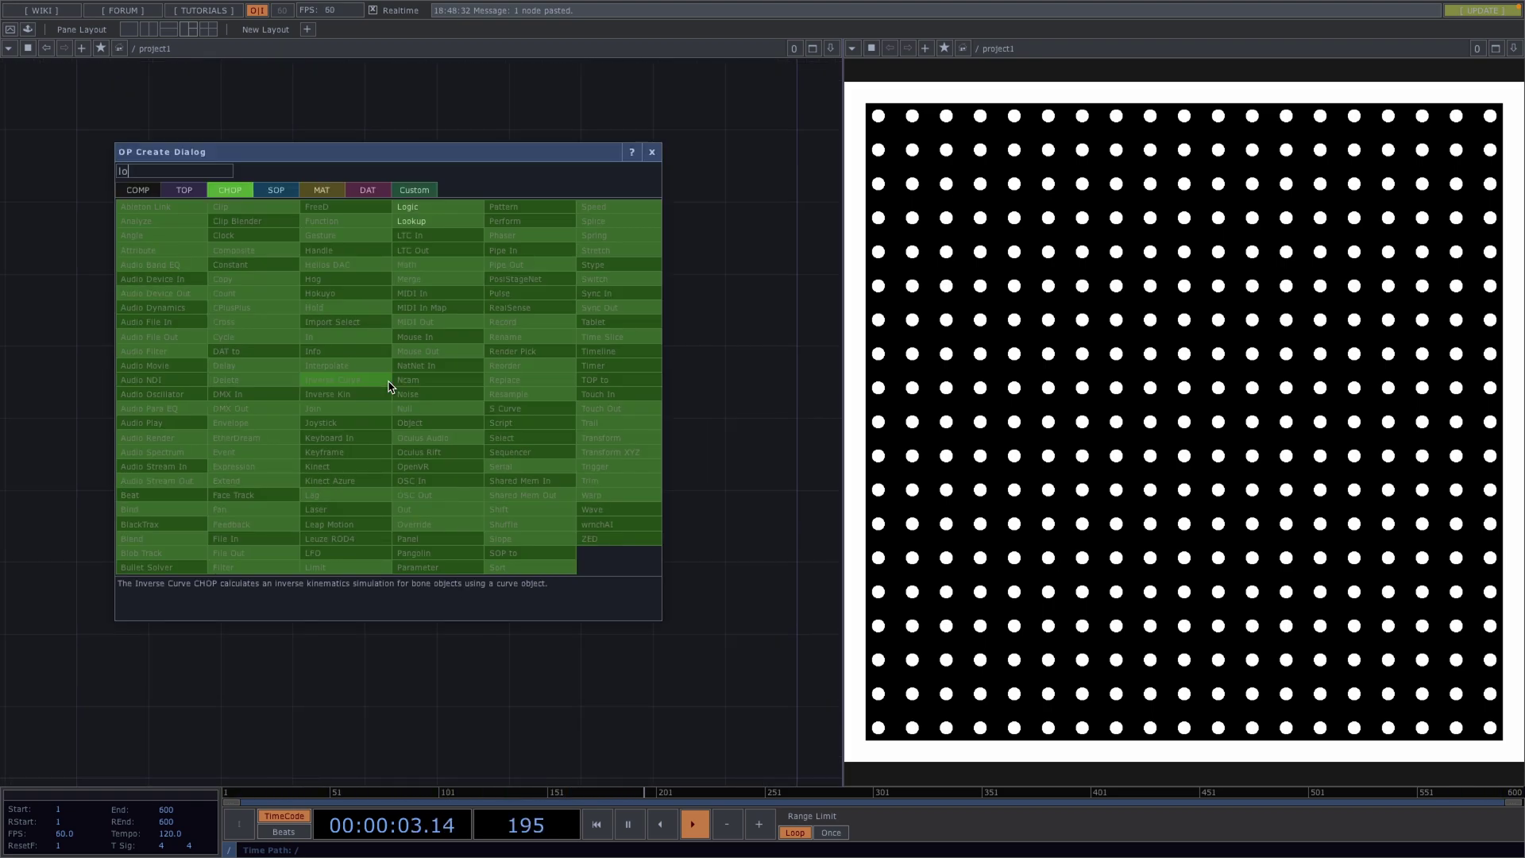
click(439, 208)
click(631, 464)
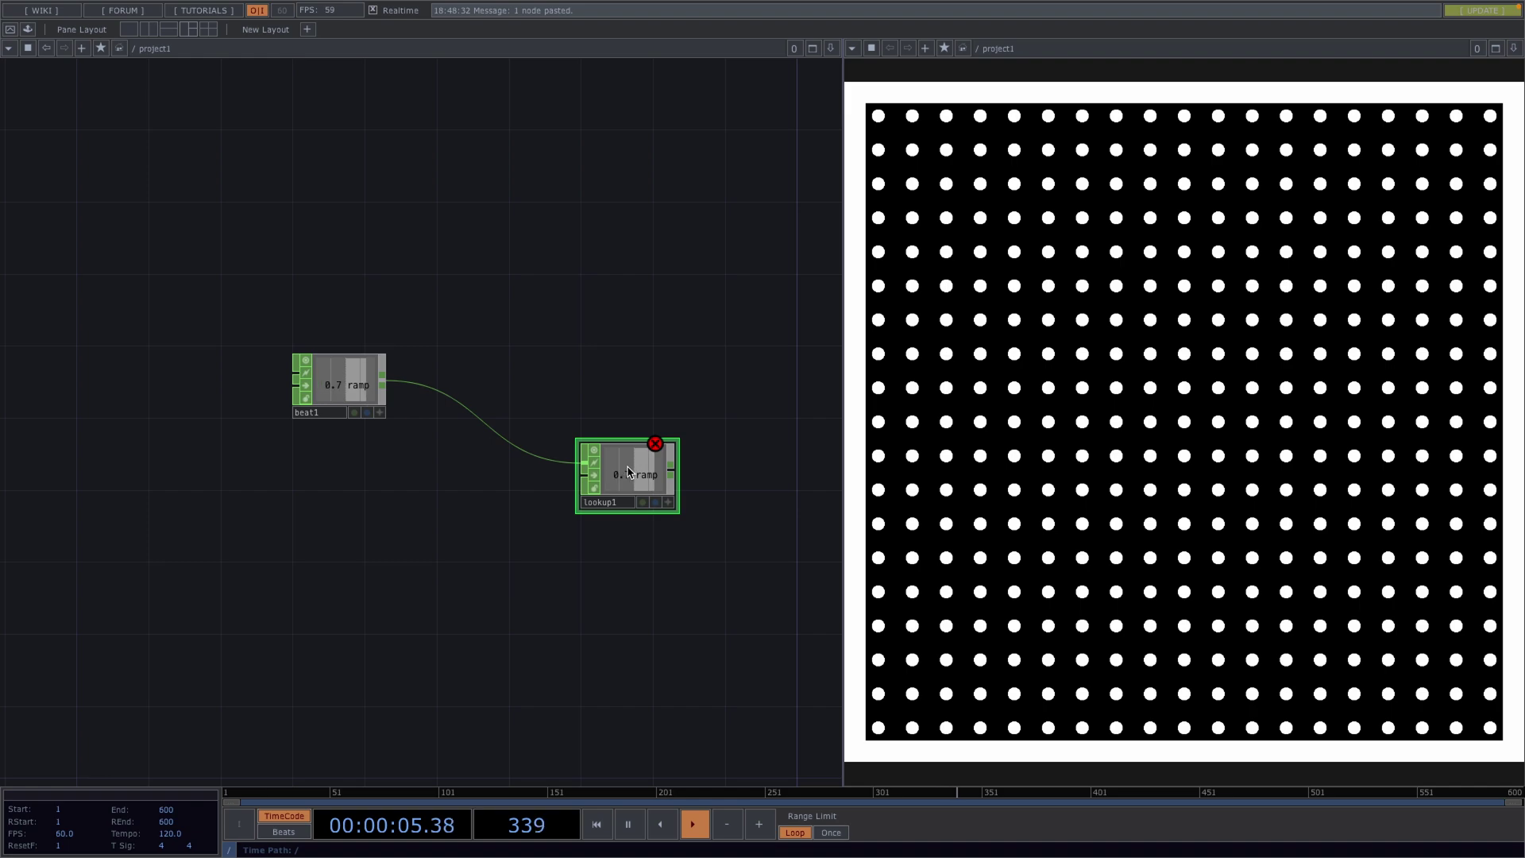
key(Tab)
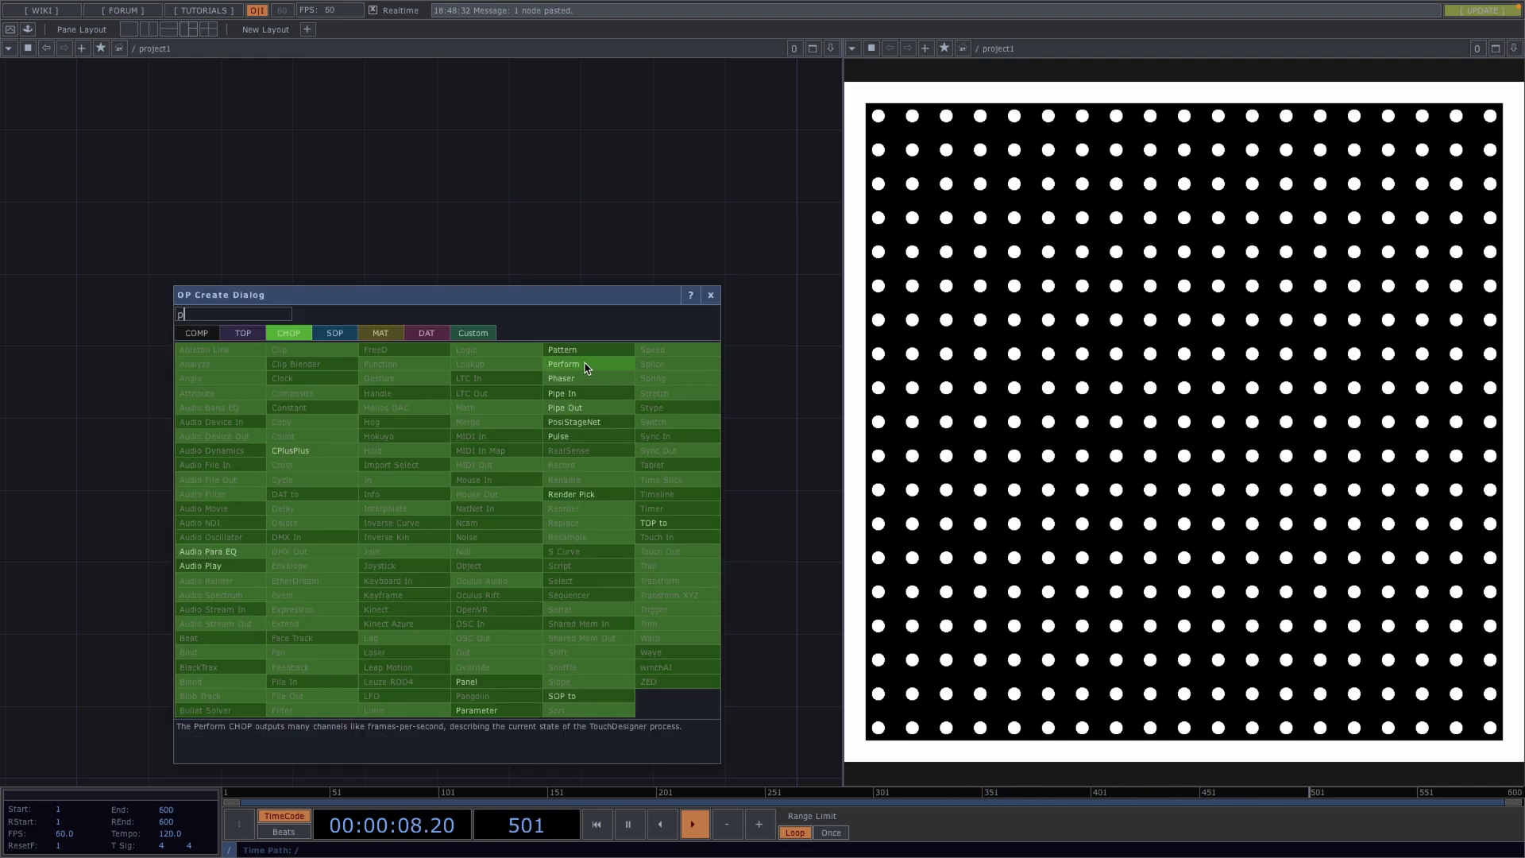
click(585, 354)
click(345, 571)
drag(382, 560, 586, 475)
Set the Pattern CHOP's type to Ramp.
key(p)
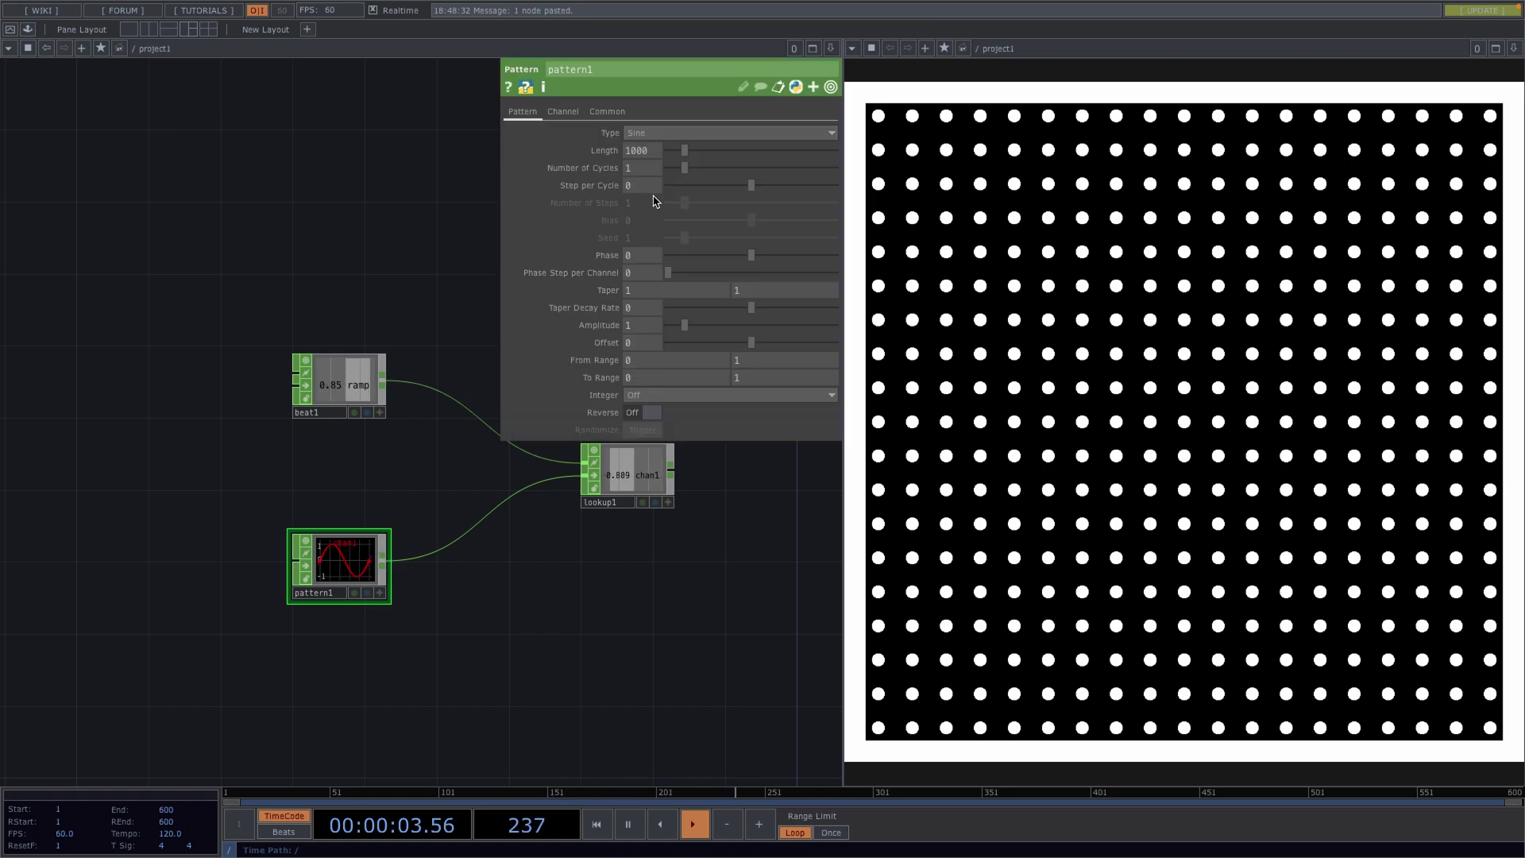
click(673, 133)
click(640, 206)
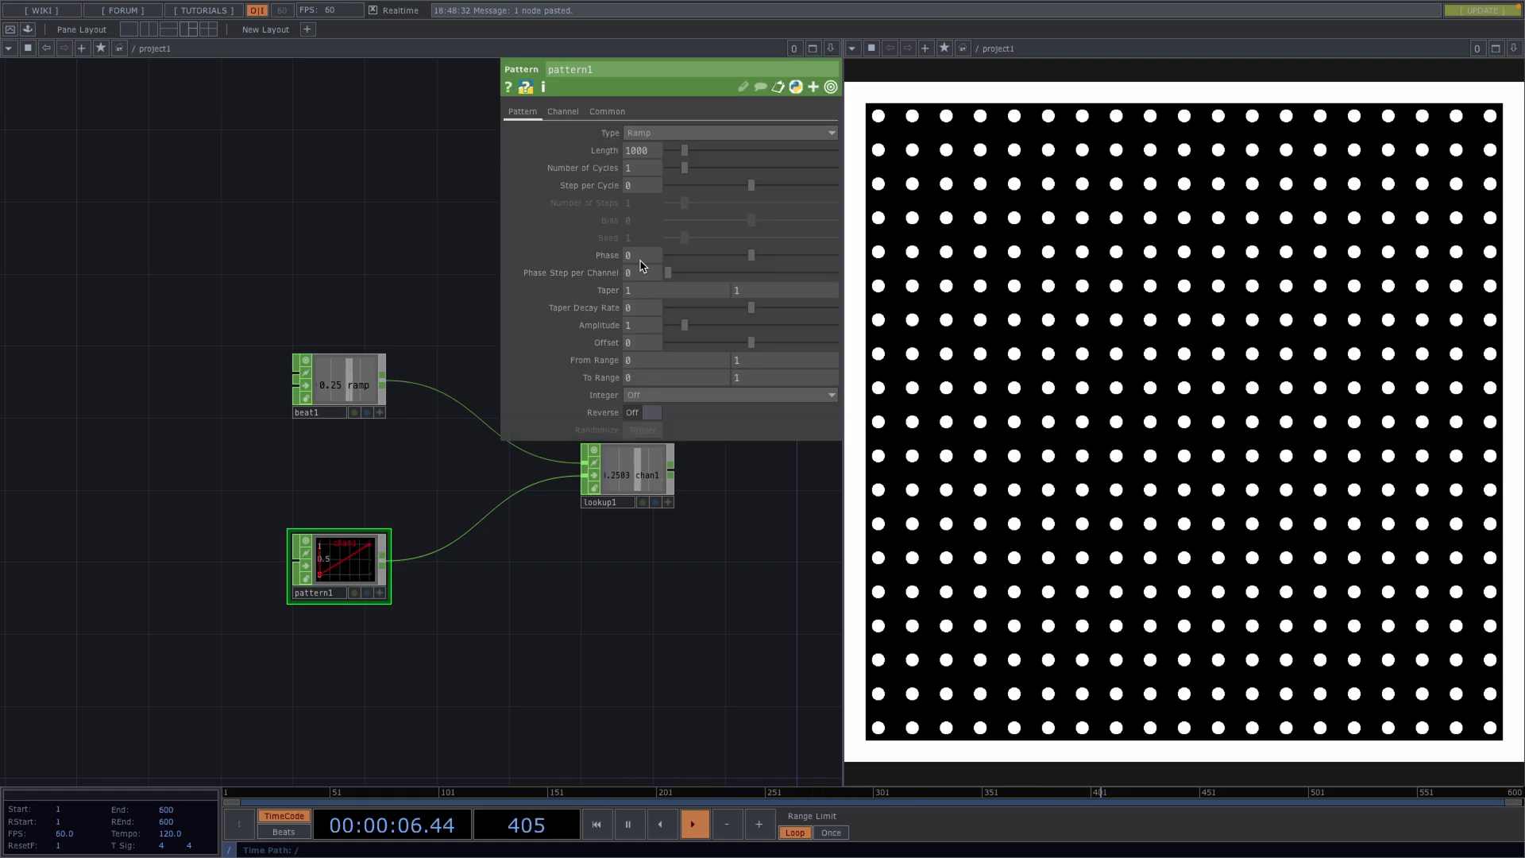
Add a Null CHOP after the Lookup CHOP.
drag(626, 566, 324, 606)
scroll(381, 568, down, 2)
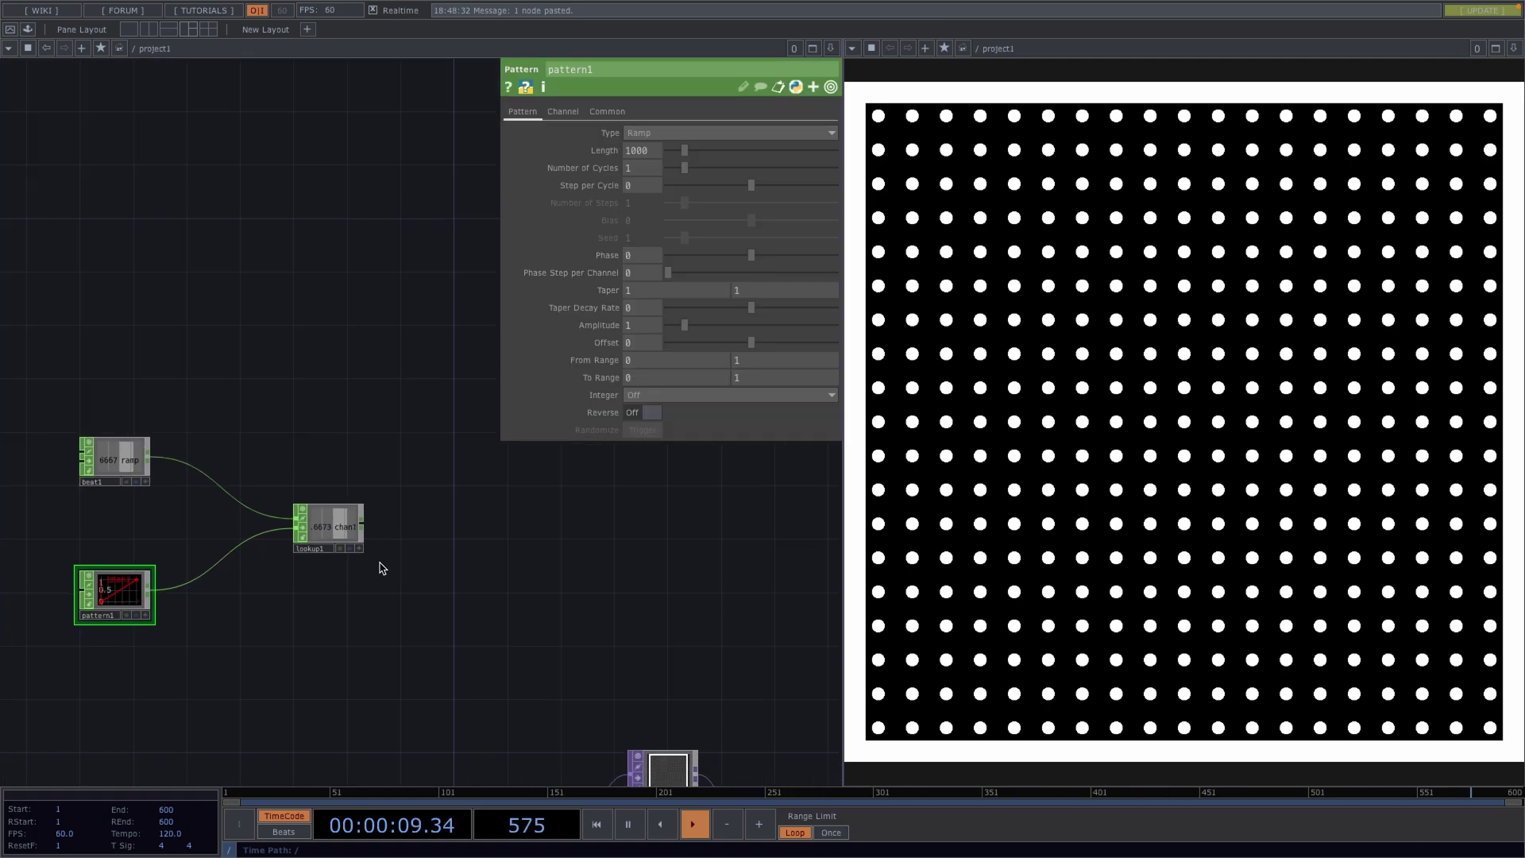
key(Tab)
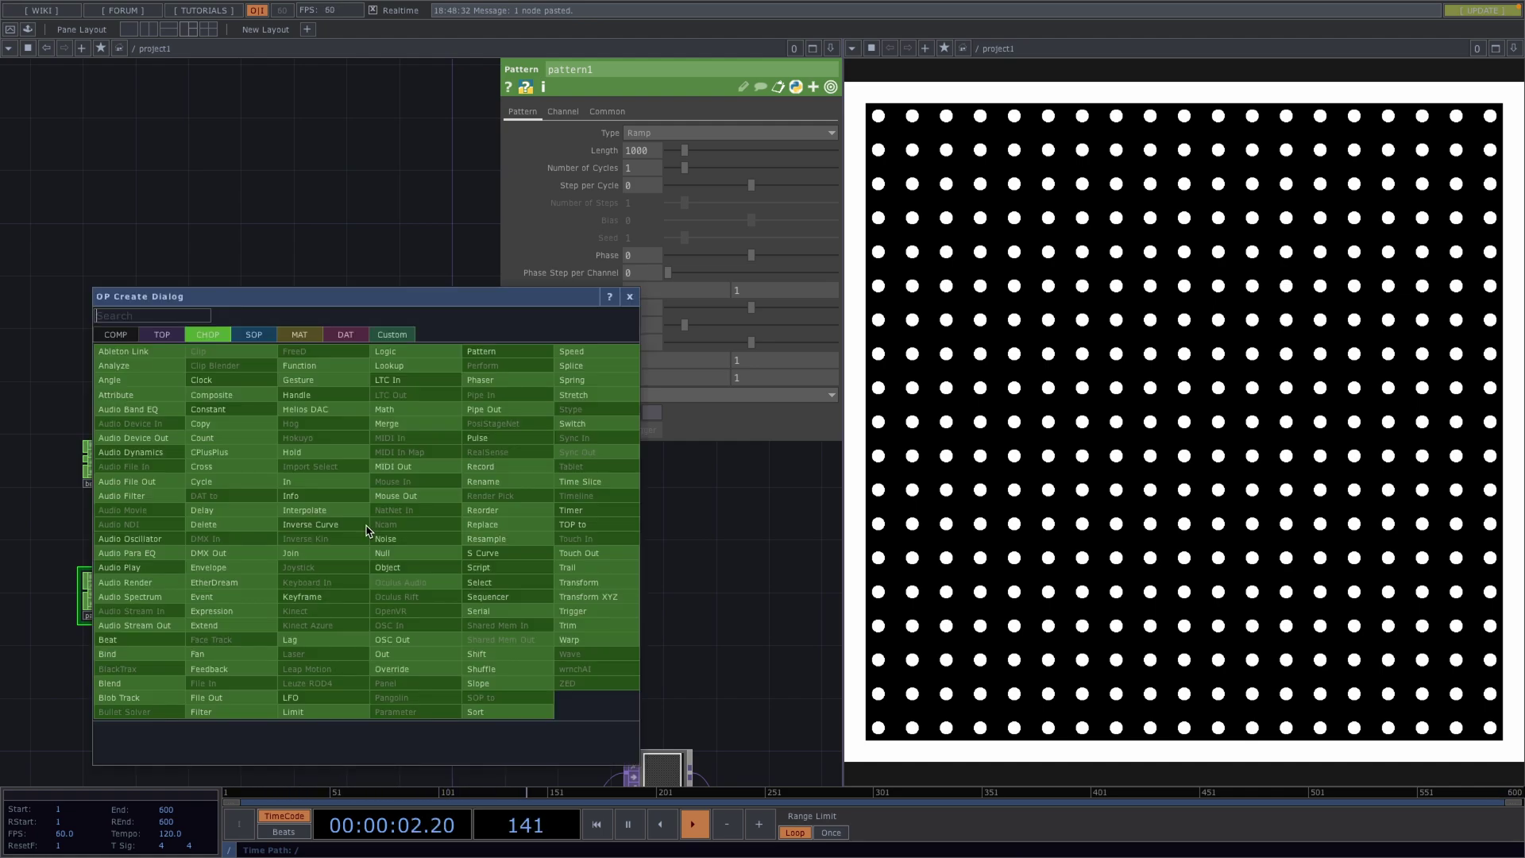
click(384, 553)
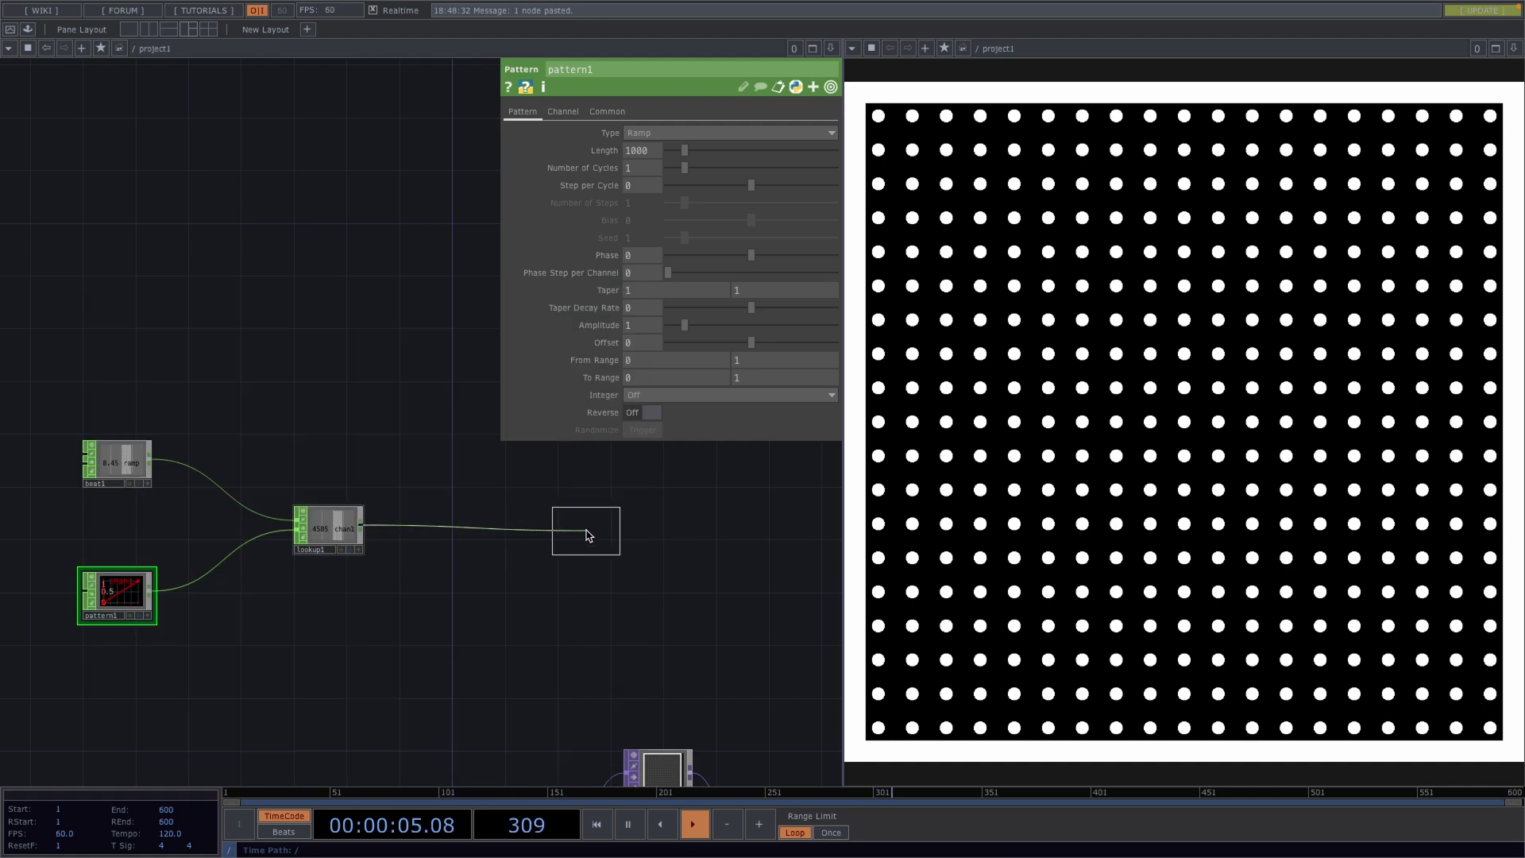
click(589, 535)
scroll(580, 524, up, 3)
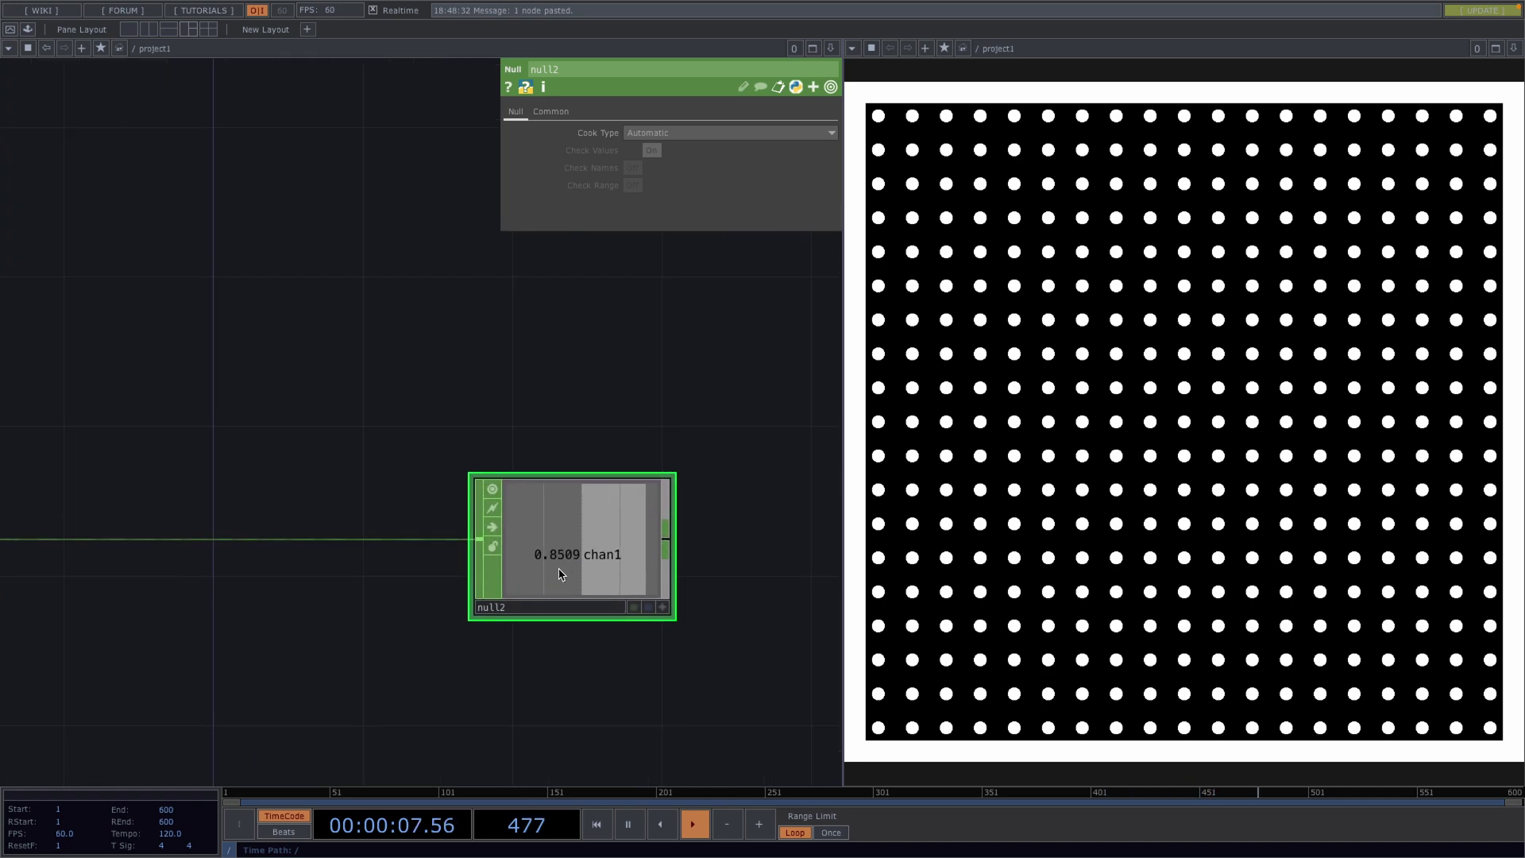
scroll(560, 571, down, 4)
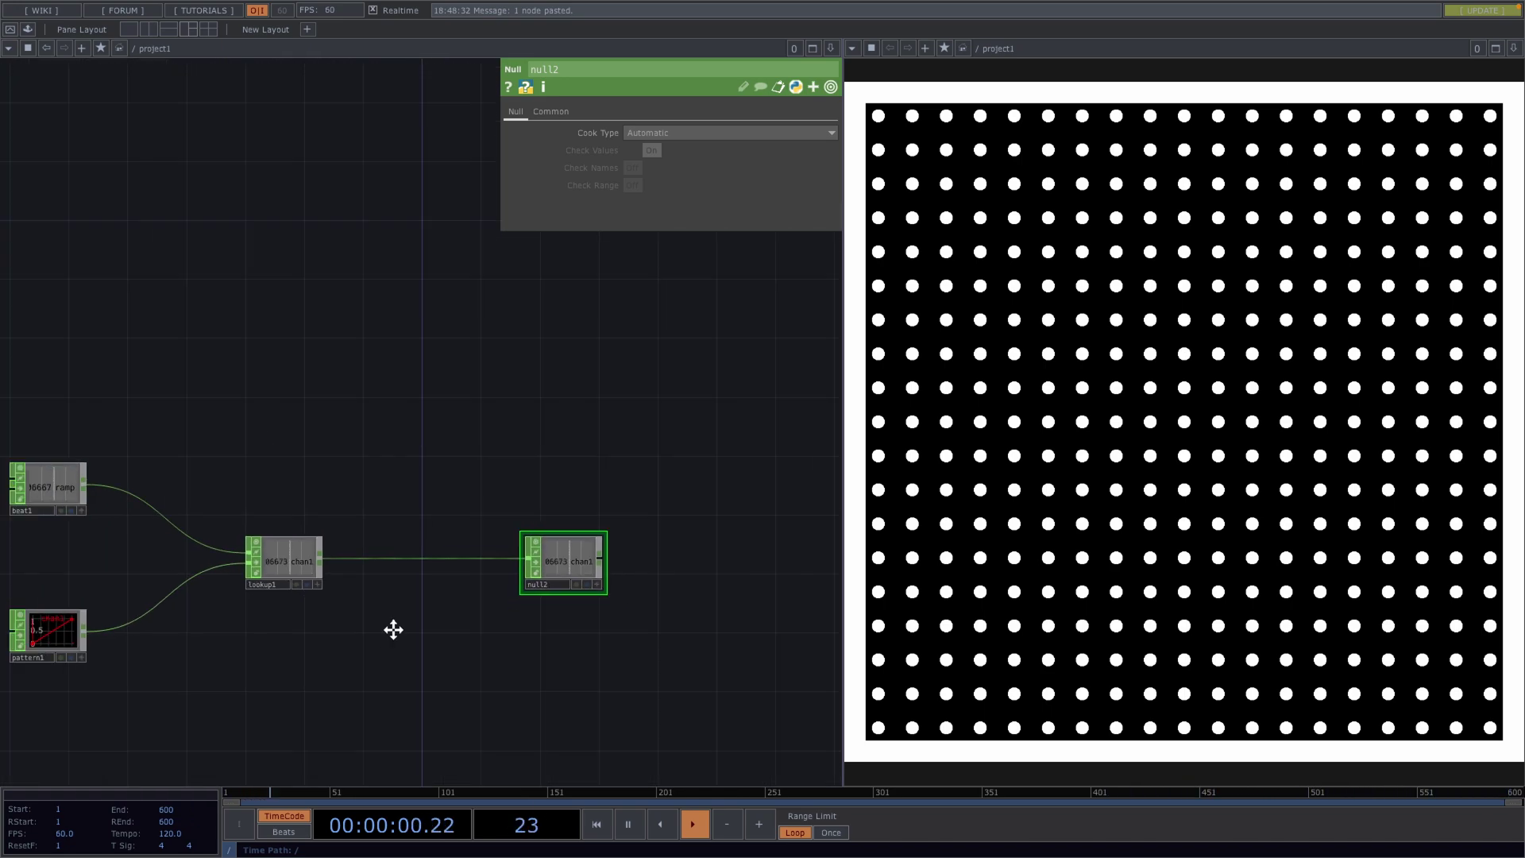
Set the Pattern CHOP's amplitude to 0.2 and its offset to 0.001.
drag(393, 629, 561, 497)
click(225, 486)
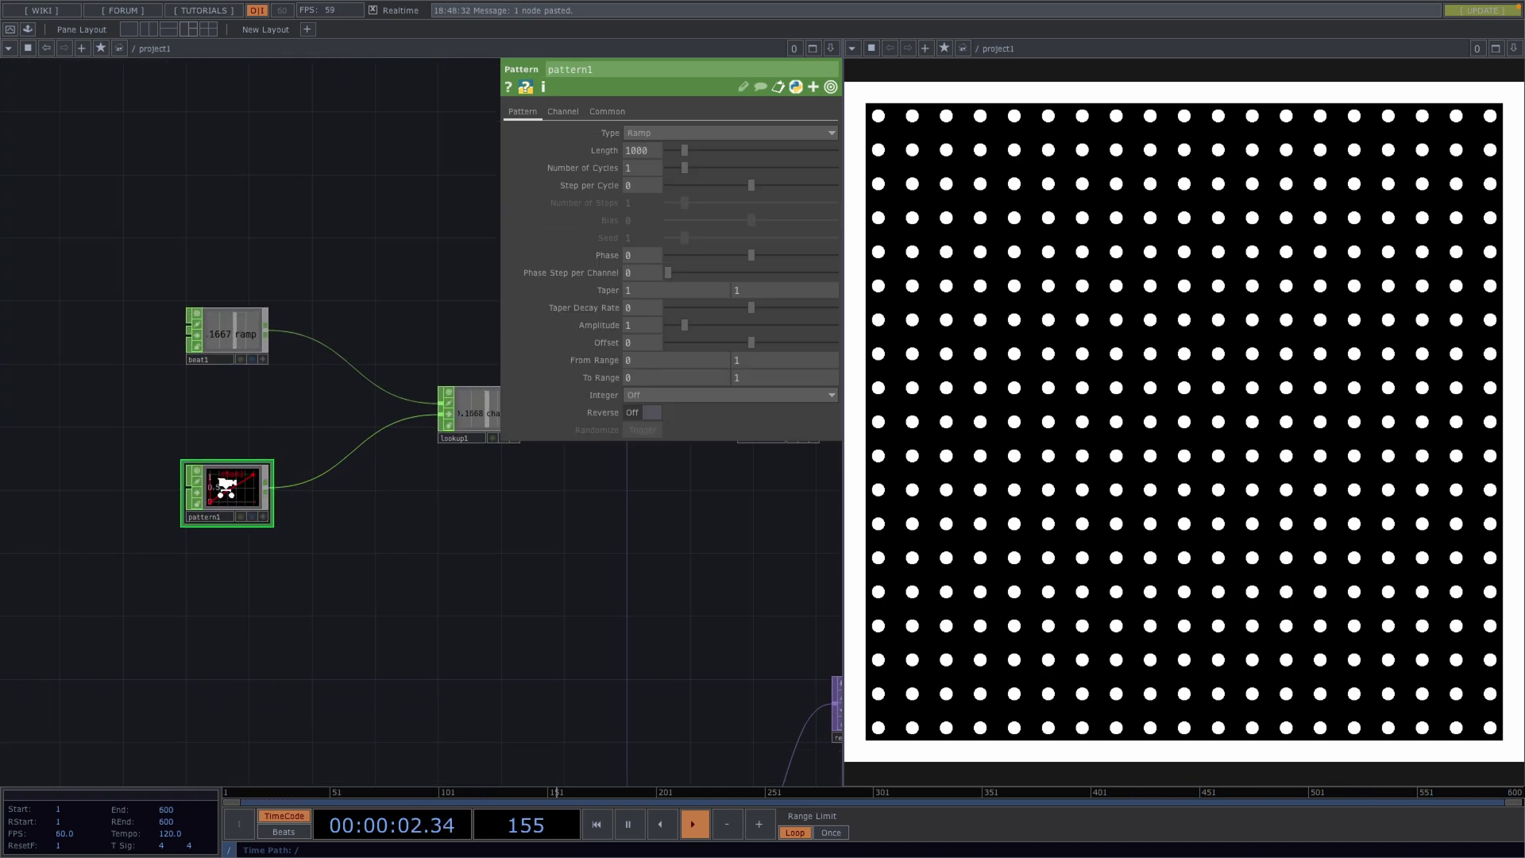
scroll(226, 486, up, 5)
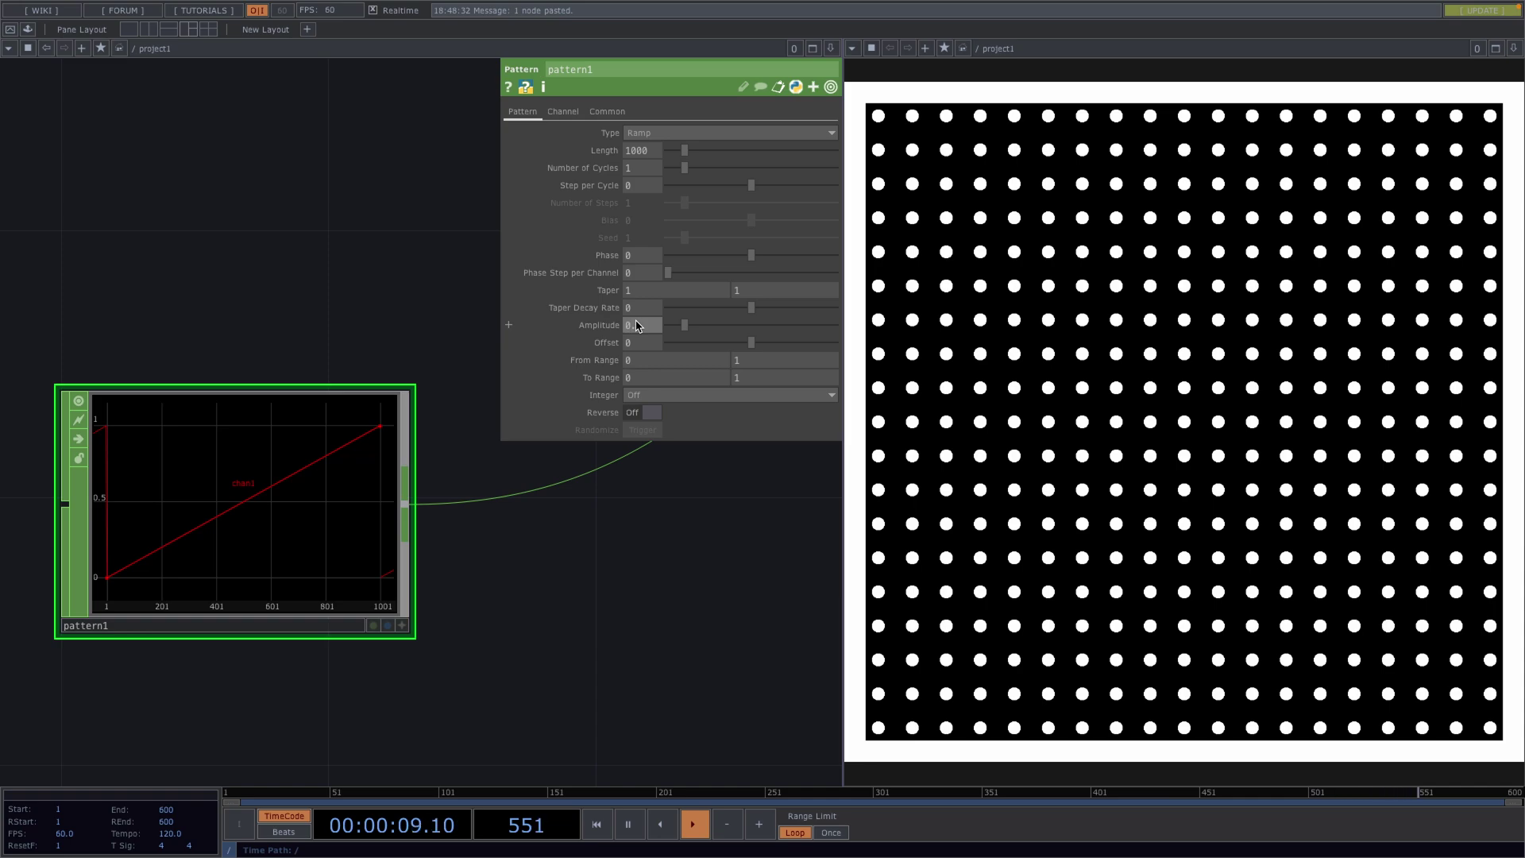
text(2)
key(Return)
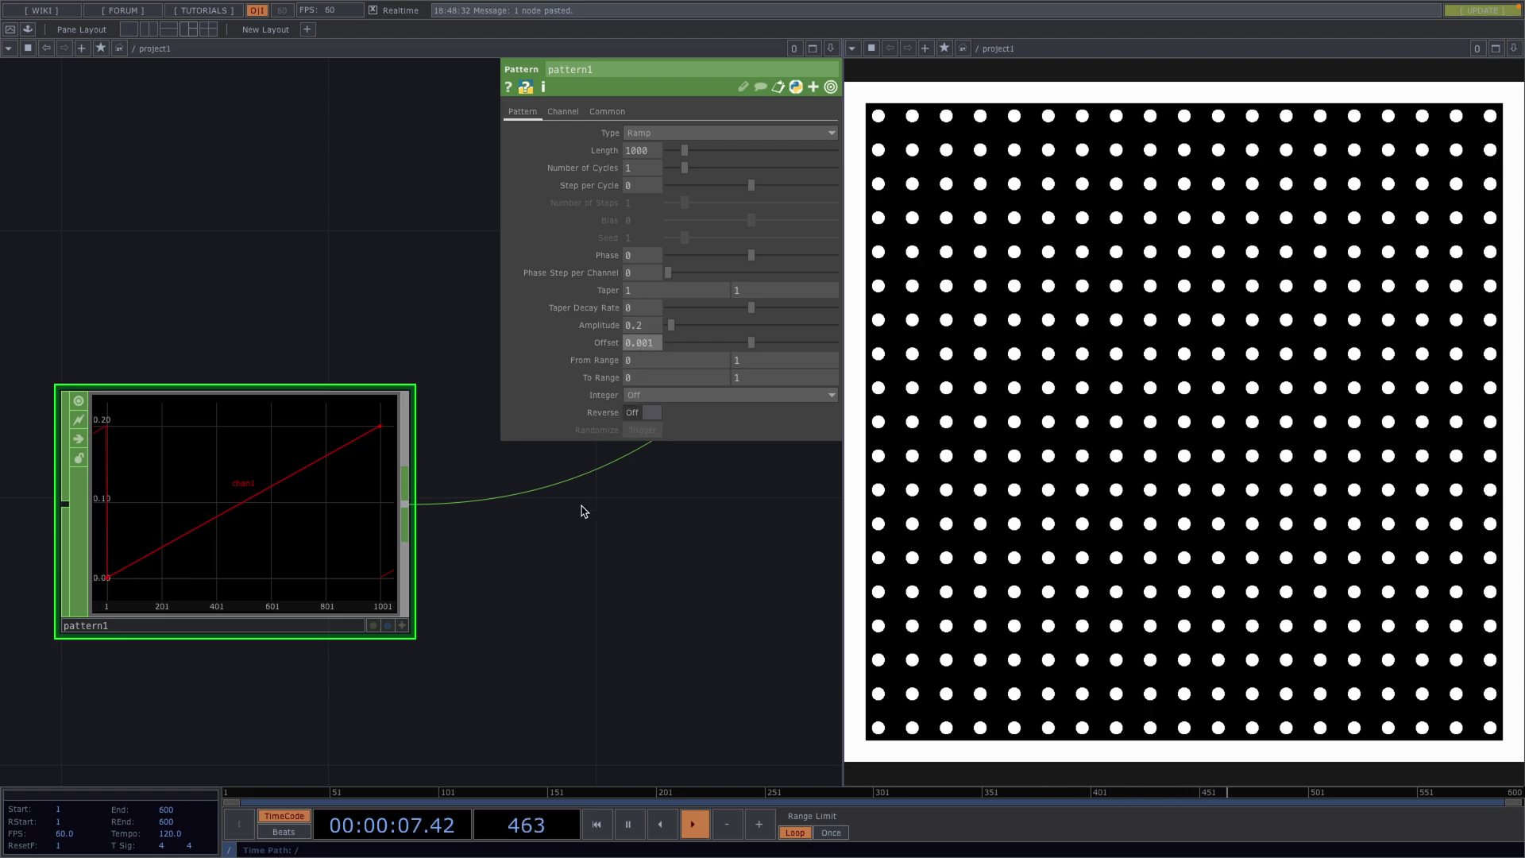
Add a Trigger CHOP after the Null CHOP and open its parameters.
scroll(580, 508, down, 6)
drag(701, 545, 287, 560)
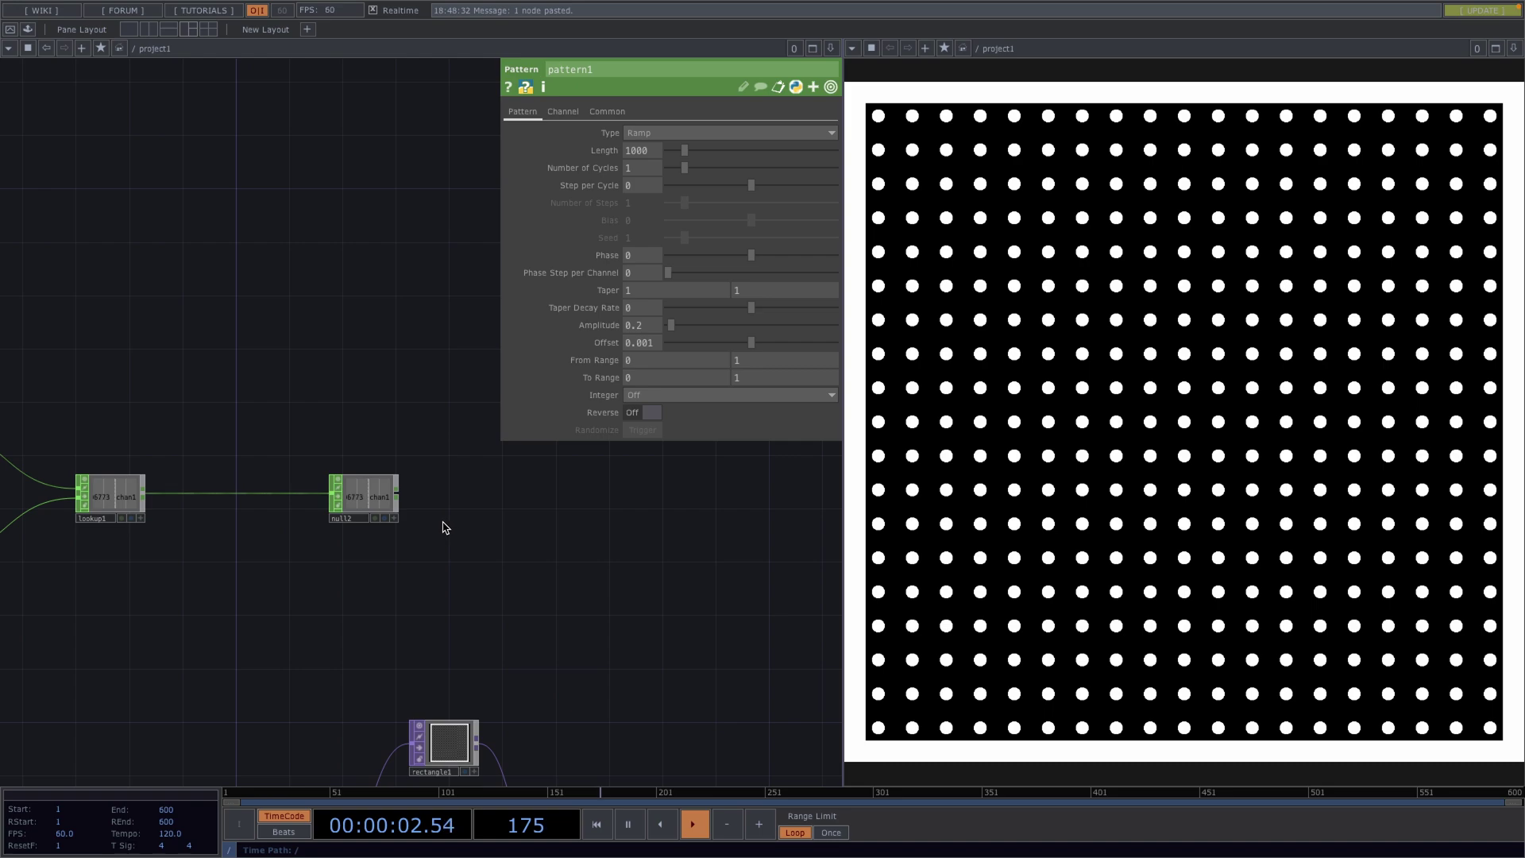
key(Tab)
text(tr)
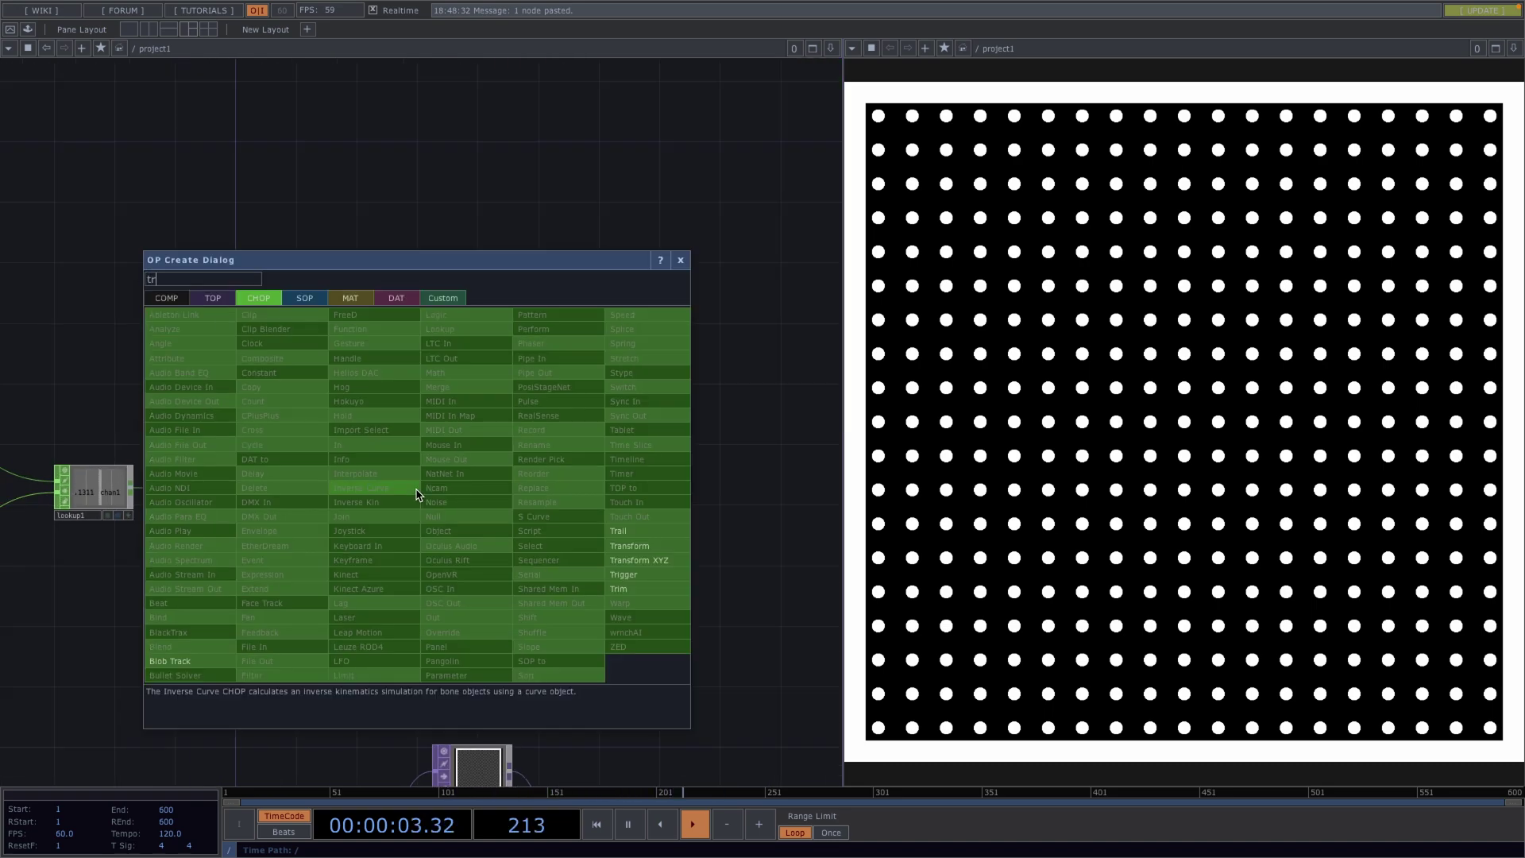
click(624, 574)
click(594, 493)
key(p)
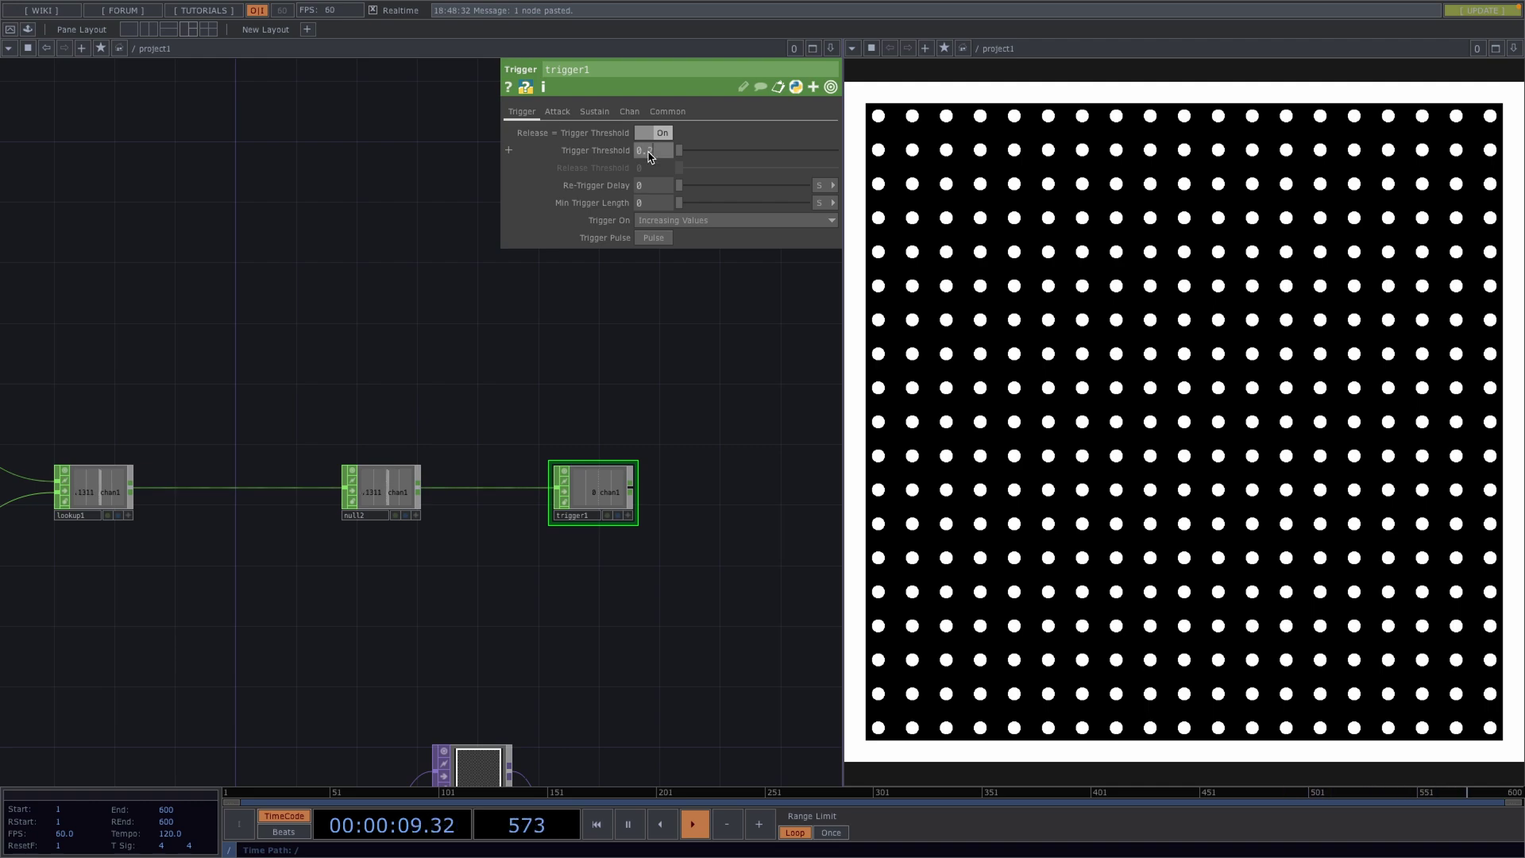
Set the Trigger CHOP's trigger threshold to 0.2 and check its output.
click(648, 155)
text(0.2)
key(Return)
scroll(597, 513, up, 5)
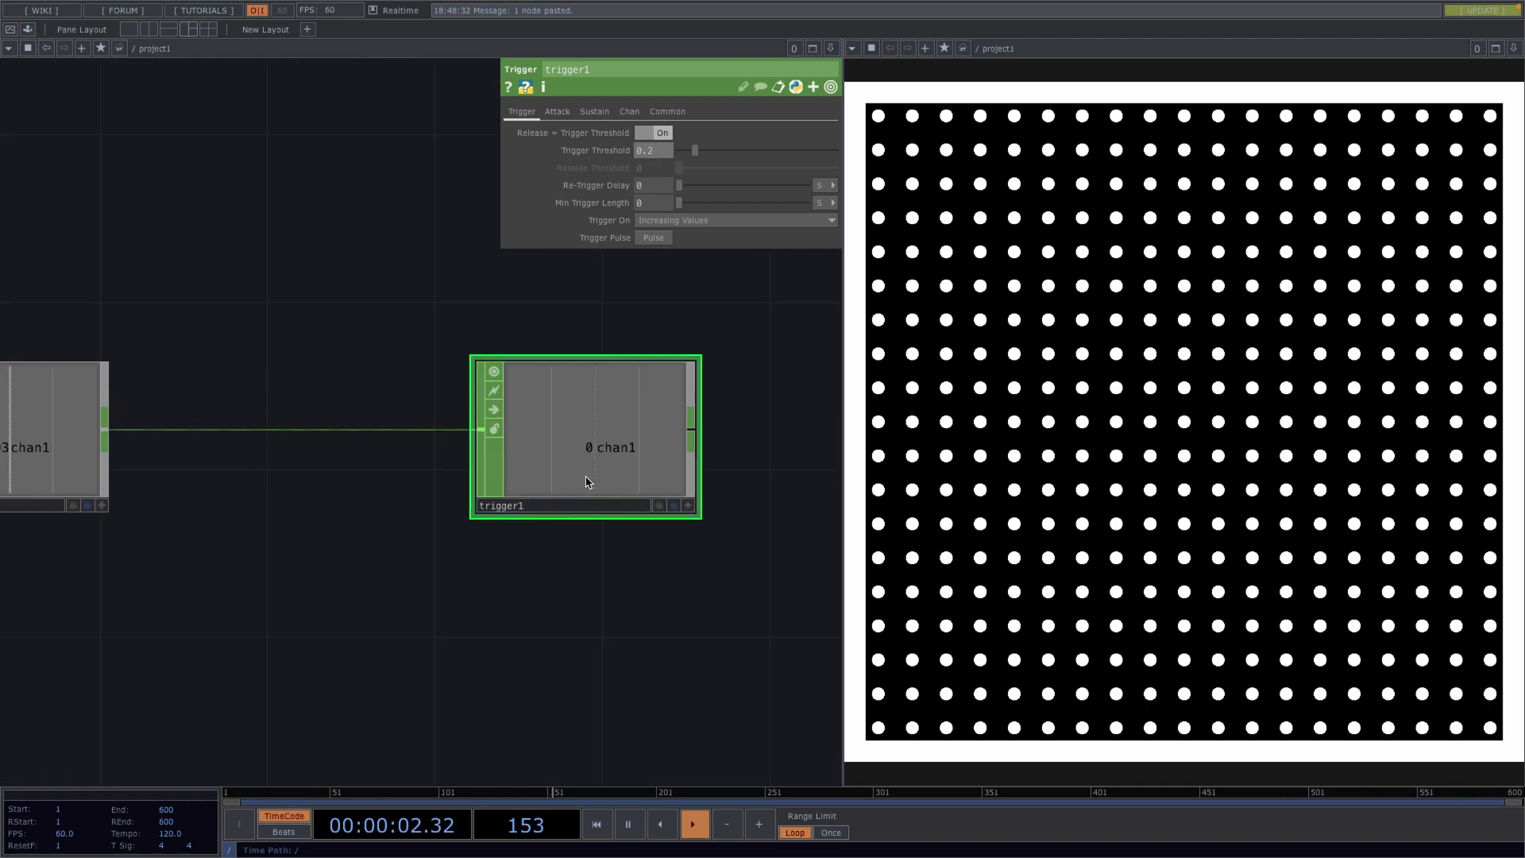
scroll(588, 483, down, 1)
scroll(476, 516, down, 2)
drag(340, 545, 459, 544)
scroll(111, 508, down, 2)
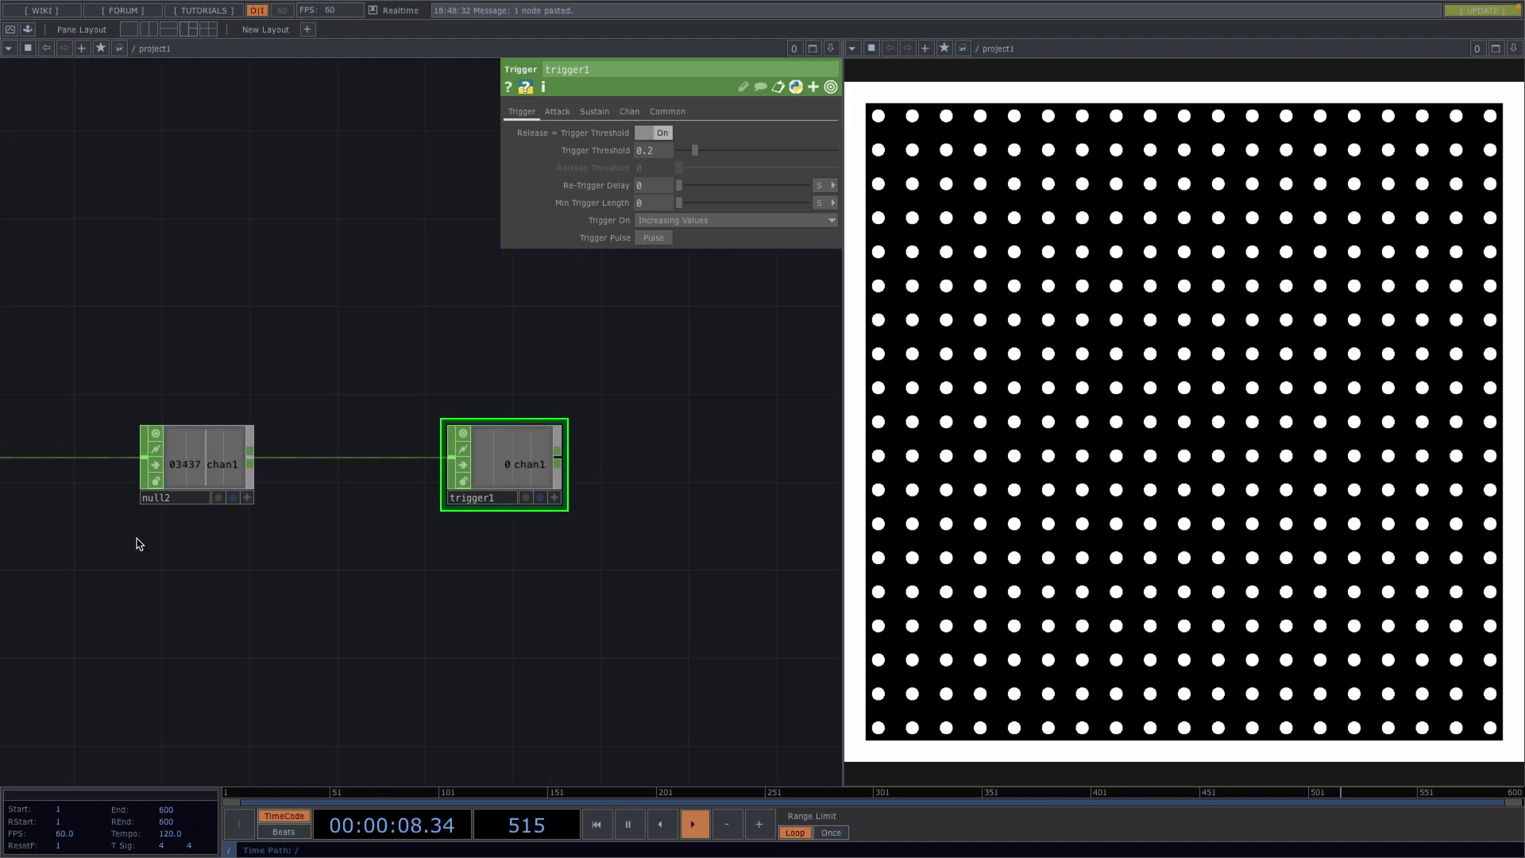
Set the Pattern CHOP's offset to 0.01 and check the Trigger CHOP's output.
drag(137, 538, 603, 548)
scroll(384, 528, down, 1)
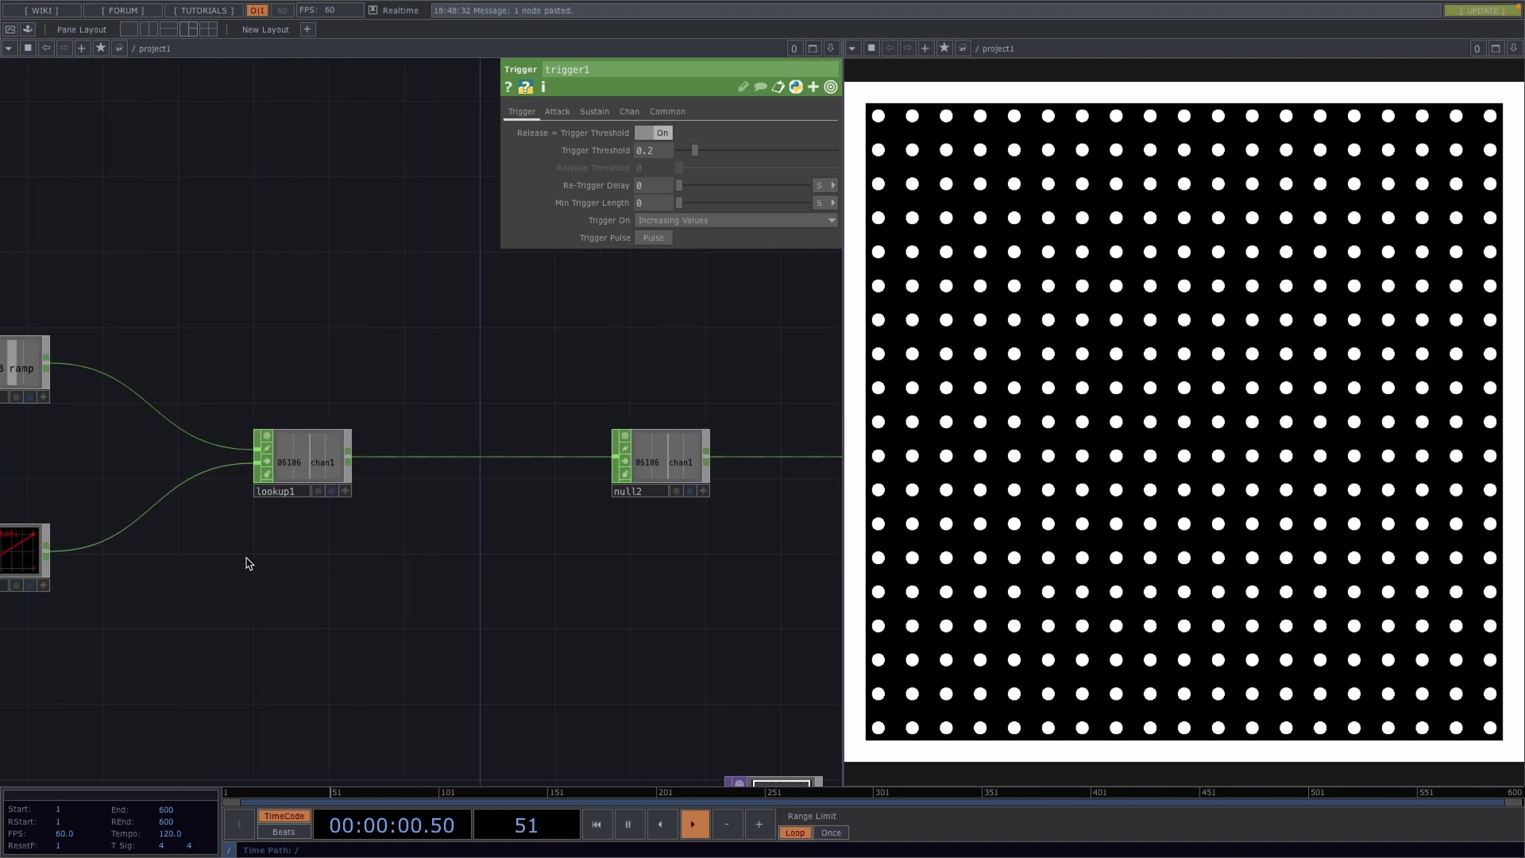
click(22, 550)
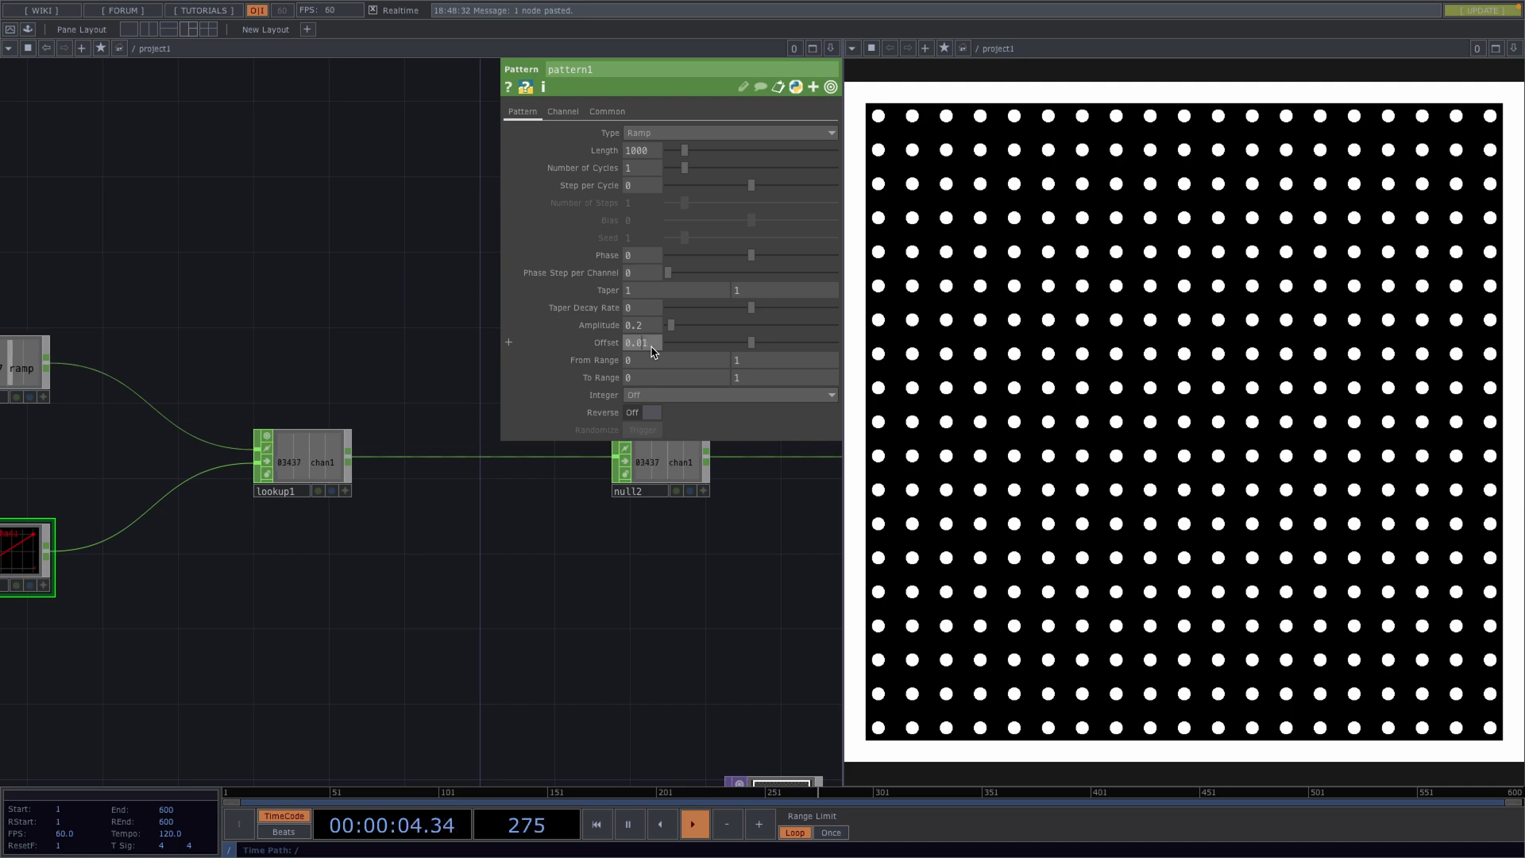
drag(738, 664, 259, 612)
scroll(349, 490, up, 2)
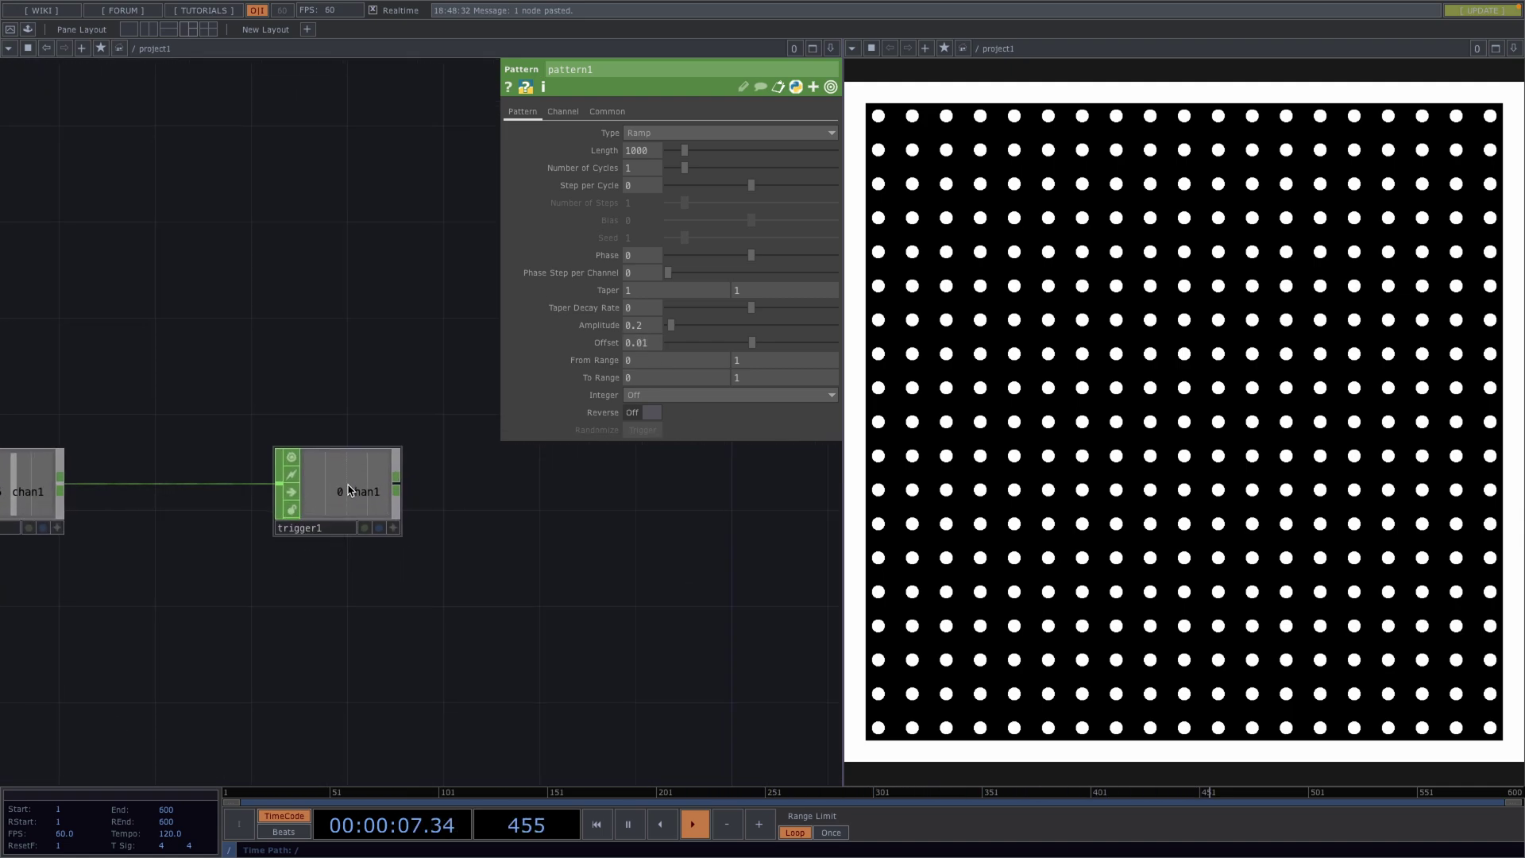
Reference the Null CHOP's chan1 channel in both the X and Y translation of transform3.
scroll(358, 602, down, 3)
scroll(350, 620, down, 1)
drag(350, 619, 355, 428)
scroll(465, 543, down, 1)
click(383, 430)
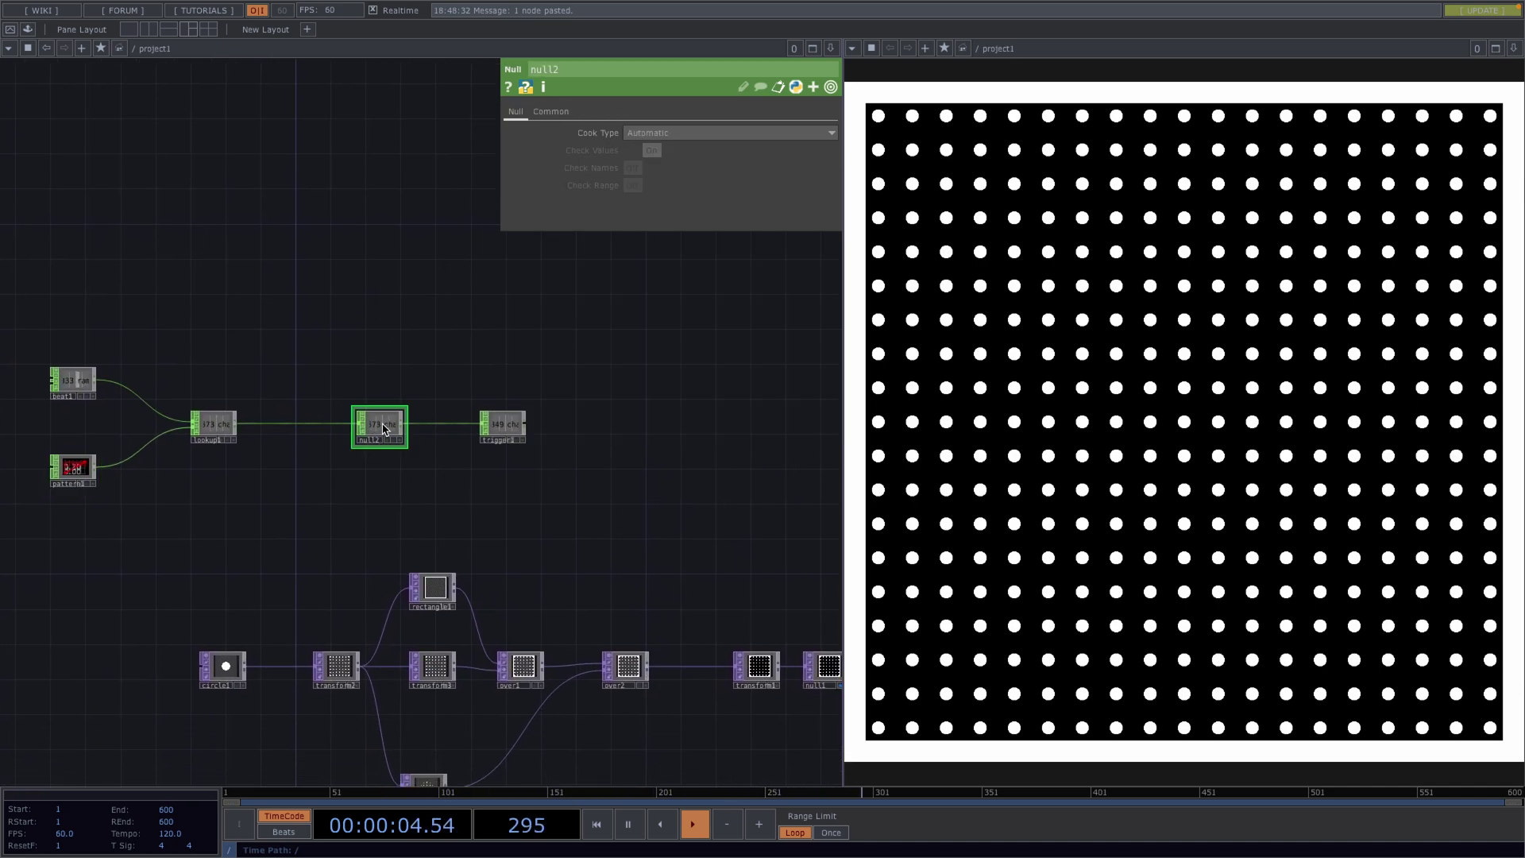
scroll(381, 427, up, 2)
drag(375, 427, 448, 703)
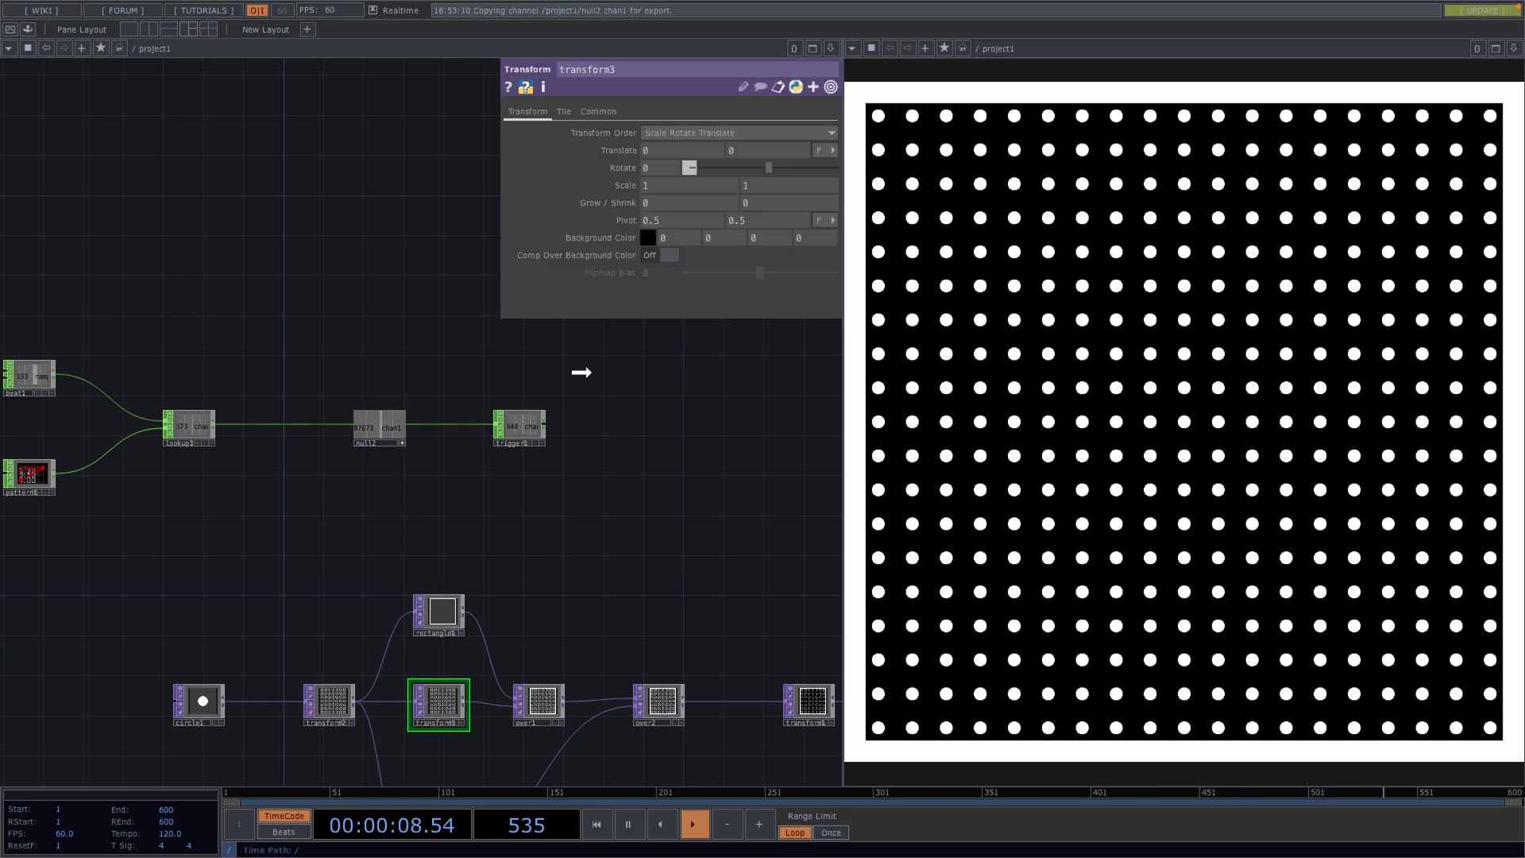
drag(595, 226, 628, 150)
click(630, 142)
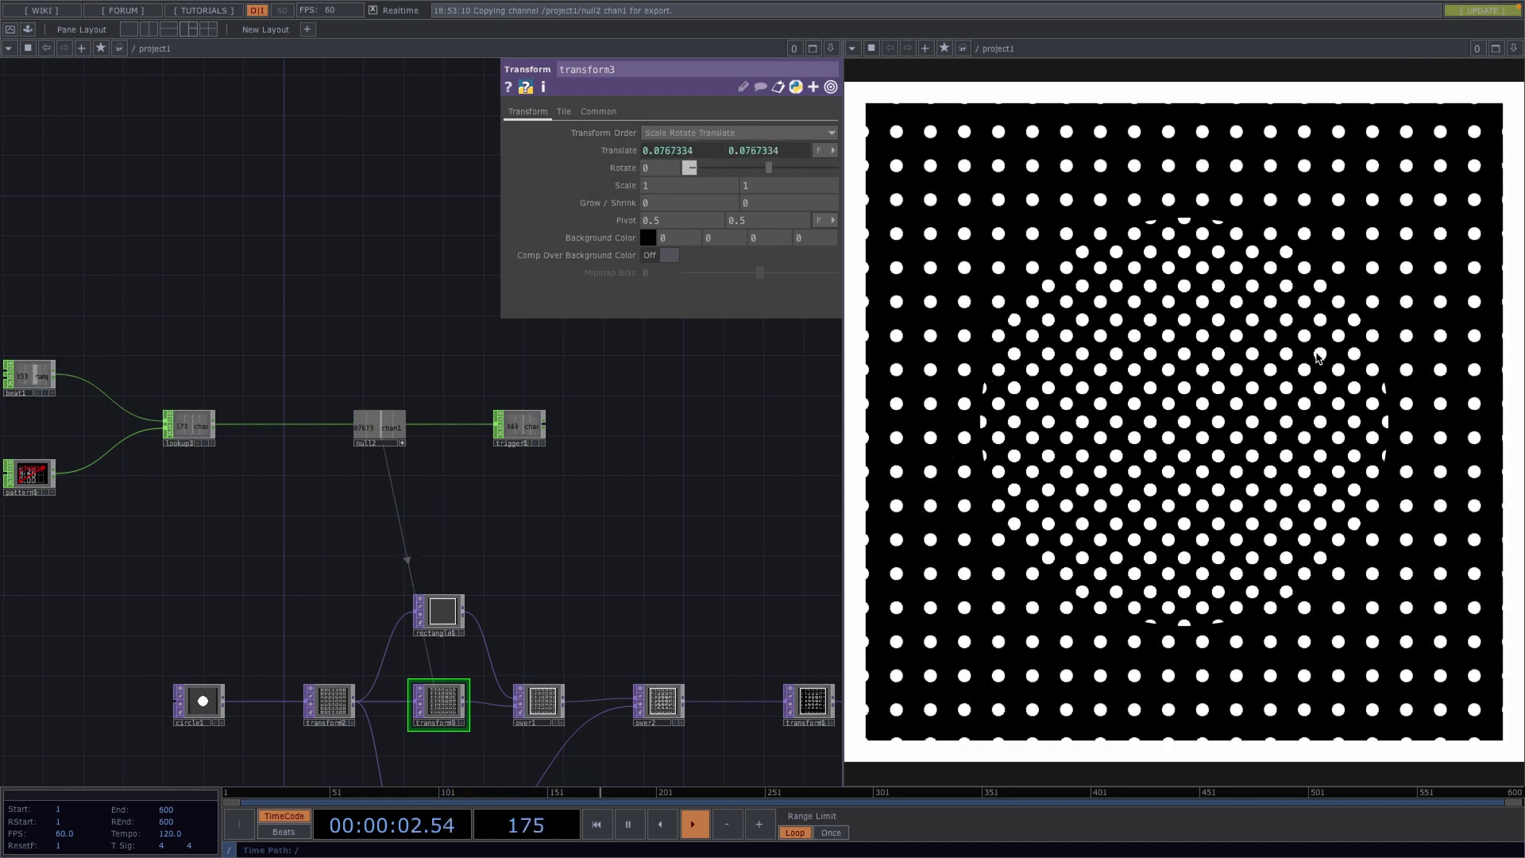
Set the Beat CHOP's period to 7.87 and deactivate the Null CHOP's viewer.
click(26, 380)
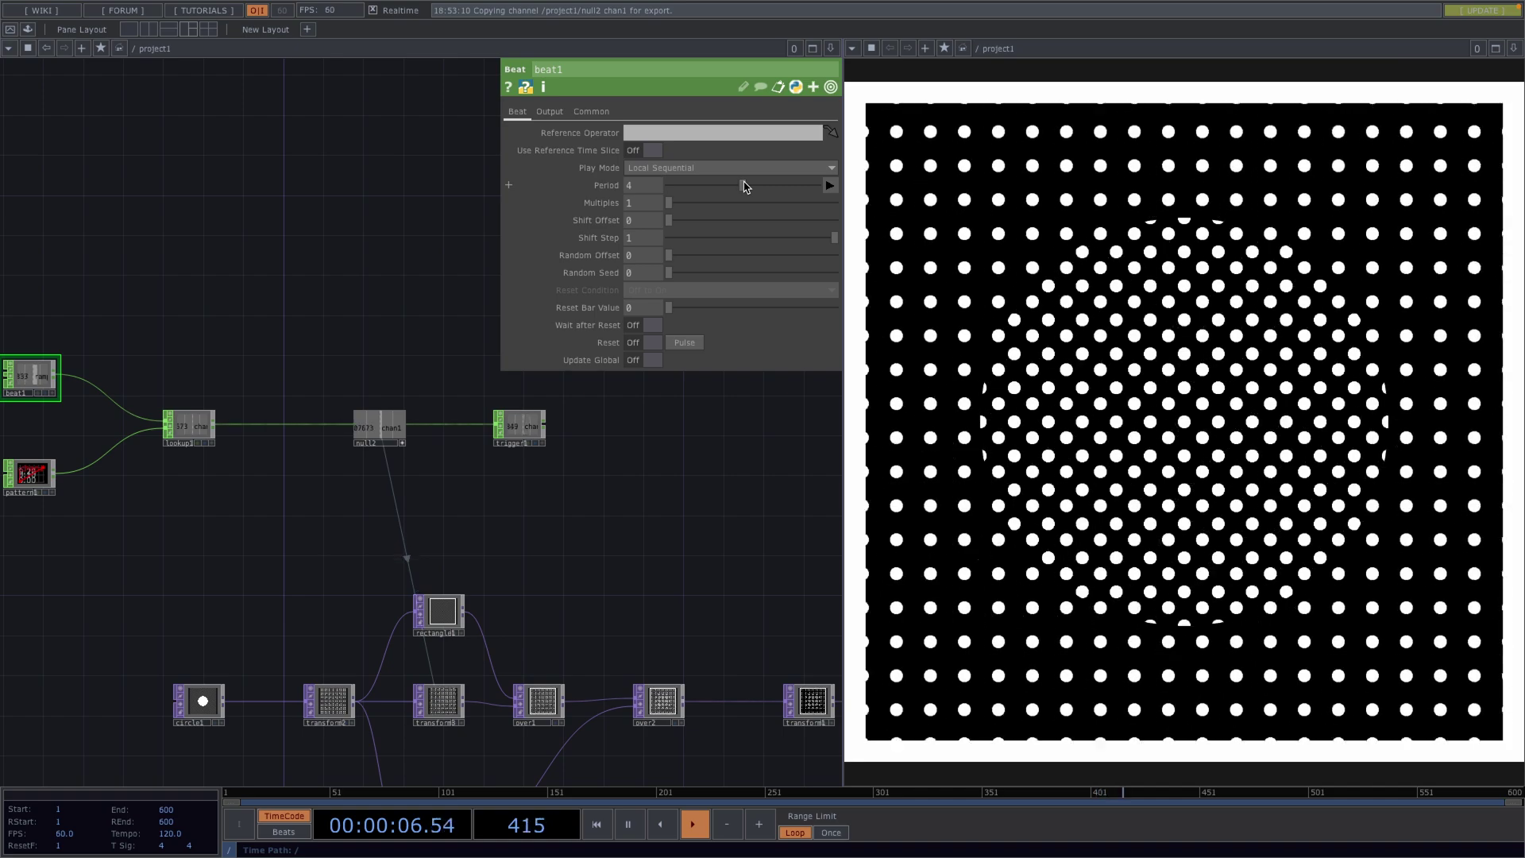
drag(743, 185, 855, 191)
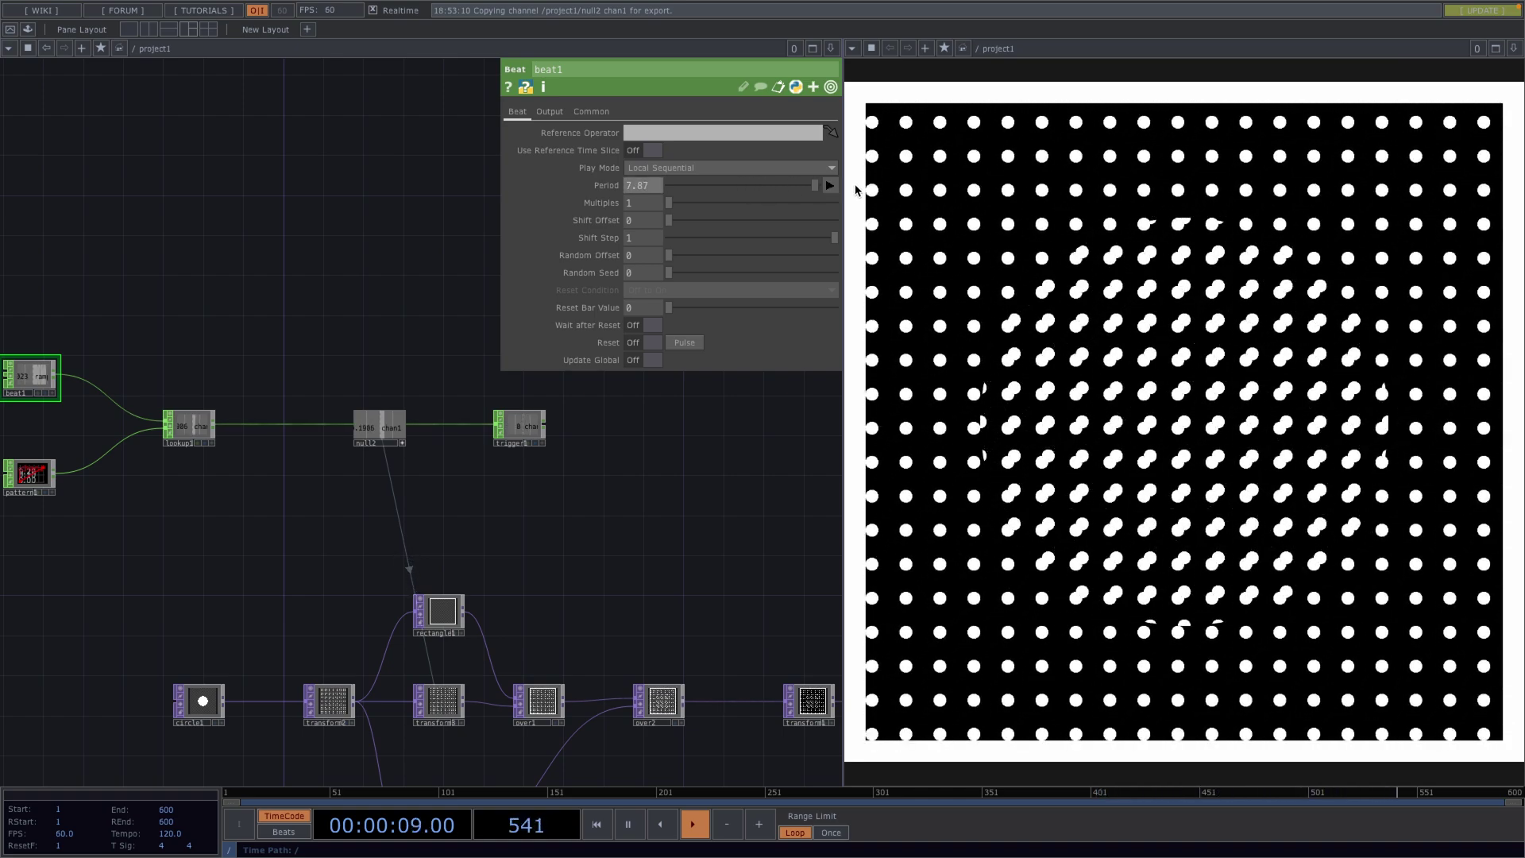
click(402, 443)
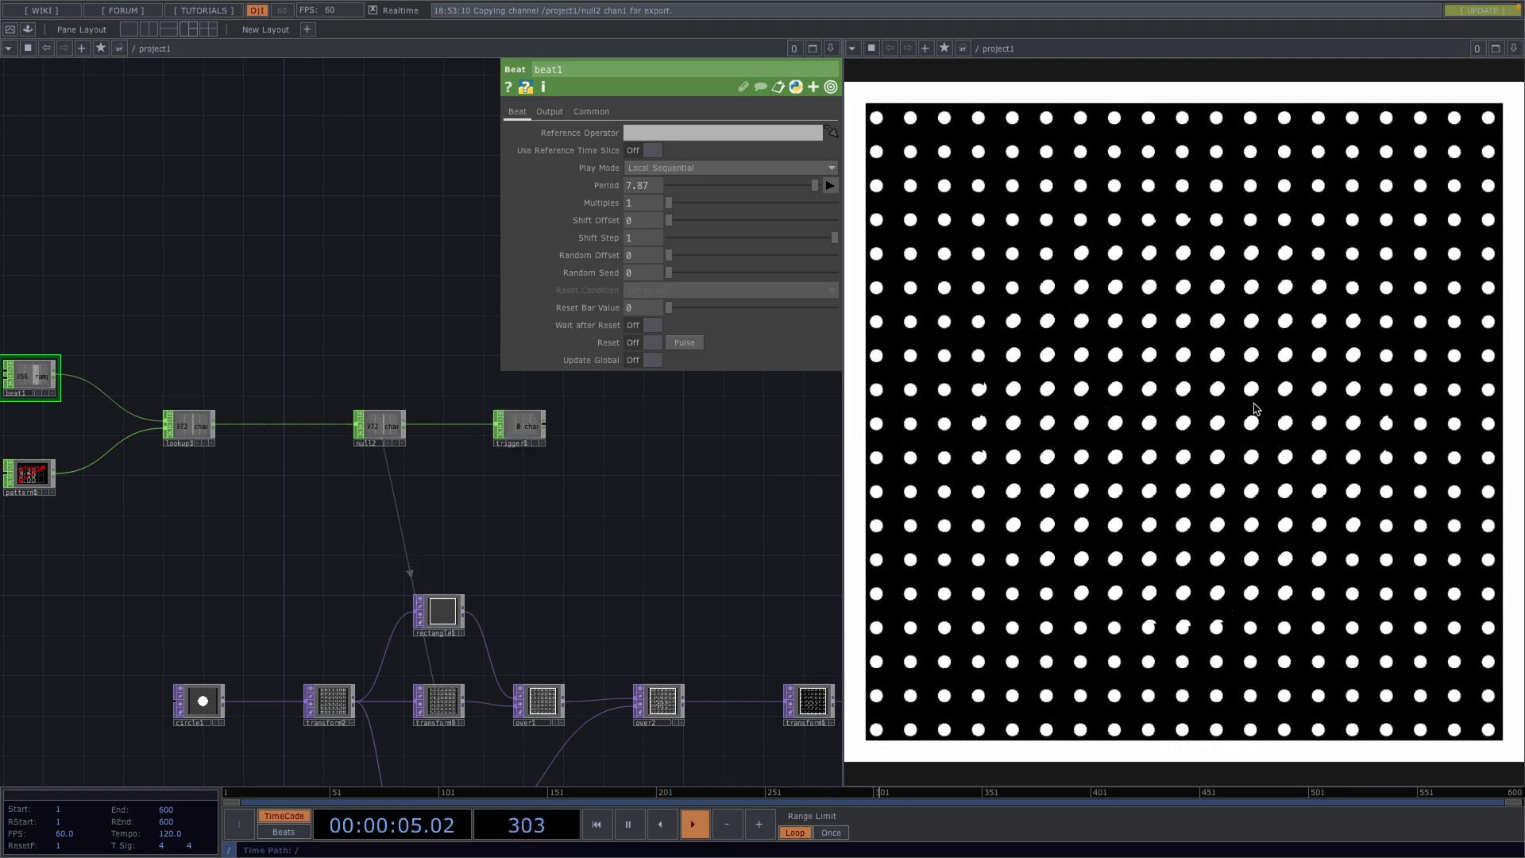
Negate transform3's X translation expression so it reads -op('null2')['chan1'].
click(442, 707)
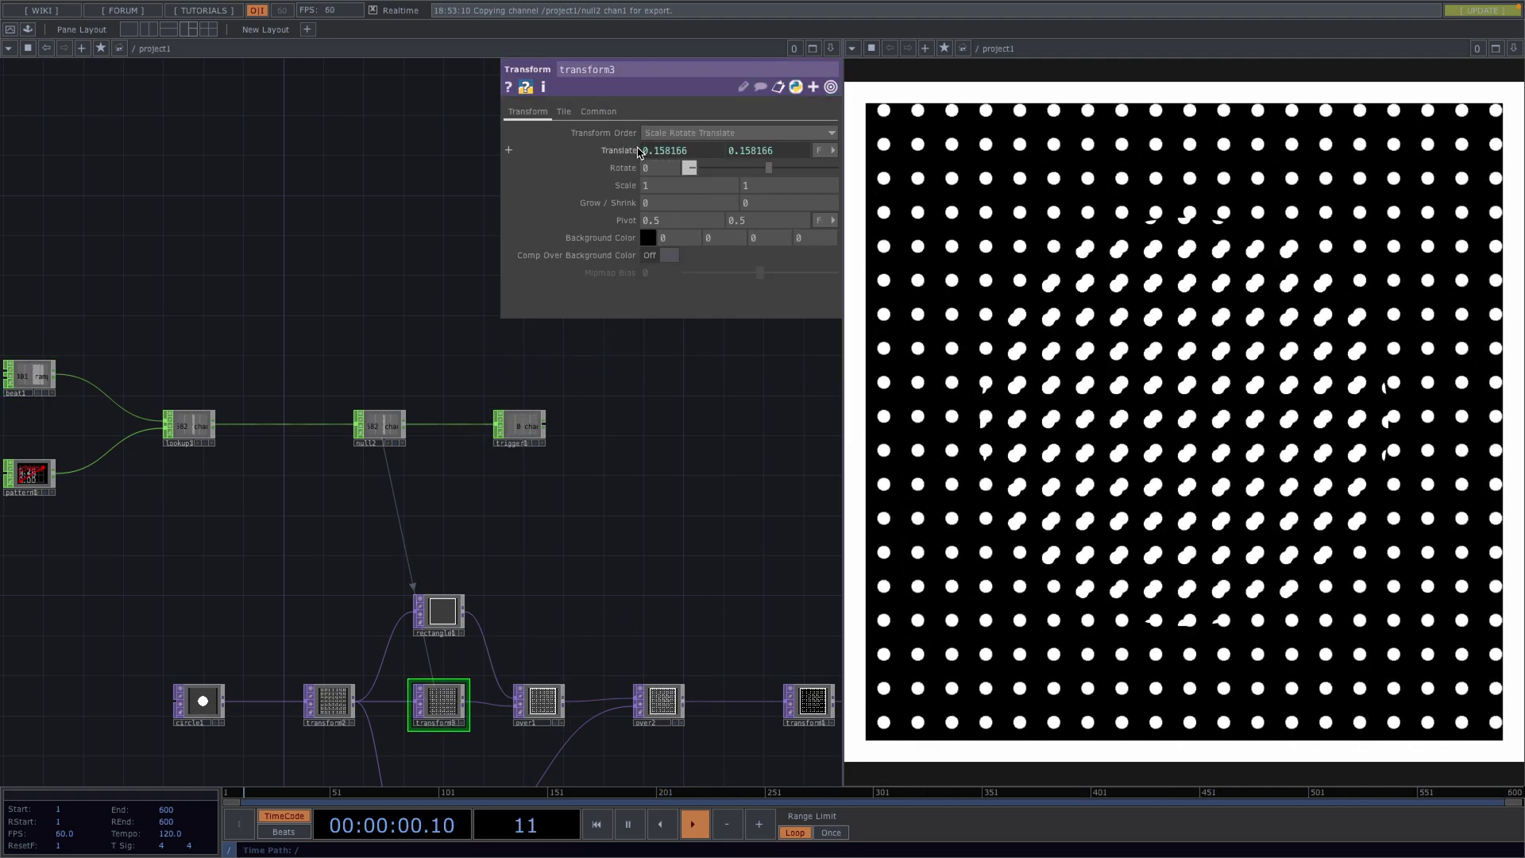
right_click(659, 151)
click(658, 167)
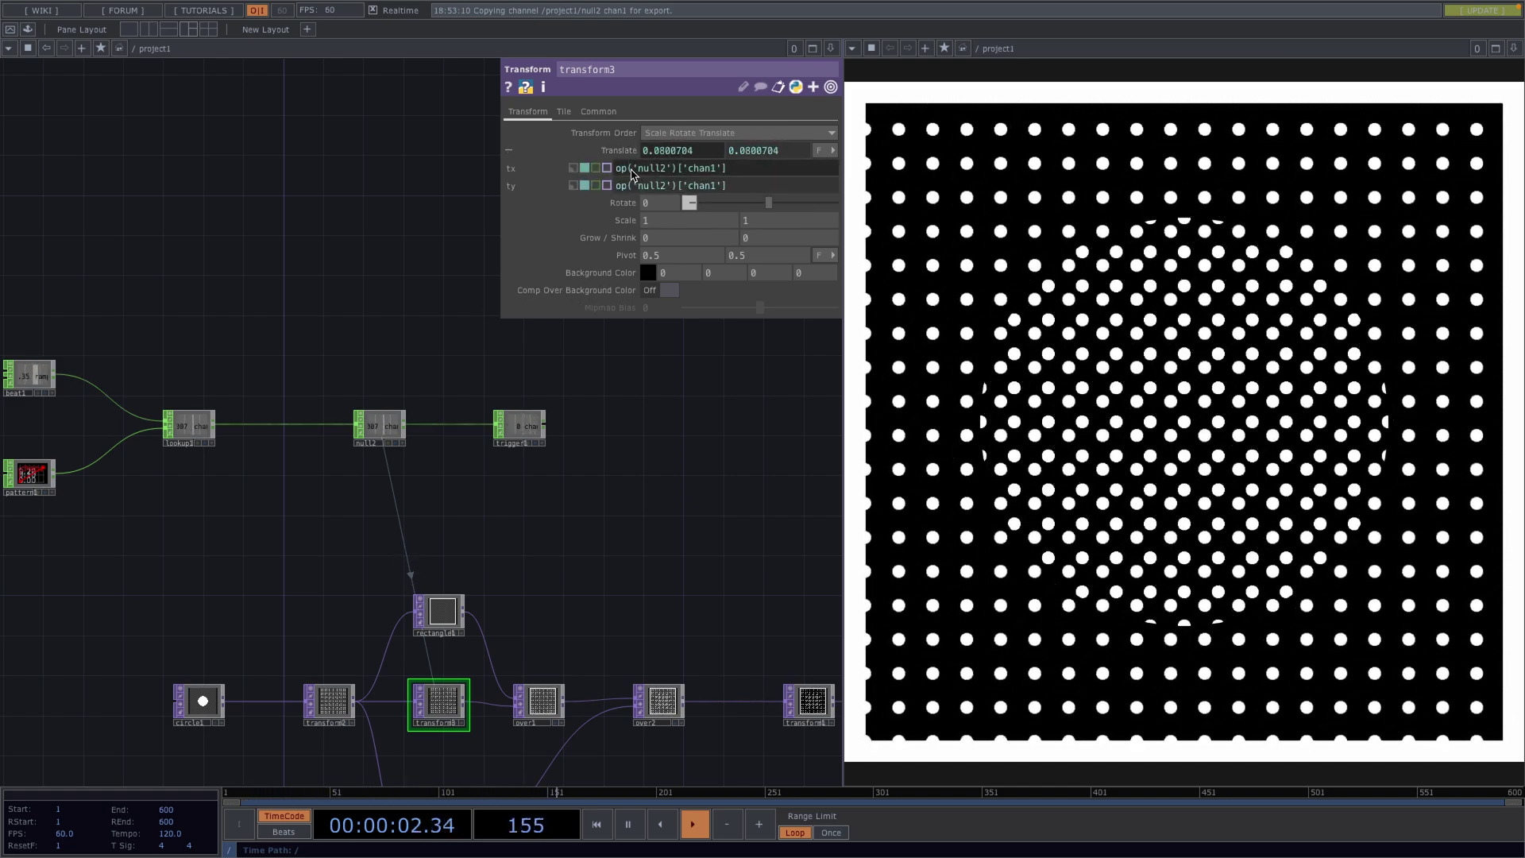
text(-)
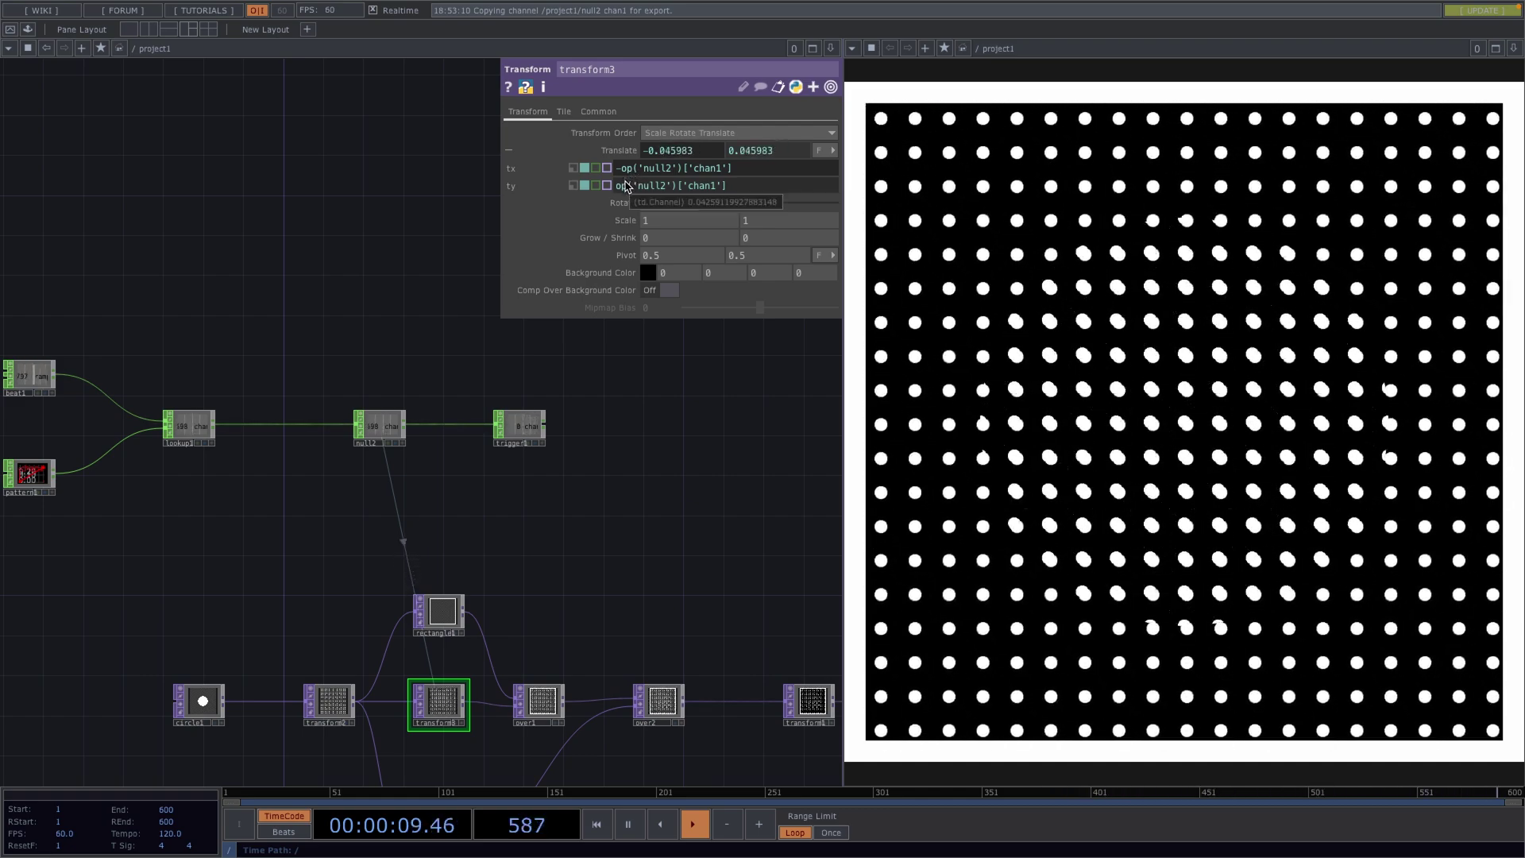
Change transform3's translation expressions to op('null2')['chan1'] for X and -op('null2')['chan1'] for Y.
click(624, 185)
text(-)
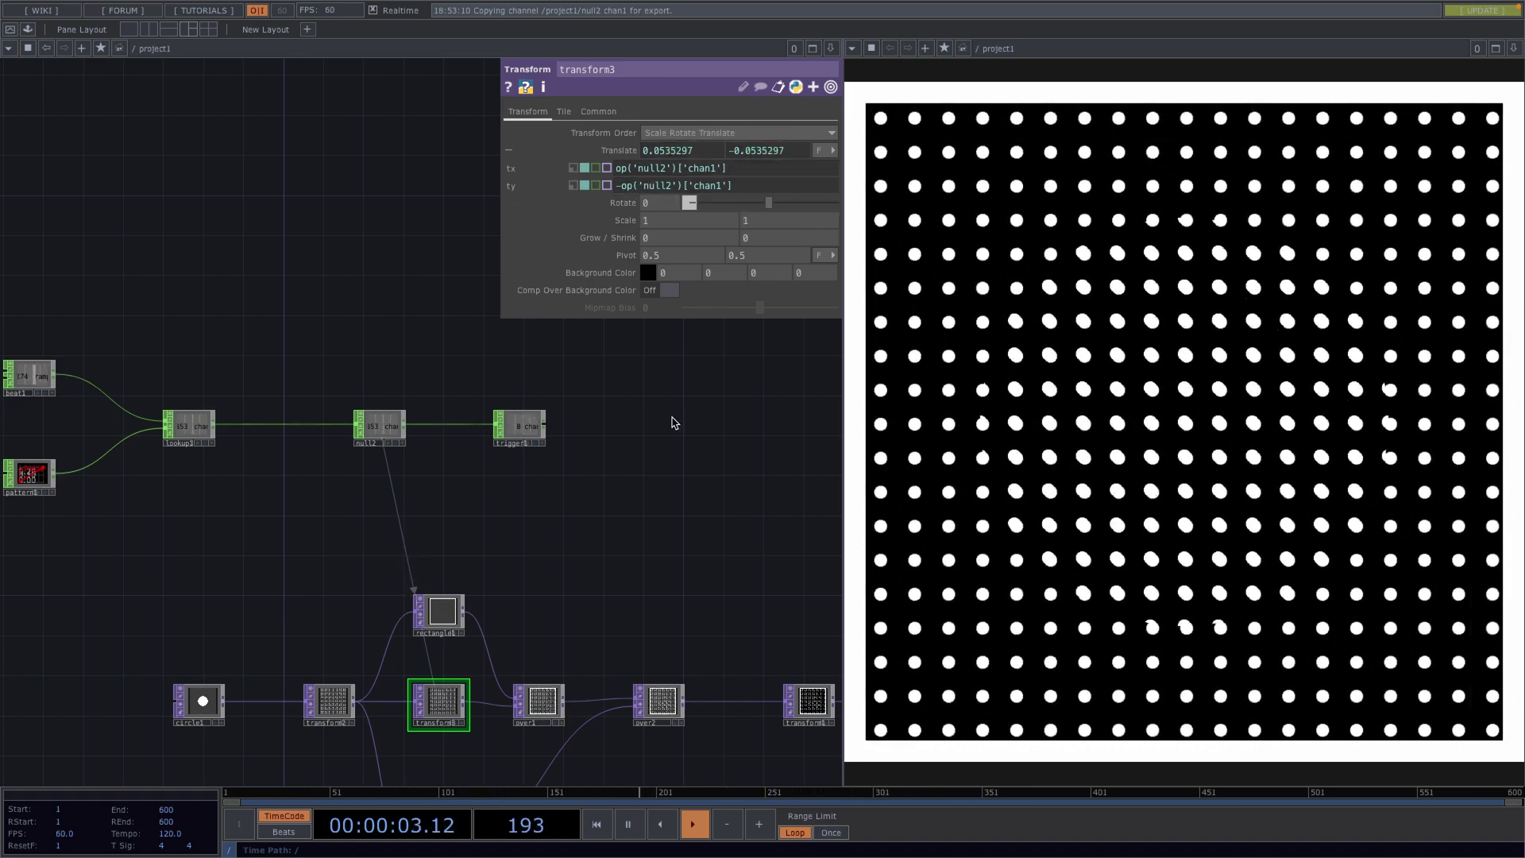
Add a Constant CHOP in the empty network area above the Trigger CHOP.
drag(674, 426, 603, 466)
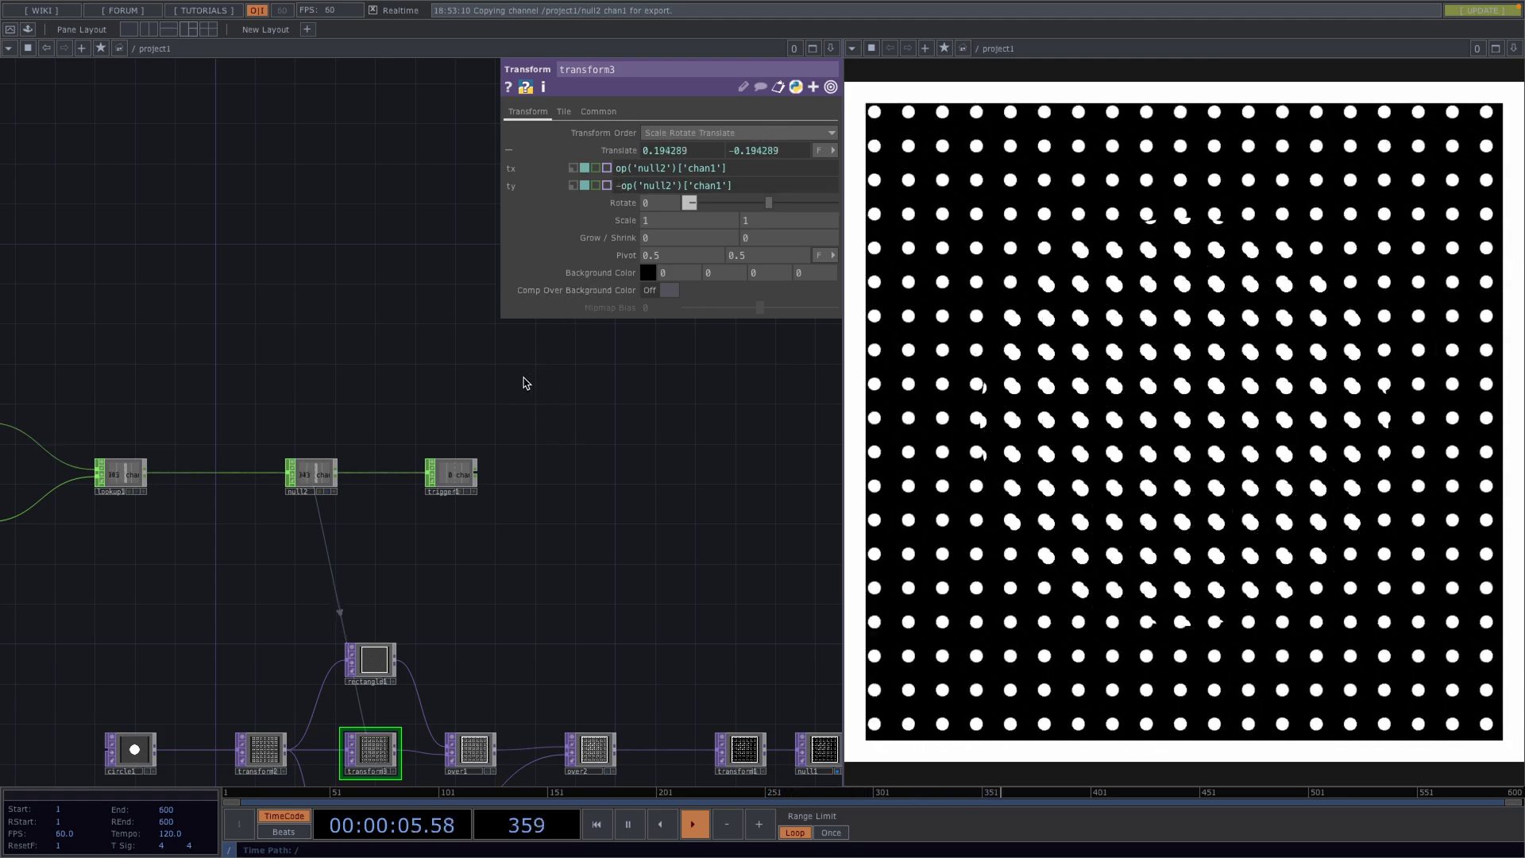
drag(525, 381, 453, 476)
scroll(452, 480, up, 2)
key(Tab)
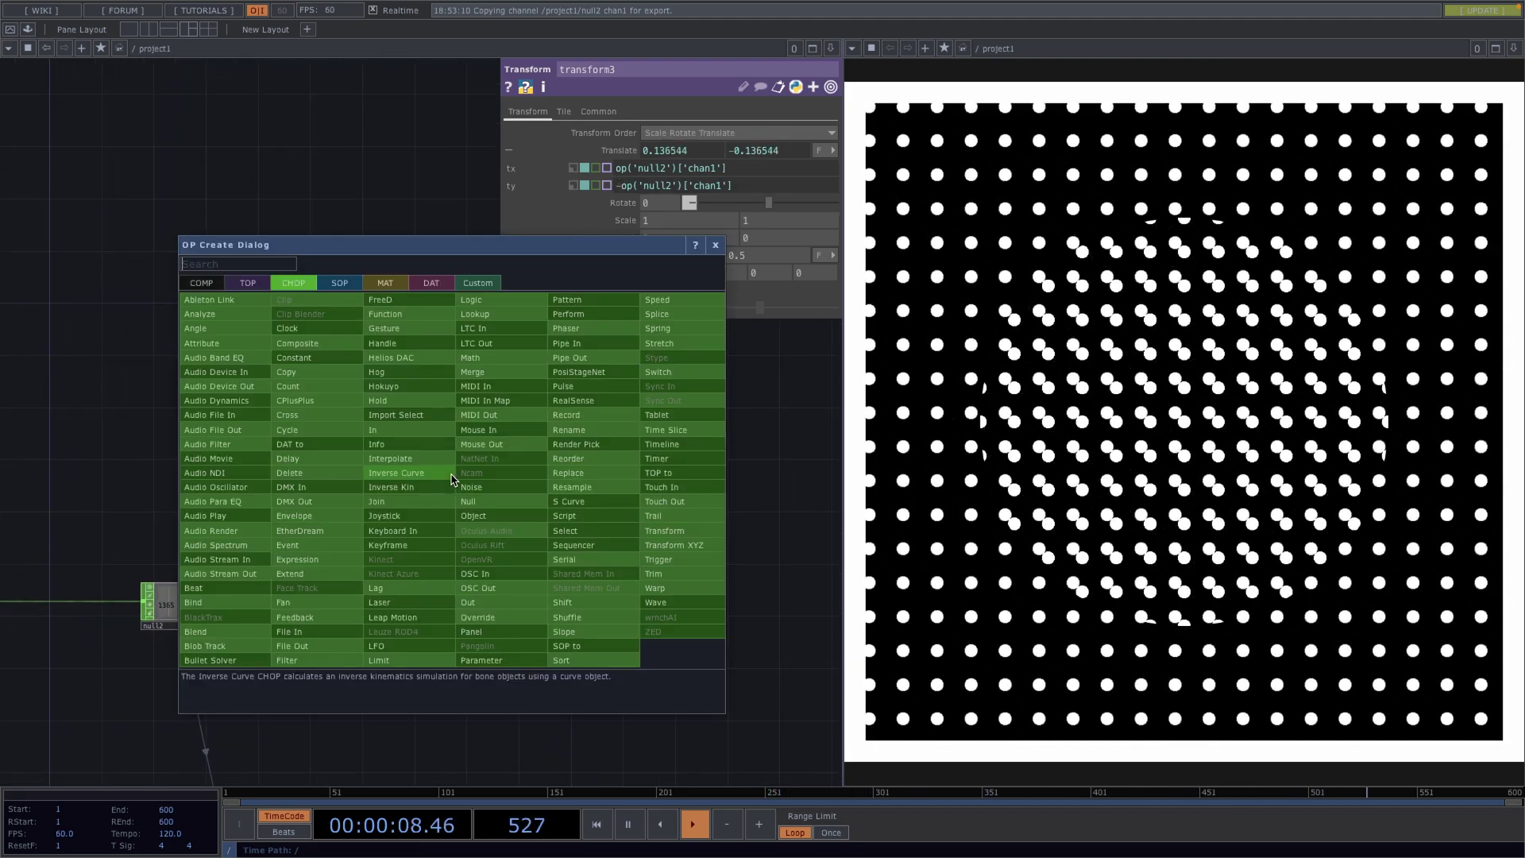
click(342, 363)
click(489, 385)
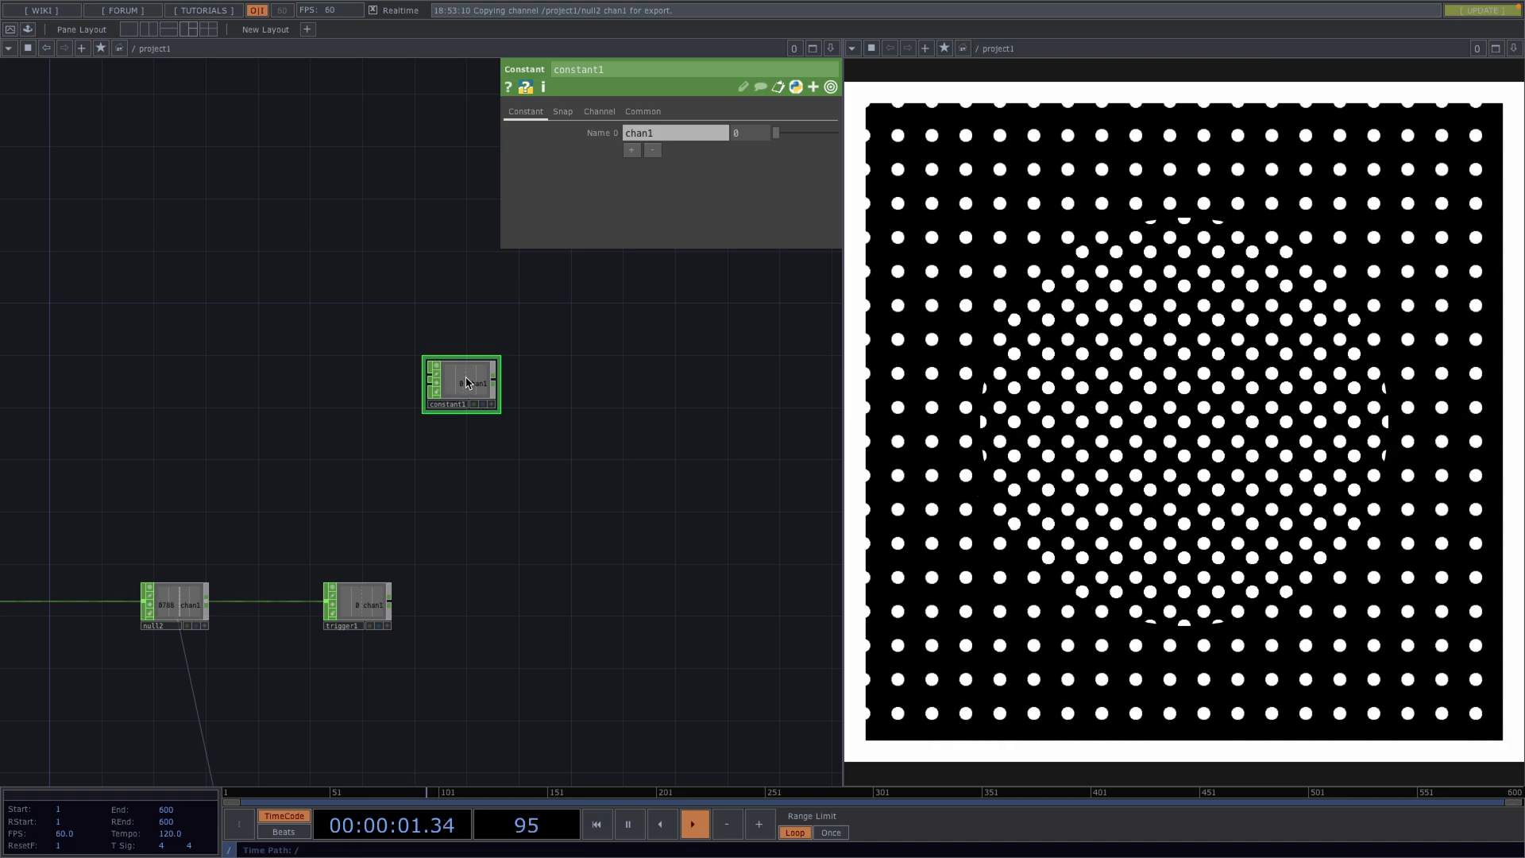
Give the Constant CHOP two channels named signX and signY, both with a value of 1.
click(669, 136)
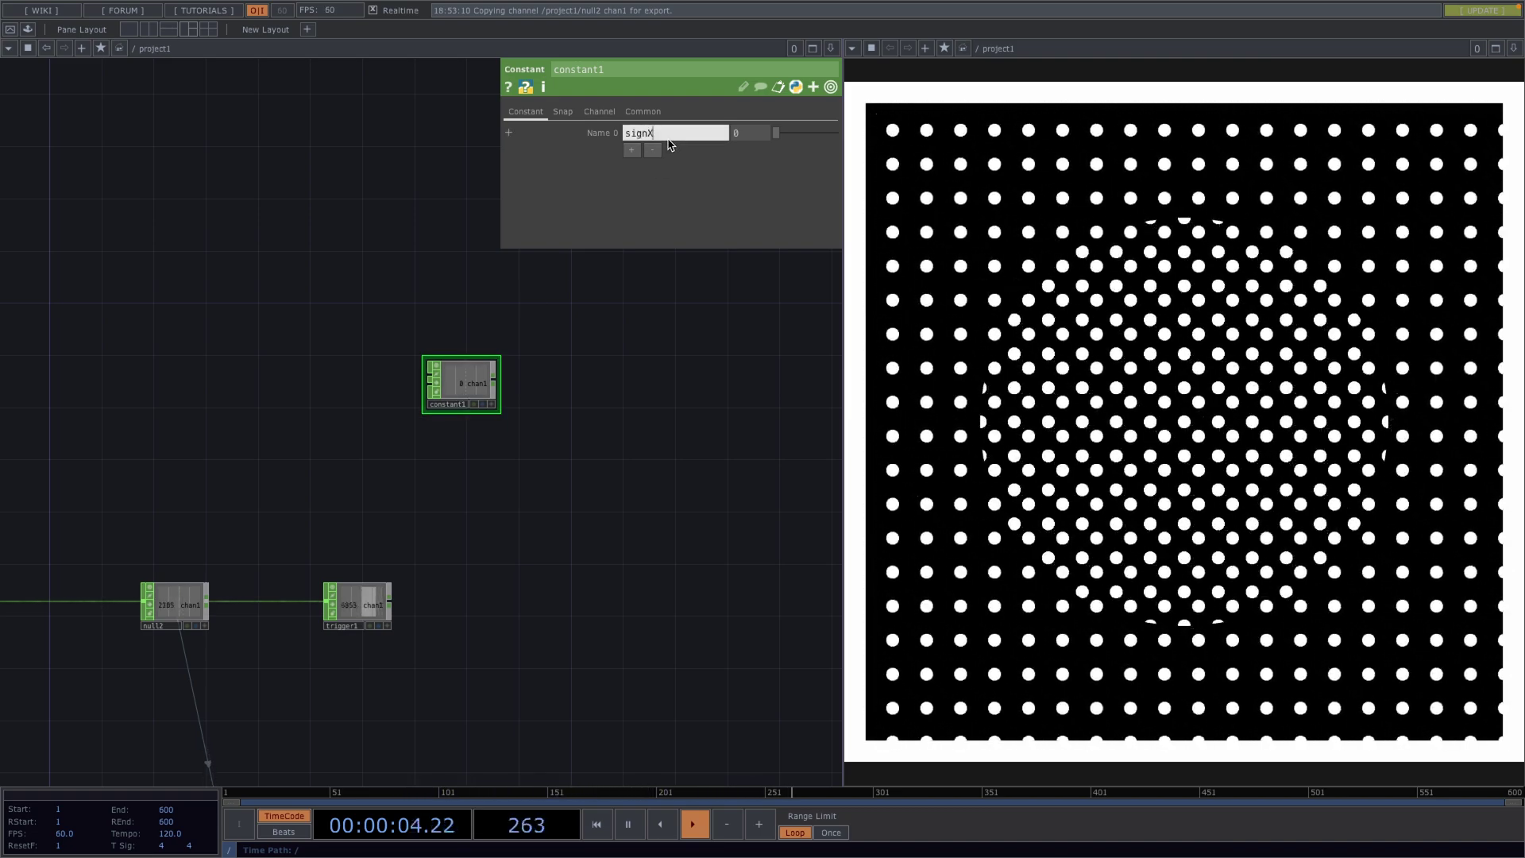
key(Return)
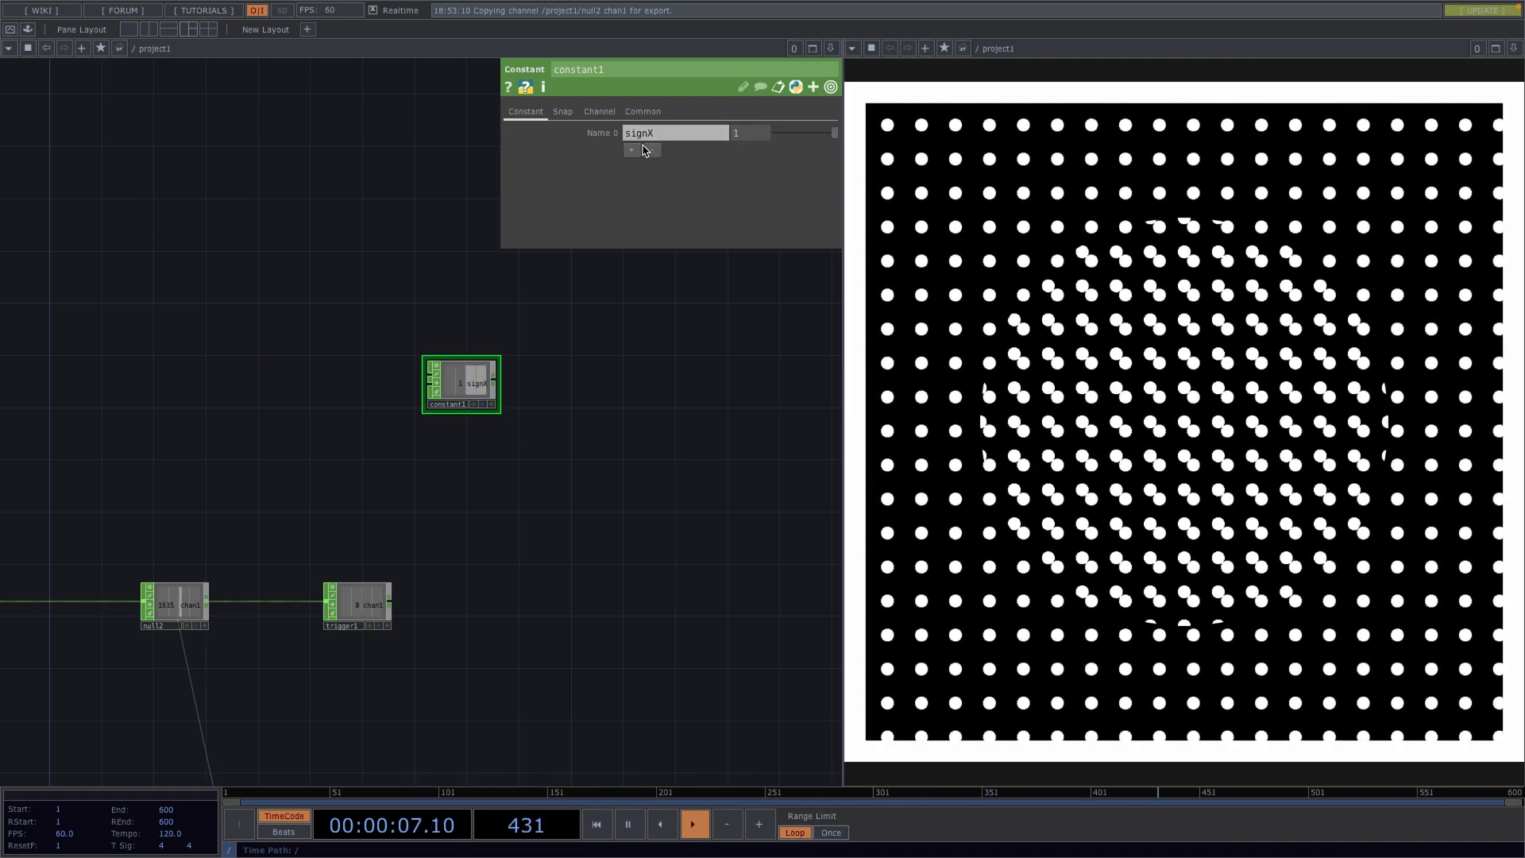
click(635, 150)
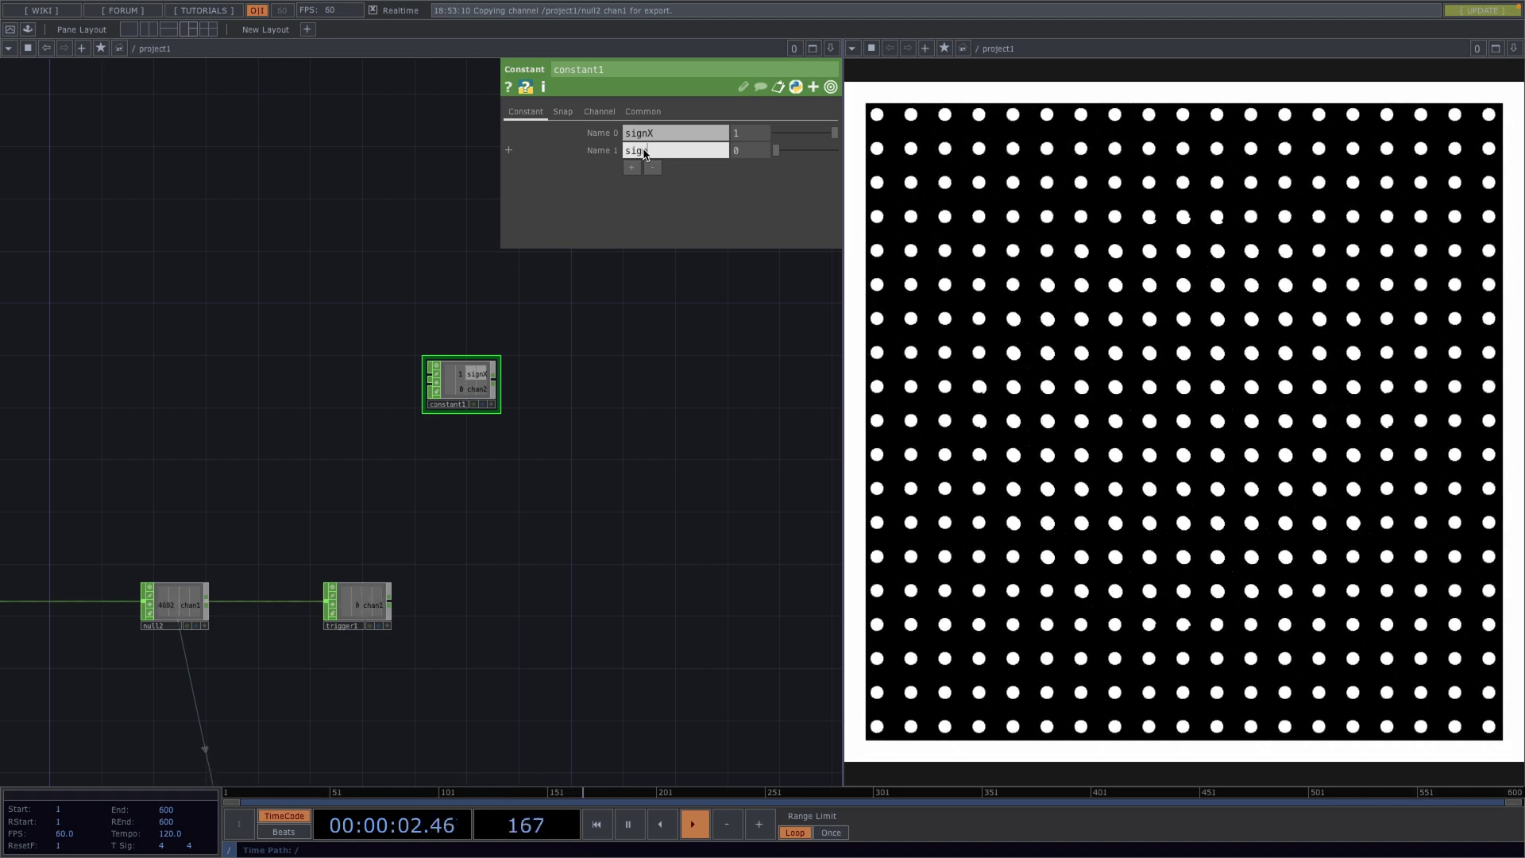
key(Tab)
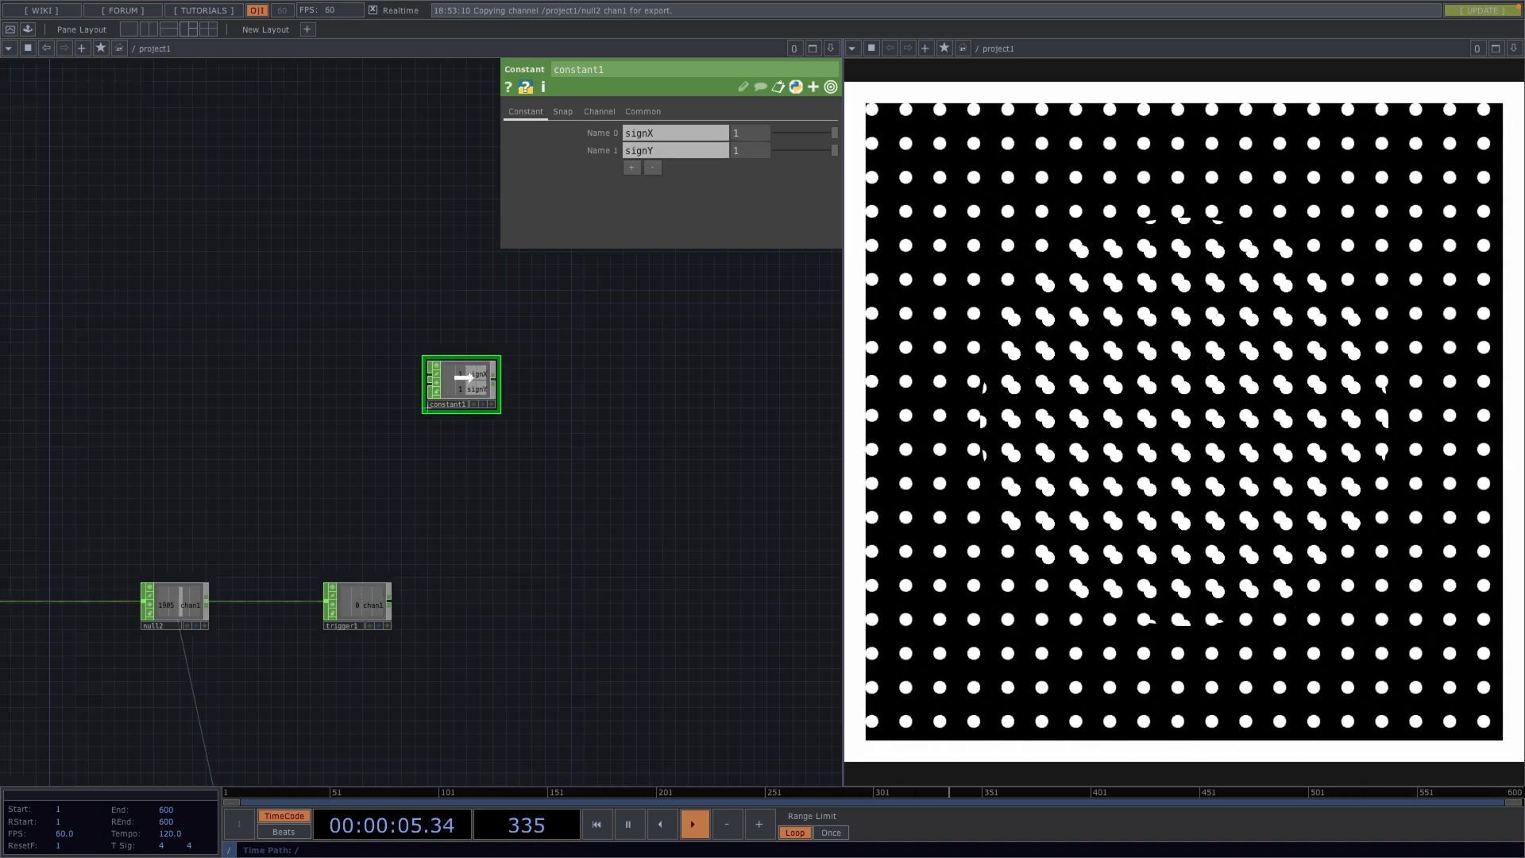
Move the Constant CHOP up and paste three copies of it below.
drag(474, 384, 500, 294)
key(ctrl+v)
key(ctrl+v)
key(ctrl+v)
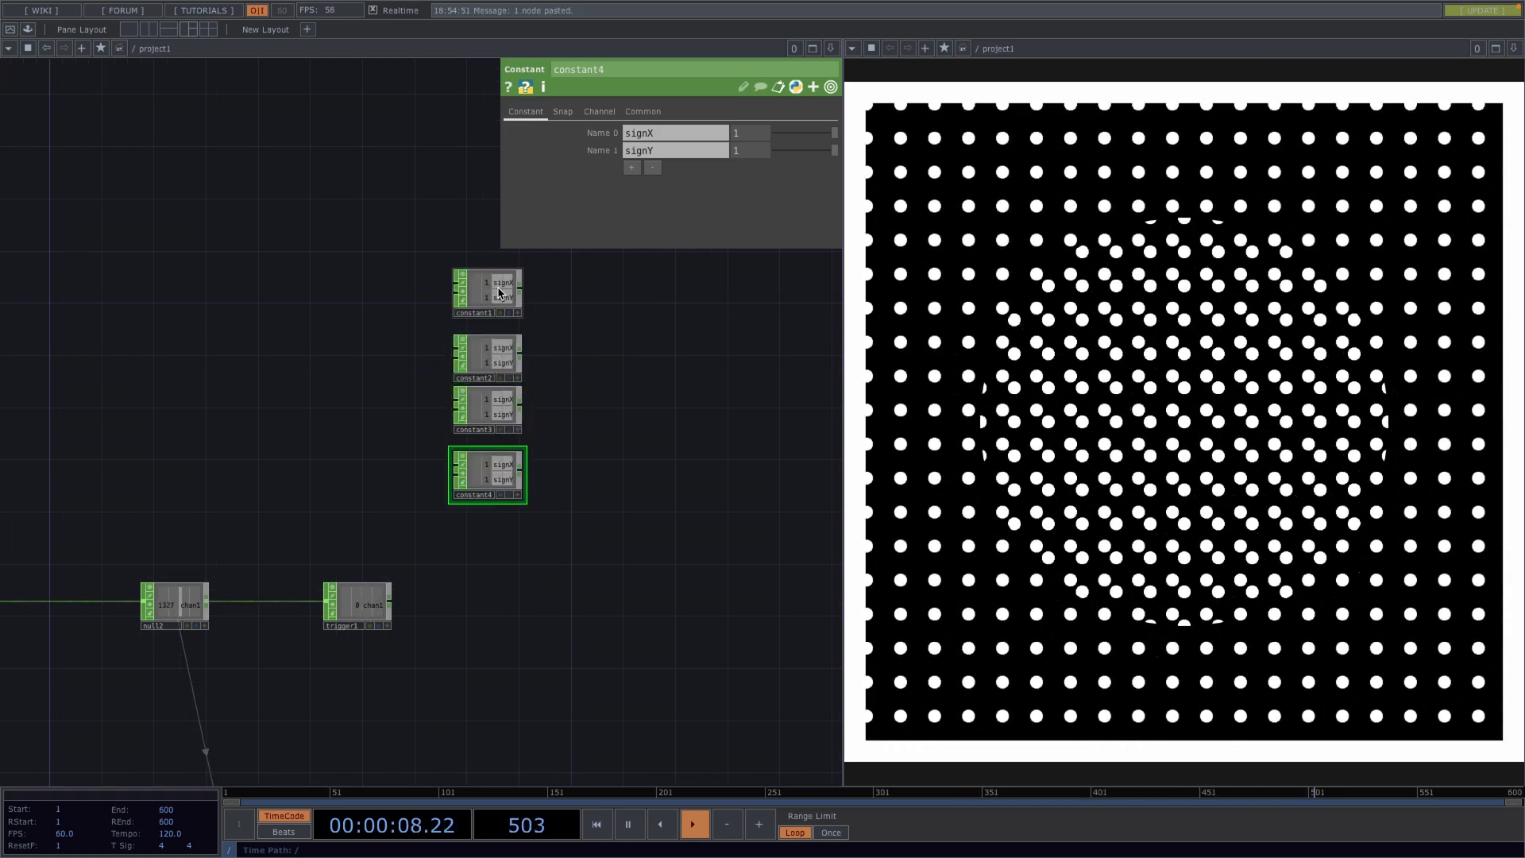
Set signX to -1 in the second Constant CHOP, matching transform3's negated X translation.
click(498, 292)
click(503, 360)
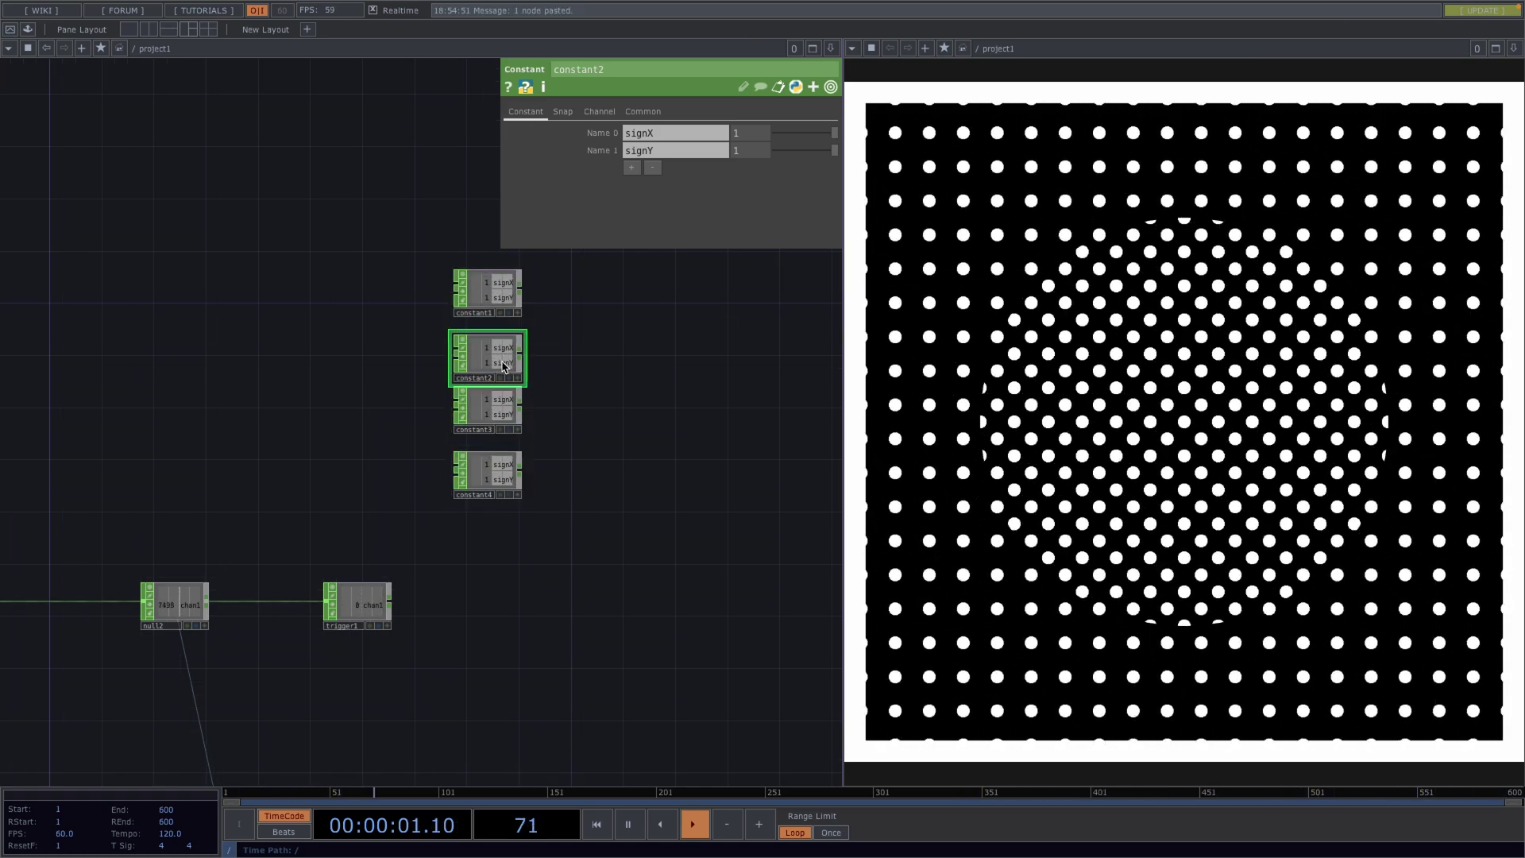
click(1141, 408)
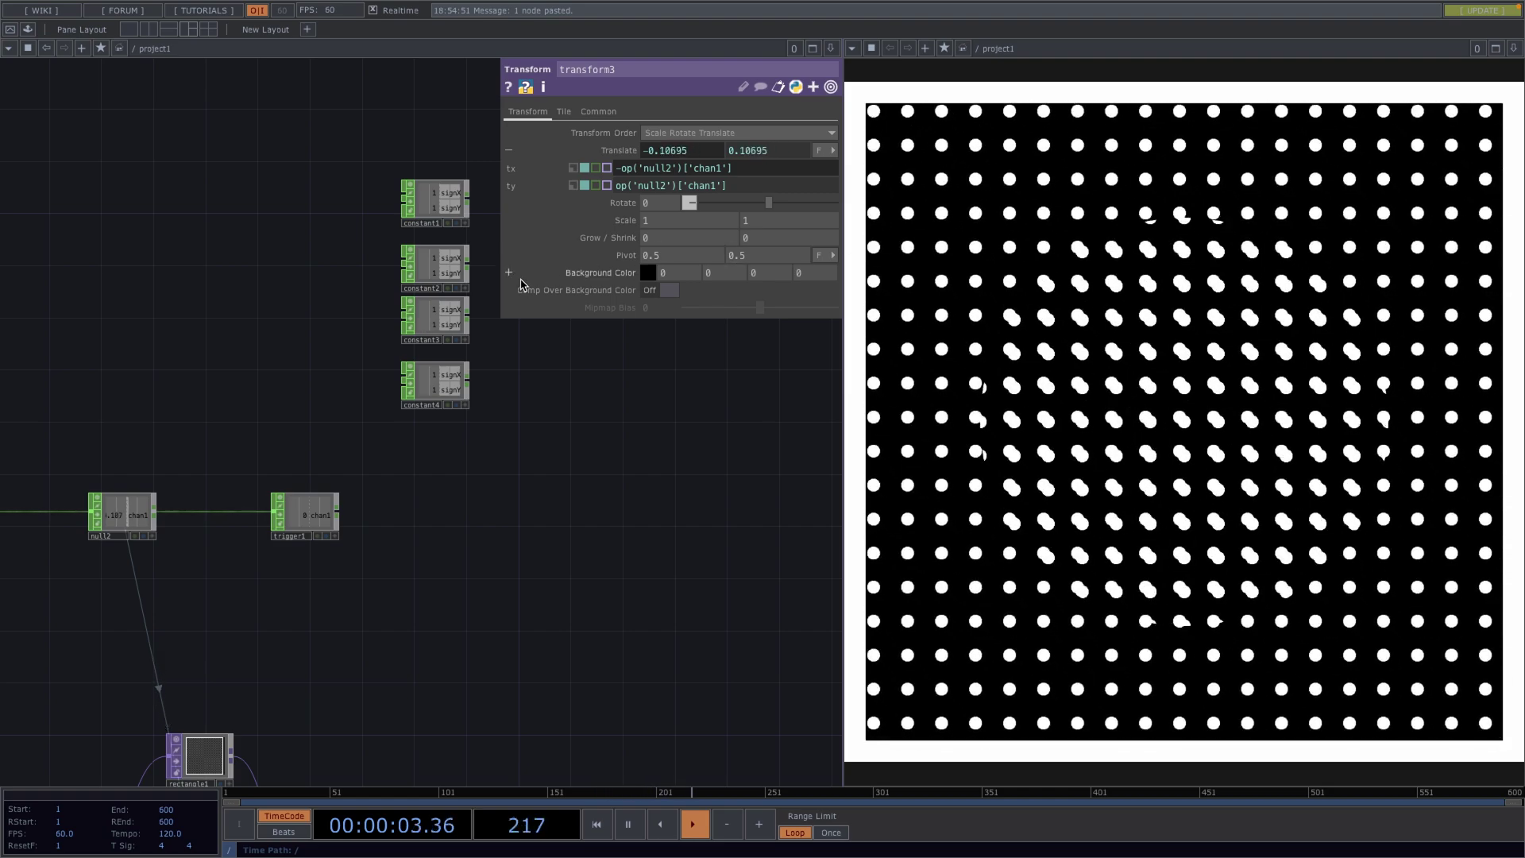
click(428, 278)
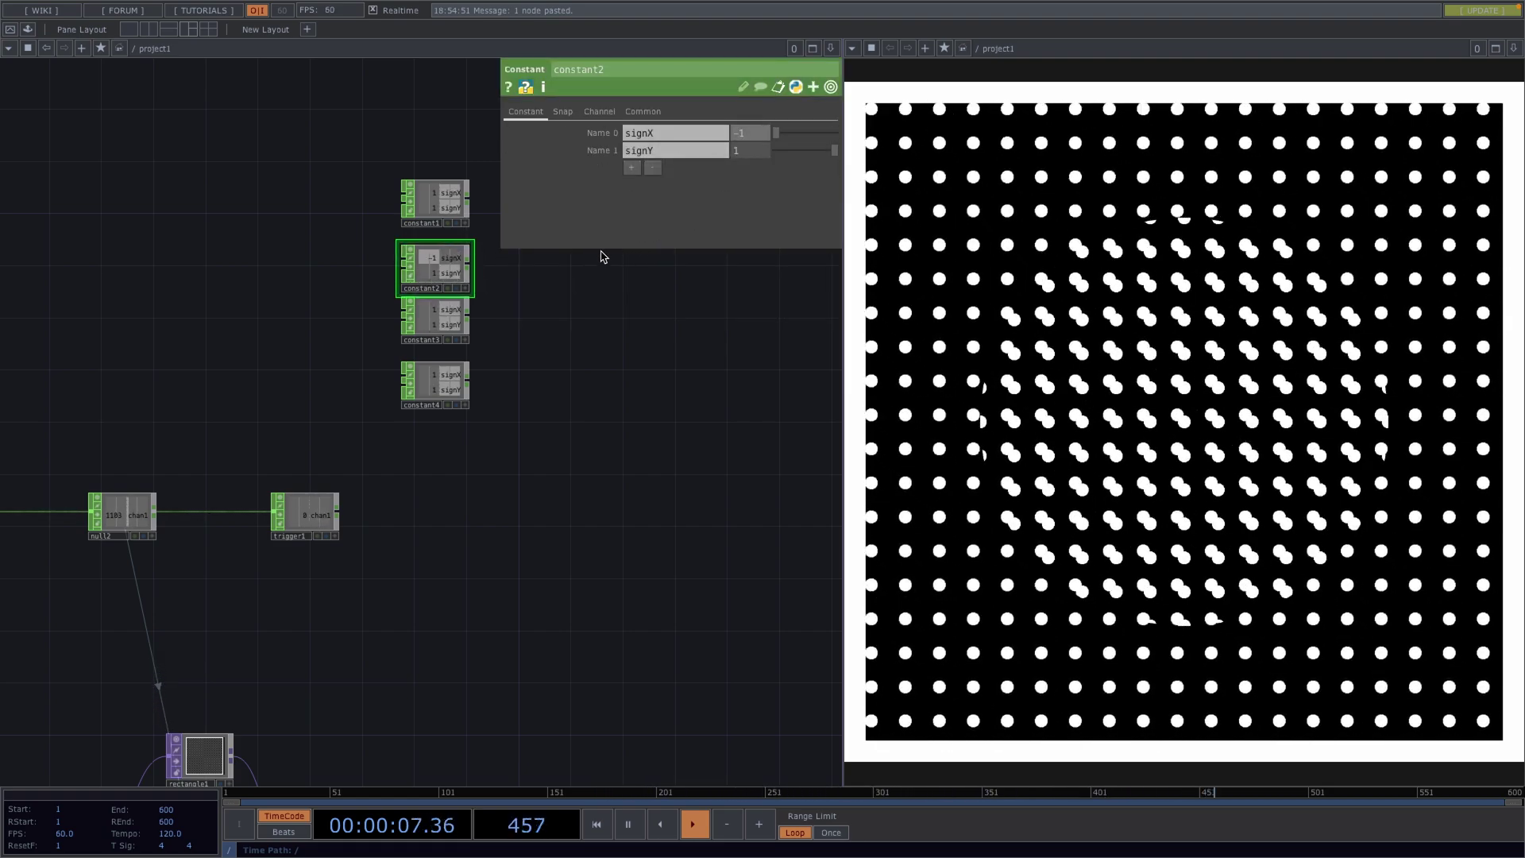
Negate transform3's Y translation expression and set both signX and signY of the third Constant CHOP to -1.
drag(223, 673, 222, 385)
click(199, 655)
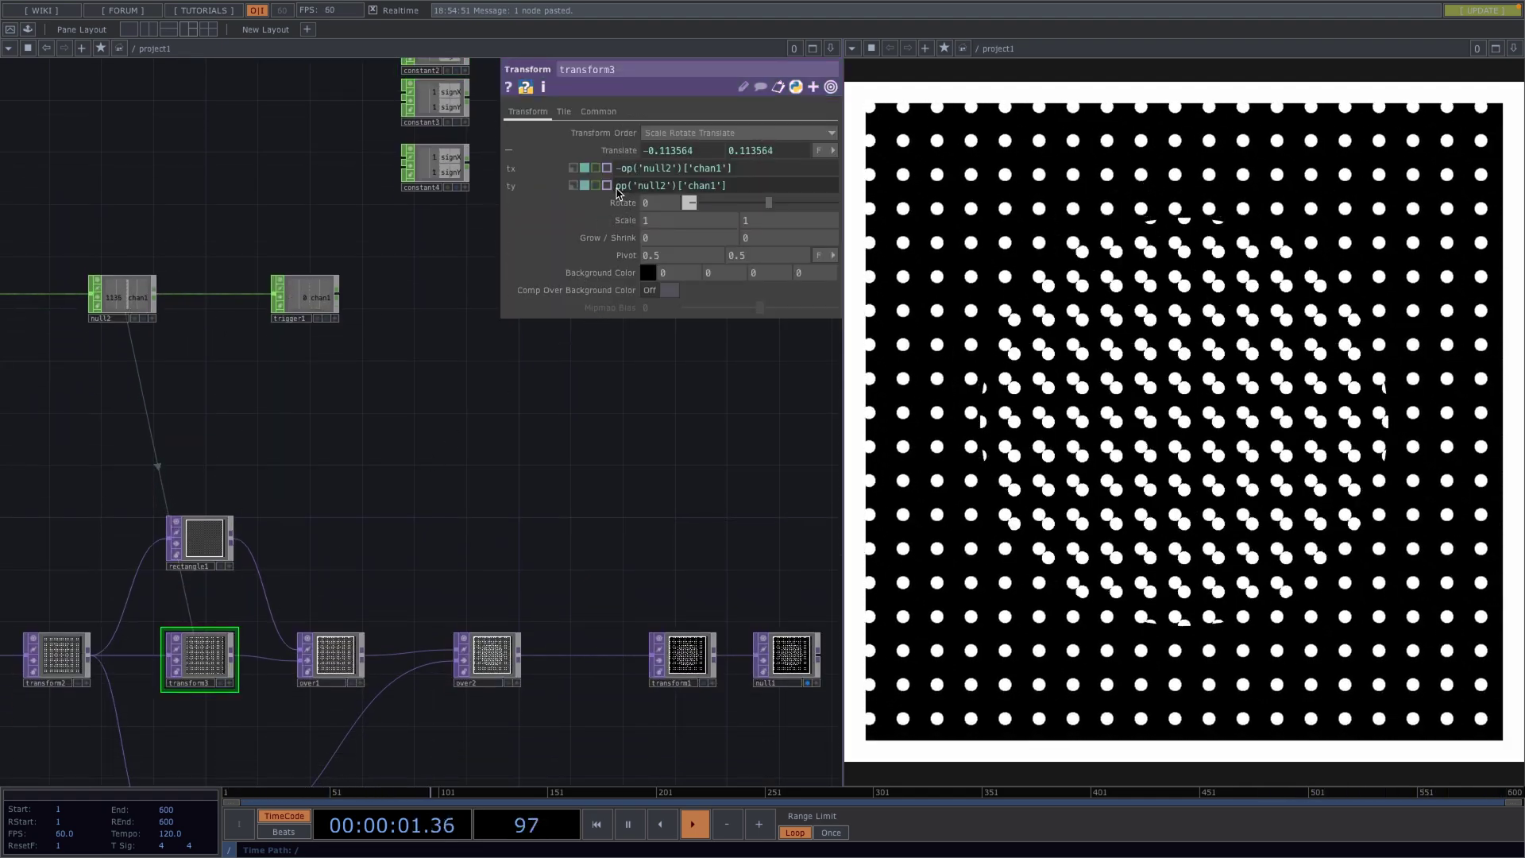
click(617, 185)
text(-)
key(Return)
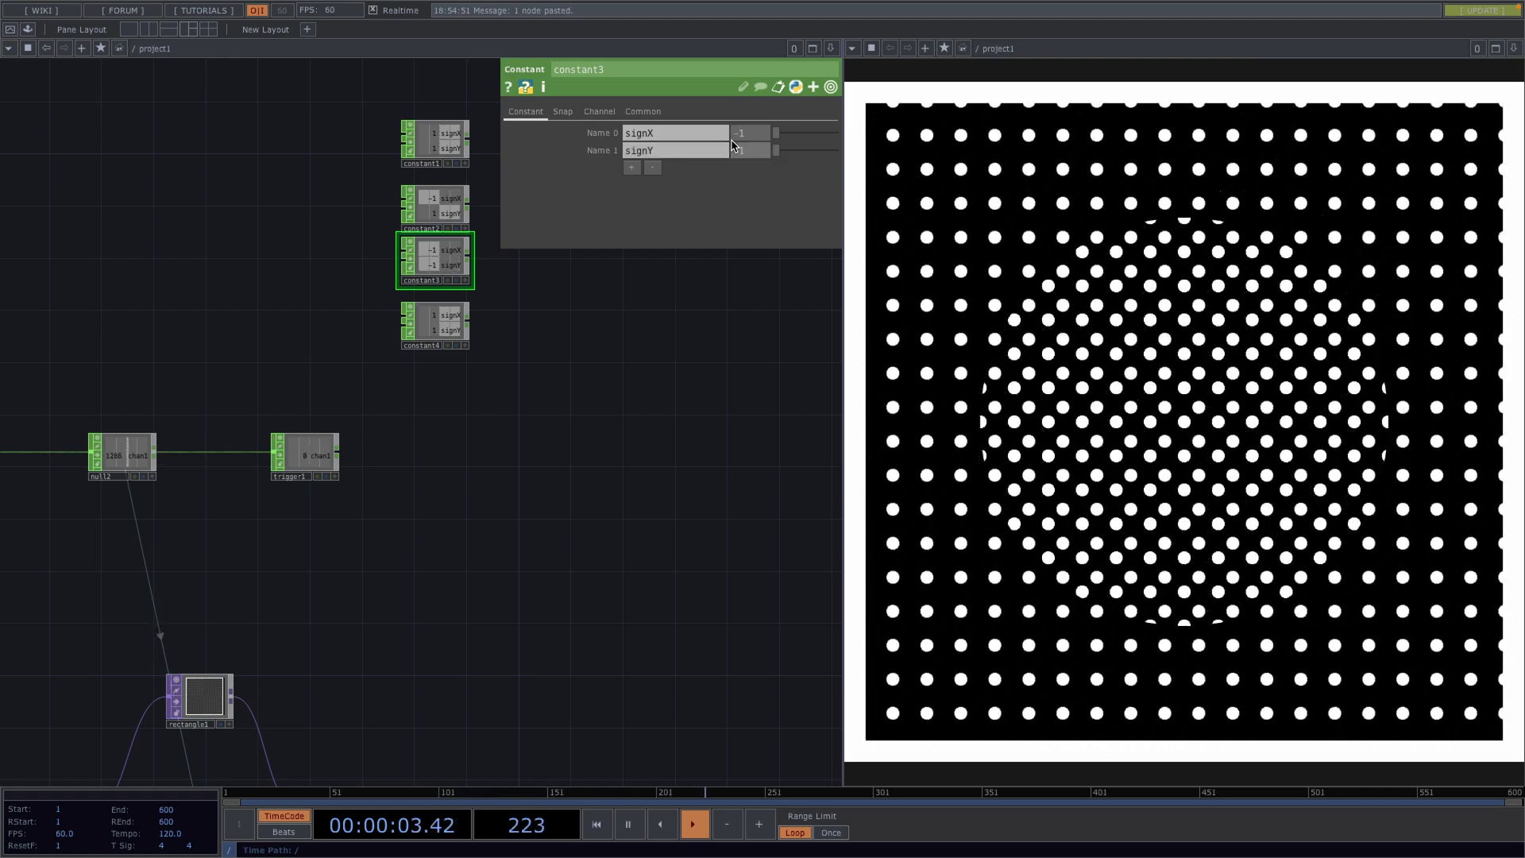
Set signY to -1 in the fourth Constant CHOP.
click(439, 326)
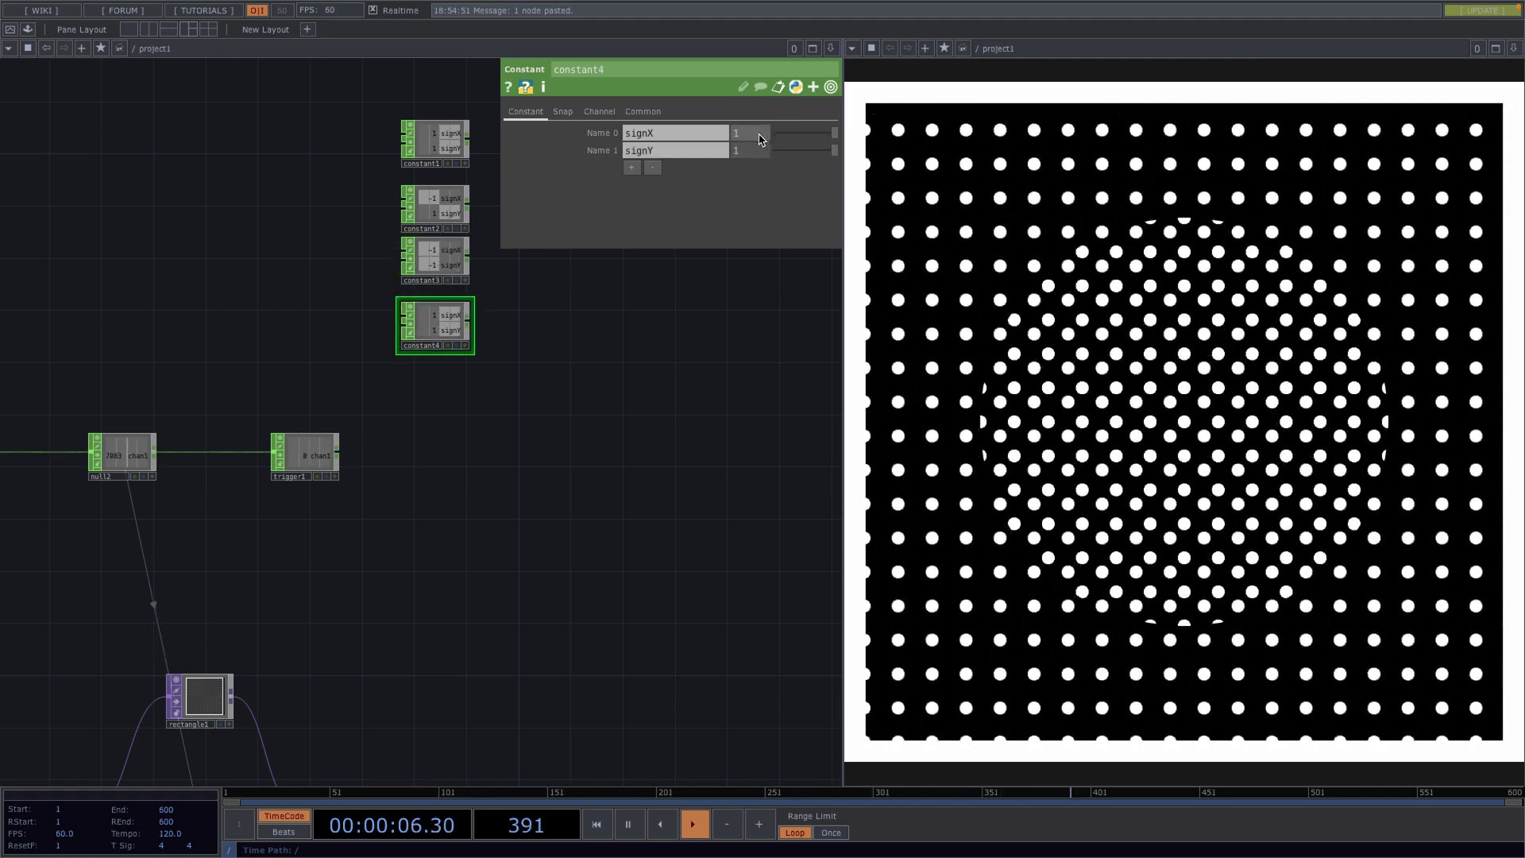
click(758, 153)
text(-1)
key(Return)
Add a Switch CHOP beside the column of four Constant CHOPs.
scroll(409, 606, up, 5)
scroll(409, 606, right, 5)
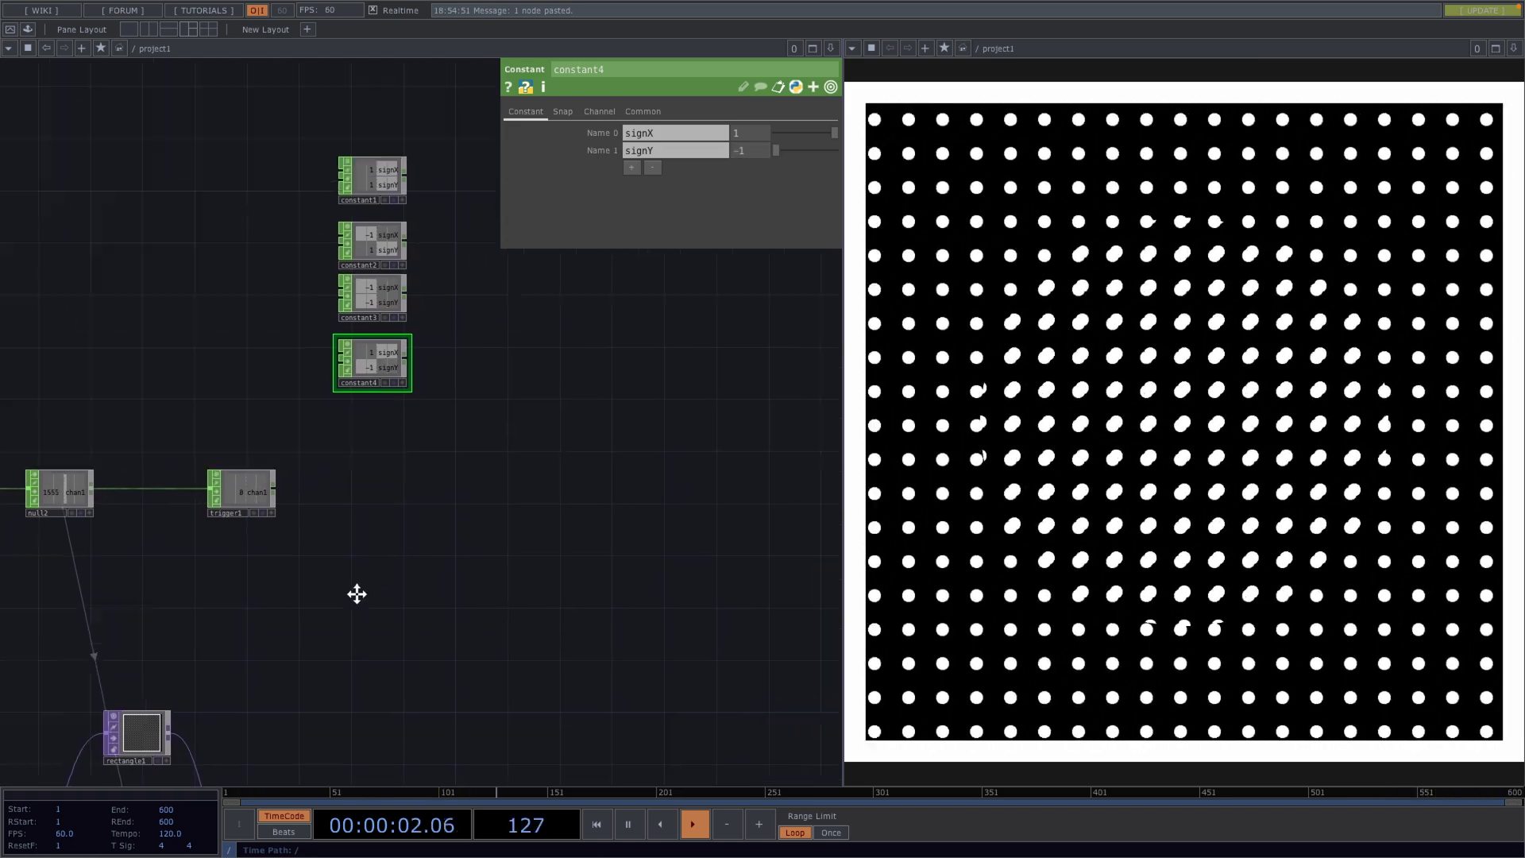
key(Tab)
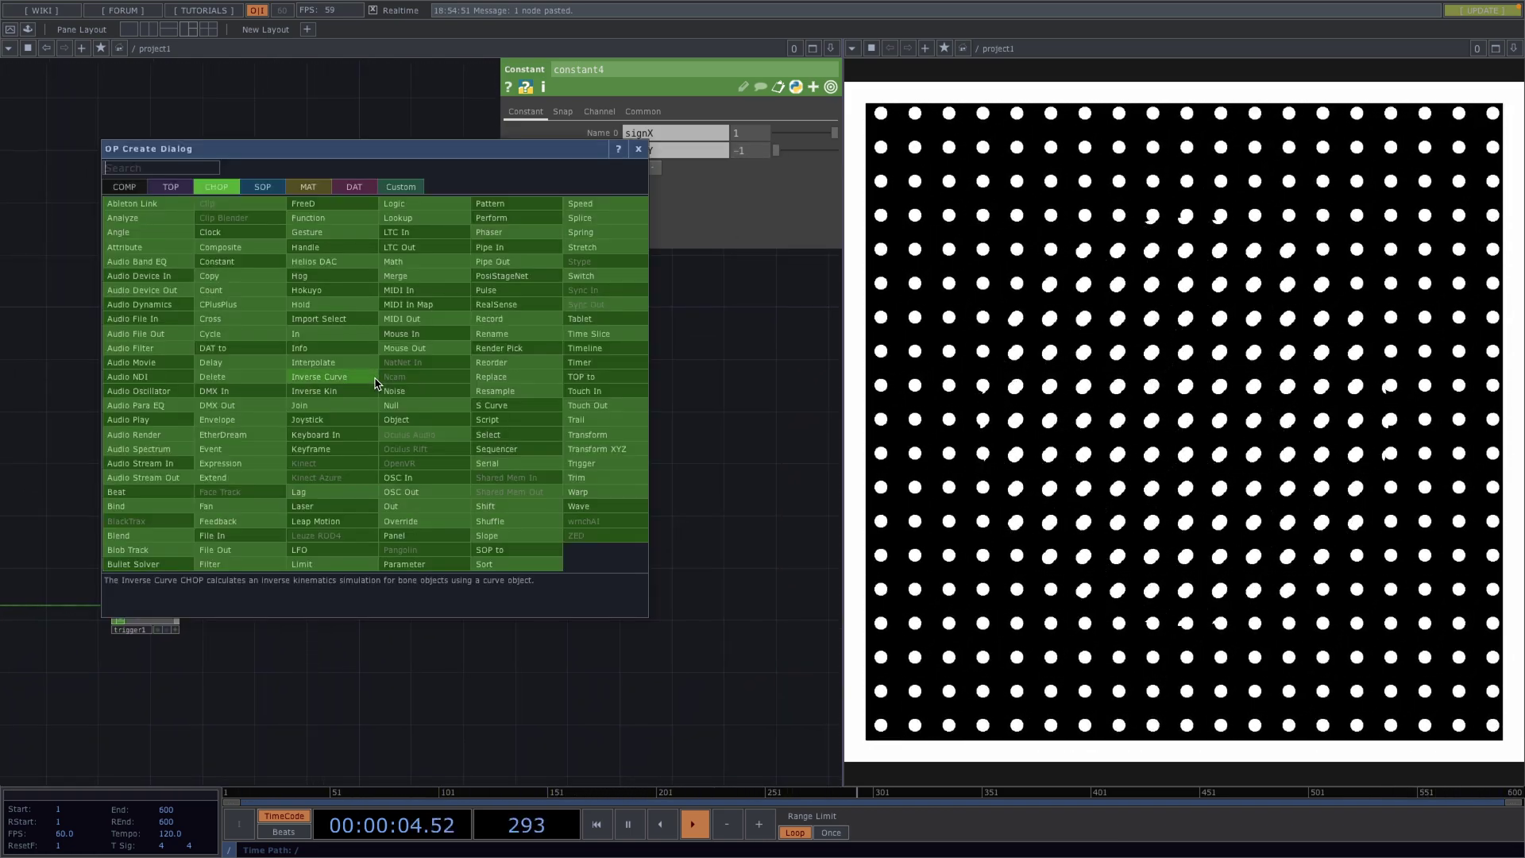
text(swi)
click(614, 275)
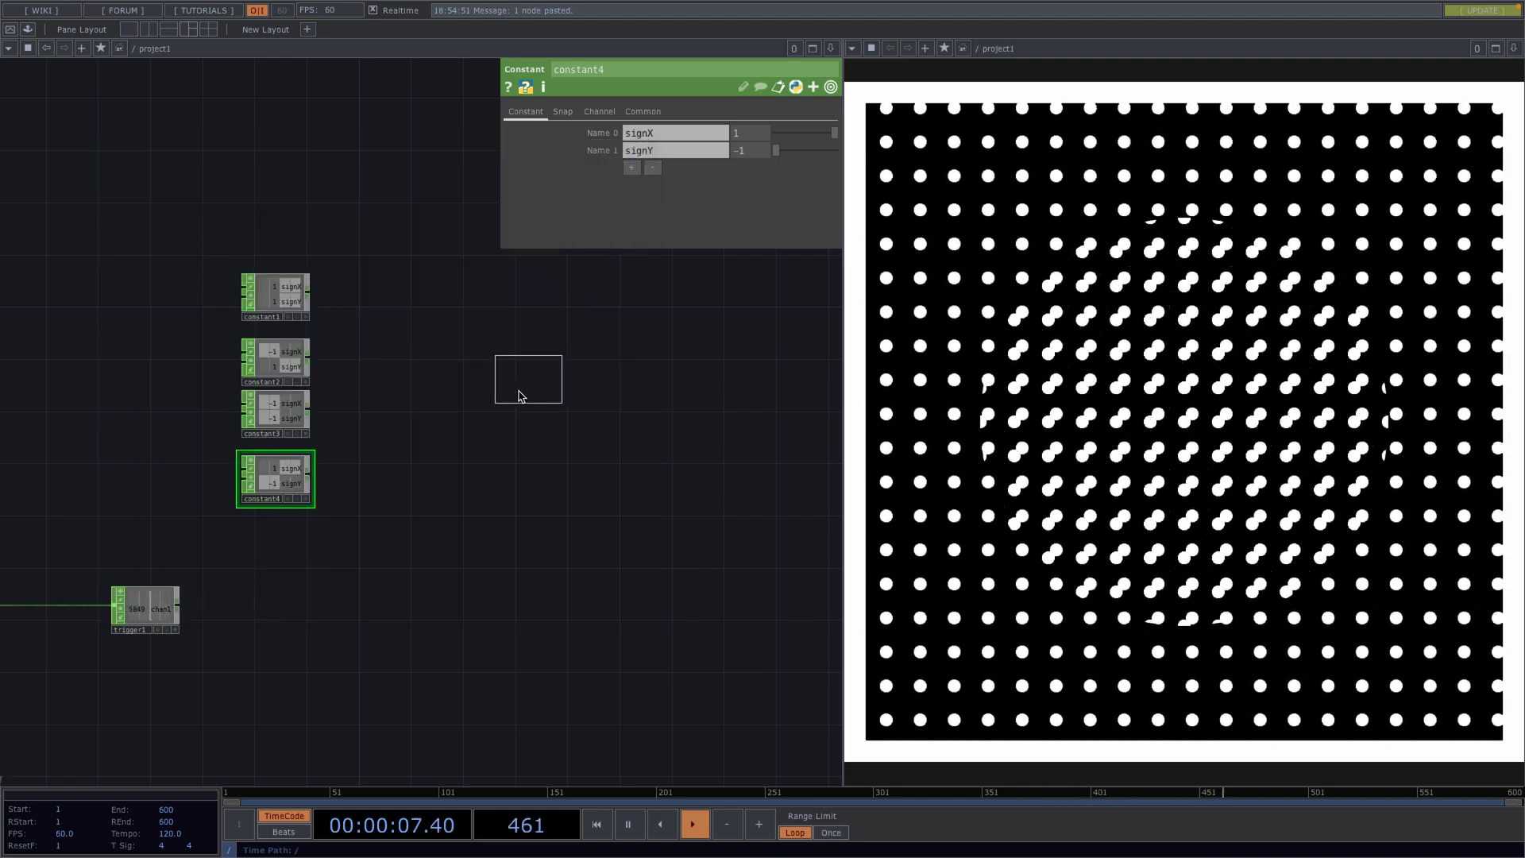
click(517, 397)
Connect constant1 through constant4 in order into the Switch CHOP and attach a Null CHOP to its output.
click(285, 291)
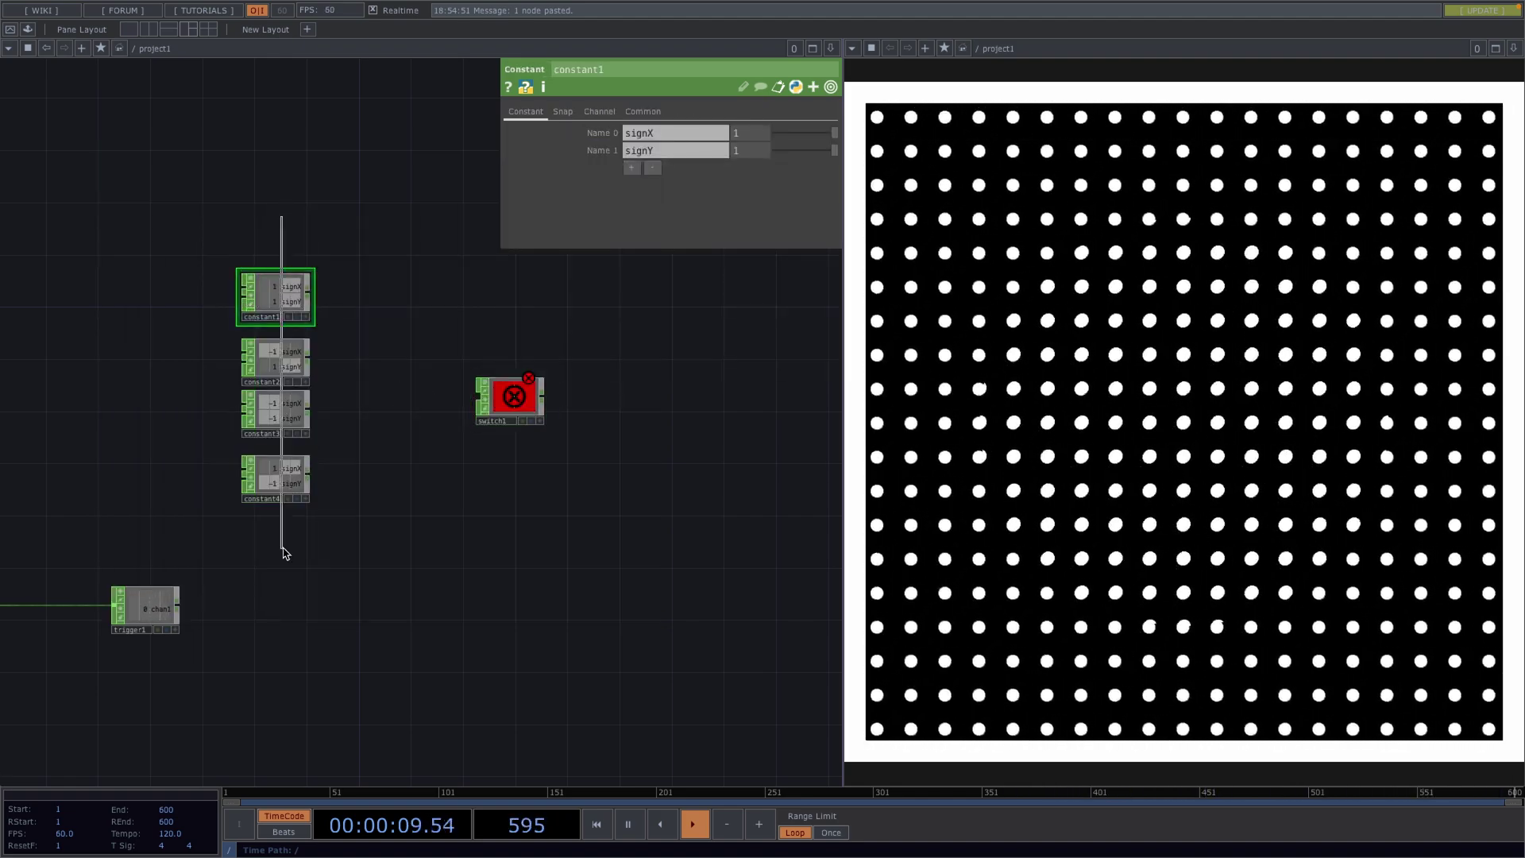
drag(287, 579, 482, 397)
click(527, 399)
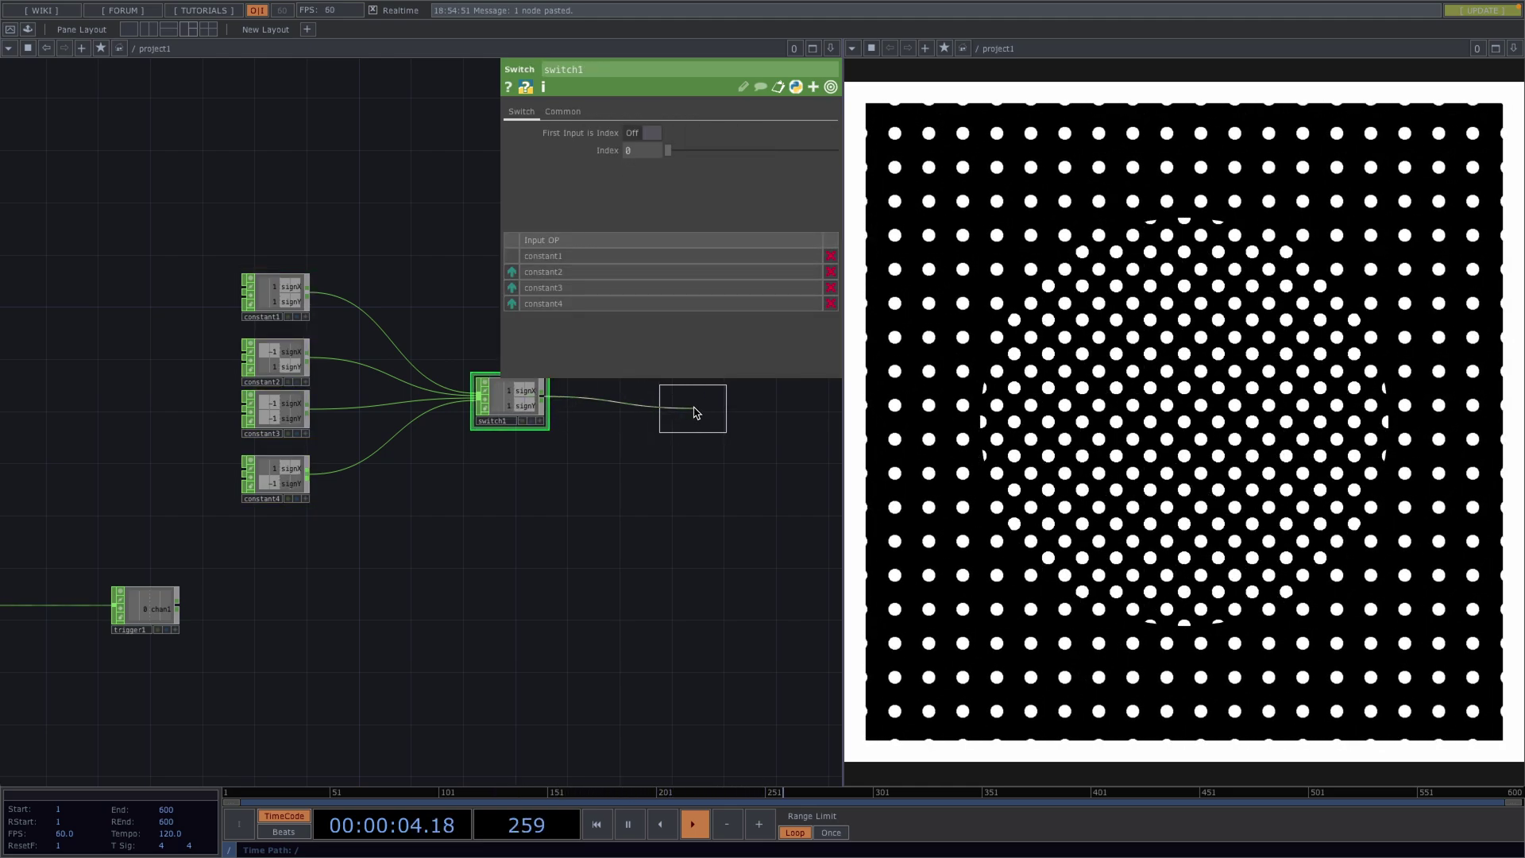
click(695, 412)
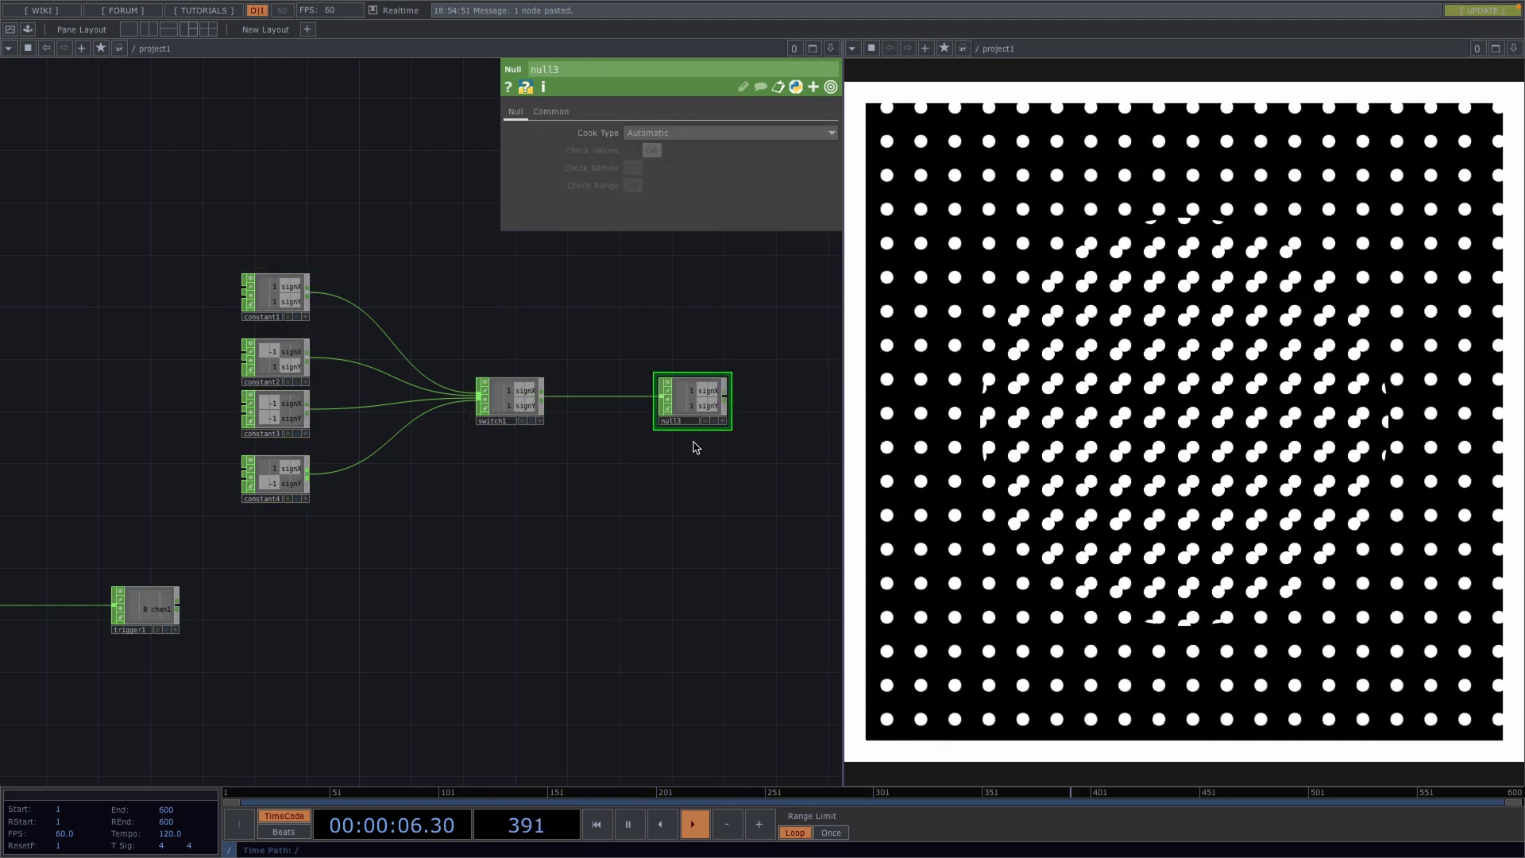
Examine the Switch CHOP's index parameter and input list alongside the Trigger CHOP.
drag(432, 589, 524, 466)
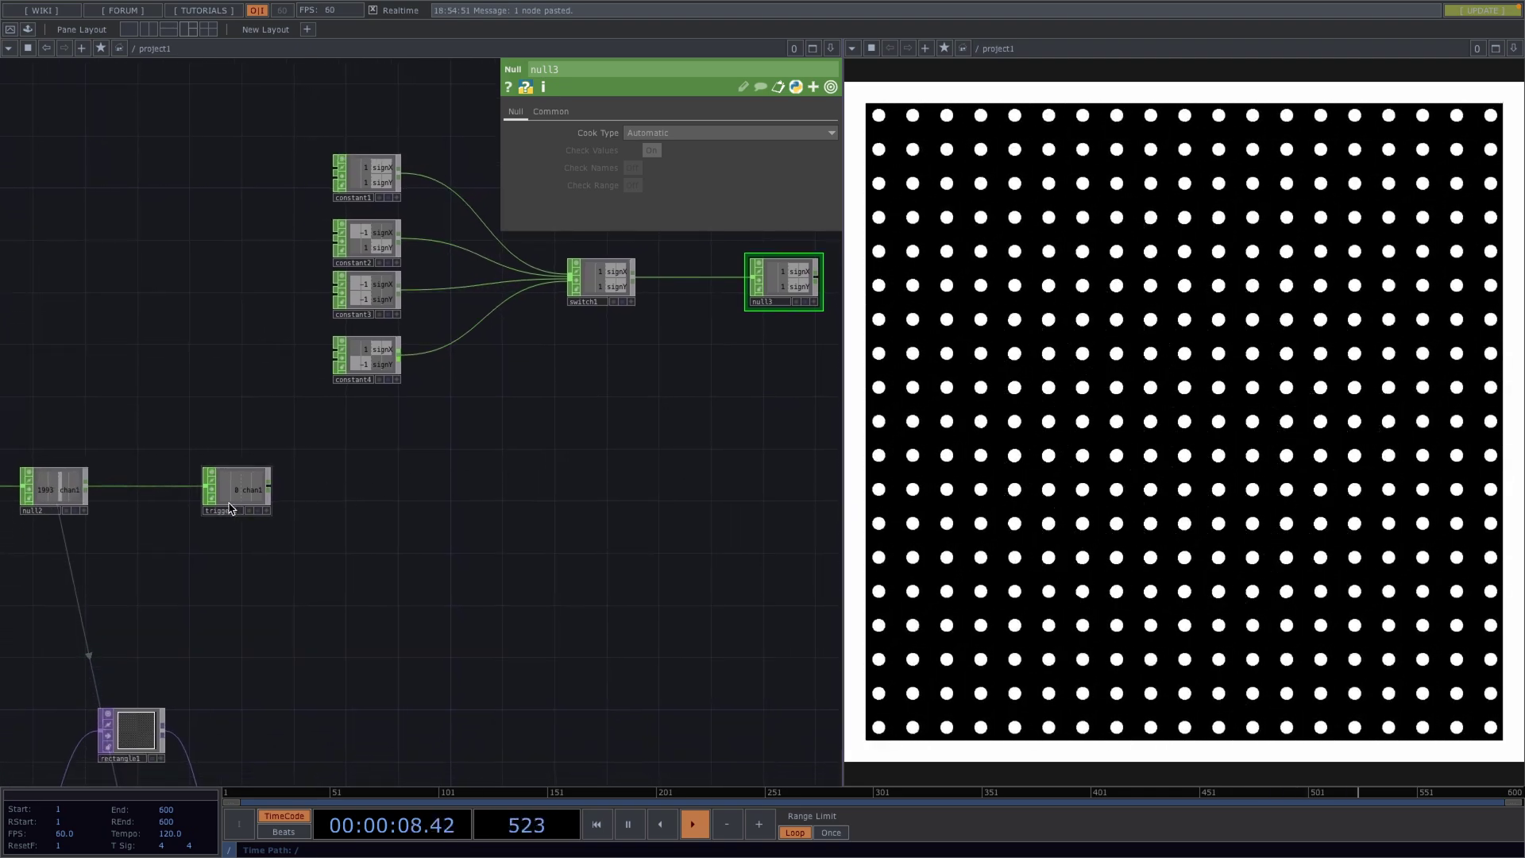
scroll(218, 501, up, 4)
drag(414, 489, 255, 599)
scroll(255, 598, down, 2)
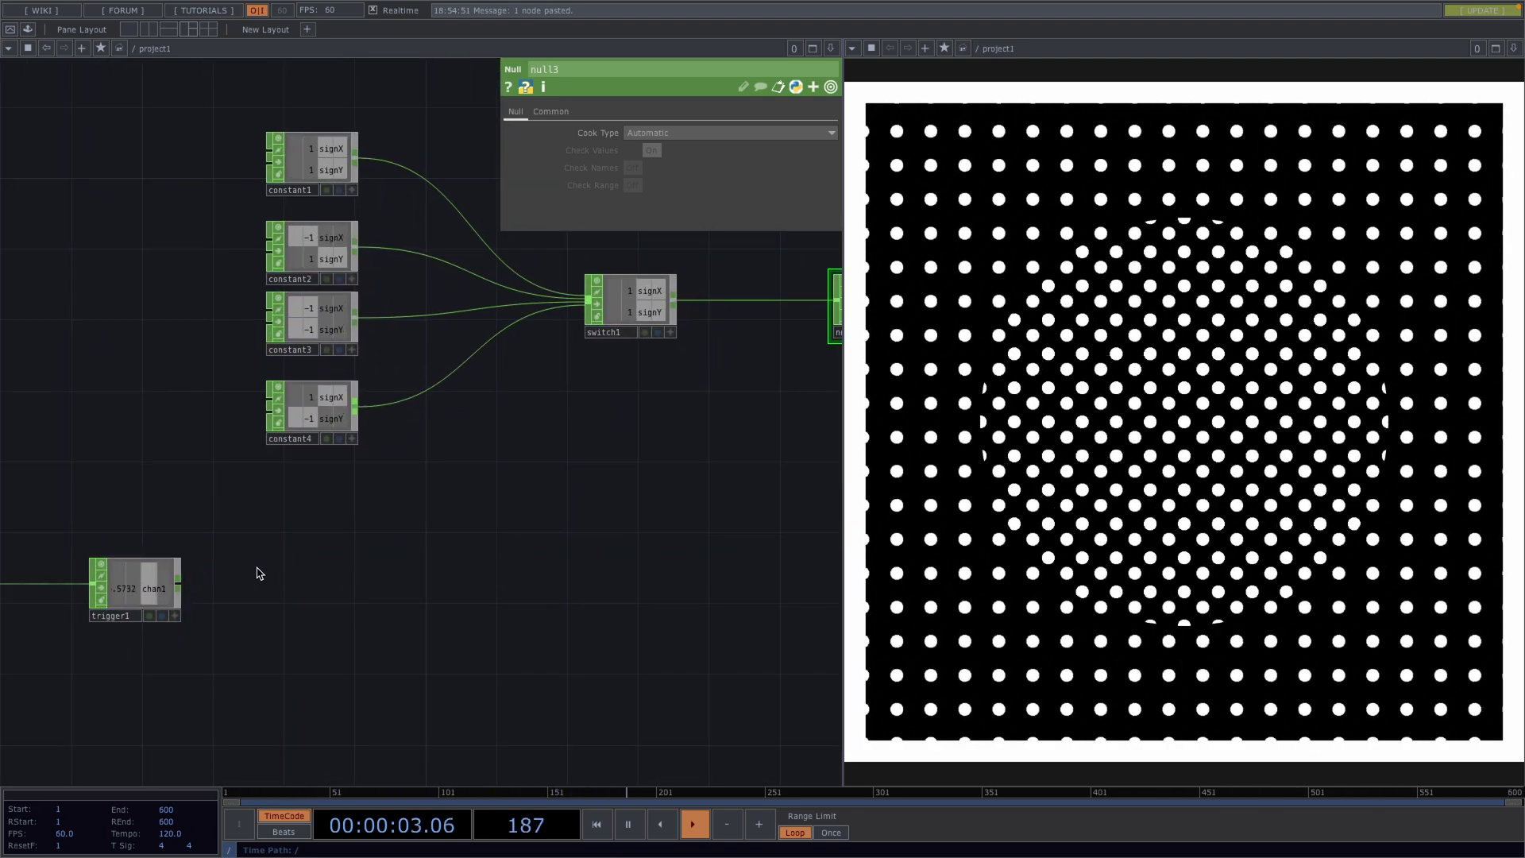
click(609, 332)
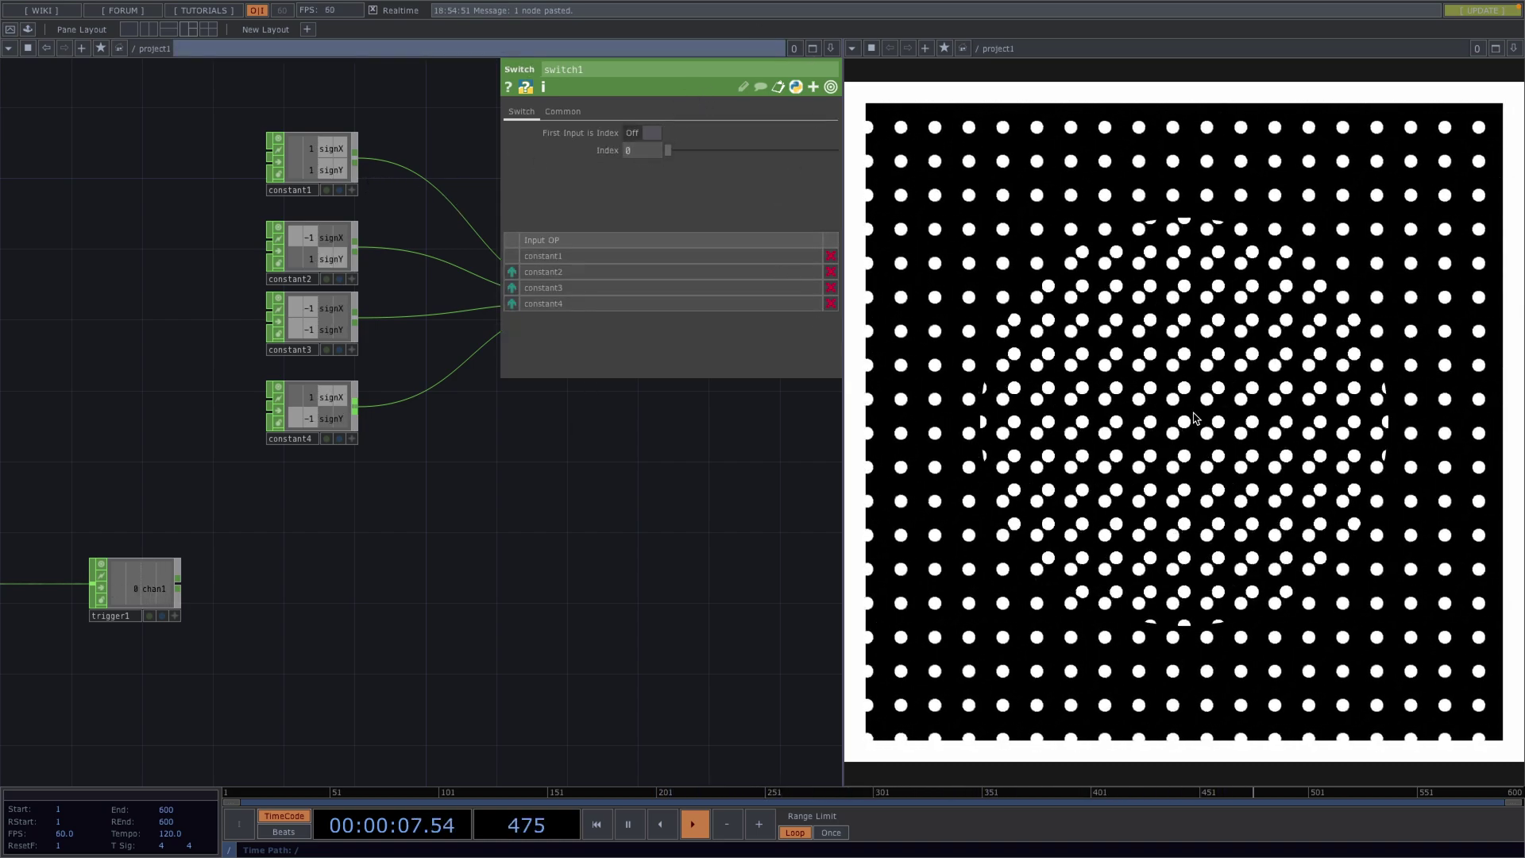
key(p)
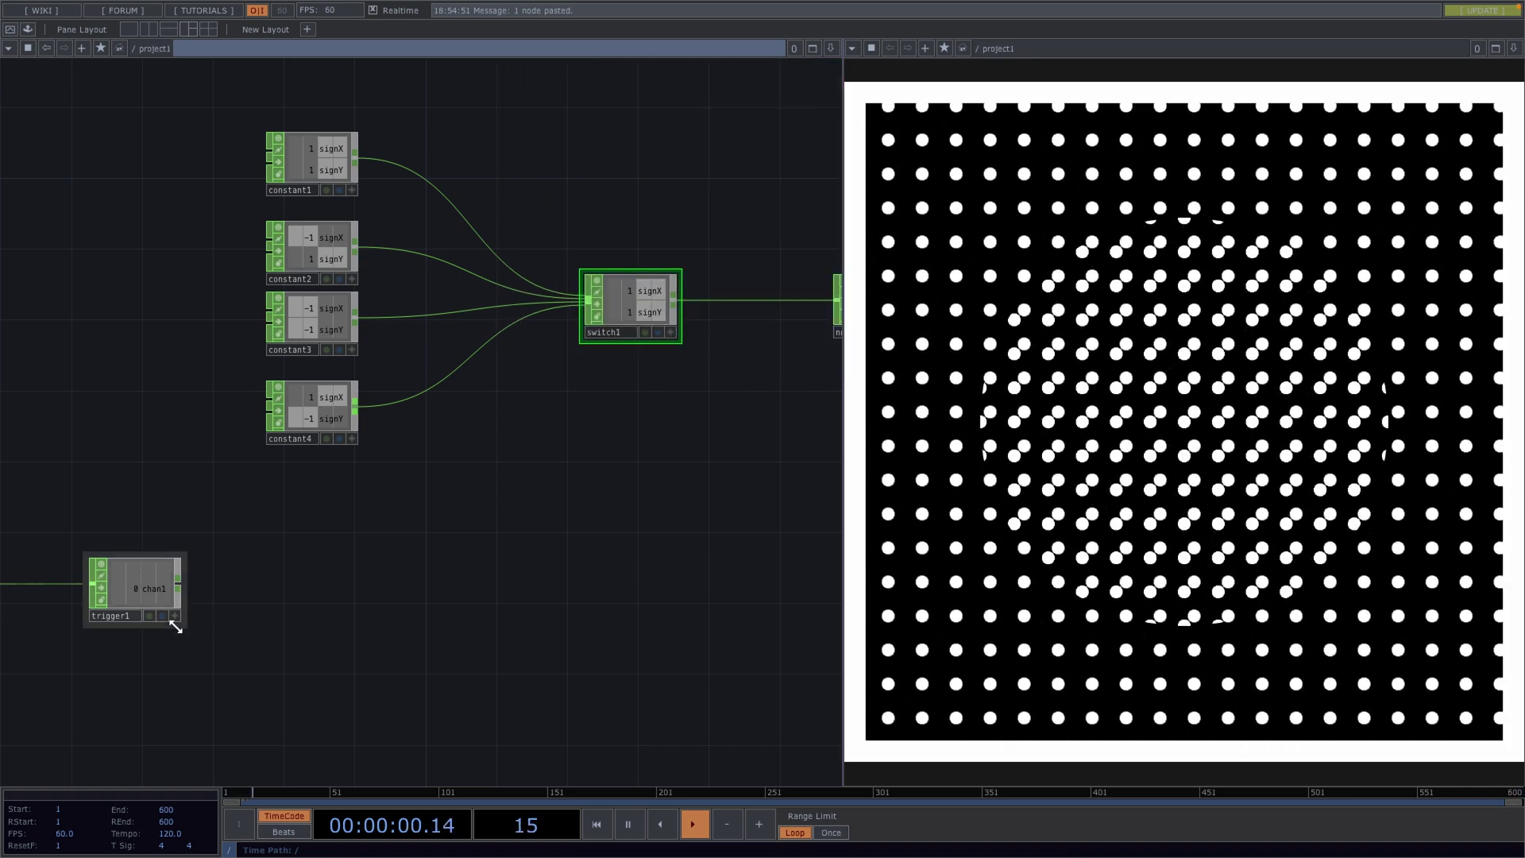
Set the Trigger CHOP's peak length to 0.1, sustain level to 1, and decay and release lengths to 0.
click(146, 590)
key(p)
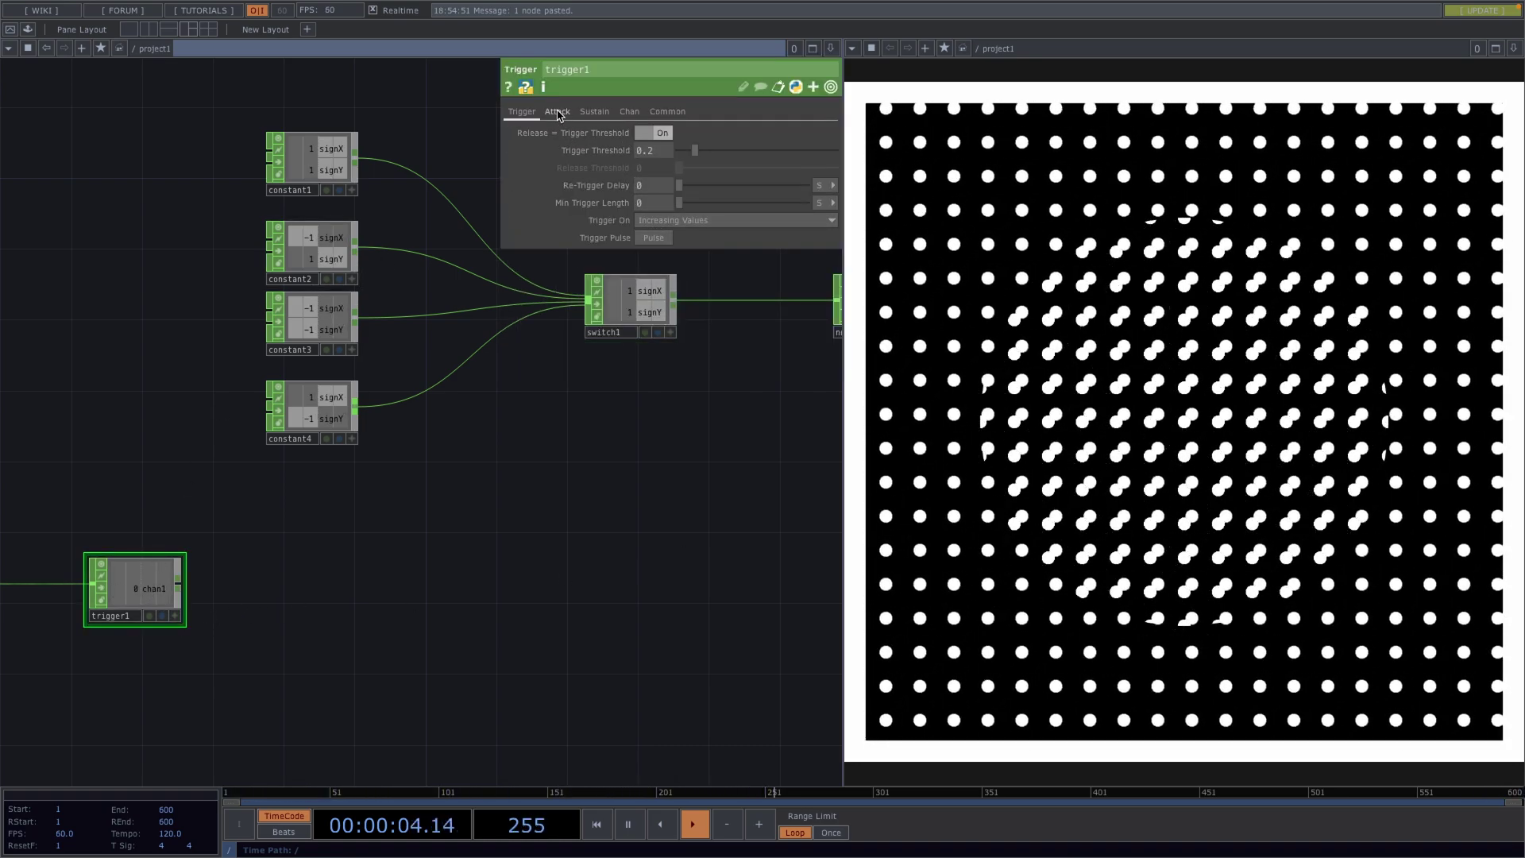
click(557, 111)
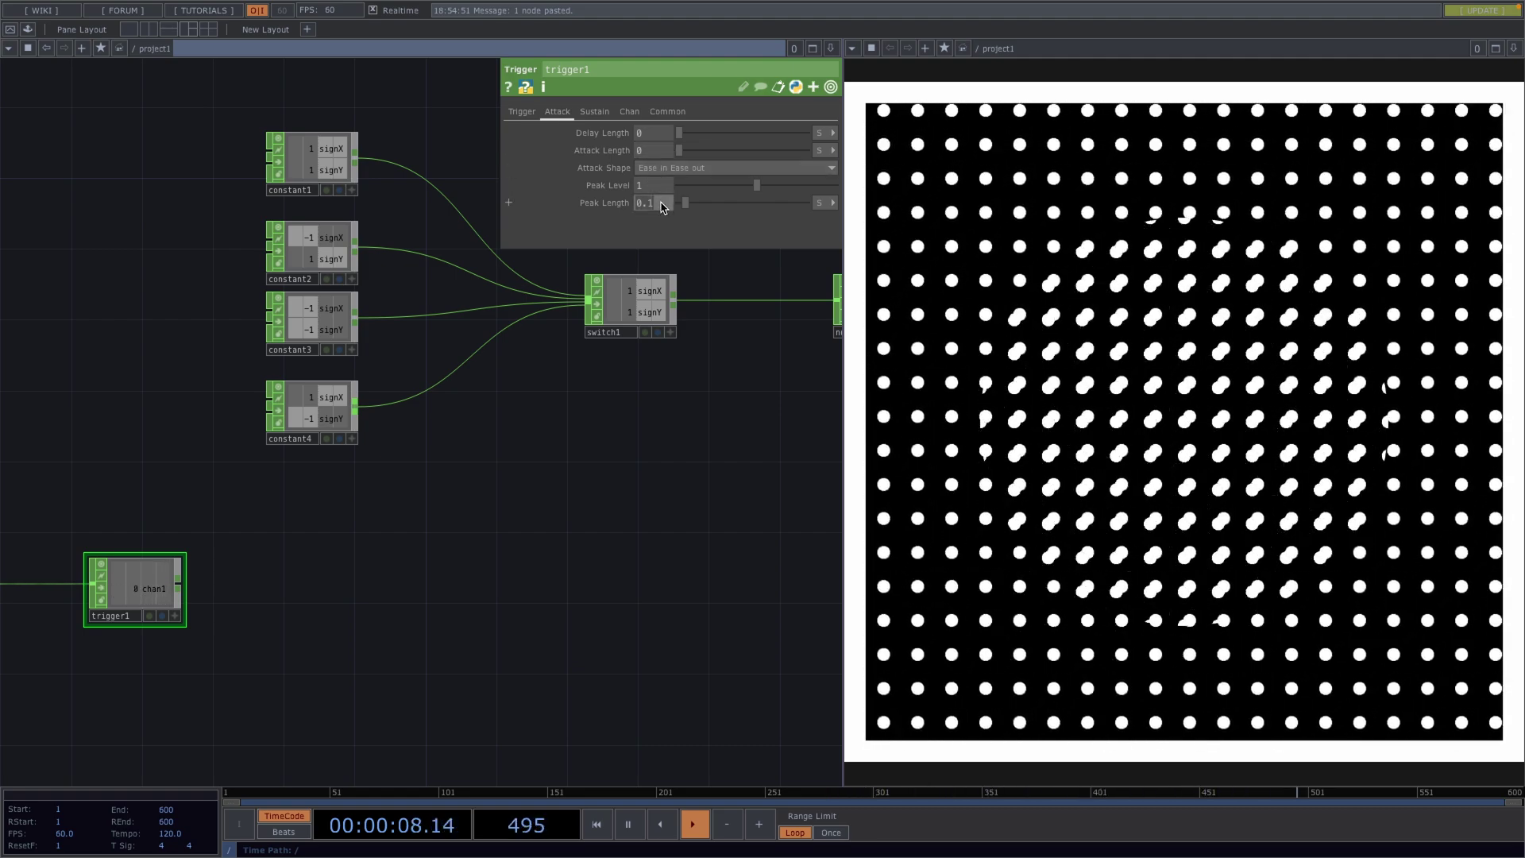
click(594, 111)
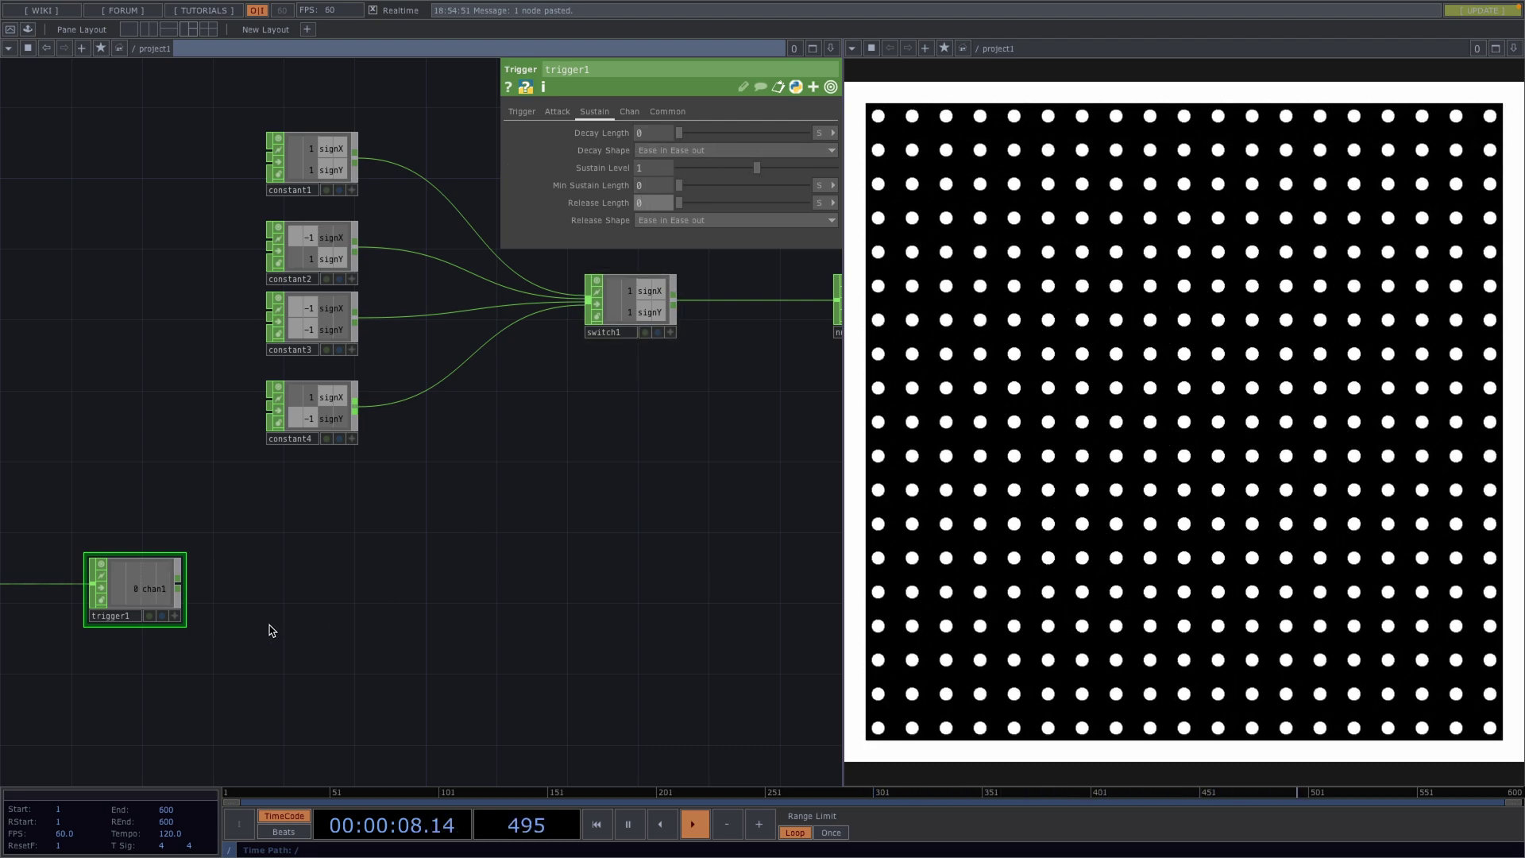
scroll(112, 616, up, 5)
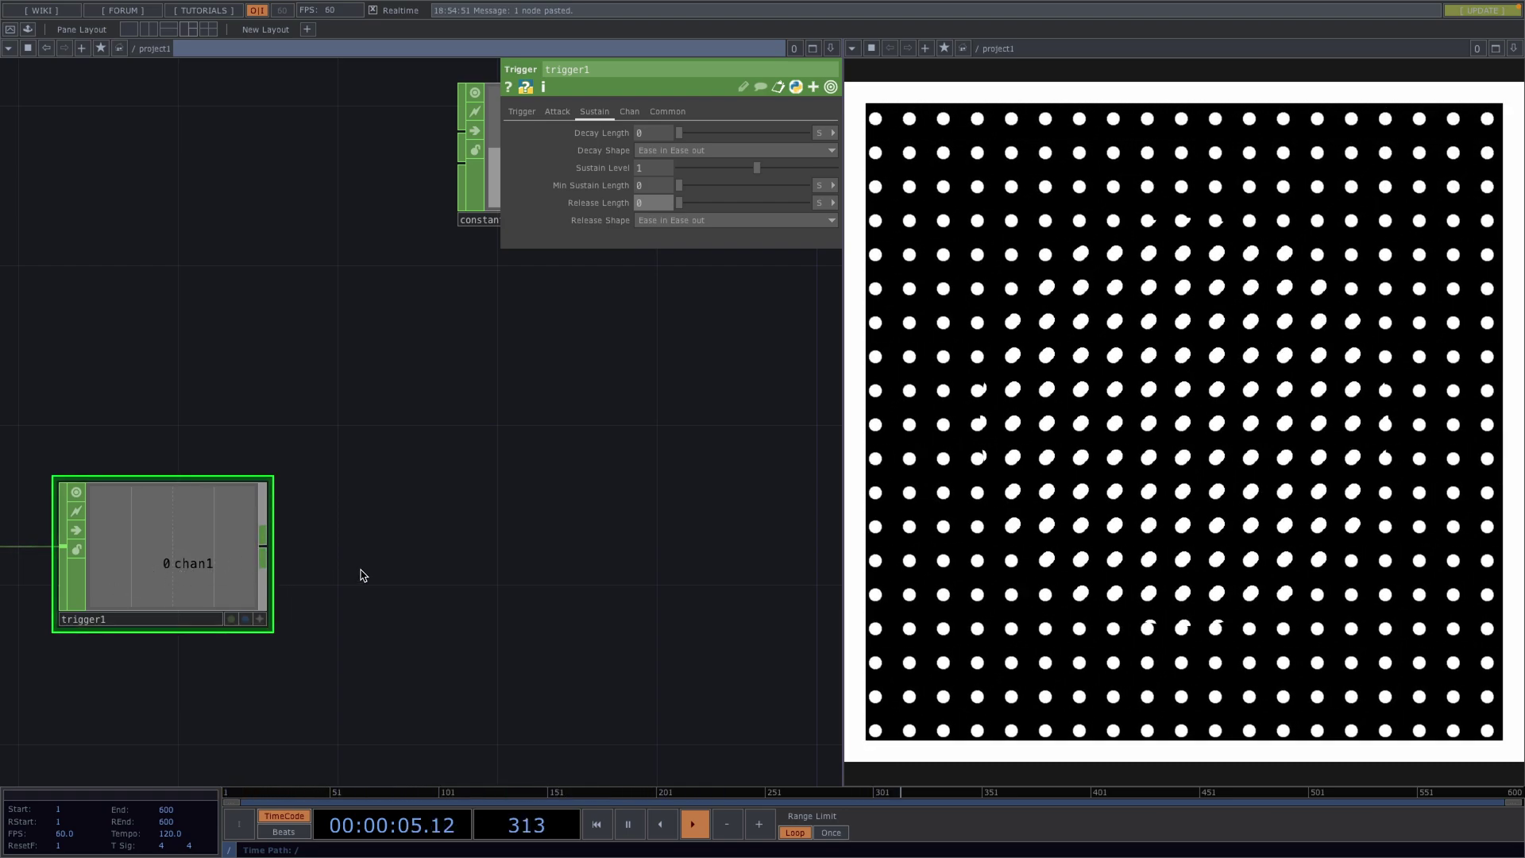
Attach a Count CHOP to the Trigger CHOP's output.
scroll(362, 570, down, 3)
right_click(302, 563)
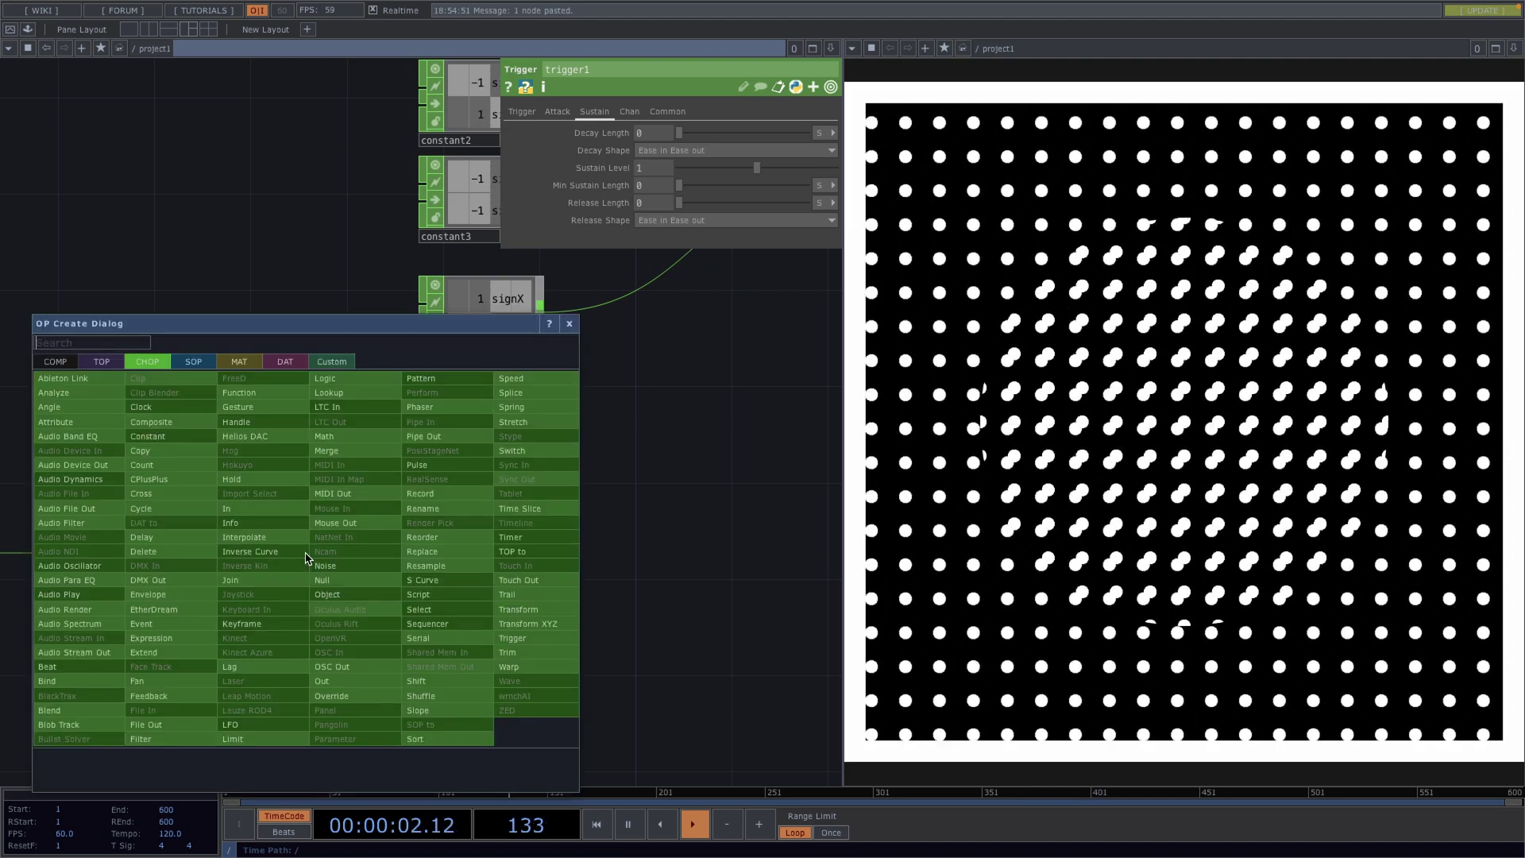
click(136, 470)
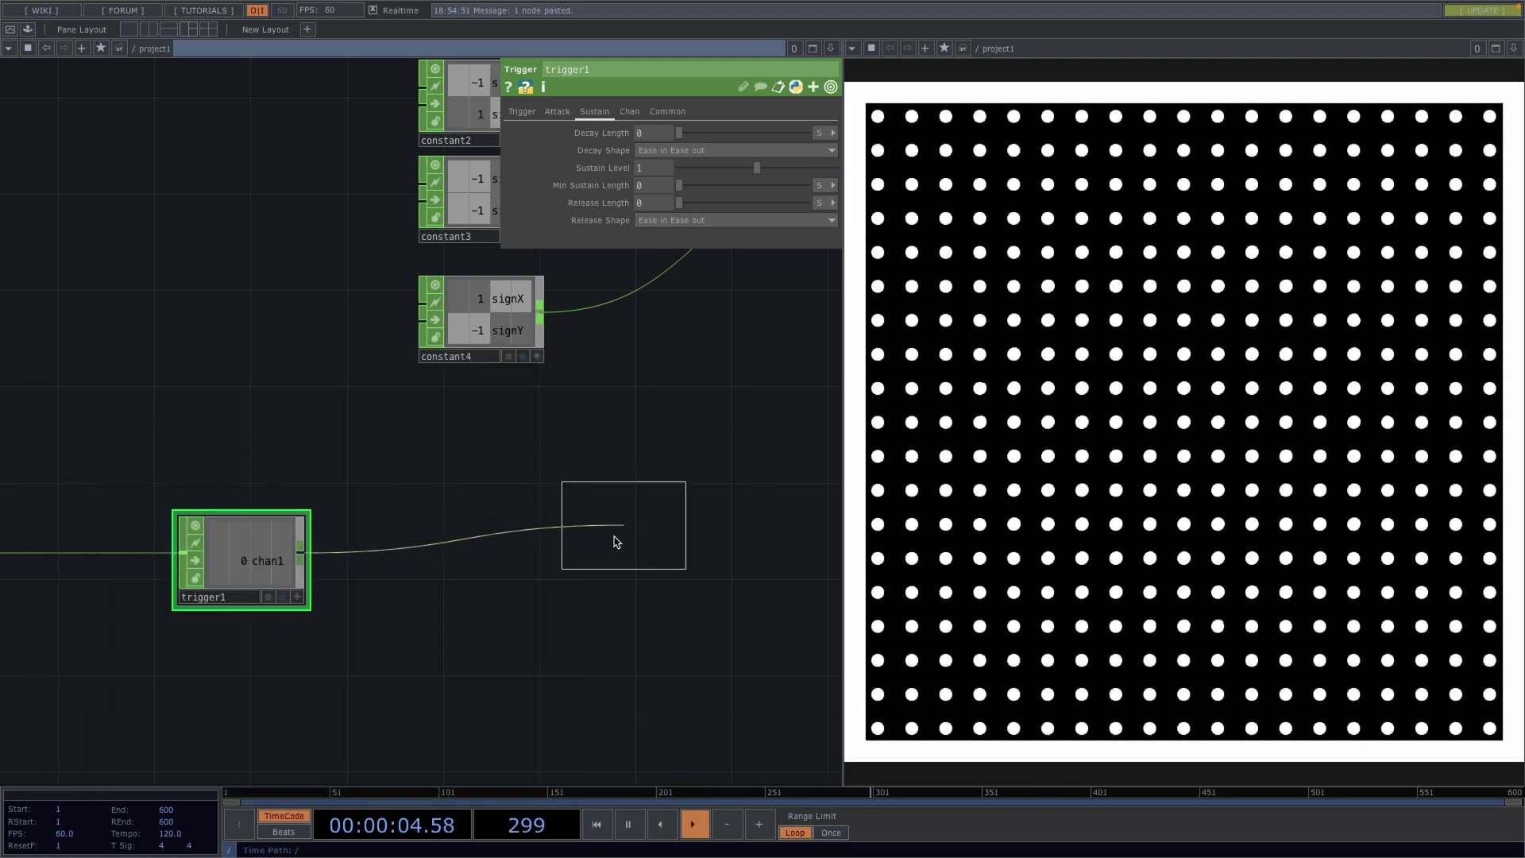
click(603, 555)
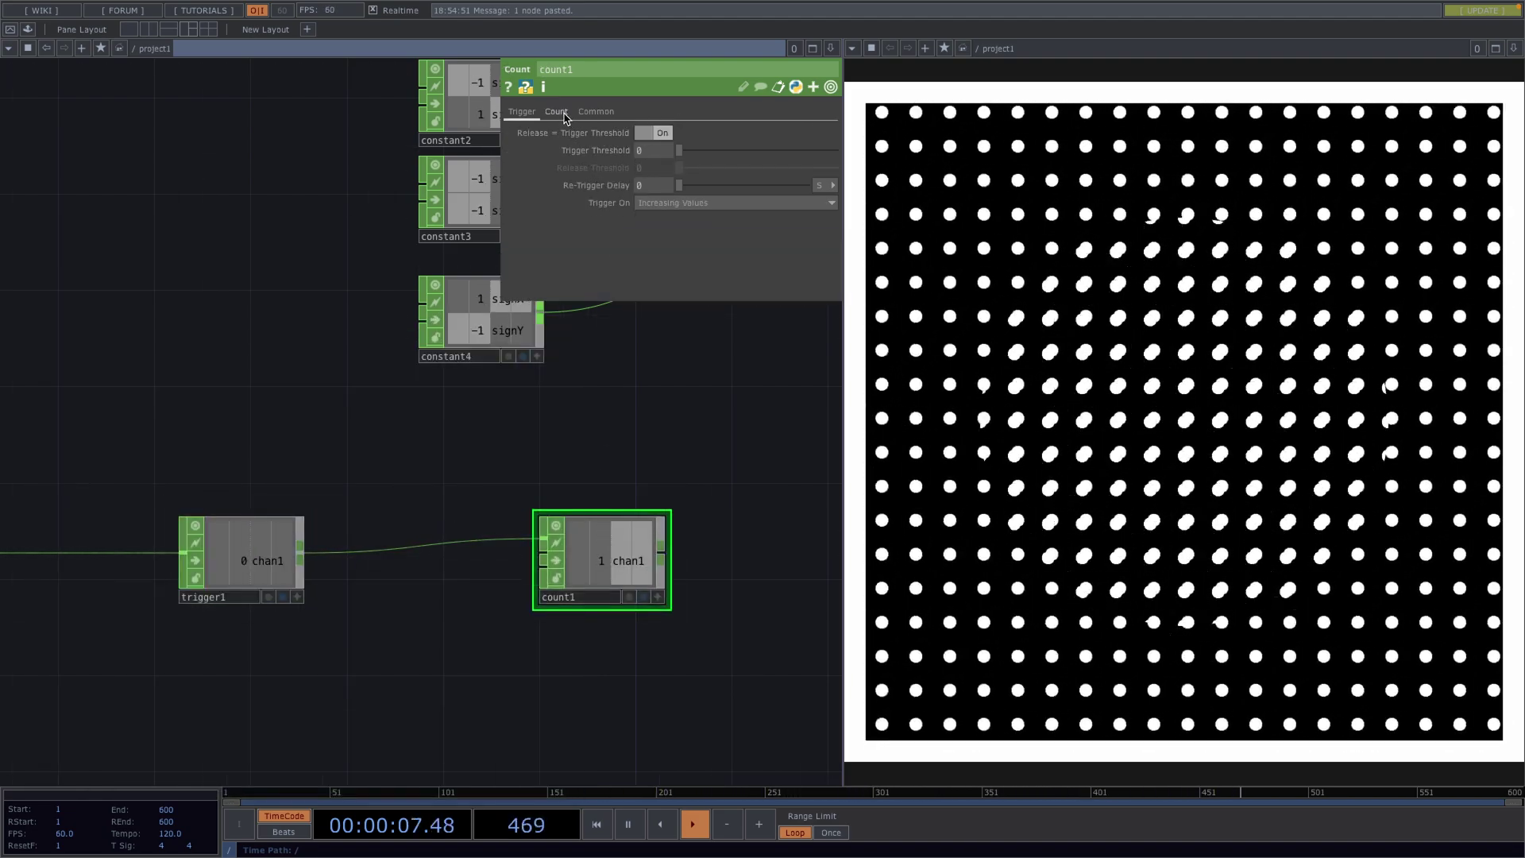
Set the Count CHOP's limit to Loop Min/Max with a minimum of 0 and a maximum of 3.
click(566, 118)
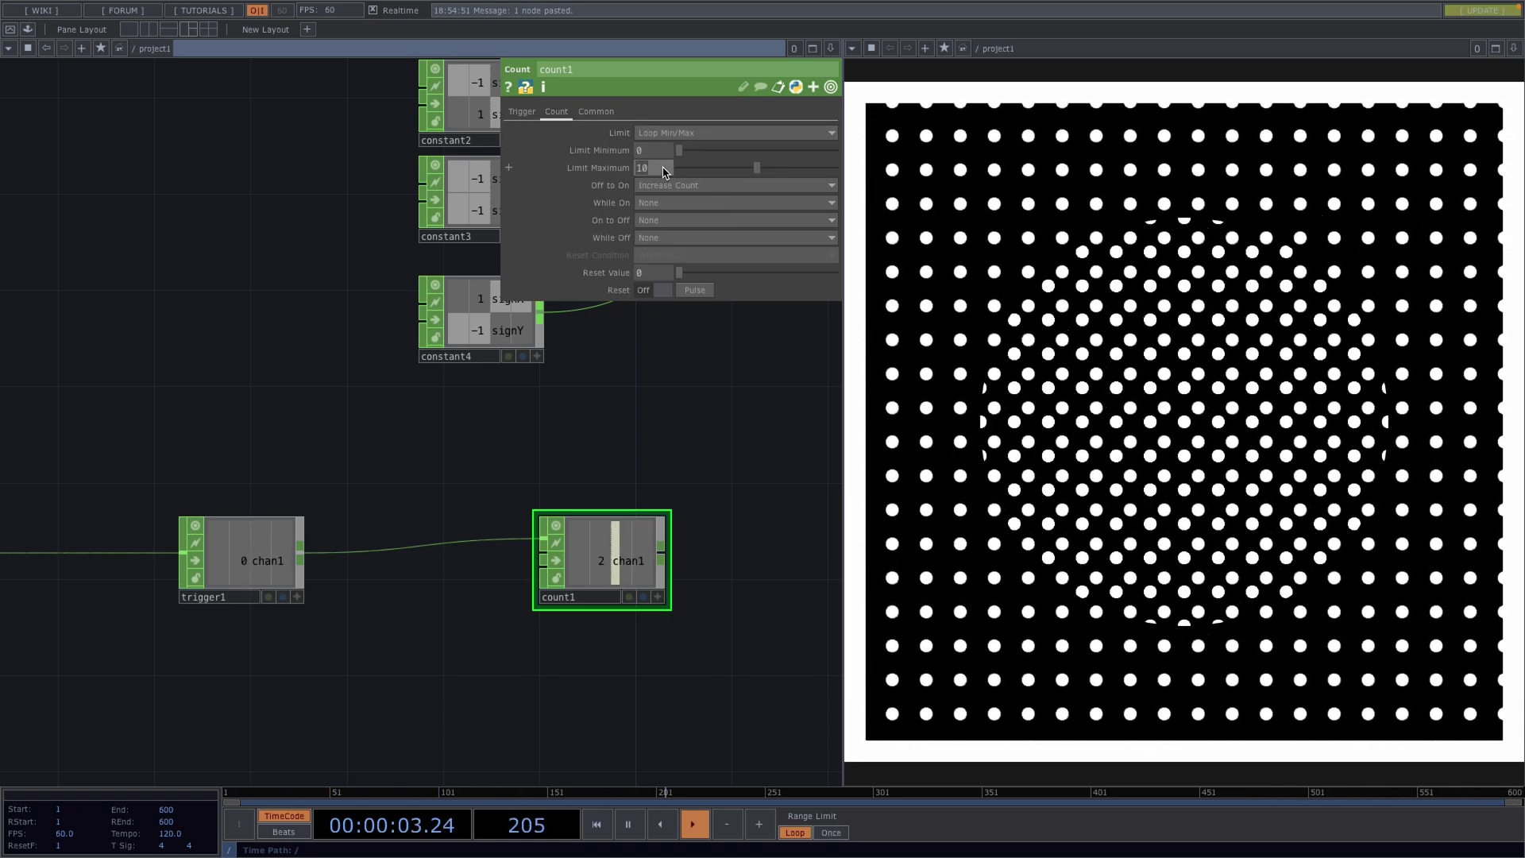
drag(733, 382, 599, 426)
scroll(599, 422, down, 2)
drag(645, 490, 546, 518)
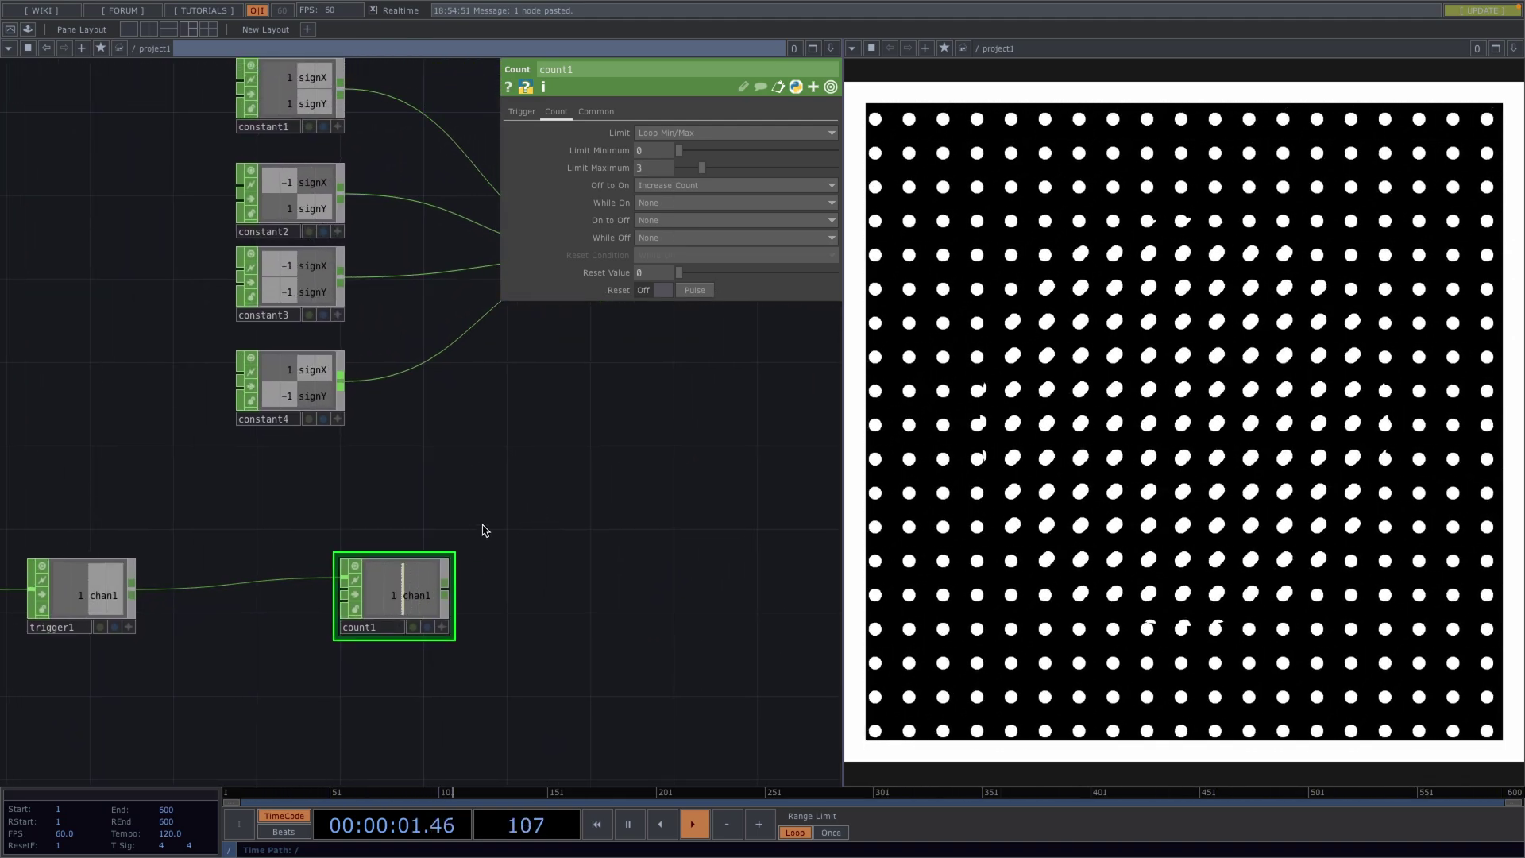
drag(511, 586, 418, 575)
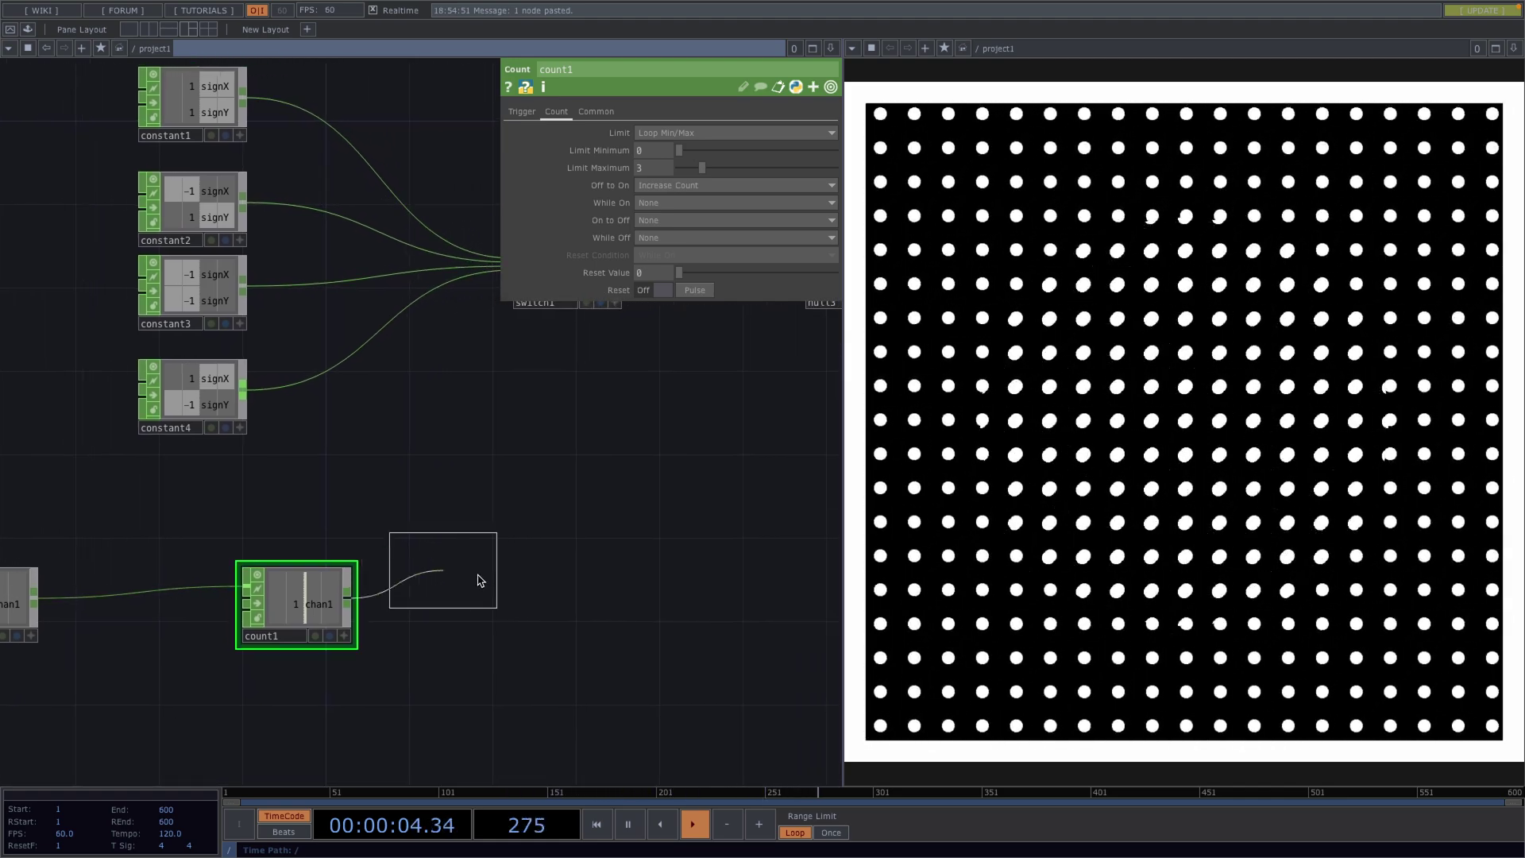
Attach a Null CHOP to the Count CHOP's output and drive the Switch CHOP's index with its chan1 channel.
click(576, 605)
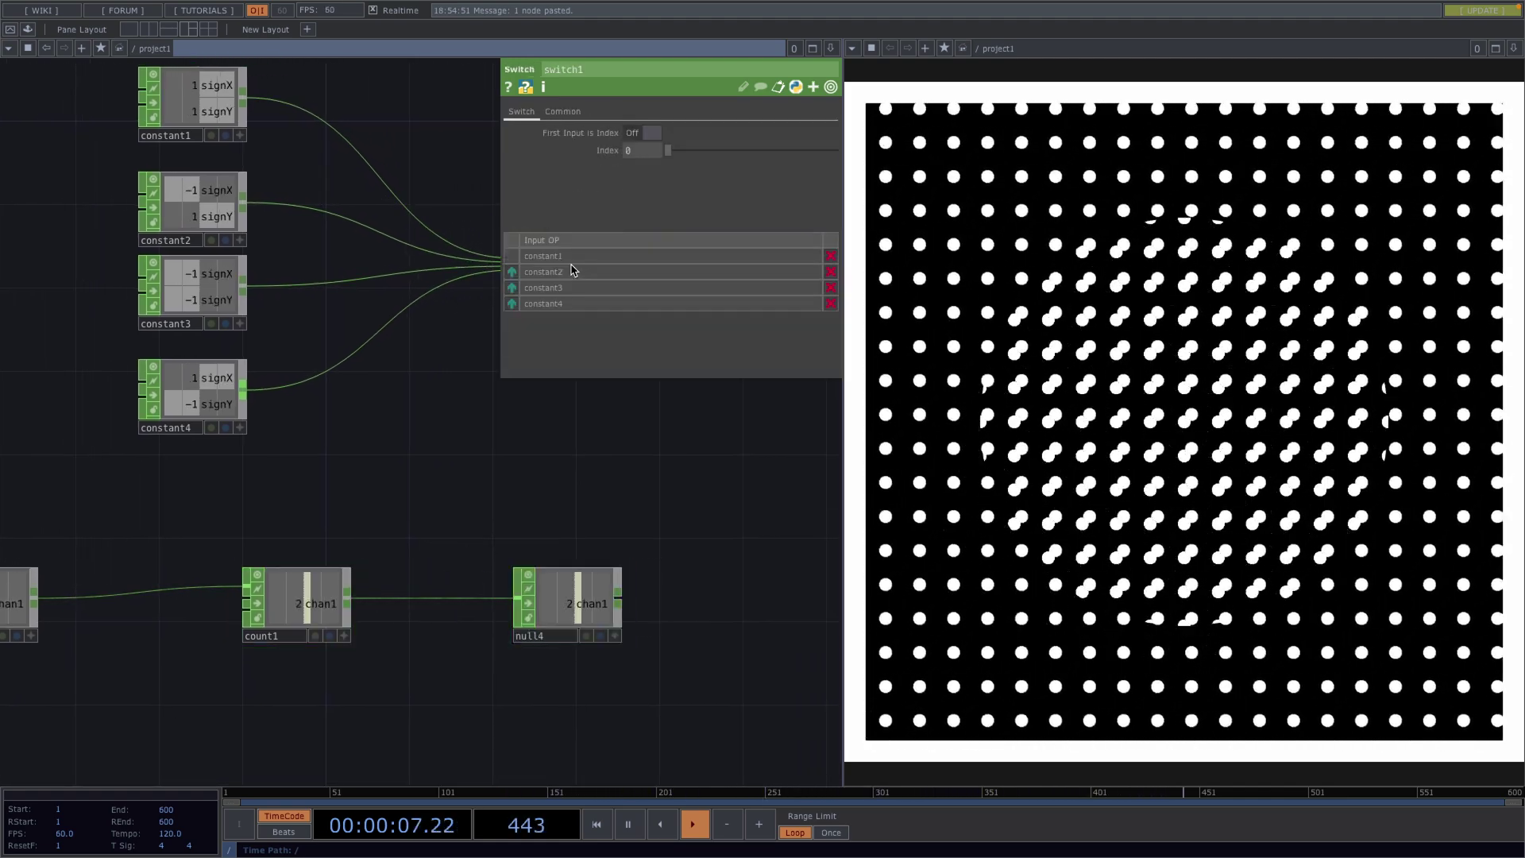
drag(395, 470, 250, 476)
click(471, 646)
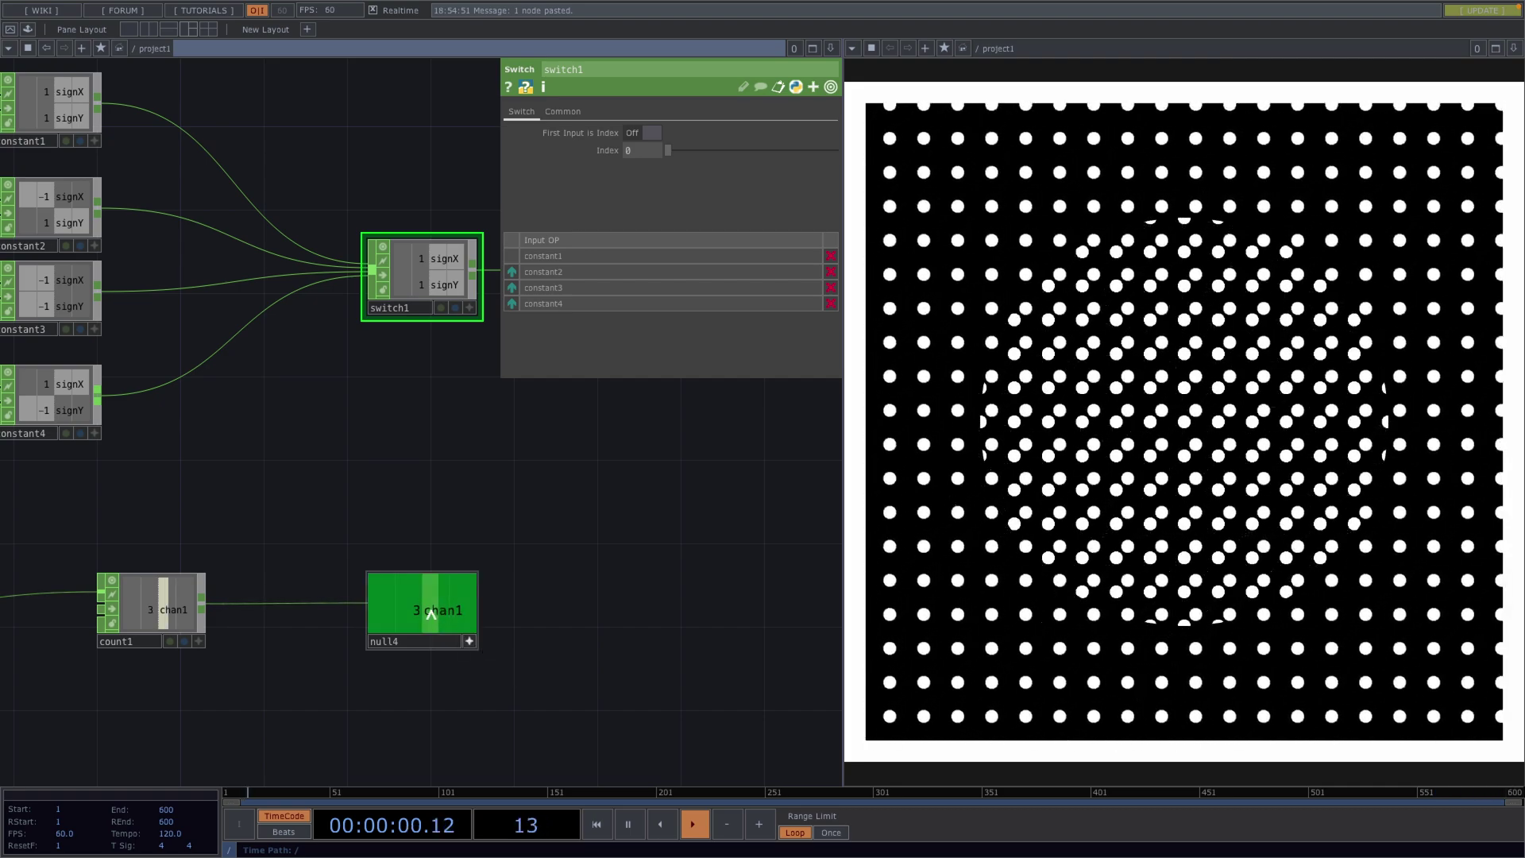
drag(433, 607, 634, 154)
click(641, 148)
click(470, 645)
Examine the sign values coming out of null3 and review how the CHOP and TOP chains are laid out.
drag(507, 398, 285, 487)
drag(417, 435, 236, 441)
click(365, 343)
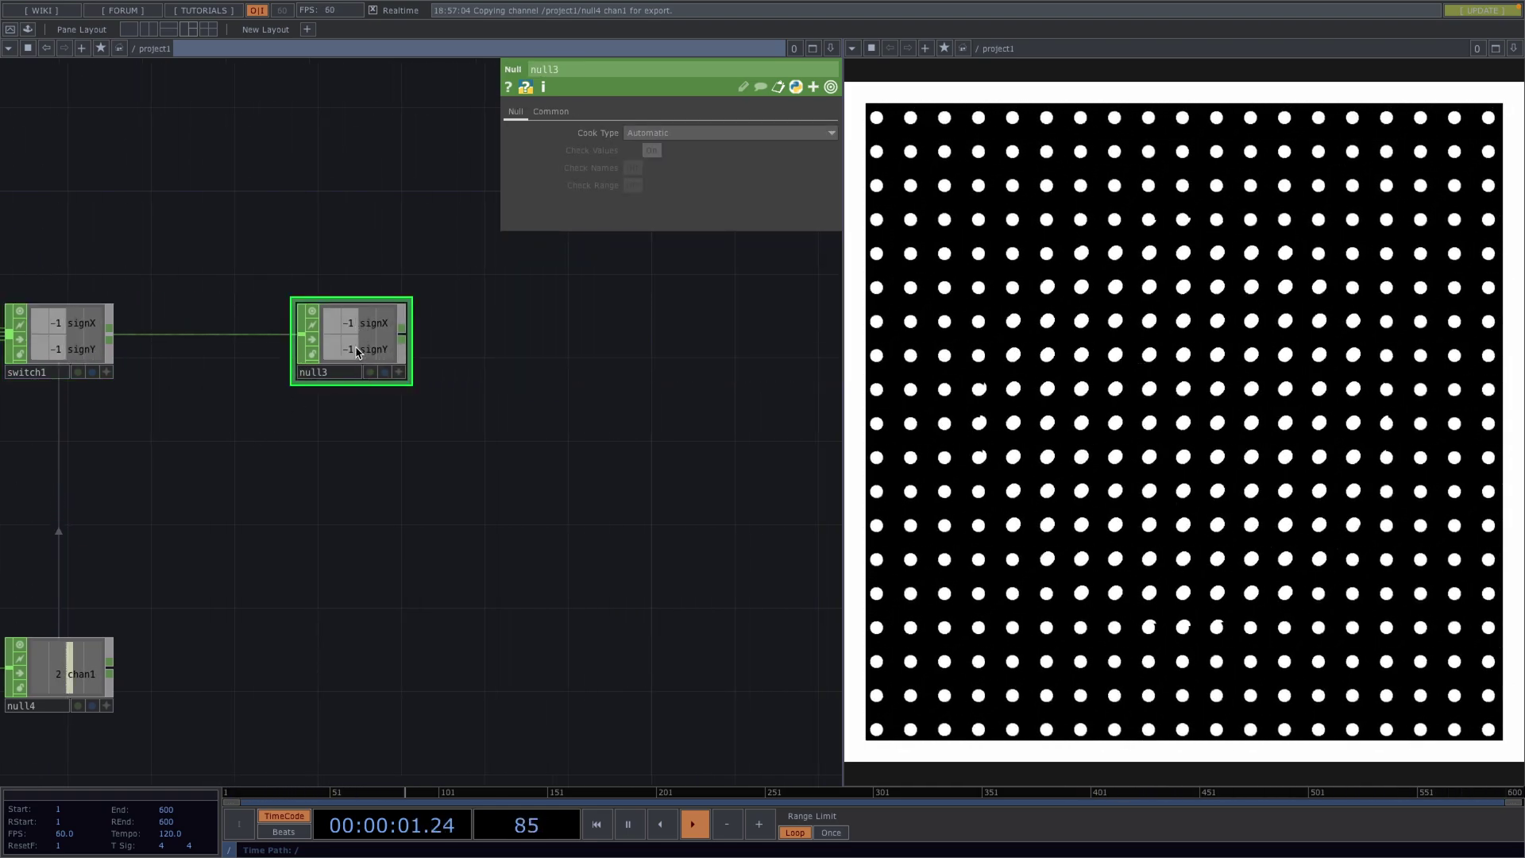
scroll(349, 449, down, 5)
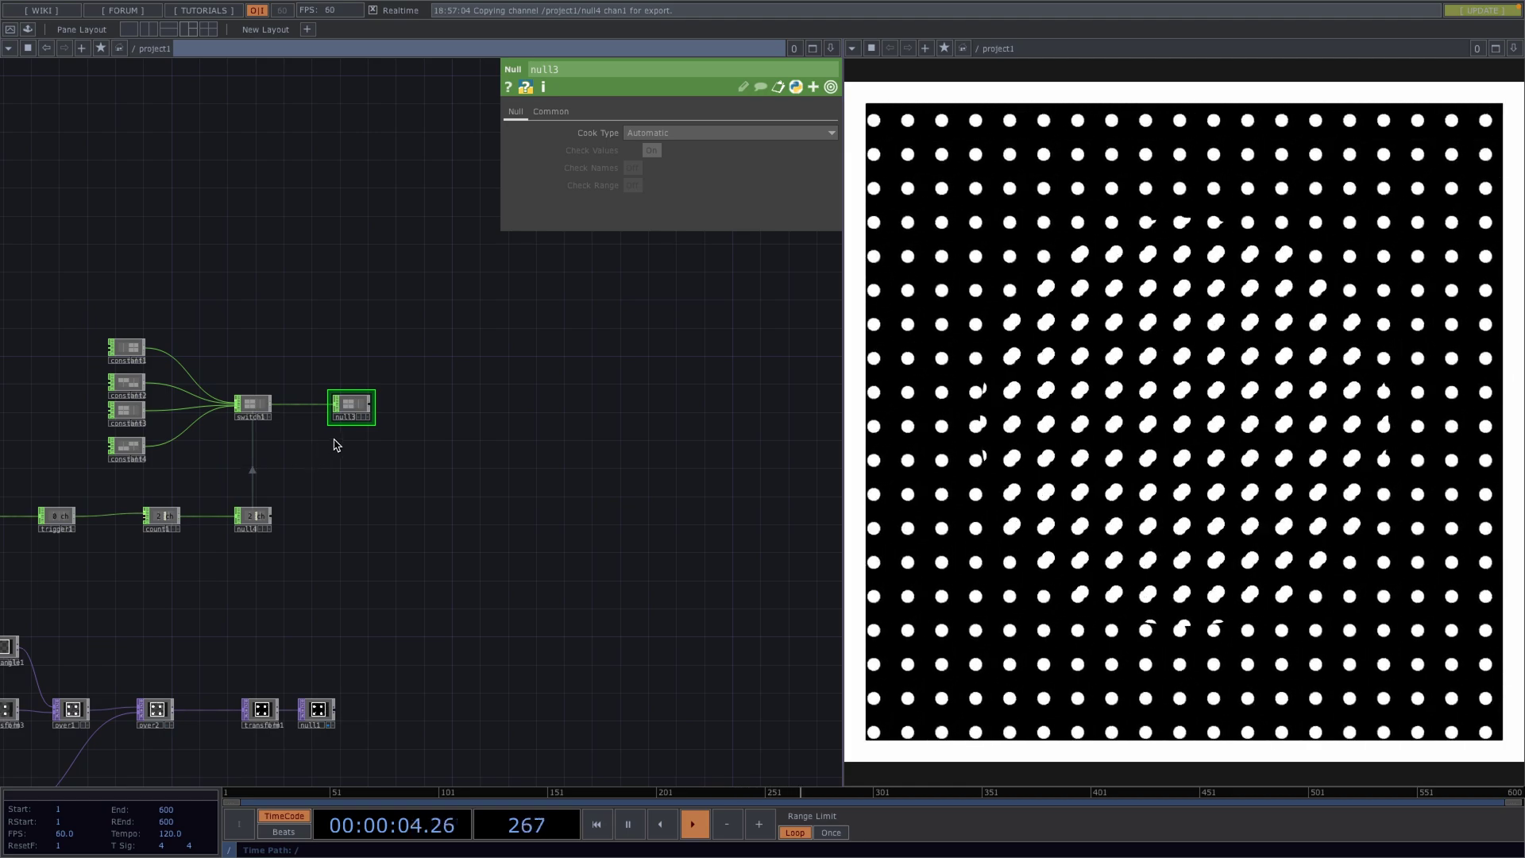
drag(338, 449, 549, 442)
scroll(187, 451, up, 5)
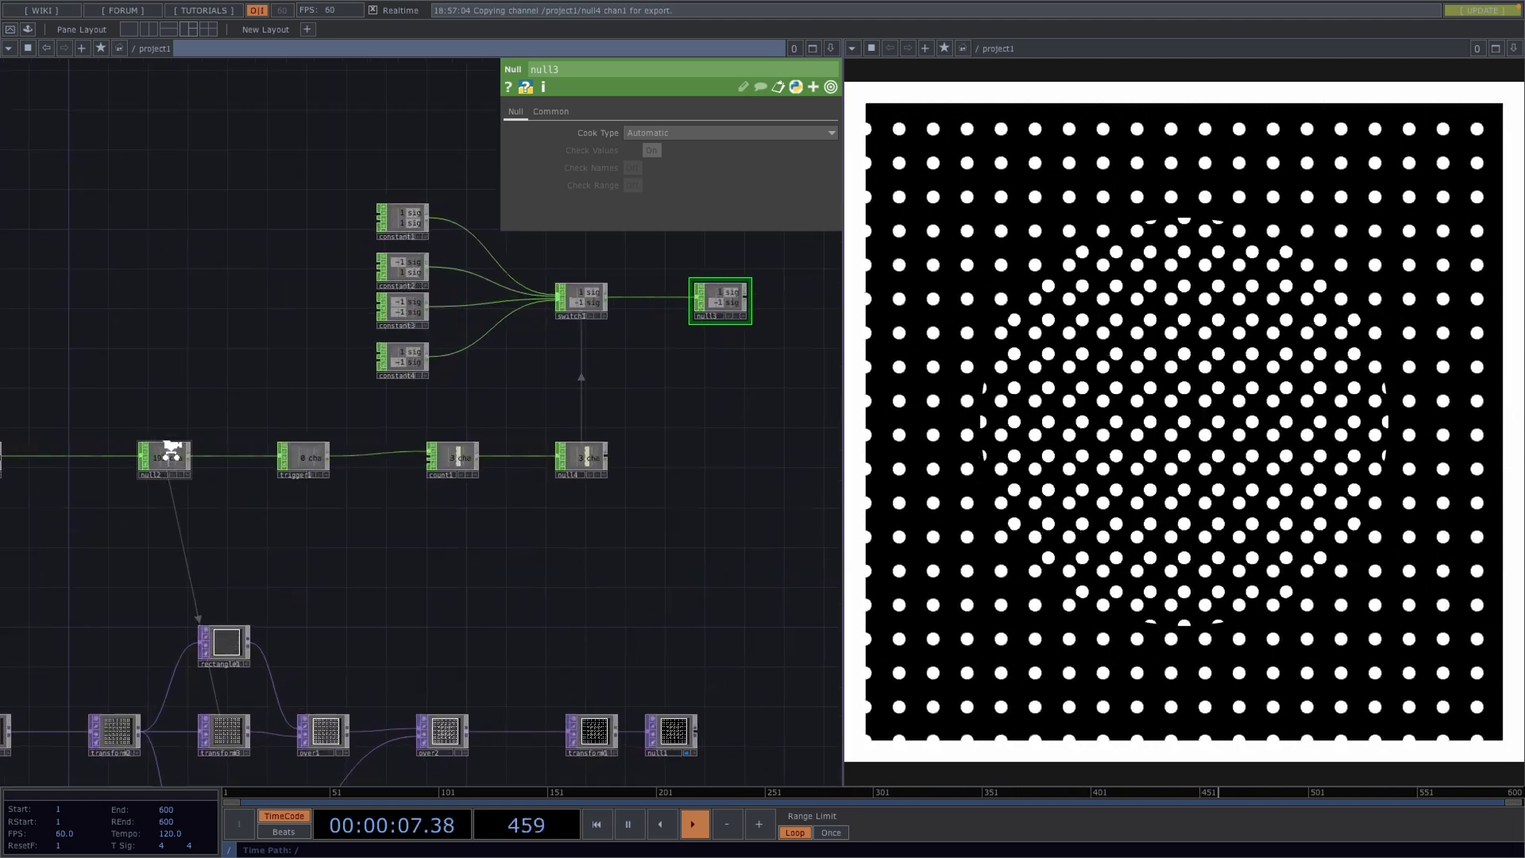
scroll(394, 547, down, 5)
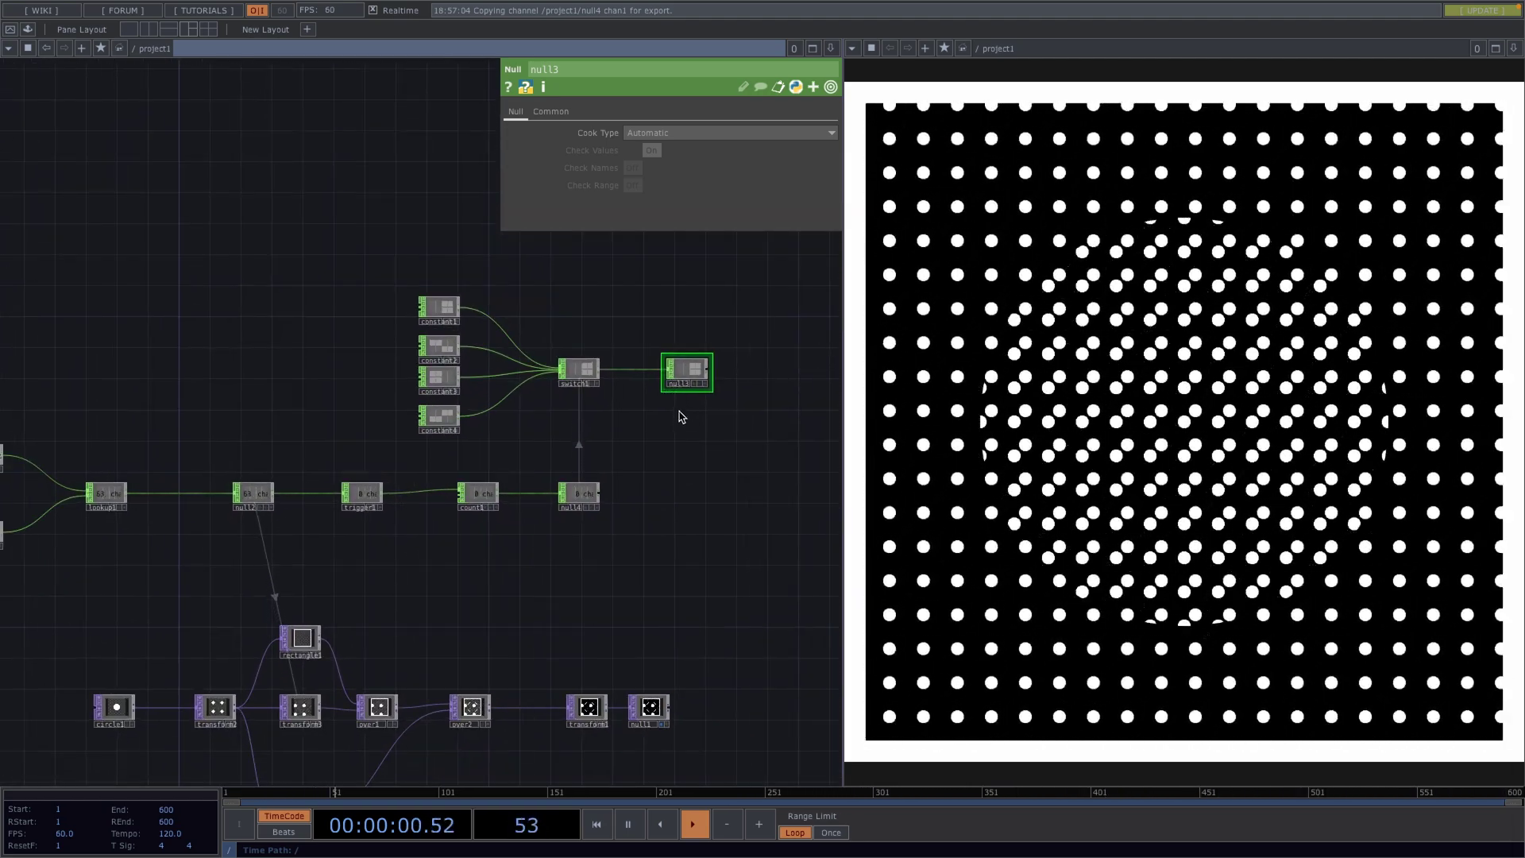
scroll(681, 412, down, 2)
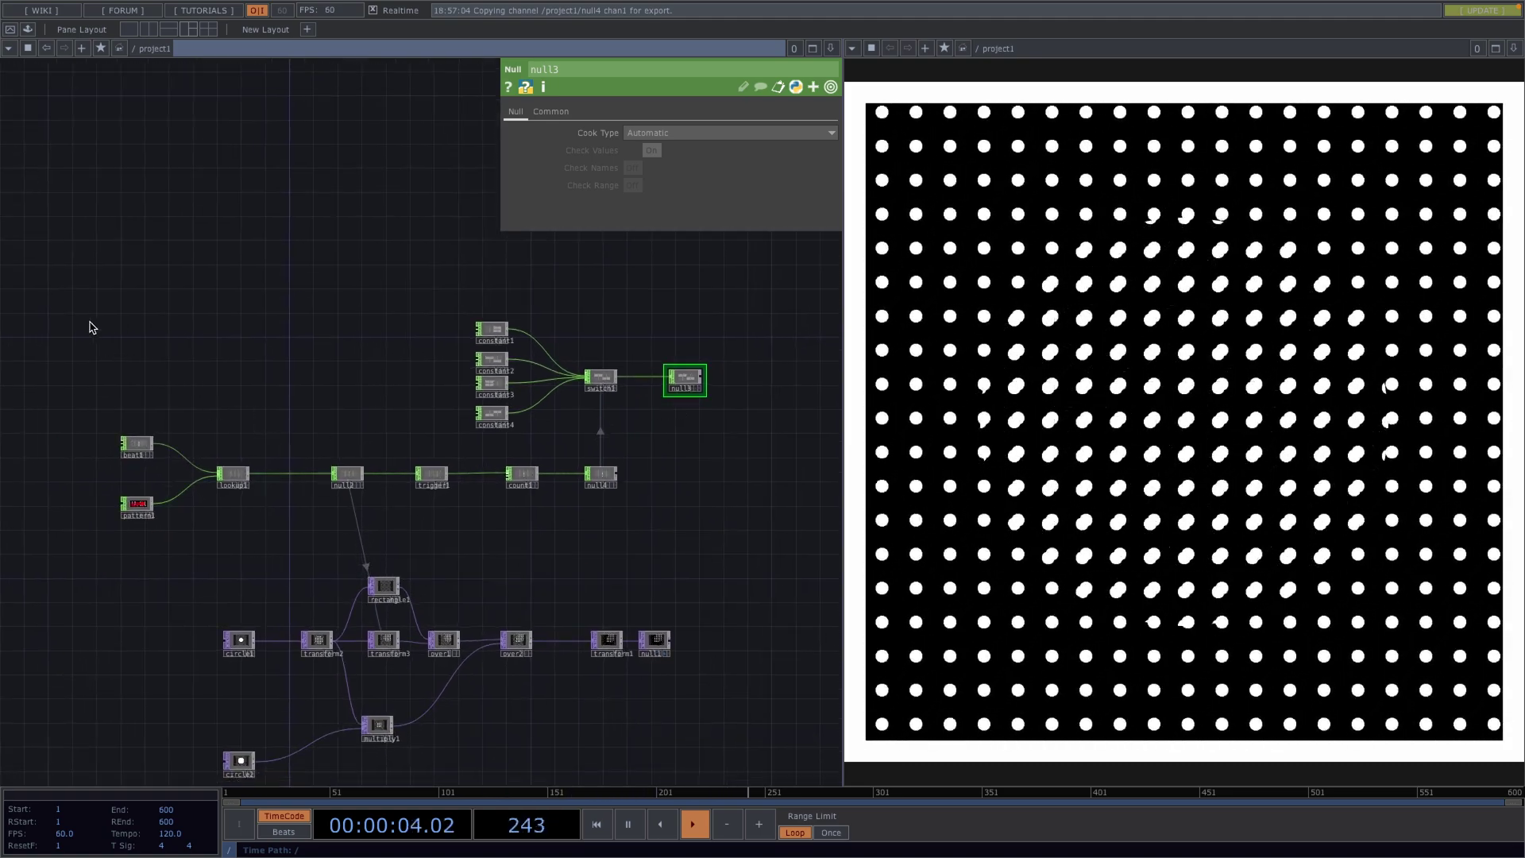
Shift the whole group of CHOP nodes leftward relative to the TOP chain and move null2 below the Trigger CHOP's row.
drag(91, 286, 691, 461)
drag(596, 476, 365, 488)
drag(456, 499, 588, 497)
scroll(603, 493, up, 2)
scroll(601, 490, up, 1)
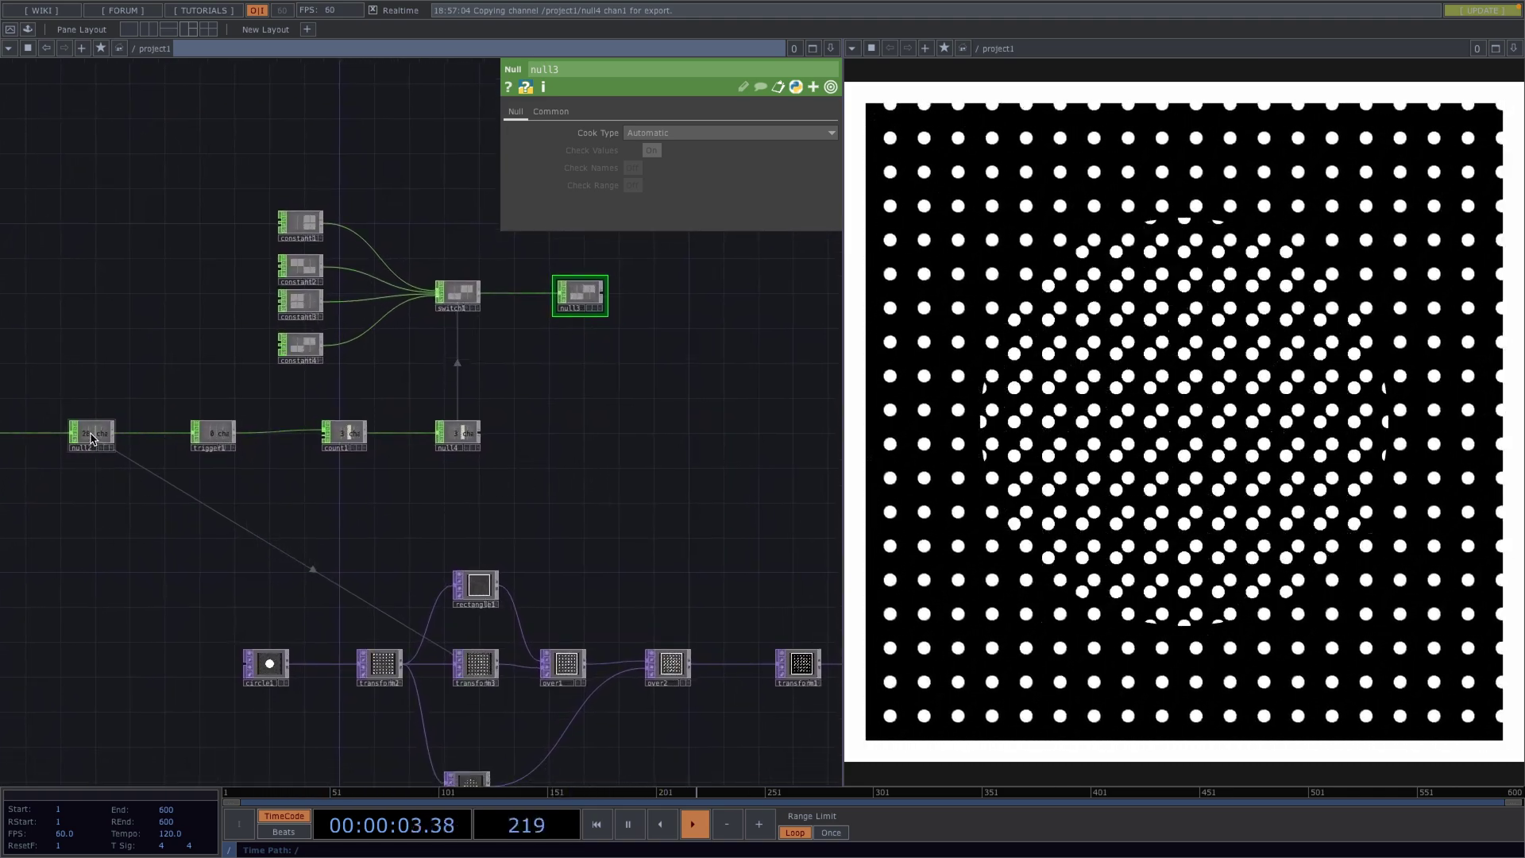
drag(84, 457, 84, 510)
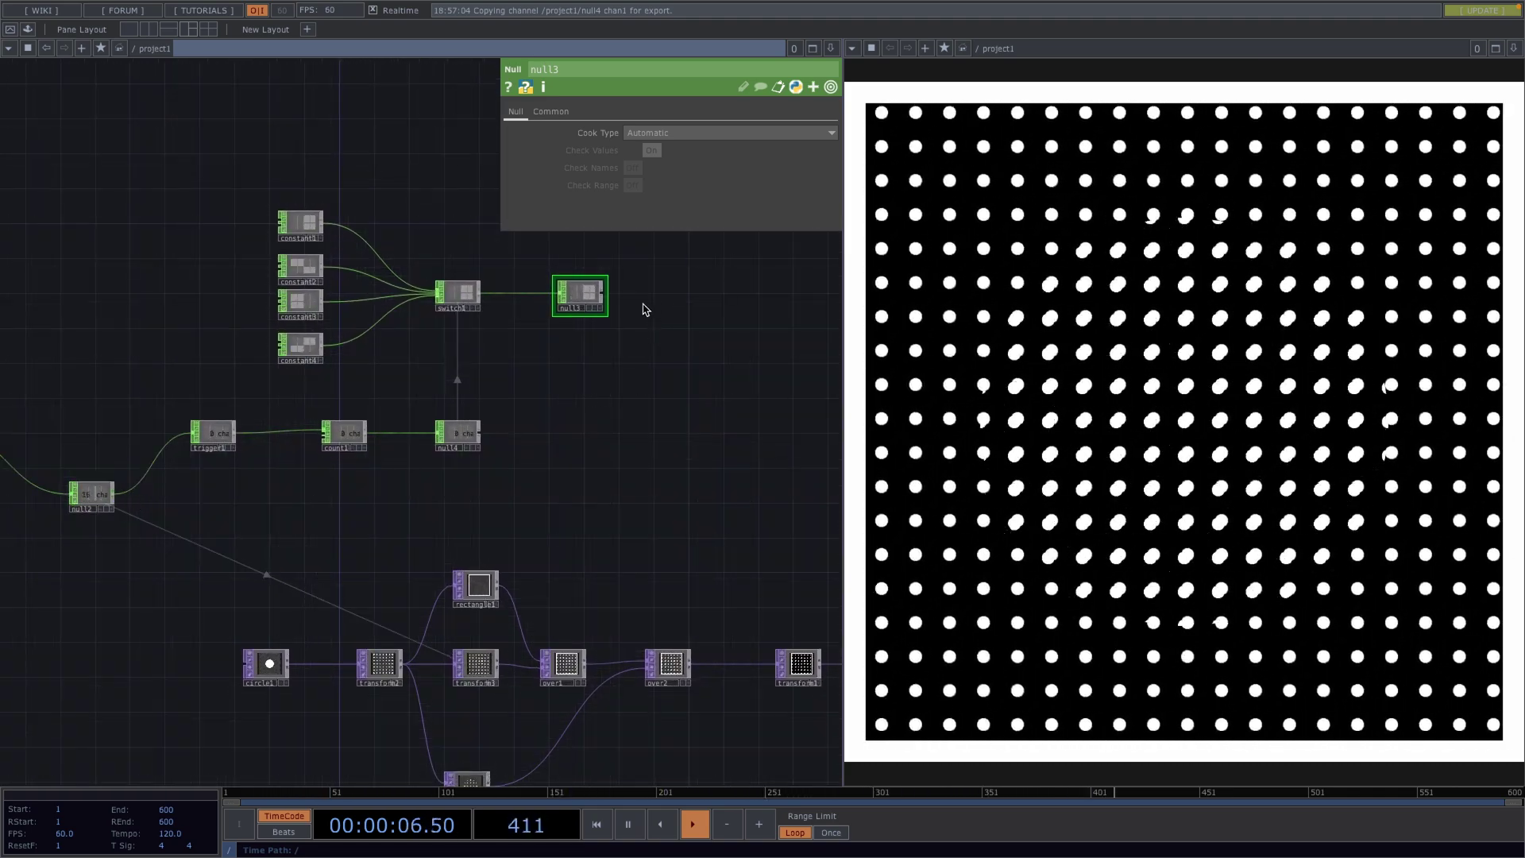
Add a Math CHOP between the CHOP and TOP chains and connect null3 as its first input.
scroll(654, 391, down, 3)
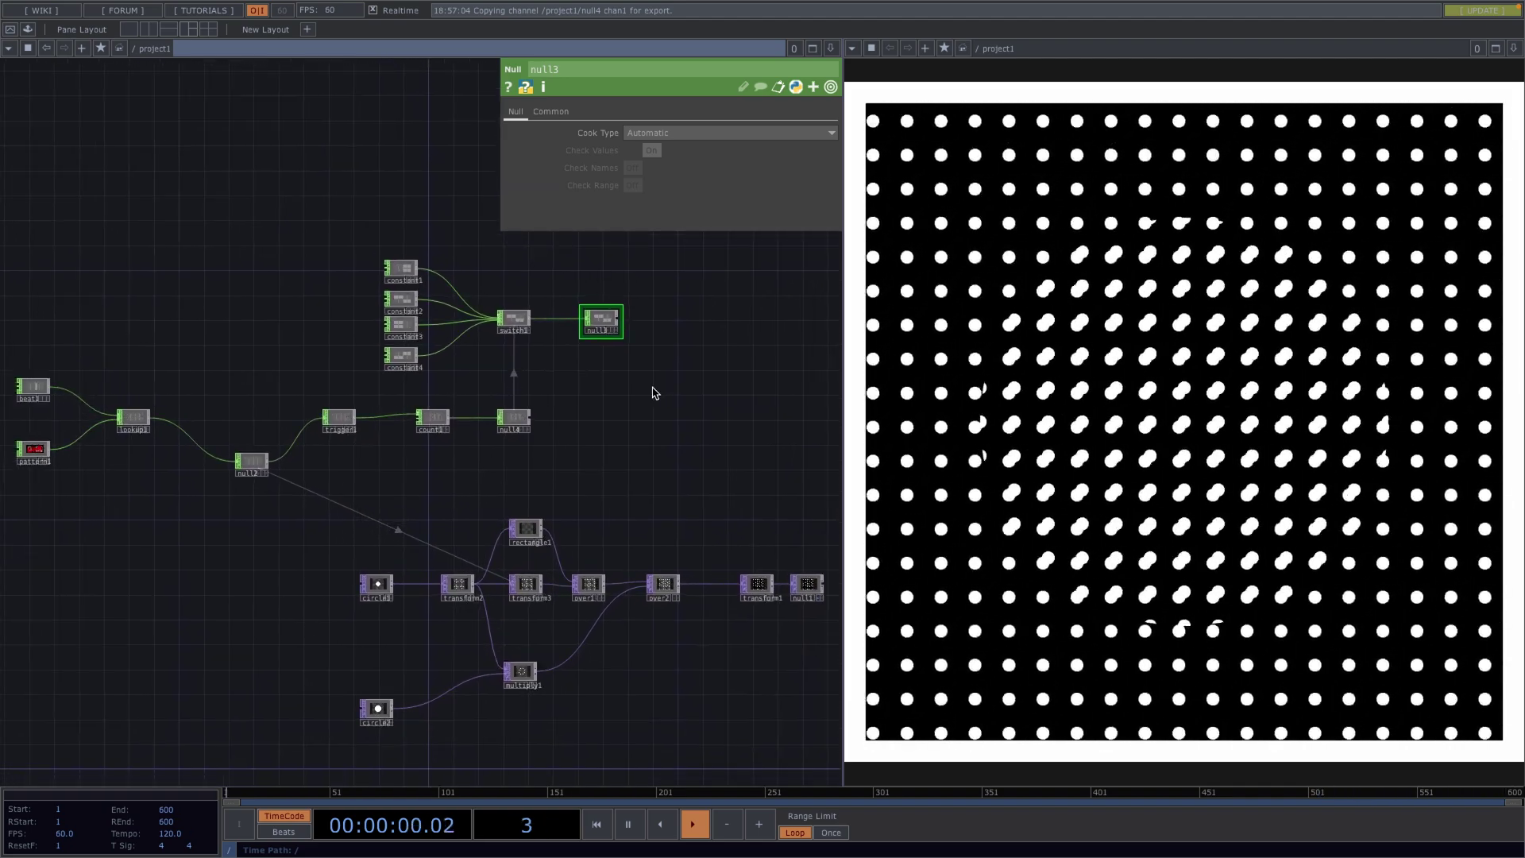
scroll(615, 387, up, 2)
key(Tab)
text(mat)
key(Return)
click(719, 464)
drag(616, 497, 466, 476)
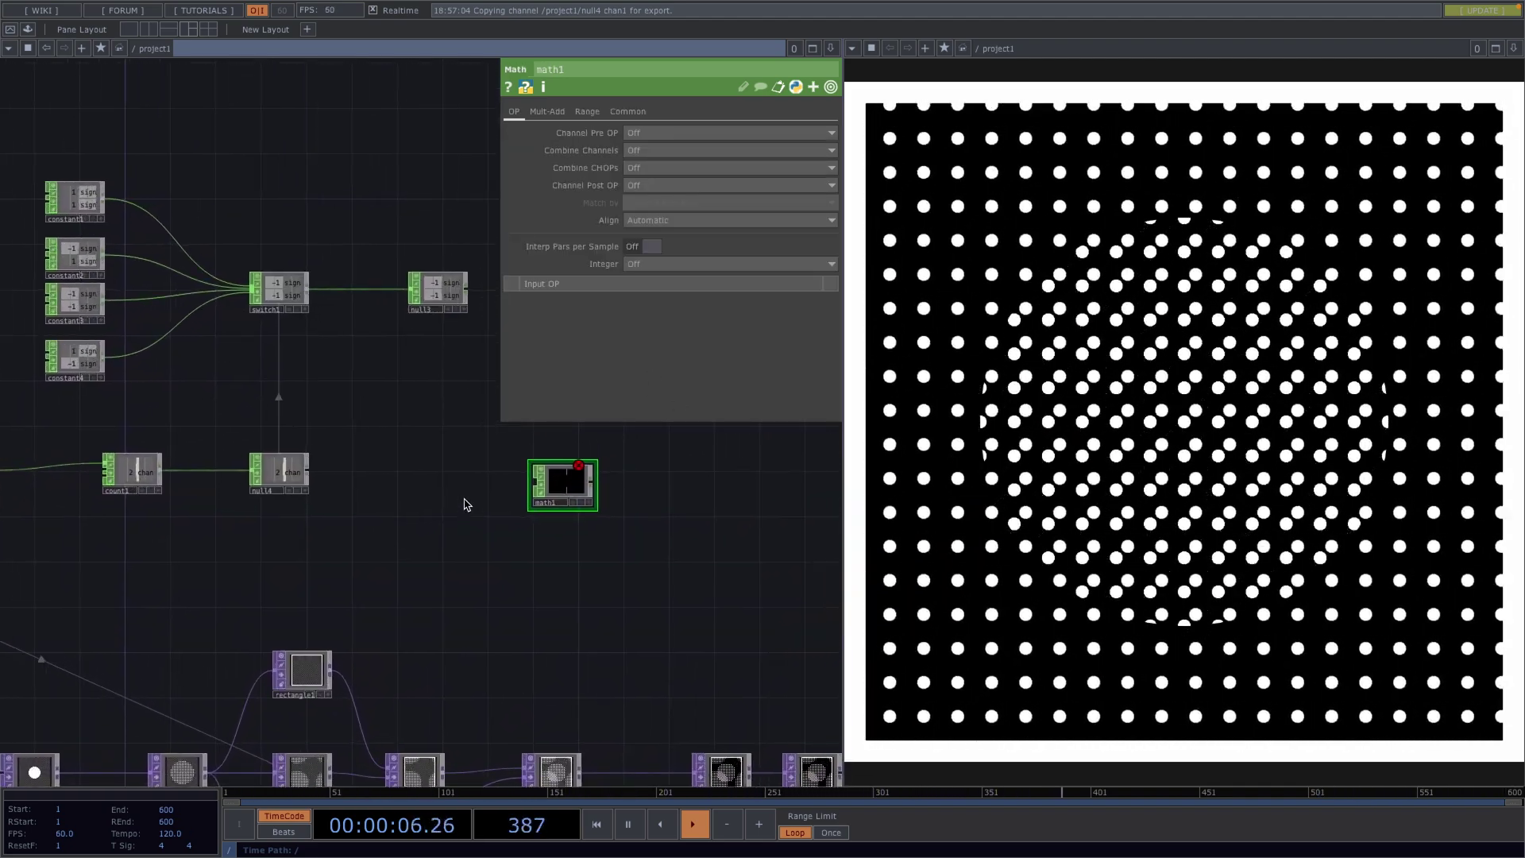
drag(467, 291, 534, 478)
Connect null2 as the Math CHOP's second input and attach a Null CHOP to the Math CHOP's output.
scroll(527, 528, down, 2)
drag(47, 521, 657, 520)
scroll(658, 520, down, 4)
drag(150, 374, 461, 516)
scroll(462, 516, up, 5)
right_click(482, 513)
click(681, 511)
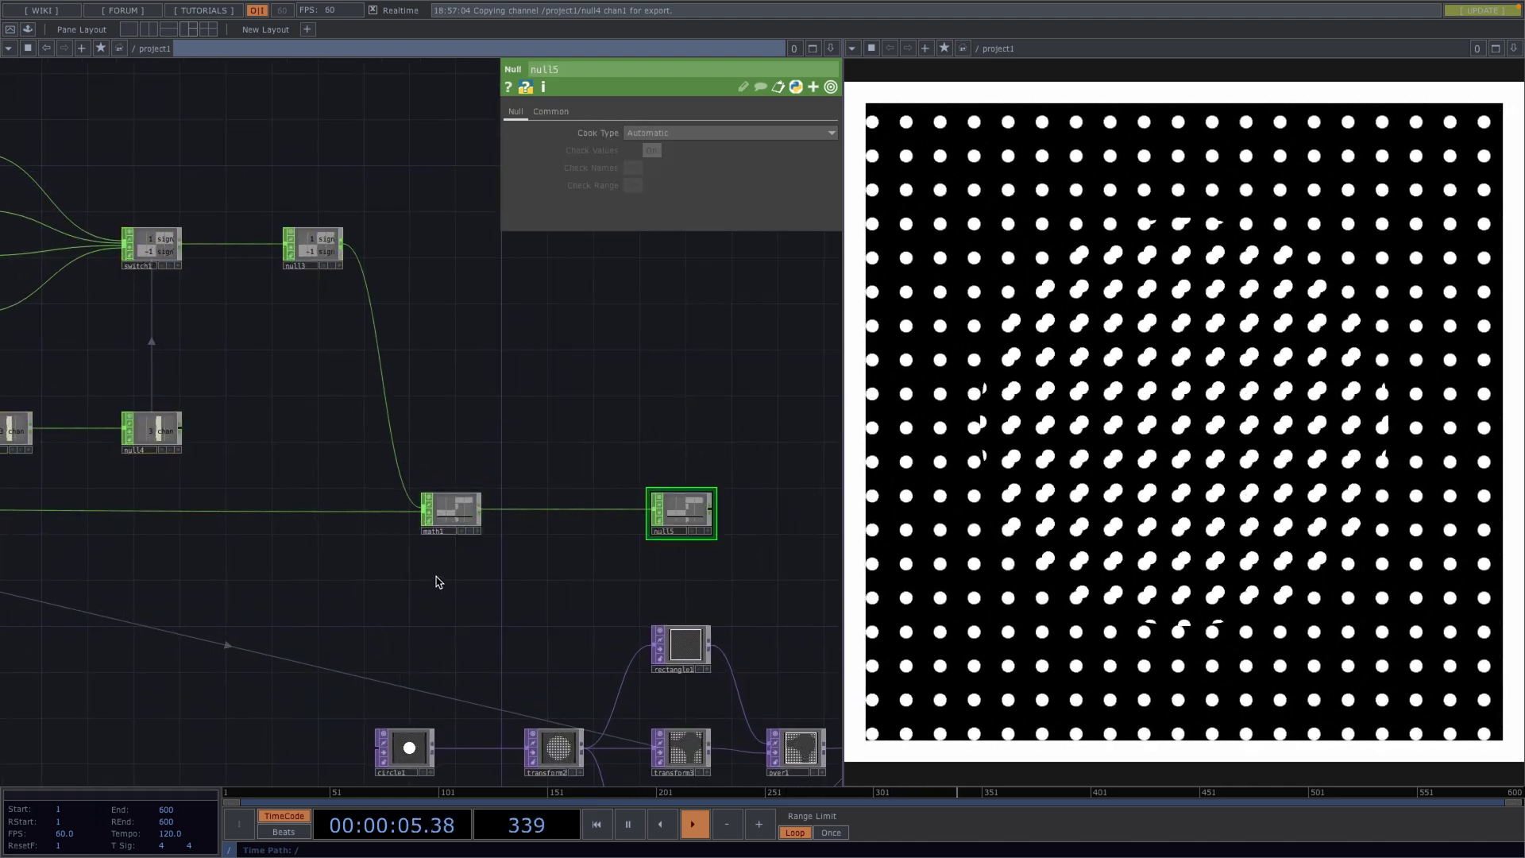
Set the Math CHOP's Combine CHOPs option to Multiply and check its signX and signY channels.
scroll(439, 530, up, 4)
click(439, 520)
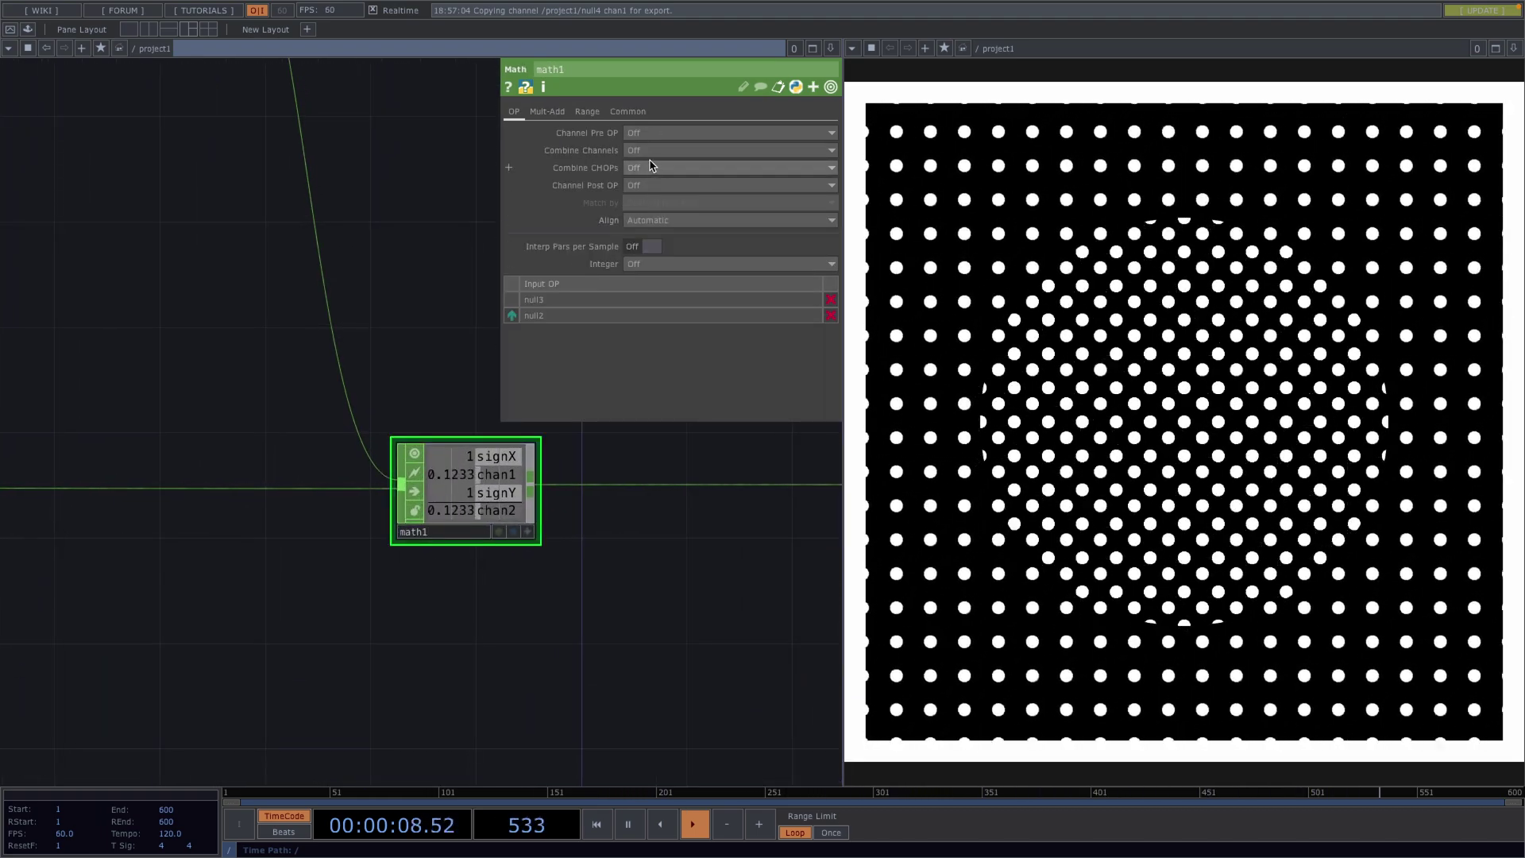
click(628, 169)
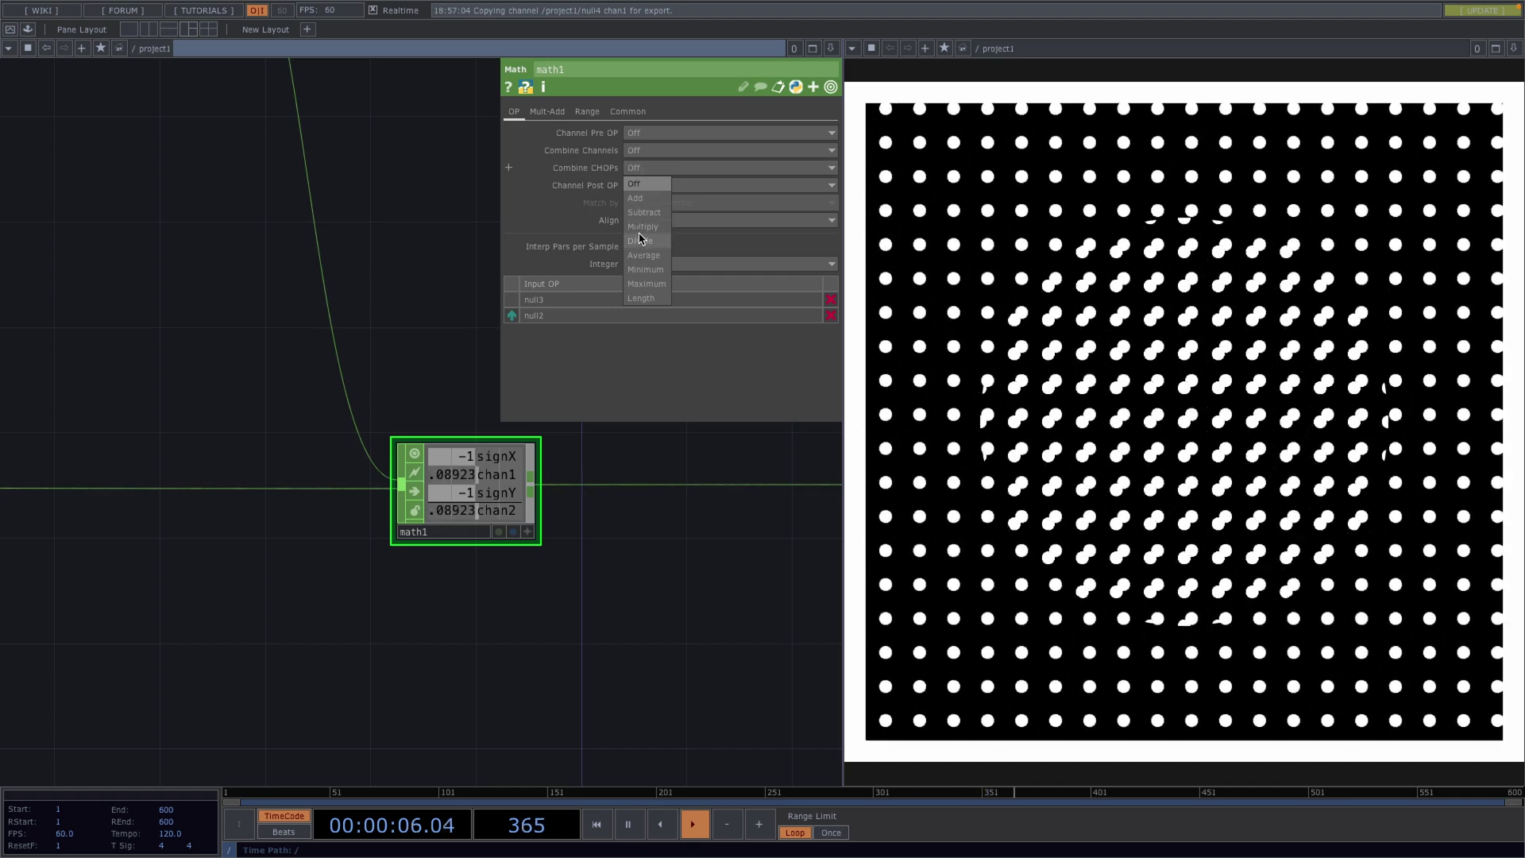
click(642, 228)
scroll(477, 516, up, 2)
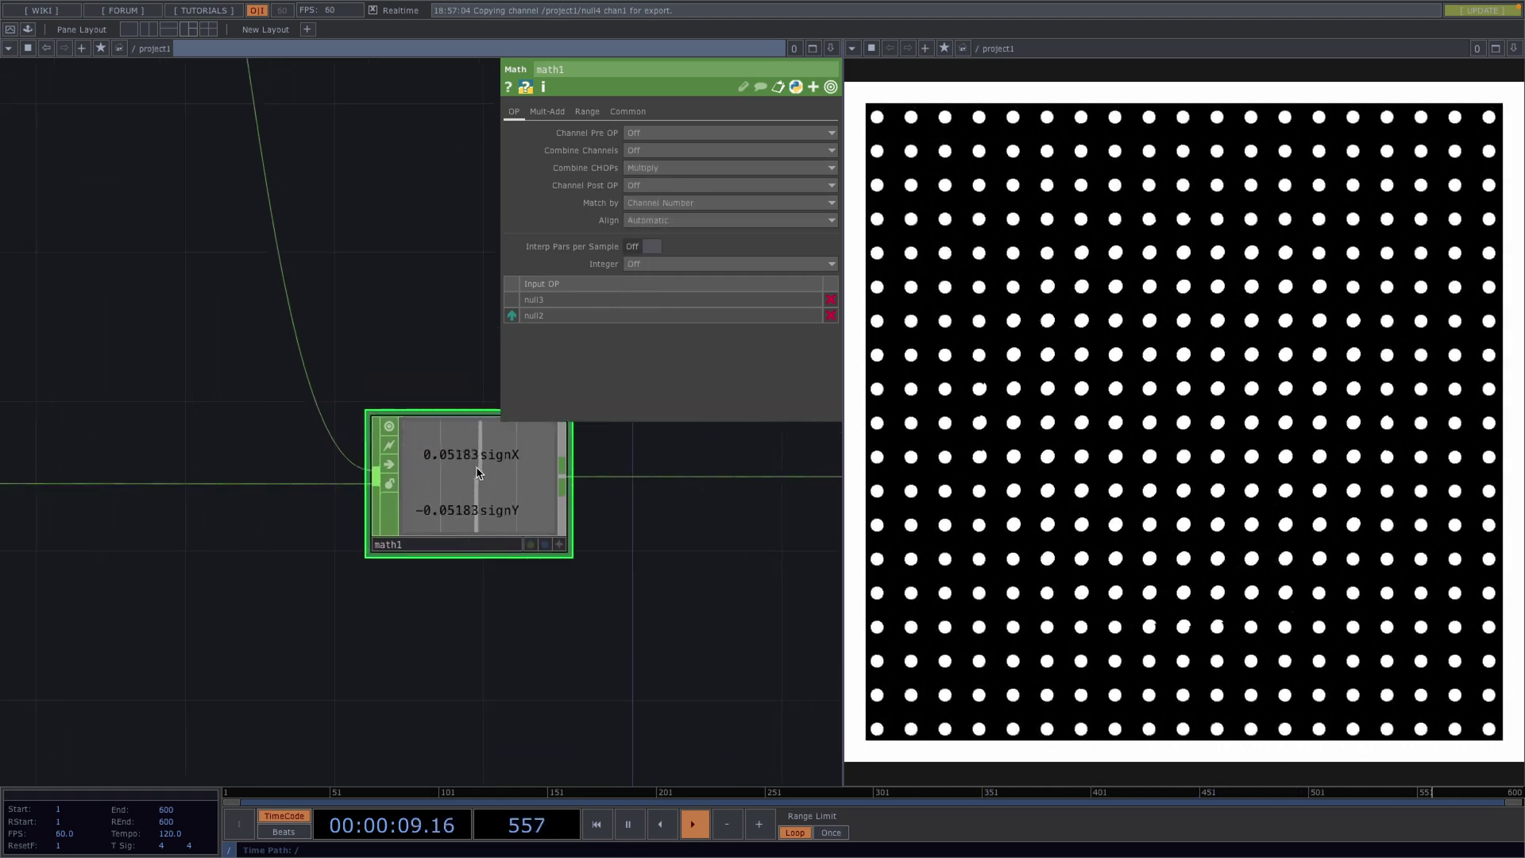
scroll(460, 530, down, 1)
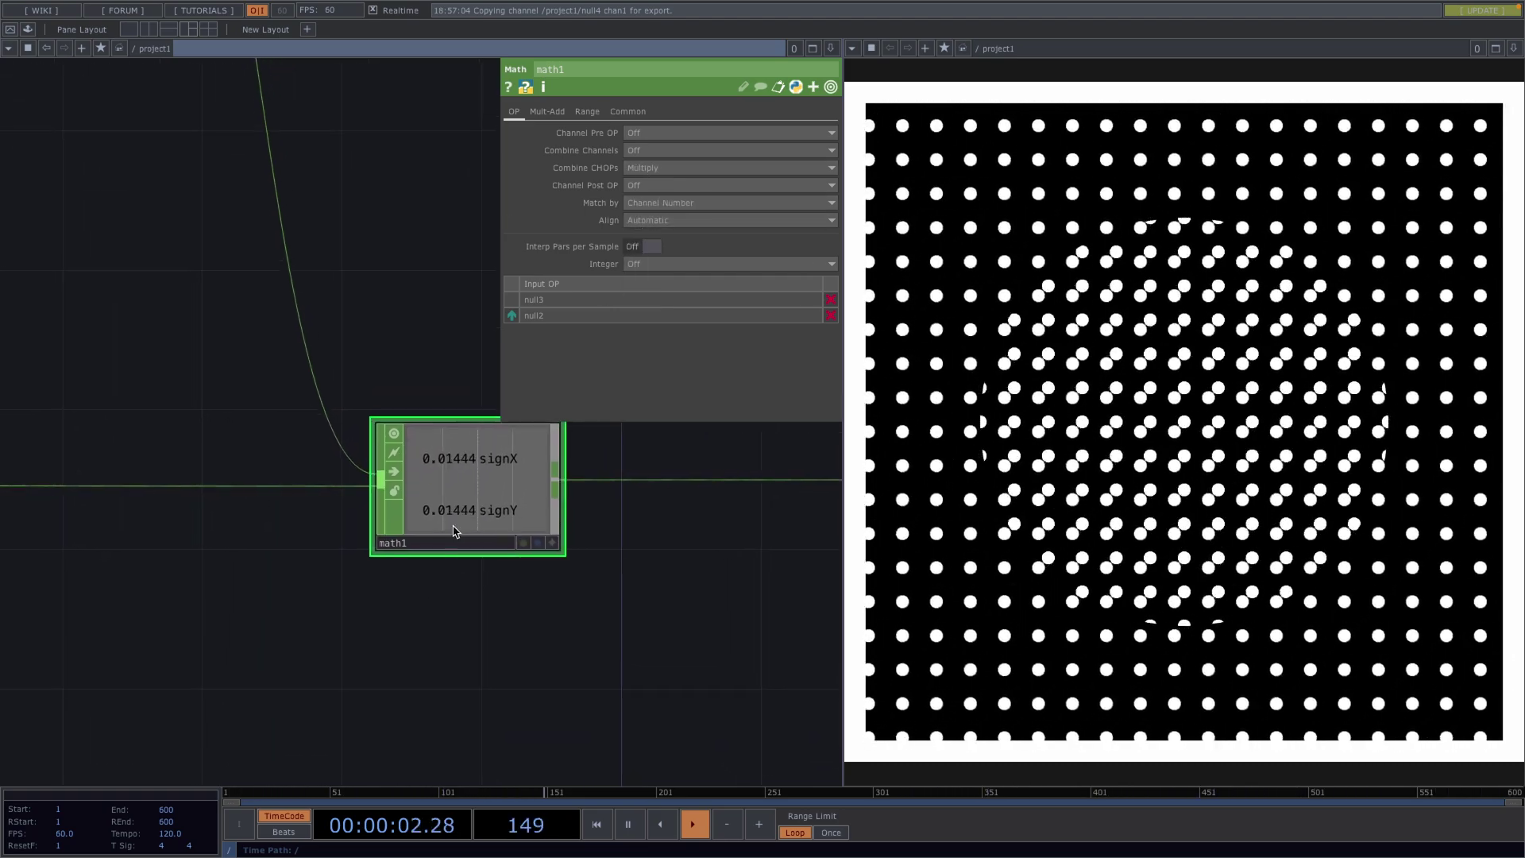
scroll(454, 530, down, 5)
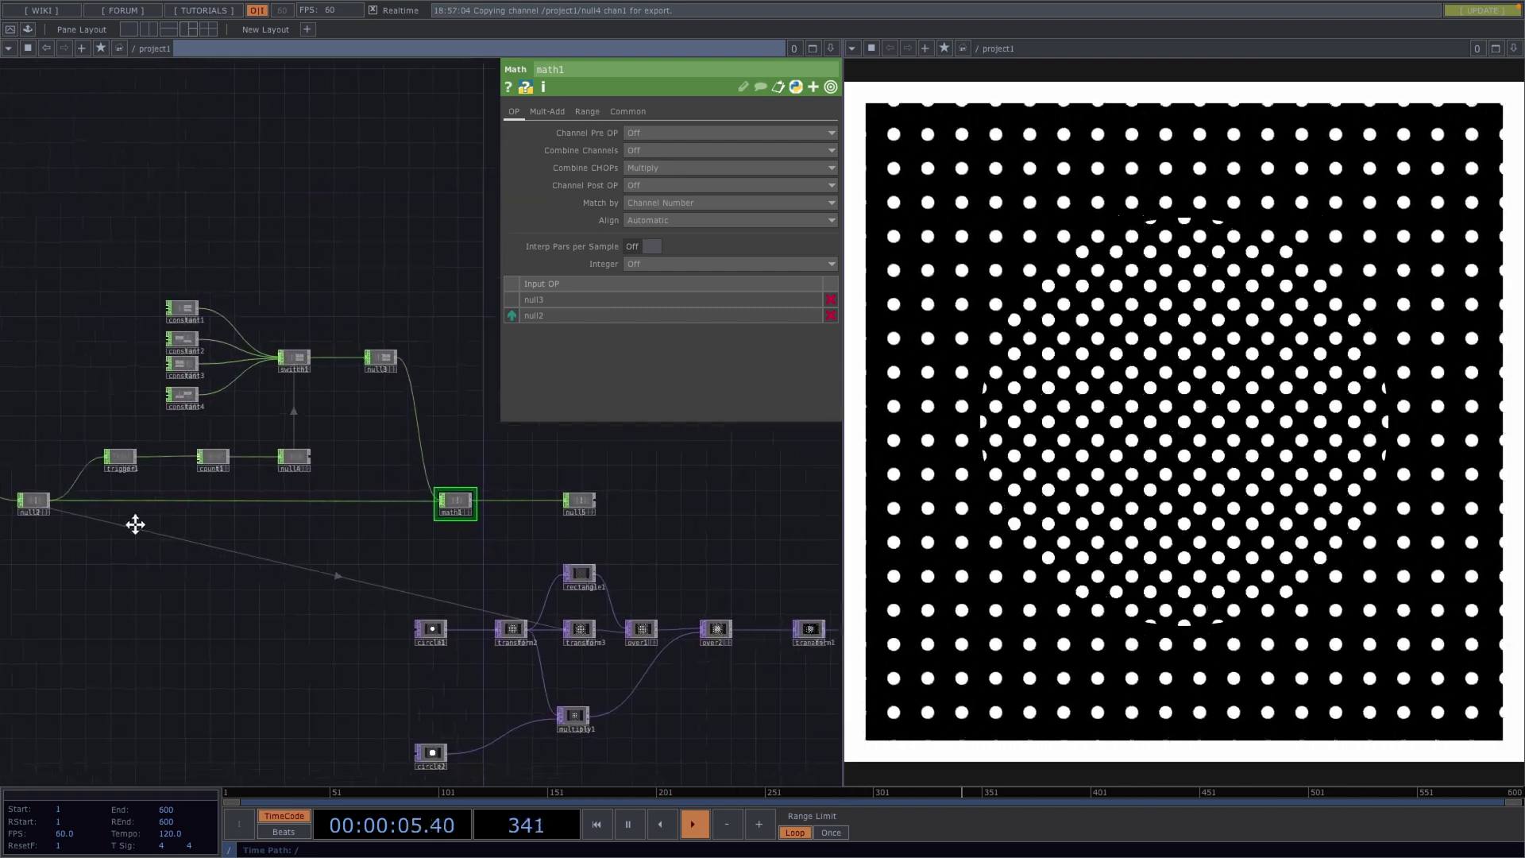
Replace transform3's X and Y translate expressions with references to null5's signX and signY channels.
drag(130, 521, 66, 502)
scroll(501, 510, up, 4)
drag(501, 511, 368, 367)
click(366, 406)
scroll(366, 407, up, 2)
drag(350, 272, 355, 311)
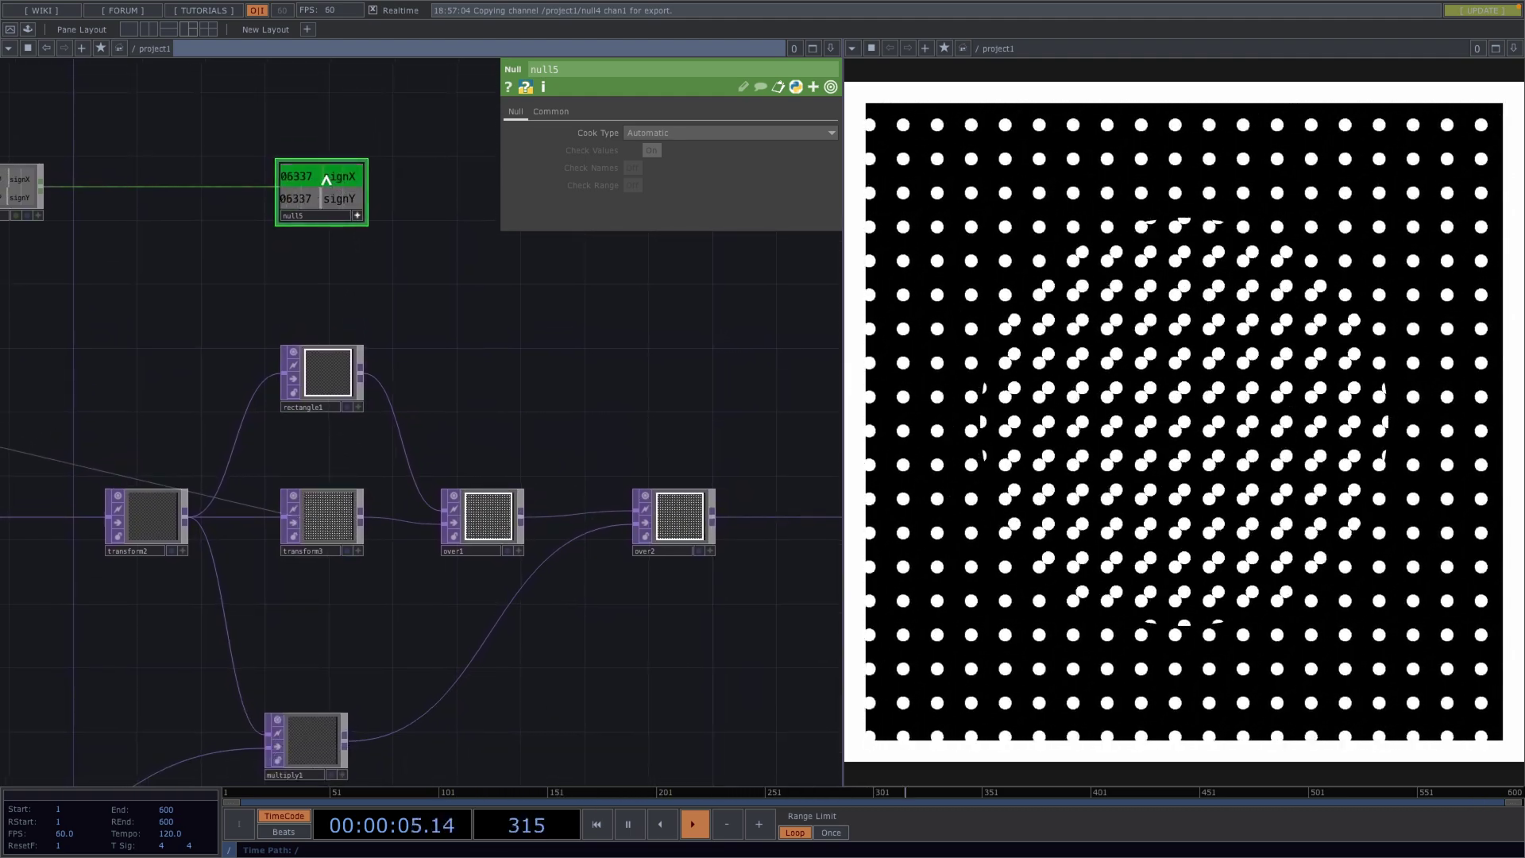
click(327, 512)
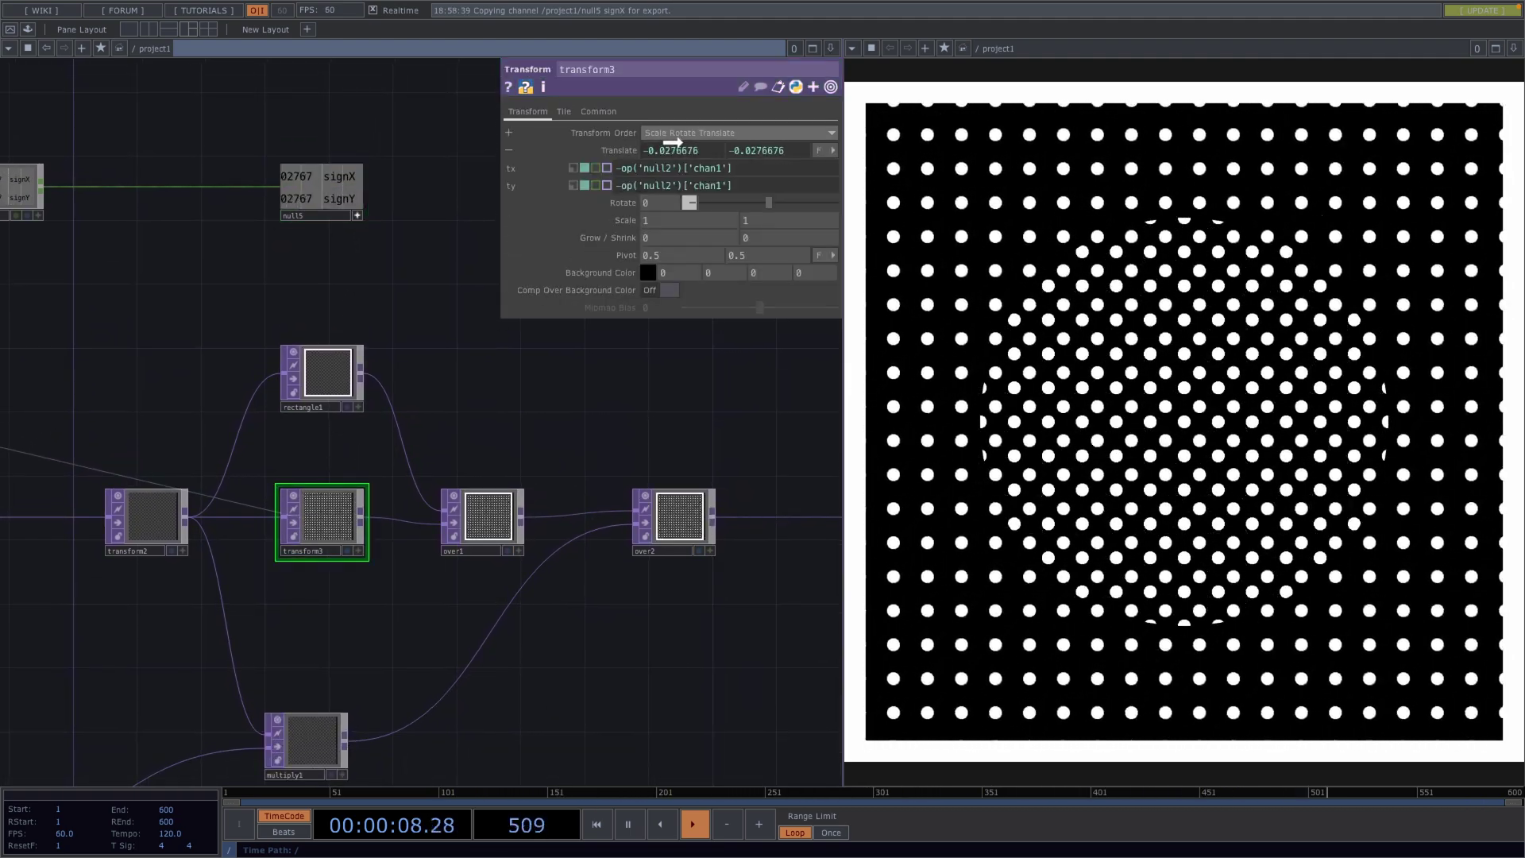
drag(656, 167, 656, 168)
drag(339, 198, 668, 185)
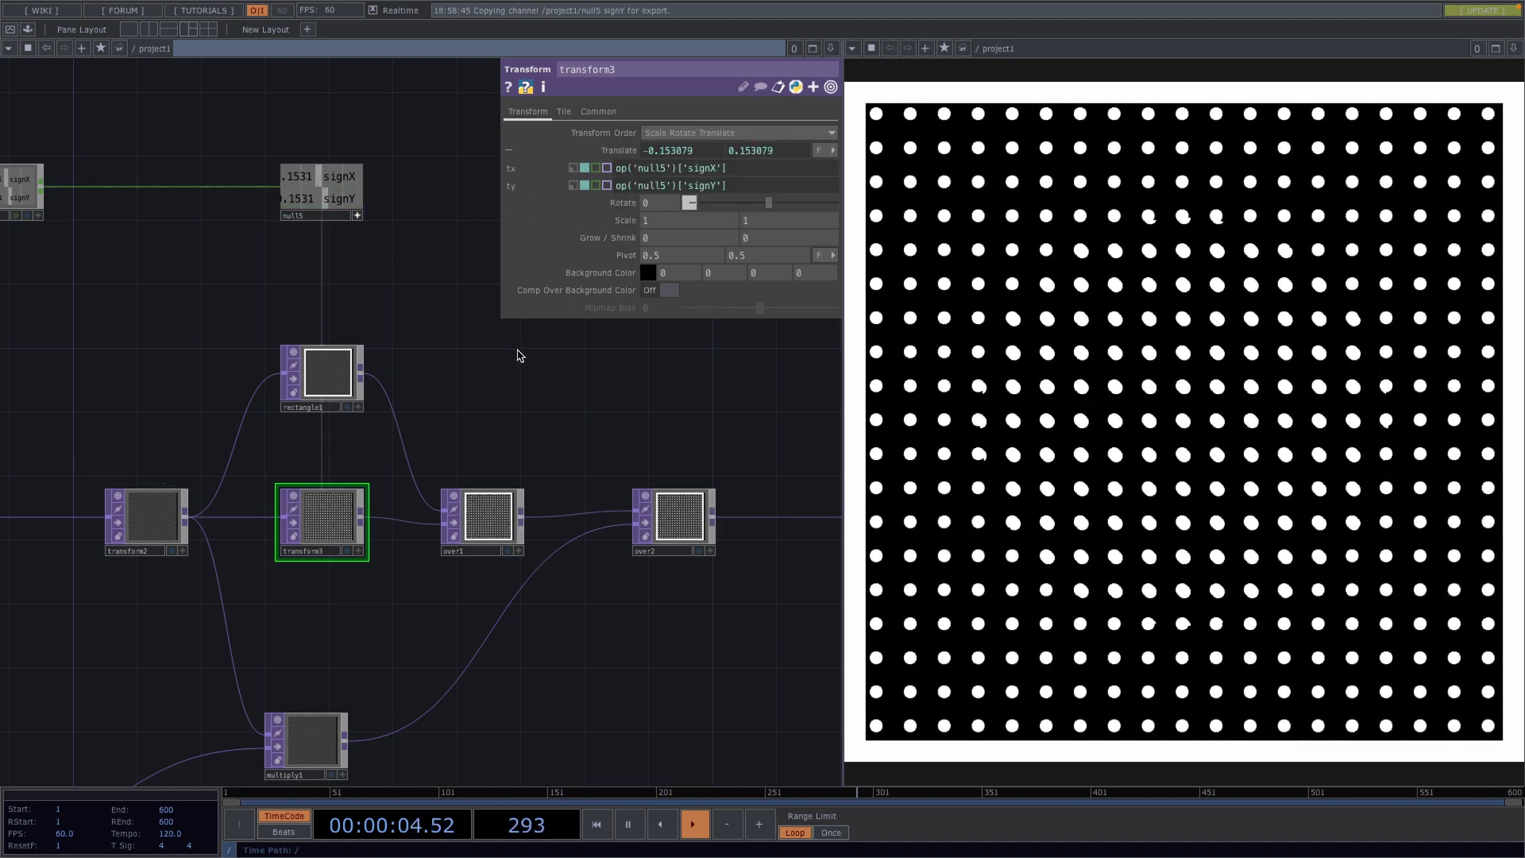
key(p)
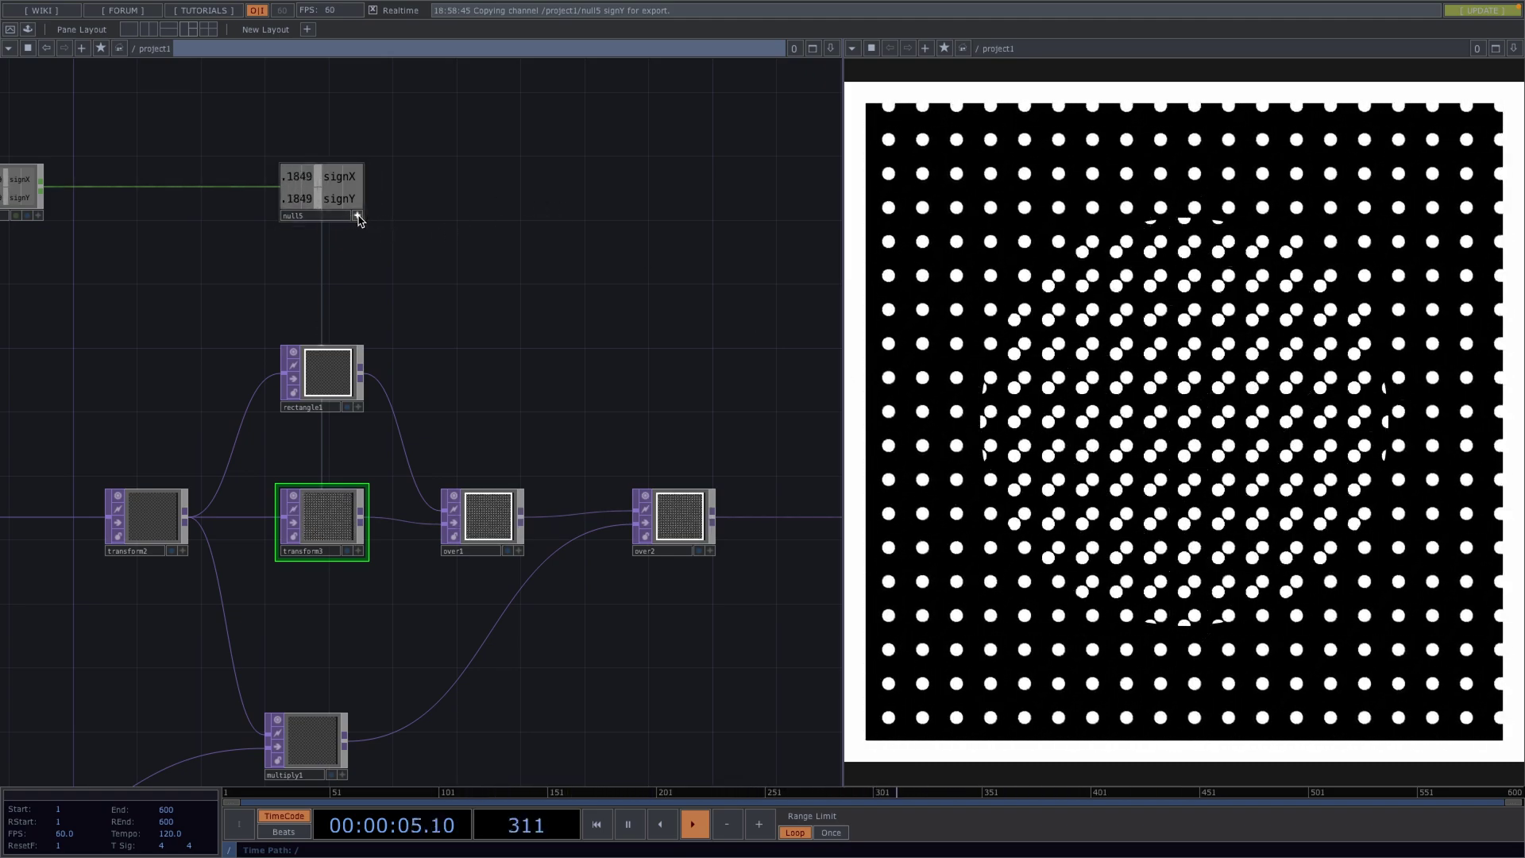
Set the Beat CHOP's period to 6.25.
scroll(421, 313, down, 6)
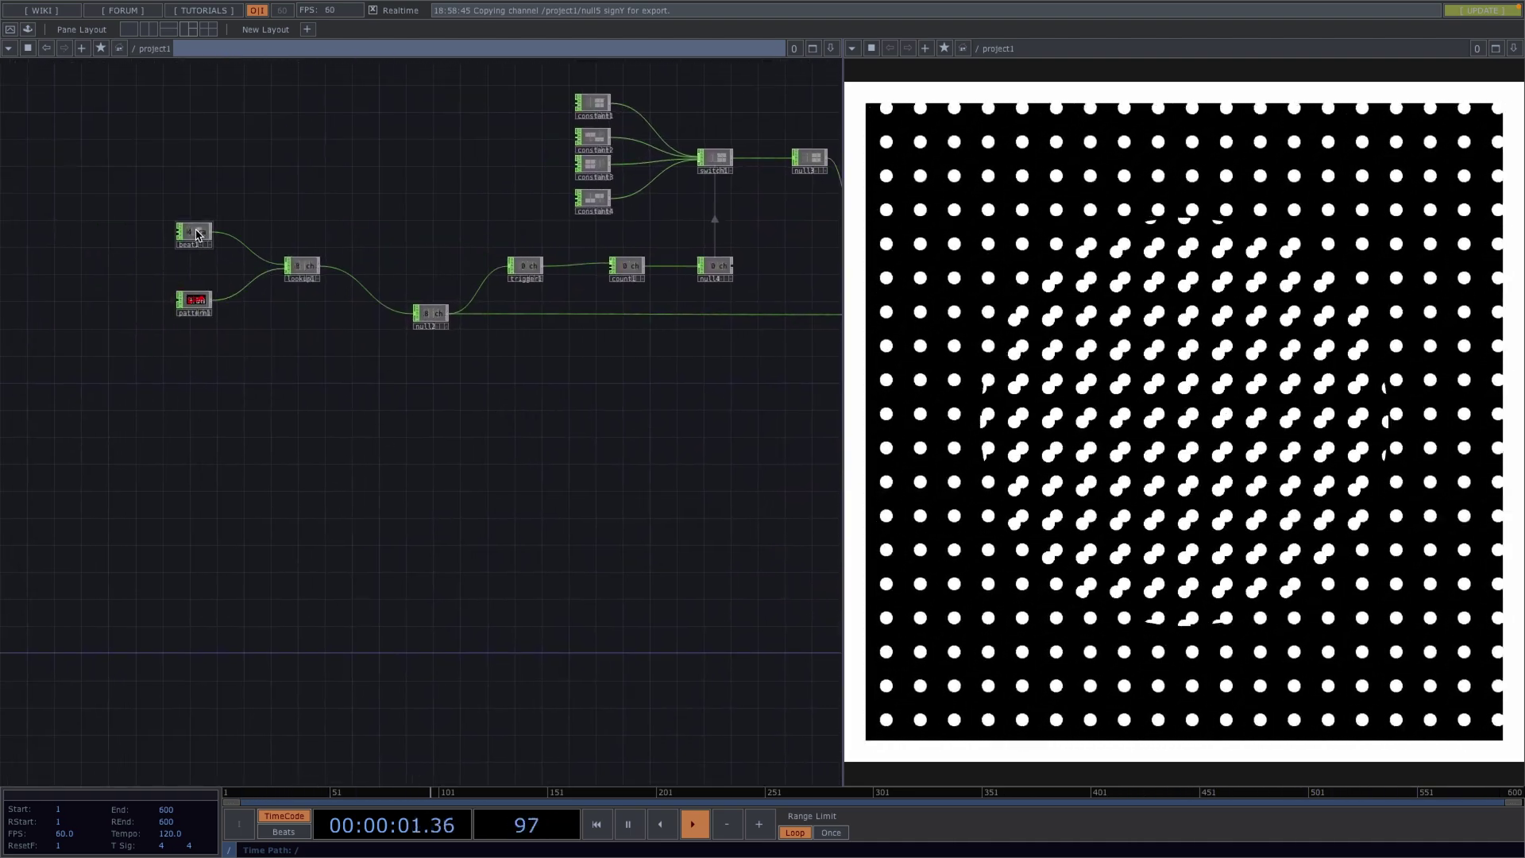
click(197, 234)
key(p)
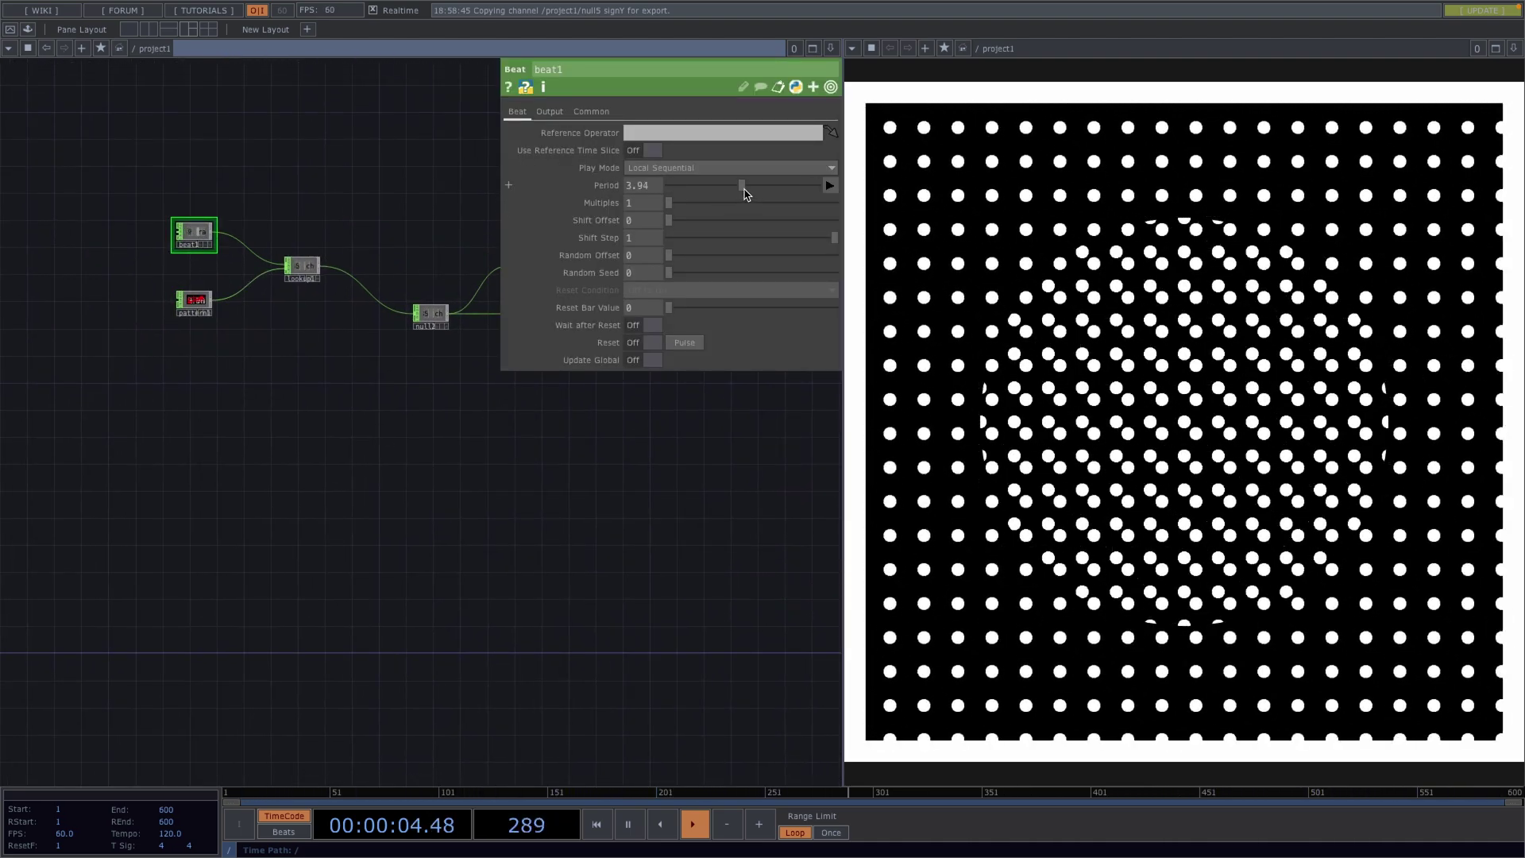
drag(744, 190, 784, 190)
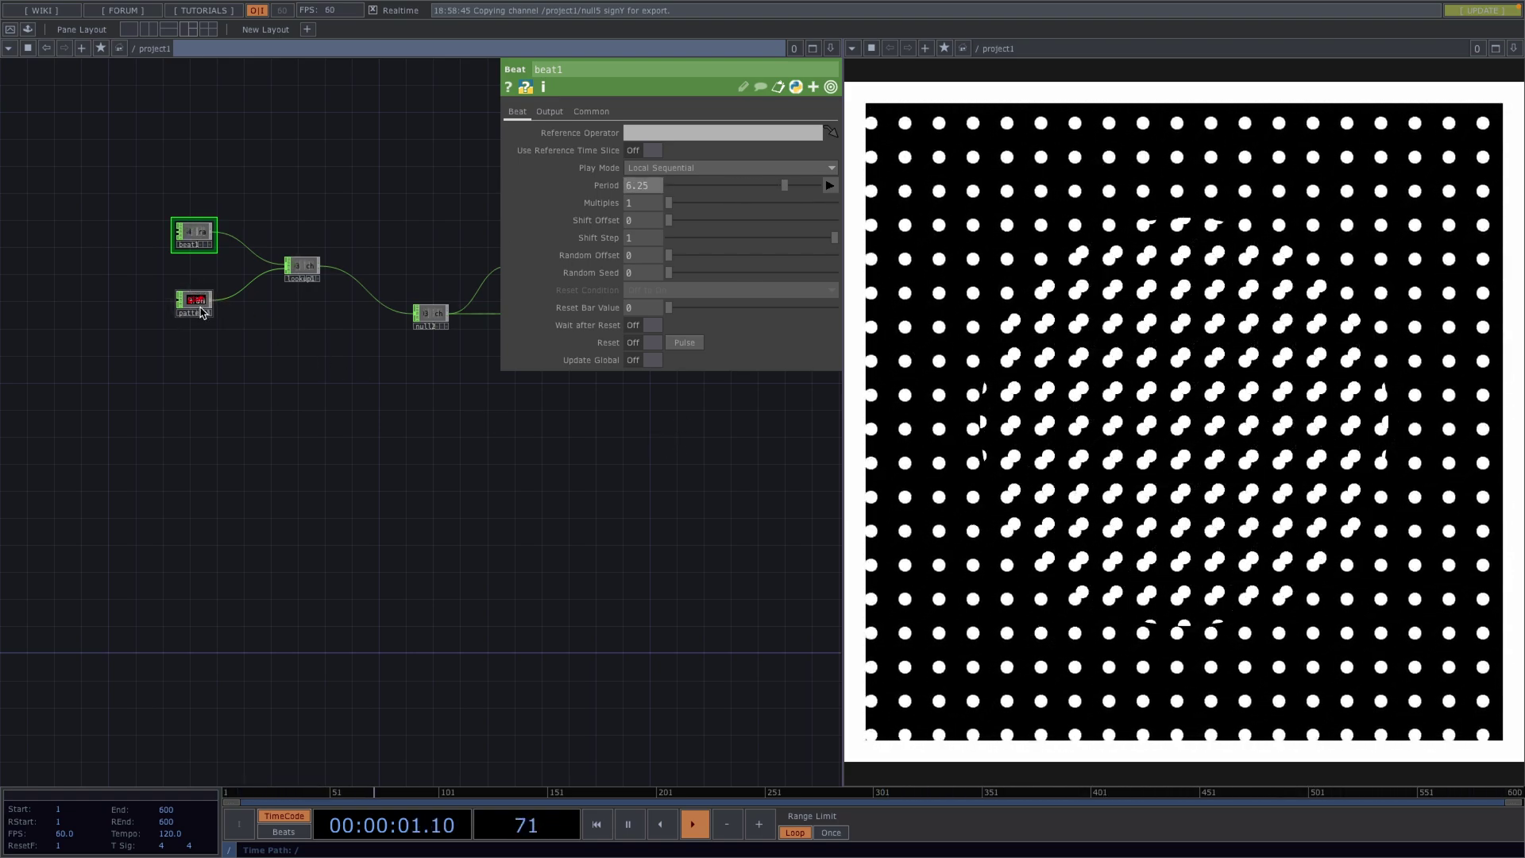
Examine the Pattern CHOP's ramp, amplitude and offset parameters.
scroll(197, 288, up, 5)
click(182, 287)
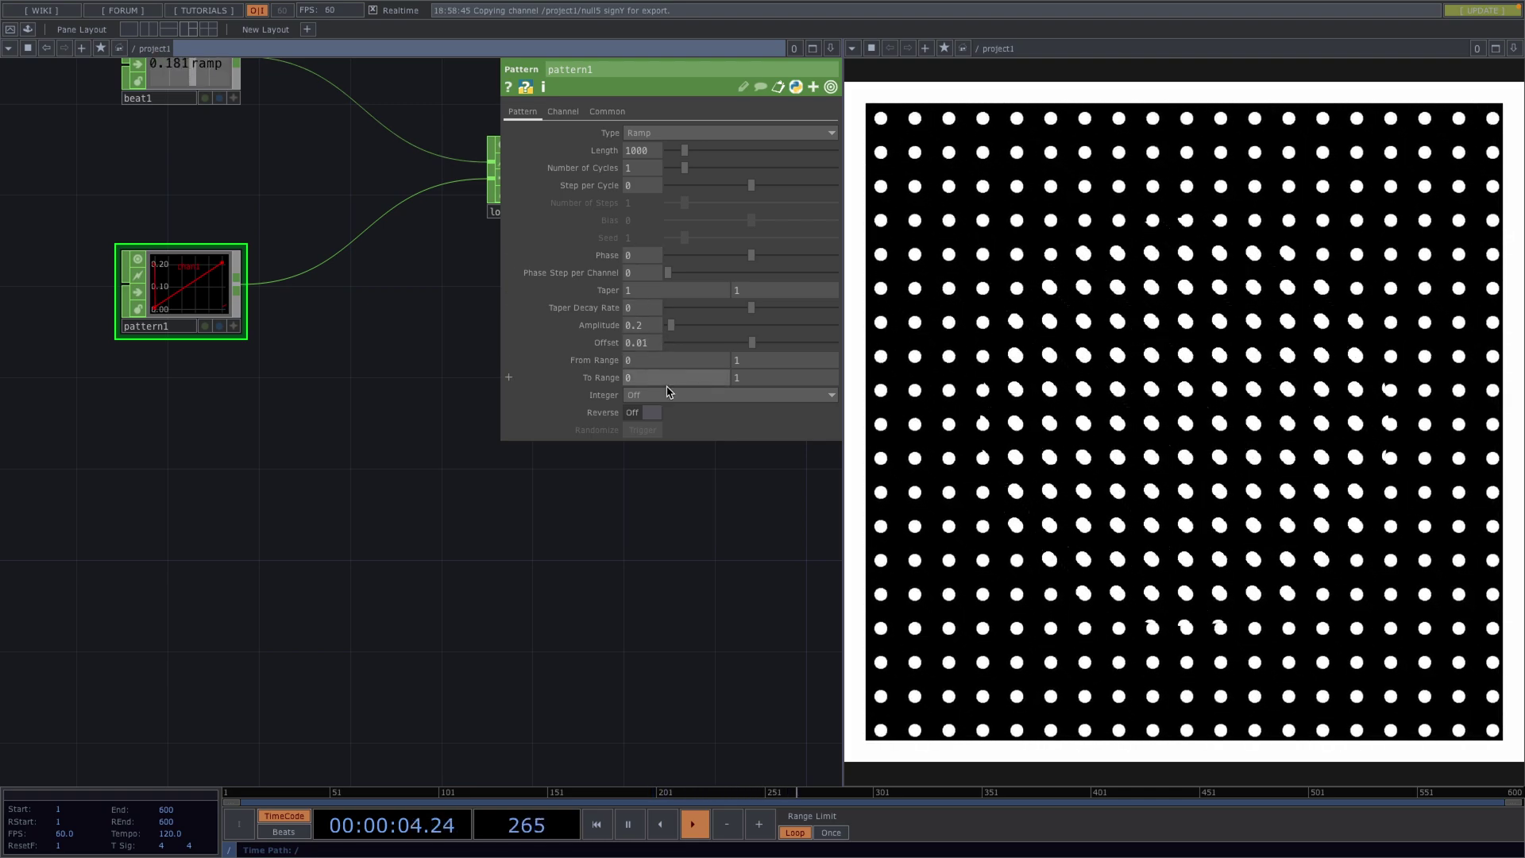
key(p)
scroll(539, 544, down, 10)
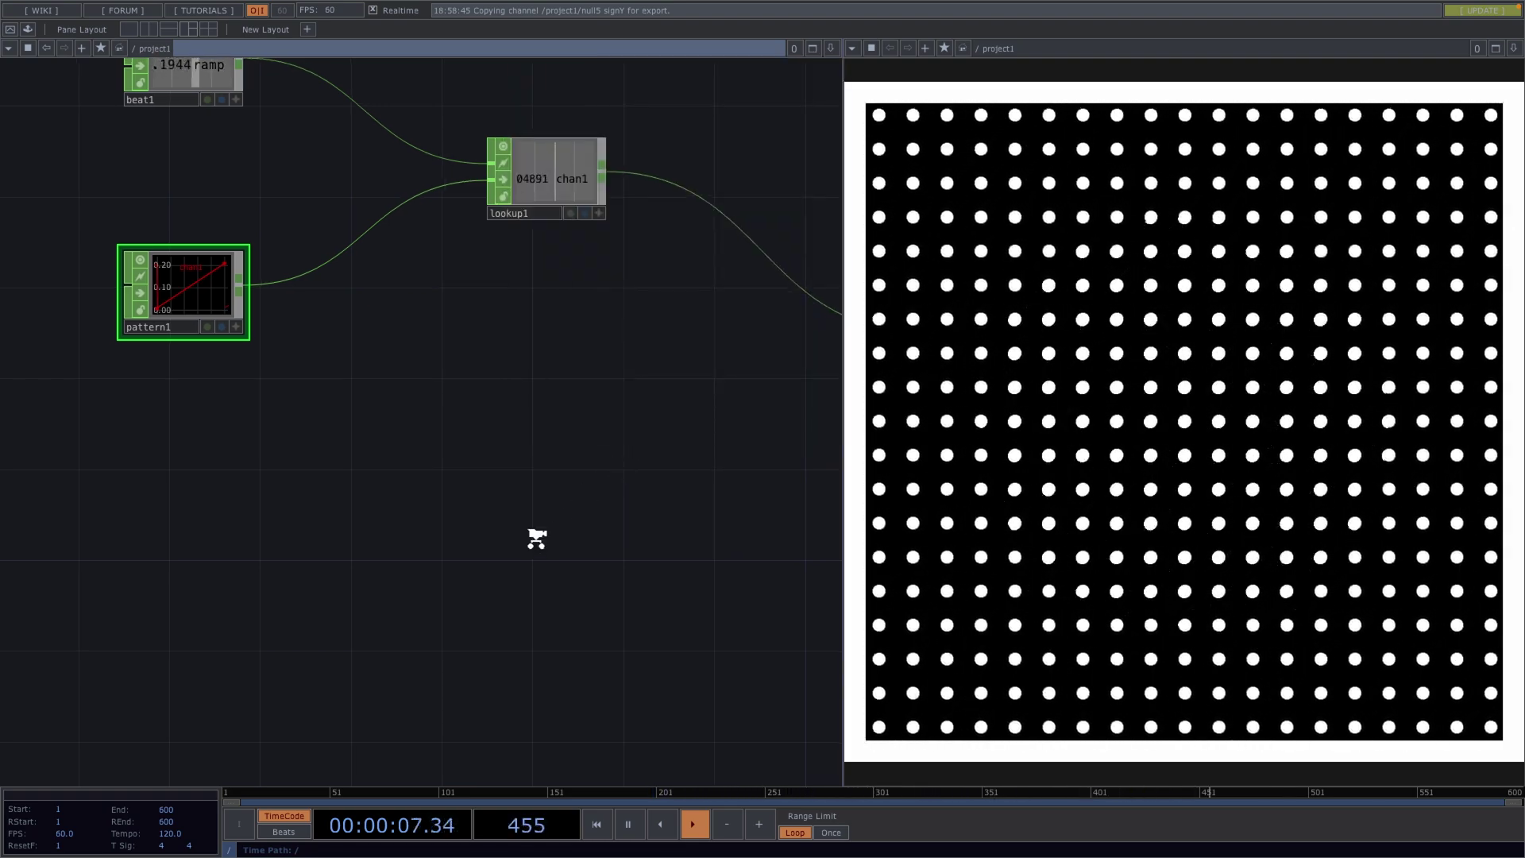
Try polygon shapes by making circle1 a four-sided polygon and circle2 a three-sided one.
drag(598, 587, 368, 442)
scroll(602, 436, up, 5)
click(596, 387)
key(p)
click(648, 429)
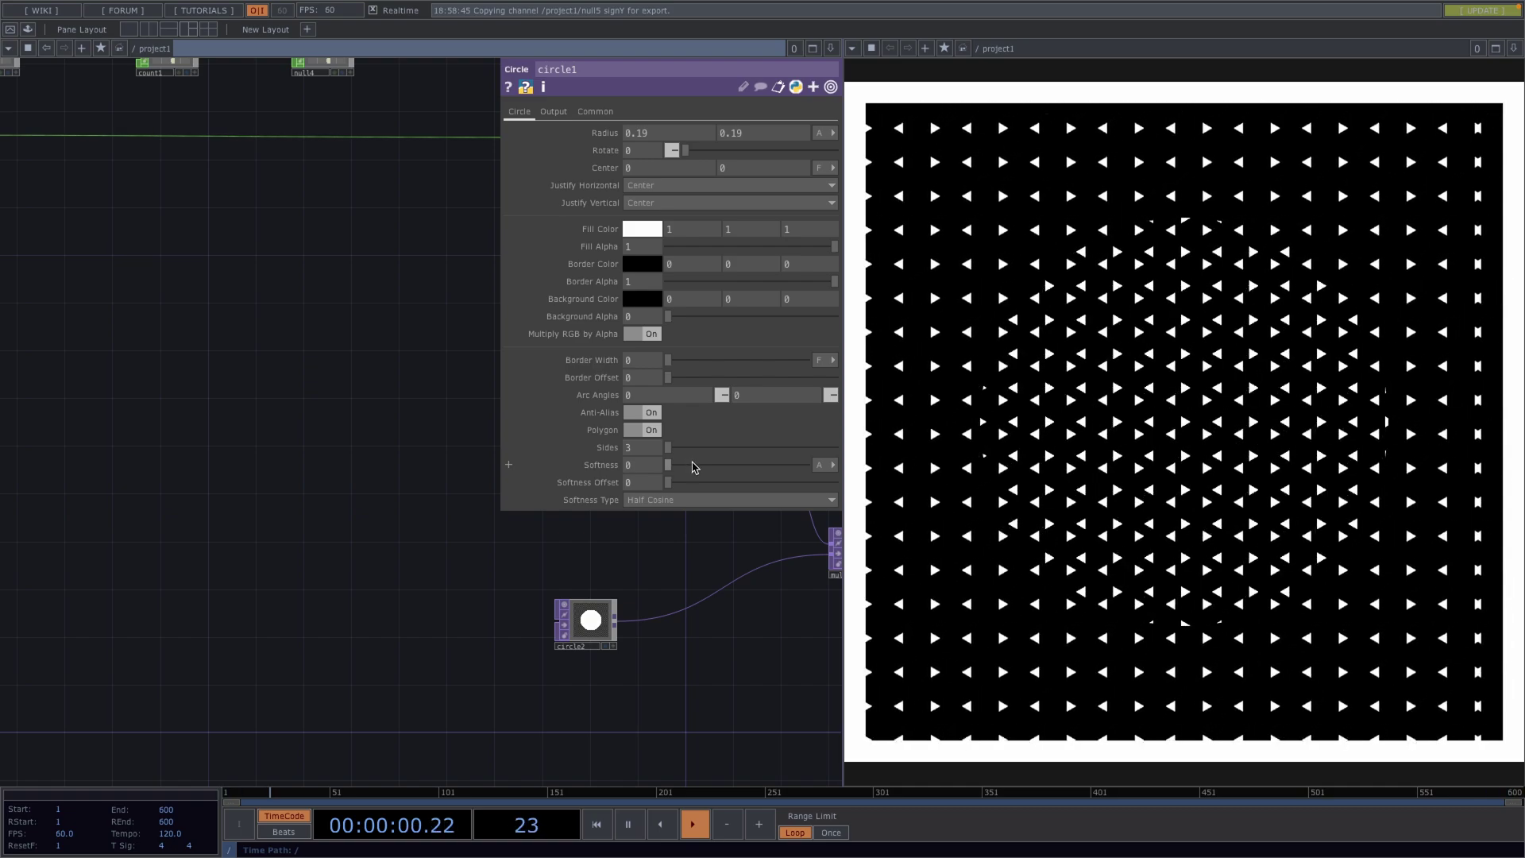
drag(668, 447, 673, 447)
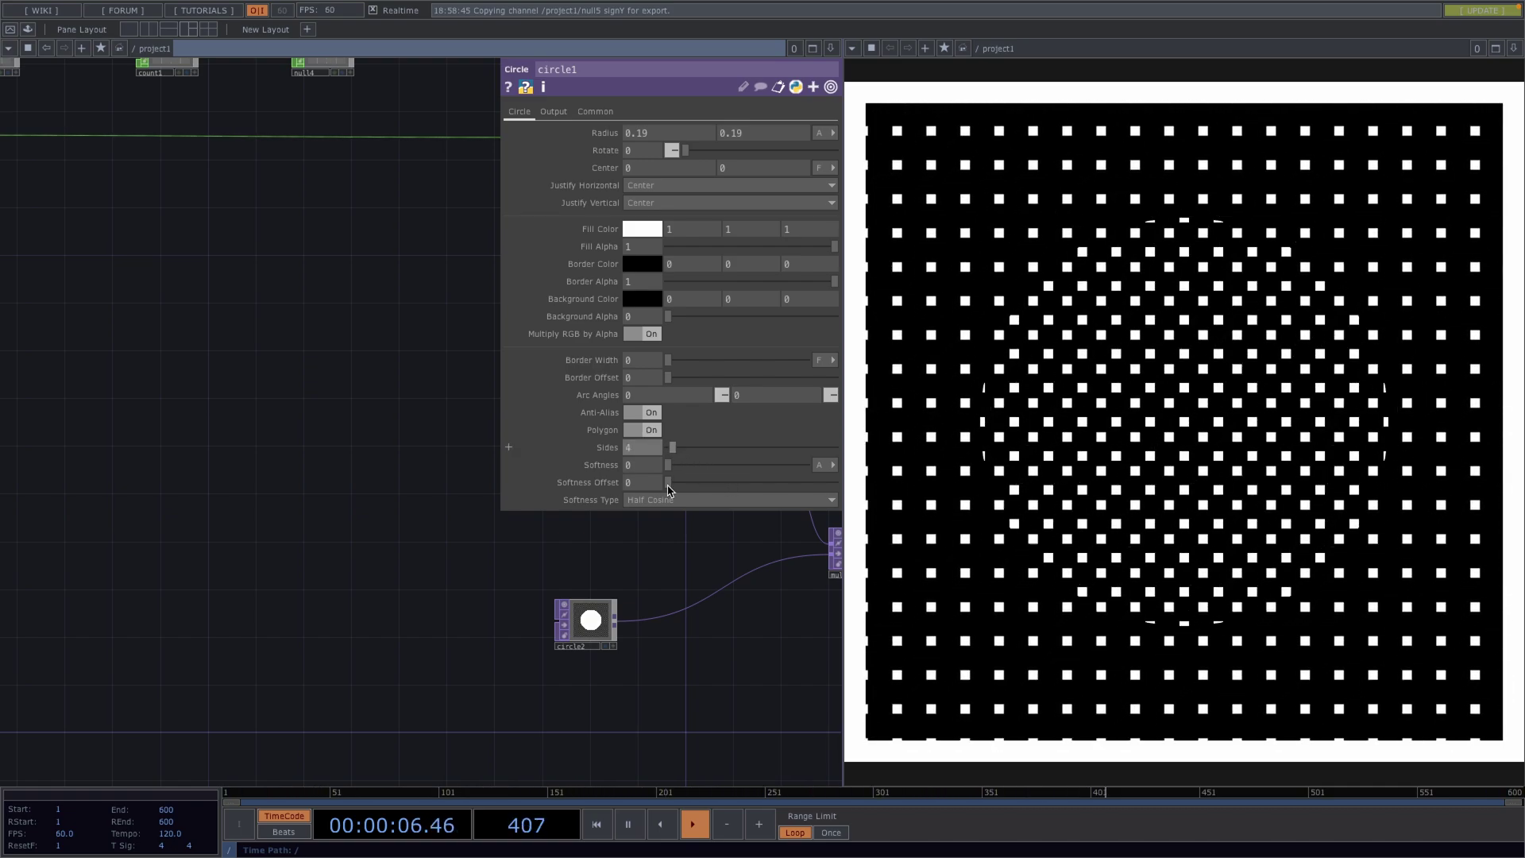
click(588, 623)
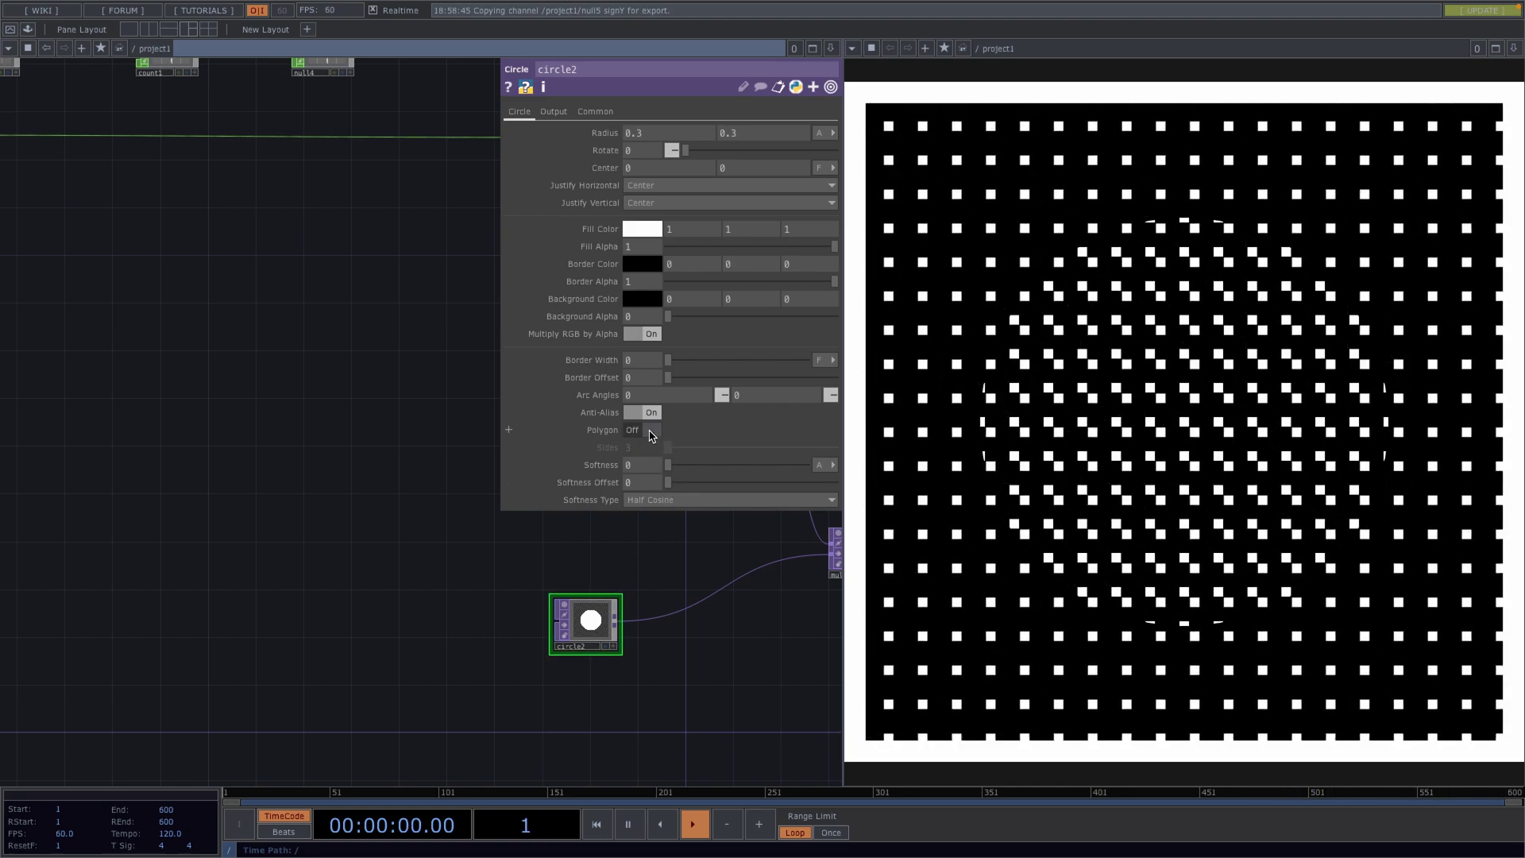
click(650, 433)
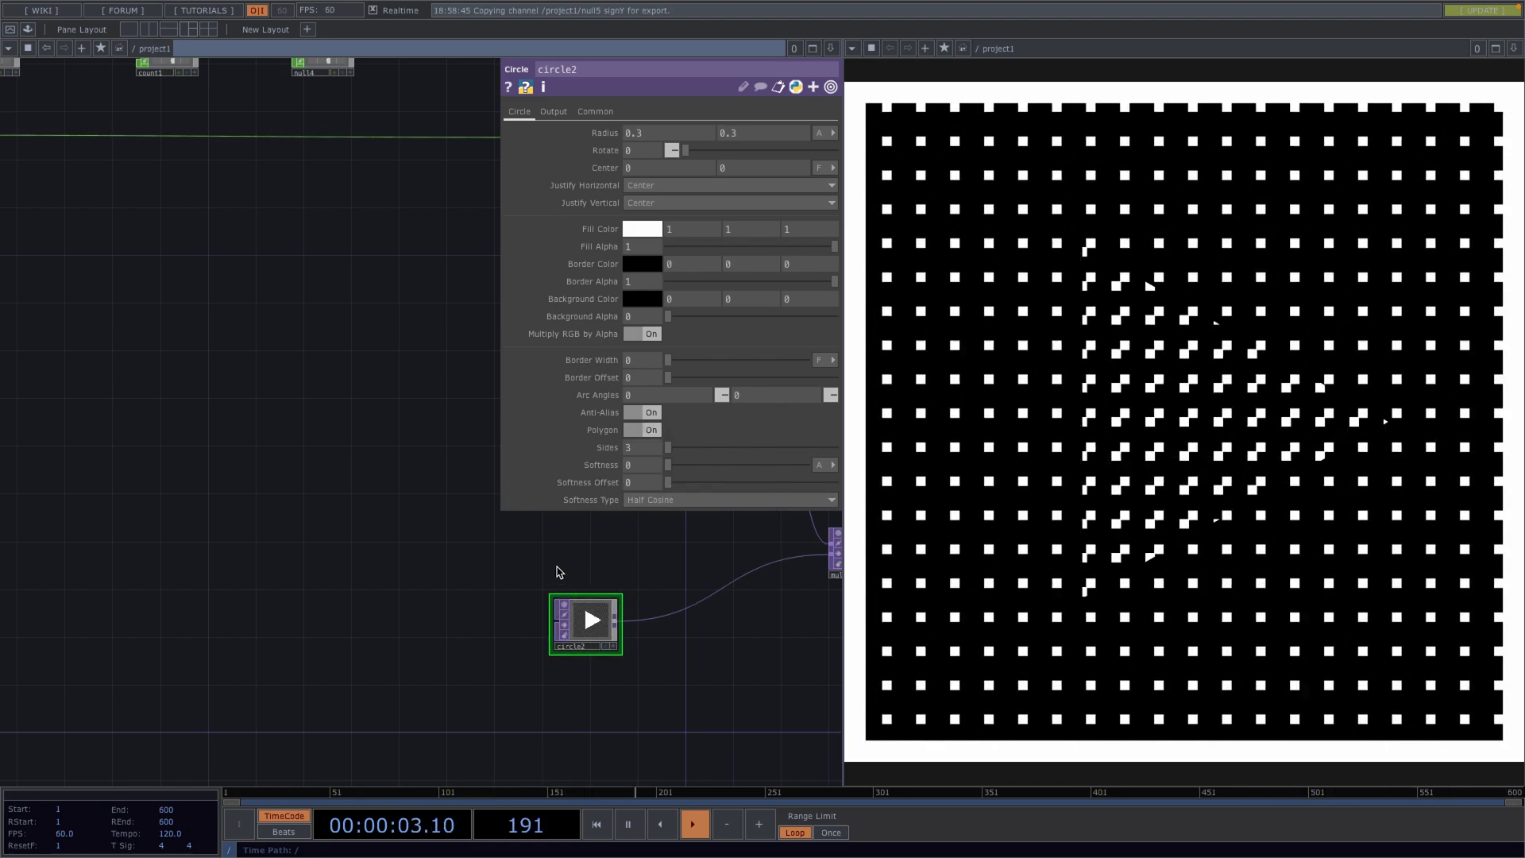
Turn off the Polygon option on both circle1 and circle2.
drag(558, 572, 293, 654)
click(326, 464)
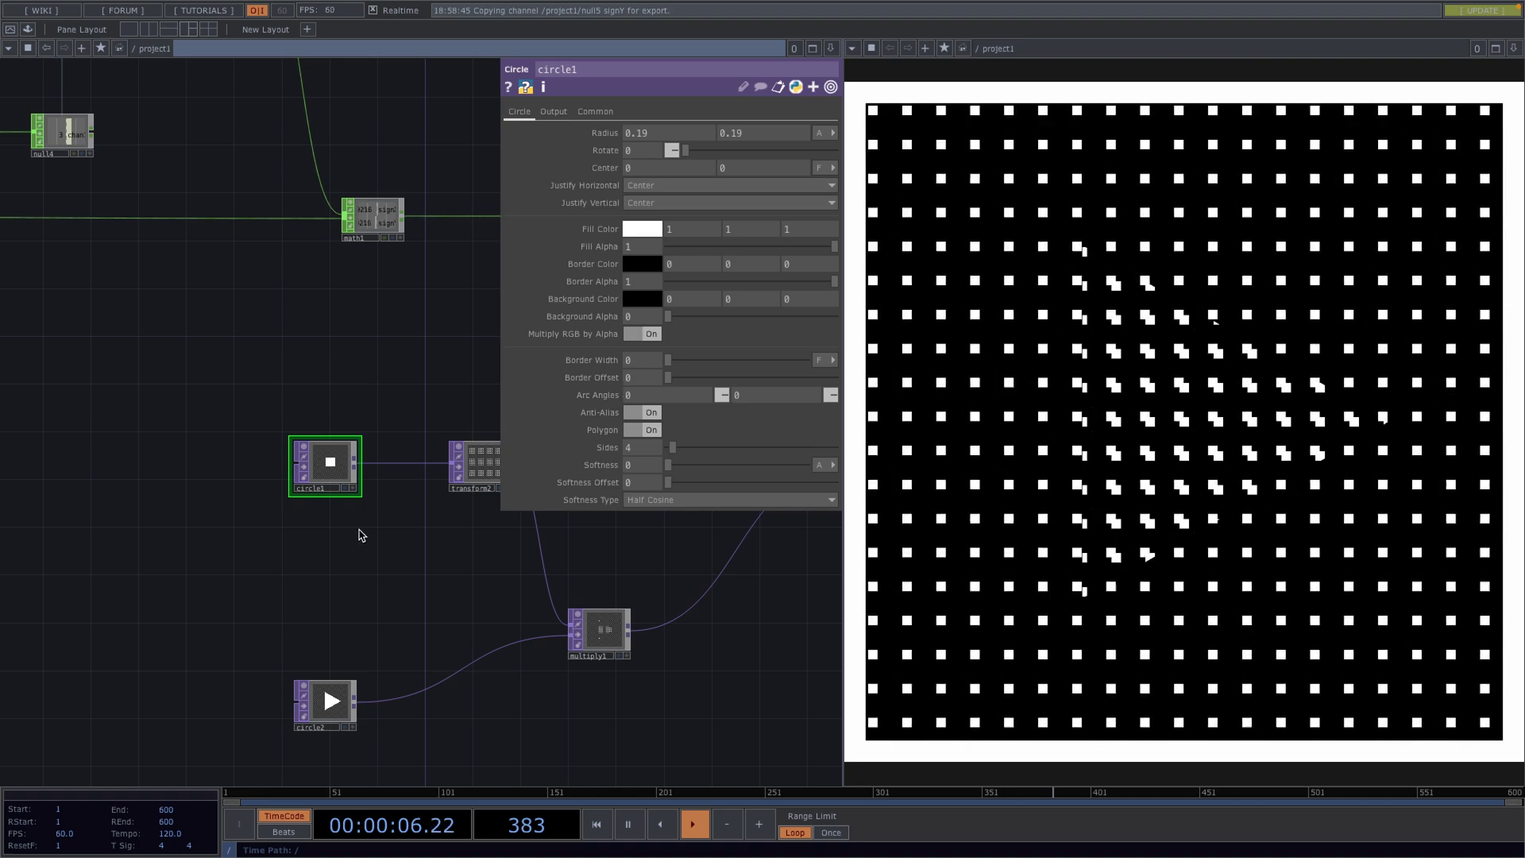
click(649, 429)
click(337, 699)
click(649, 429)
scroll(456, 583, down, 3)
scroll(456, 584, down, 8)
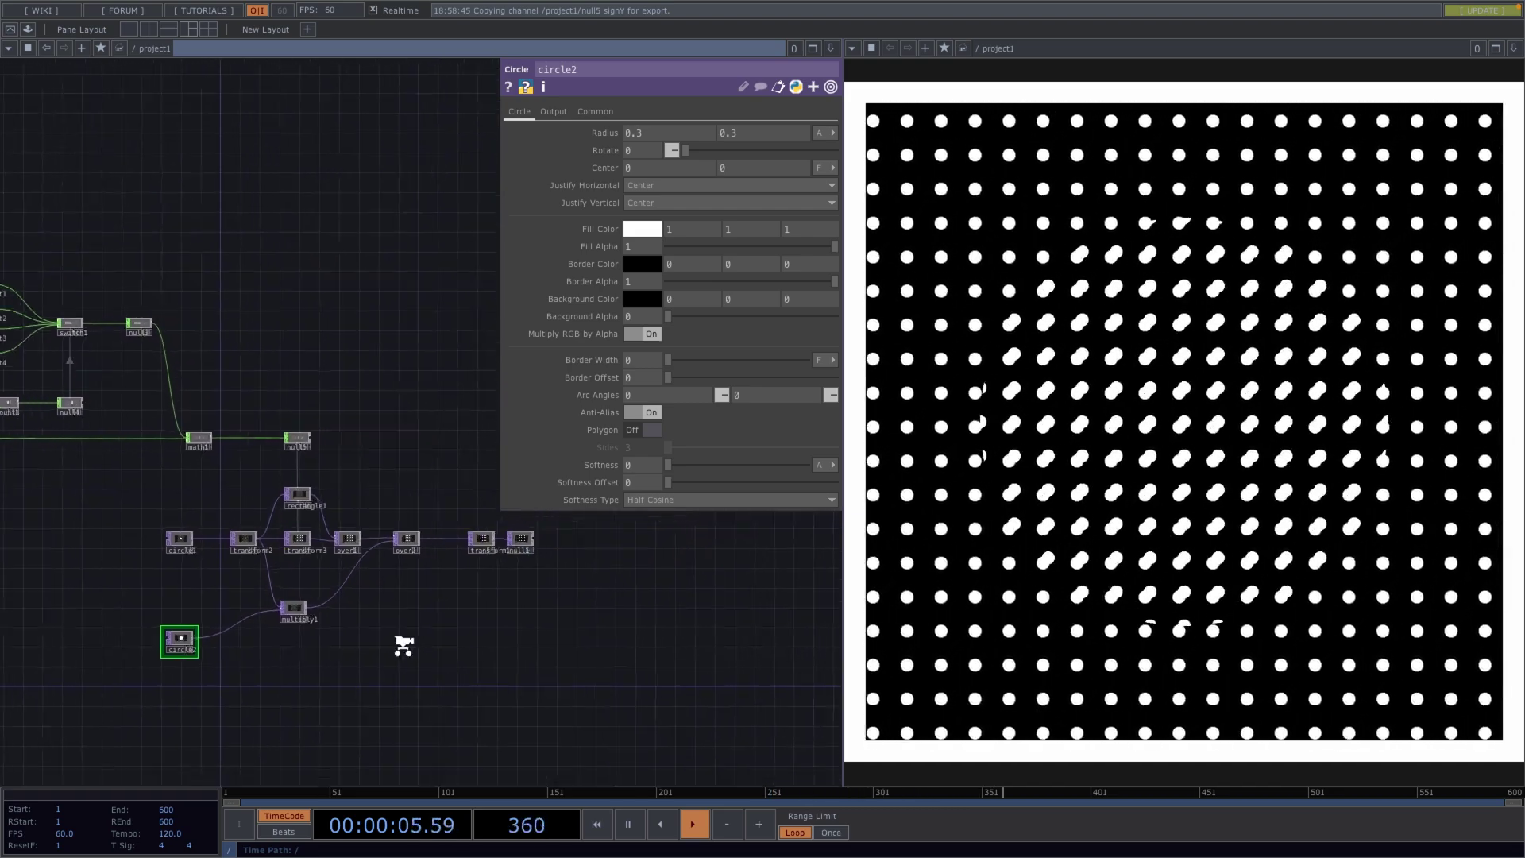
key(p)
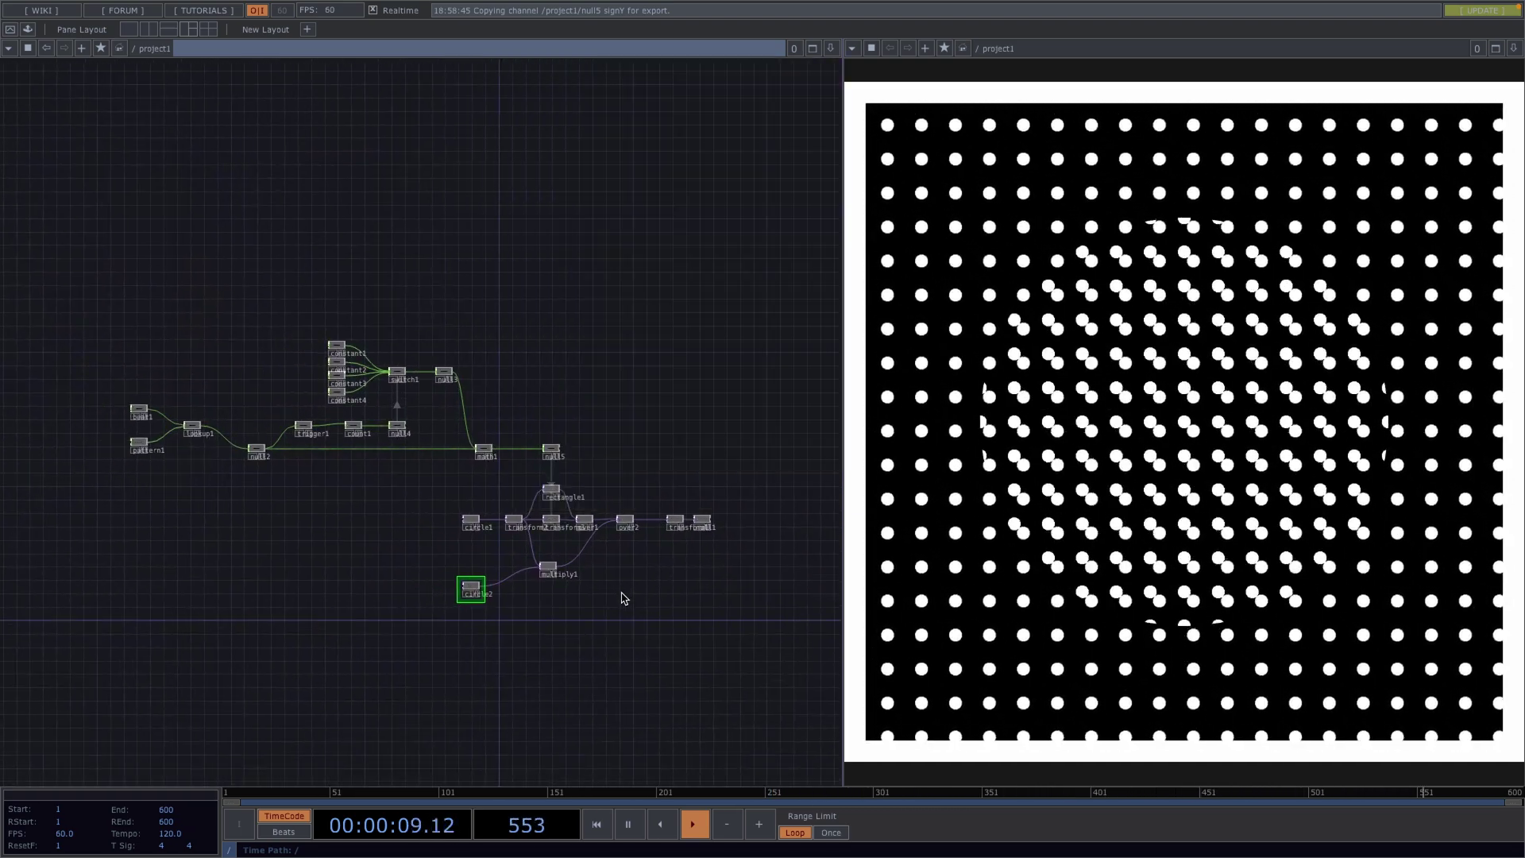
middle_drag(622, 599, 608, 625)
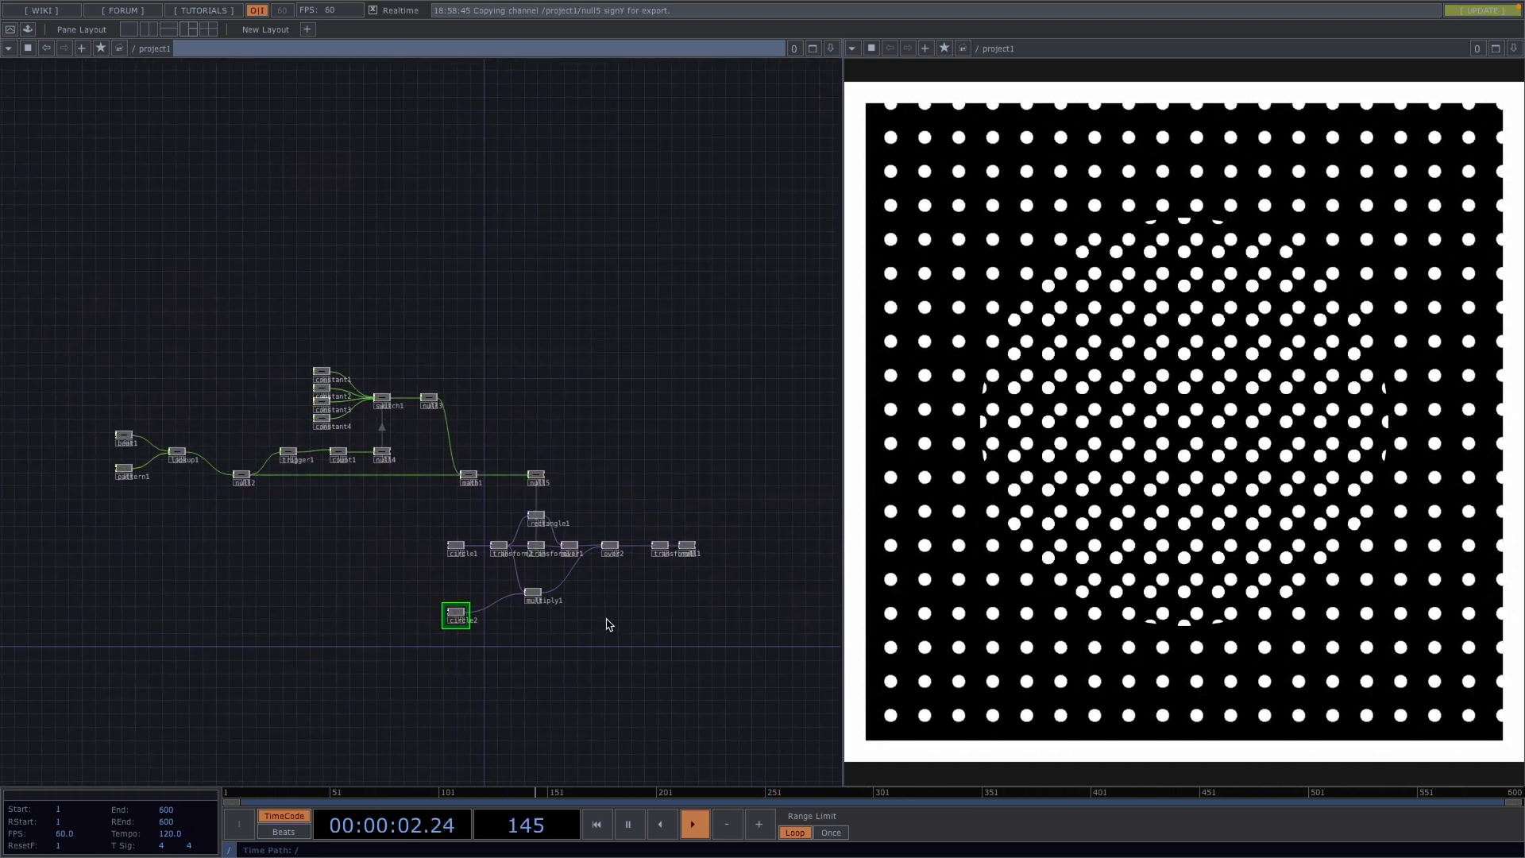